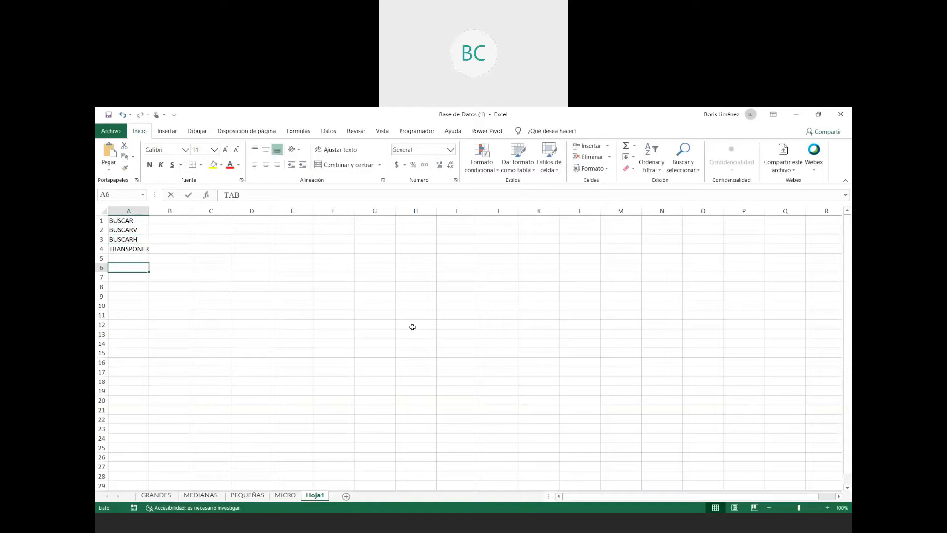
- Complete the label TABLAS DINAMICAS in cell A6
{"action": "type", "text": "DINAMICAS"}
{"action": "key", "text": "Return"}
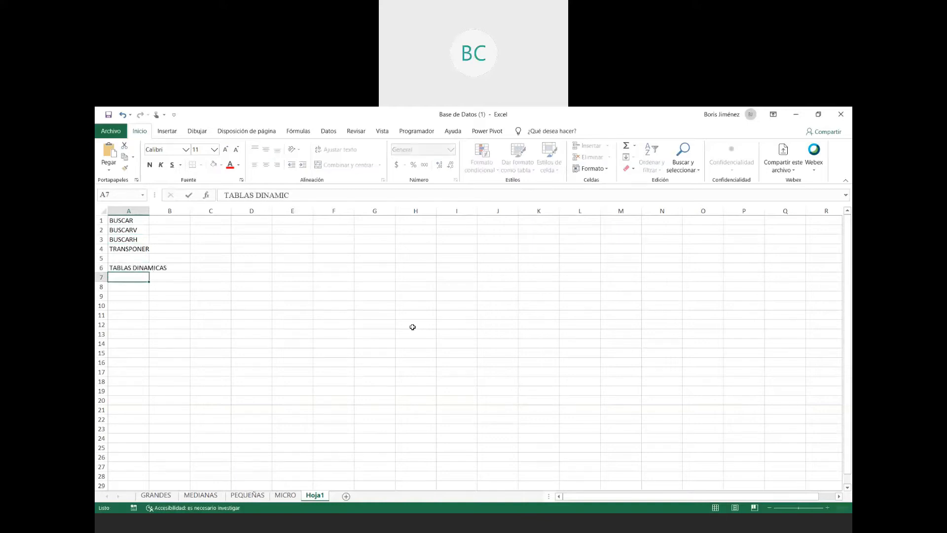
{"action": "left_click", "coordinate": [129, 220]}
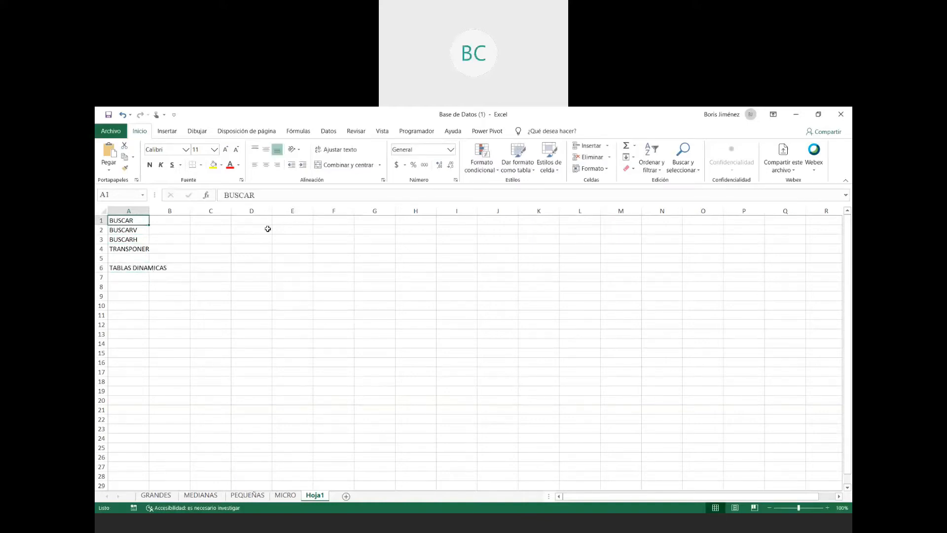
- Enter the column header ESTUDIANTE in cell E1
{"action": "left_click", "coordinate": [305, 259]}
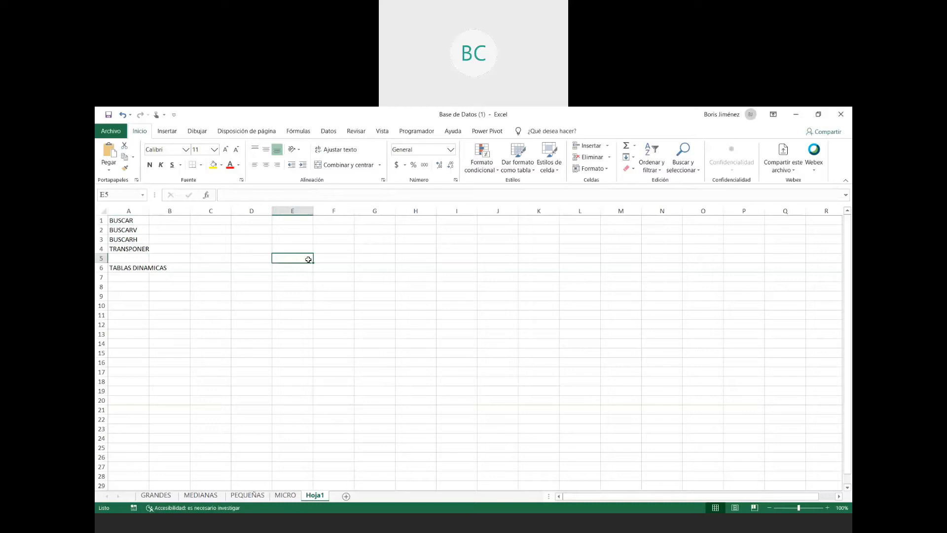
{"action": "key", "text": "Up"}
{"action": "key", "text": "Up"}
{"action": "key", "text": "Up"}
{"action": "key", "text": "Up"}
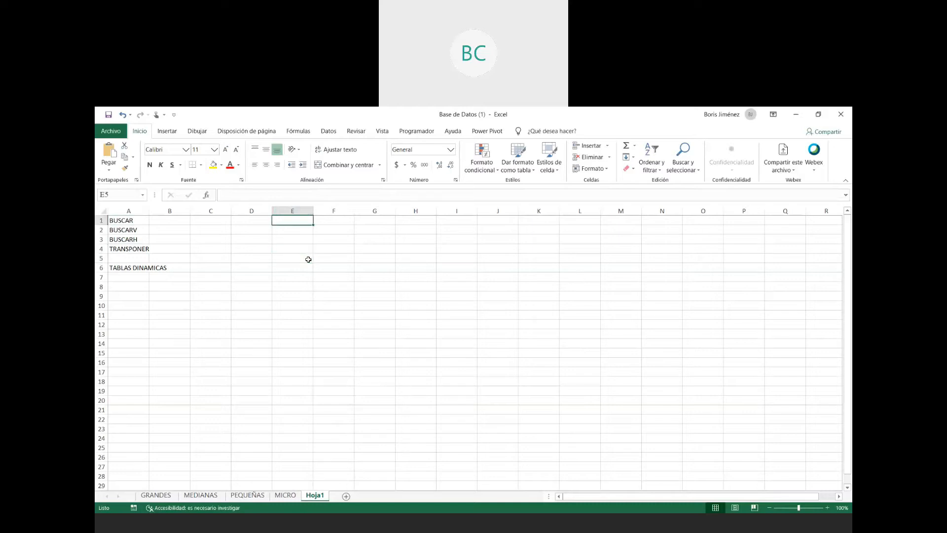
{"action": "type", "text": "eSTUDIA"}
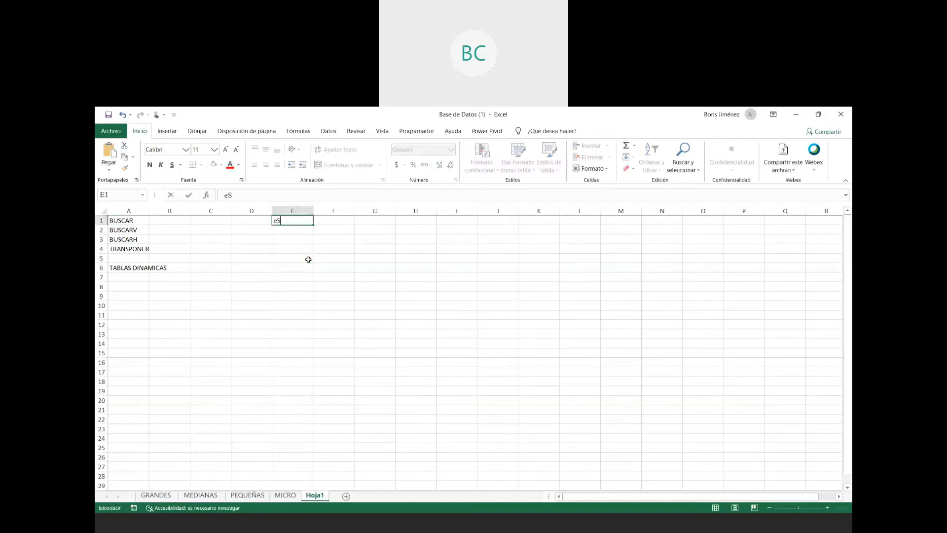
{"action": "key", "text": "BackSpace"}
{"action": "key", "text": "BackSpace"}
{"action": "key", "text": "BackSpace"}
{"action": "key", "text": "BackSpace"}
{"action": "key", "text": "BackSpace"}
{"action": "key", "text": "BackSpace"}
{"action": "key", "text": "BackSpace"}
{"action": "type", "text": "ESTUDIANTE"}
{"action": "key", "text": "Return"}
- Enter Estudiante 1 in cell E2 as the first row under the ESTUDIANTE header
{"action": "type", "text": "Estudiante"}
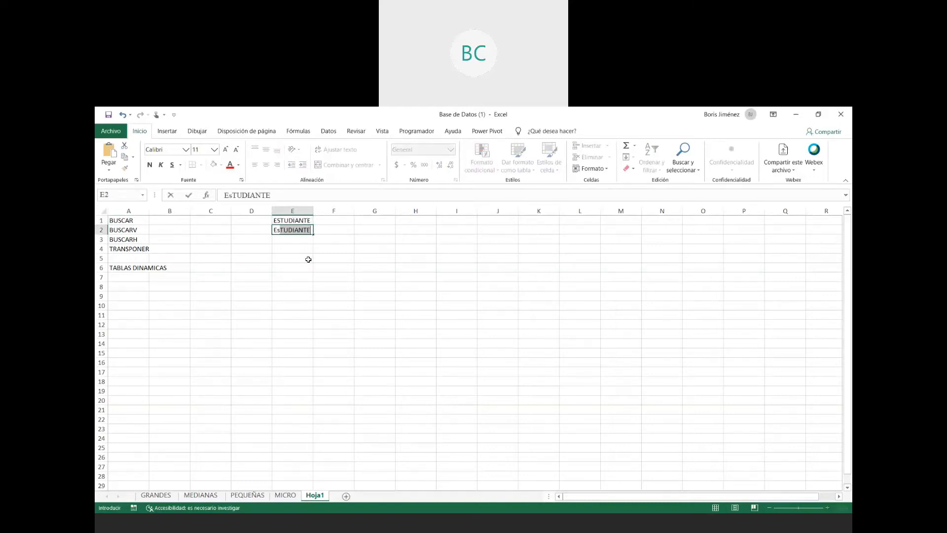
{"action": "type", "text": " q"}
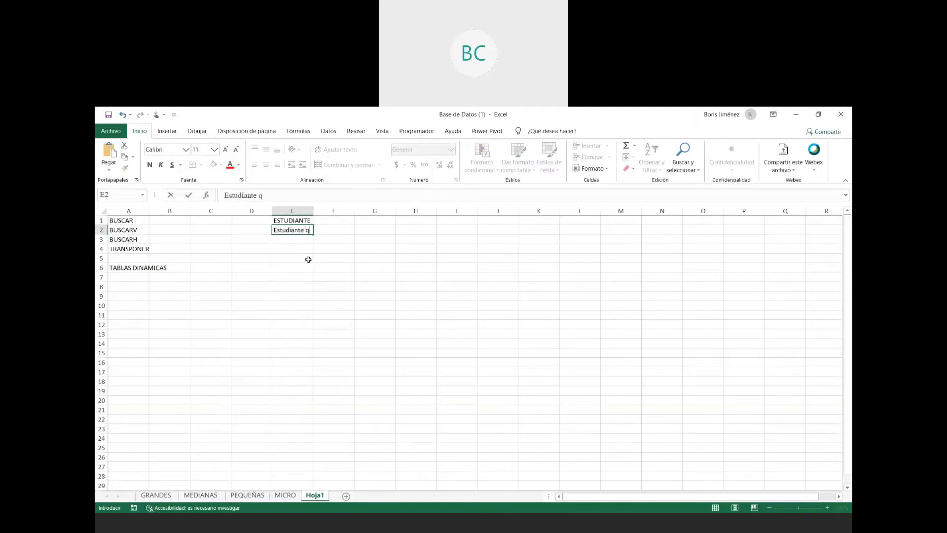
{"action": "key", "text": "BackSpace"}
{"action": "type", "text": "1"}
{"action": "key", "text": "Return"}
- Enter Estudiante 2 in cell E3 as the second row of the student list
{"action": "type", "text": "Estudiant"}
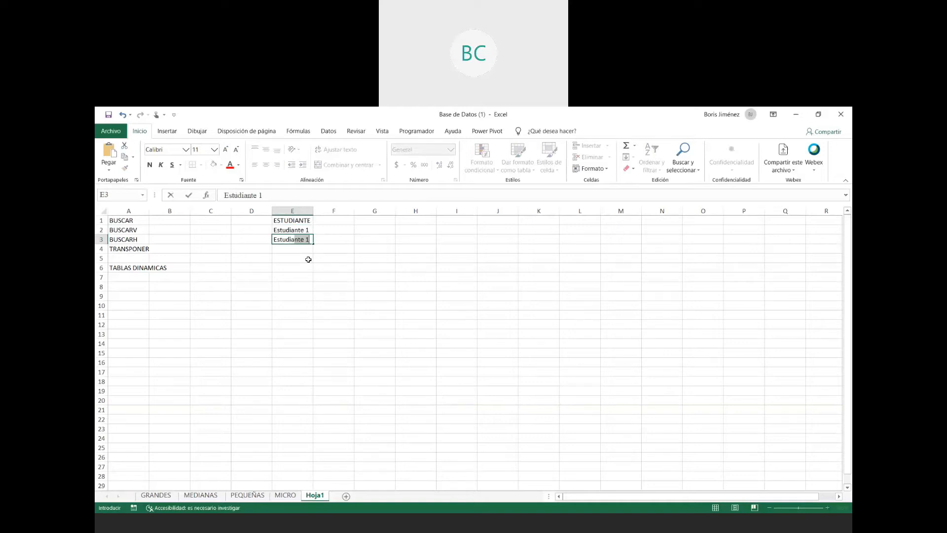
{"action": "type", "text": "e 1"}
{"action": "key", "text": "Return"}
{"action": "key", "text": "Up"}
{"action": "key", "text": "F2"}
{"action": "key", "text": "BackSpace"}
{"action": "type", "text": "2"}
{"action": "key", "text": "Return"}
- Enter Estudiante 3 in cell E4 as the third row of the student list
{"action": "type", "text": "Estudiante 4"}
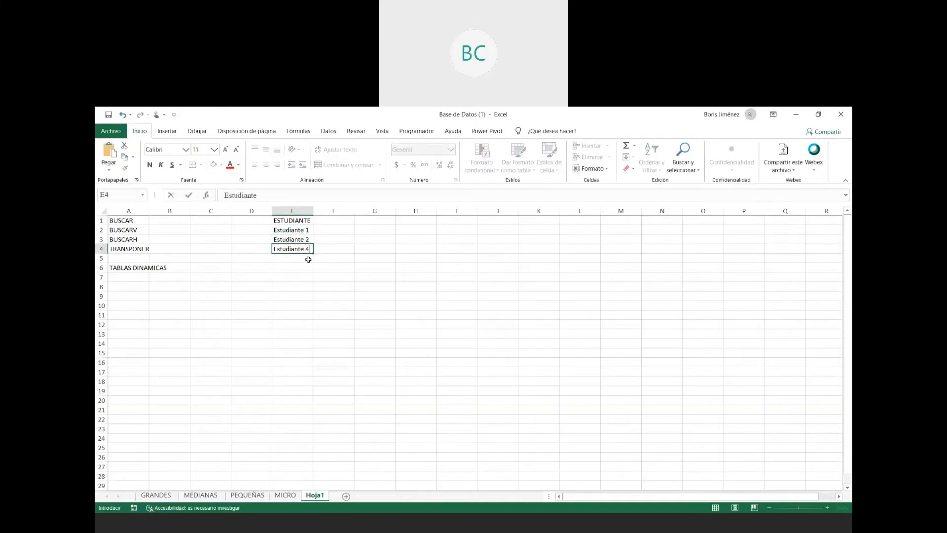
{"action": "key", "text": "BackSpace"}
{"action": "type", "text": "3"}
{"action": "key", "text": "Return"}
- Add the column header Codigo in cell F1 beside the ESTUDIANTE header
{"action": "key", "text": "Up"}
{"action": "key", "text": "Right"}
{"action": "key", "text": "Up"}
{"action": "key", "text": "Up"}
{"action": "key", "text": "Up"}
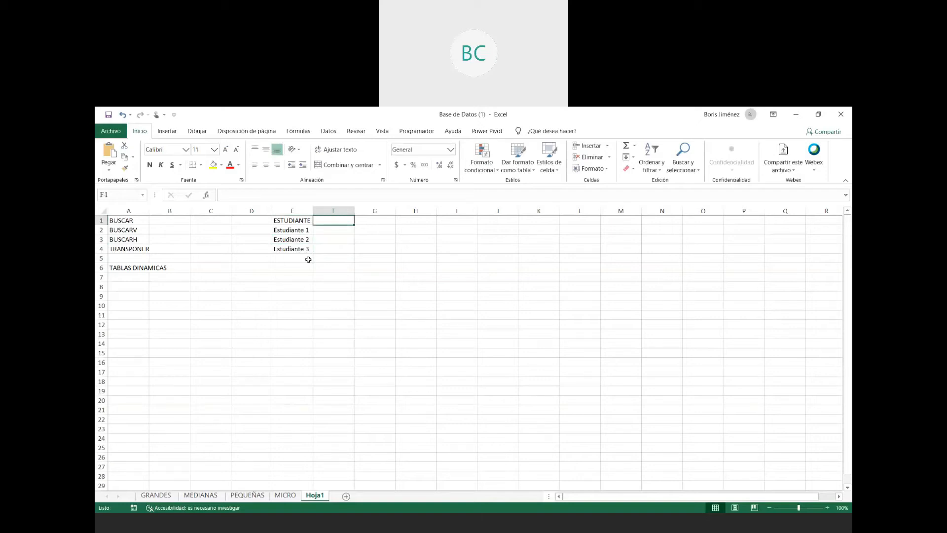
{"action": "type", "text": "Codigo"}
{"action": "key", "text": "Return"}
- Fill cells F2 to F4 with consecutive five-digit student codes for the three students
{"action": "type", "text": "12345"}
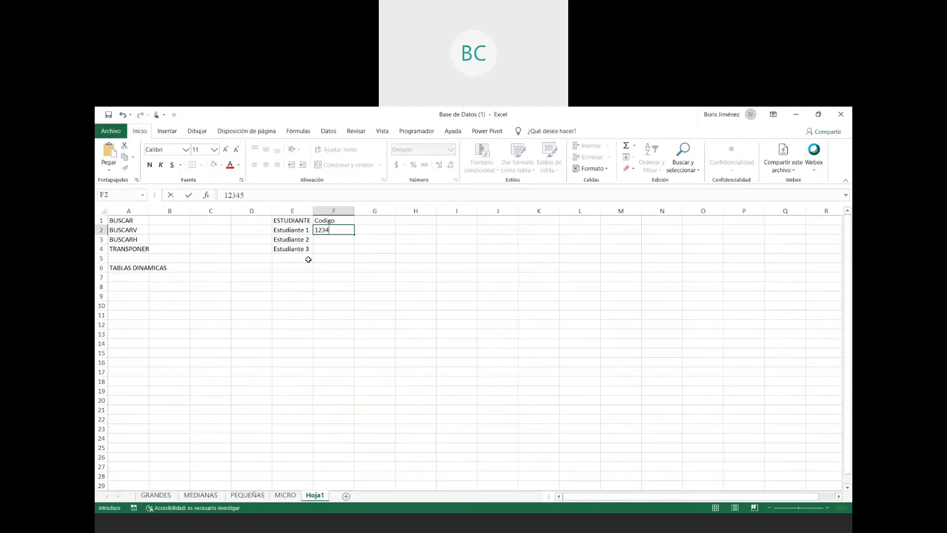
{"action": "key", "text": "Return"}
{"action": "type", "text": "12345"}
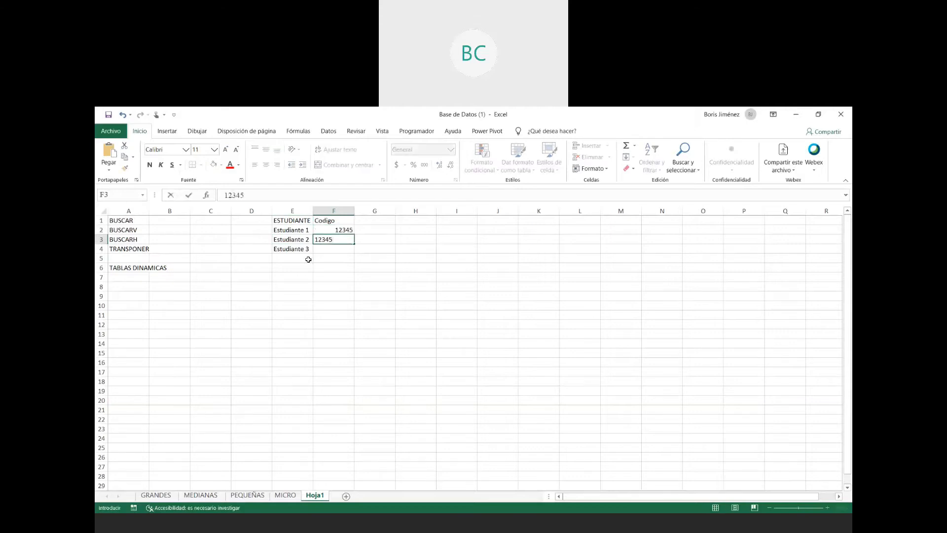
{"action": "type", "text": "6"}
{"action": "key", "text": "Return"}
{"action": "type", "text": "1235"}
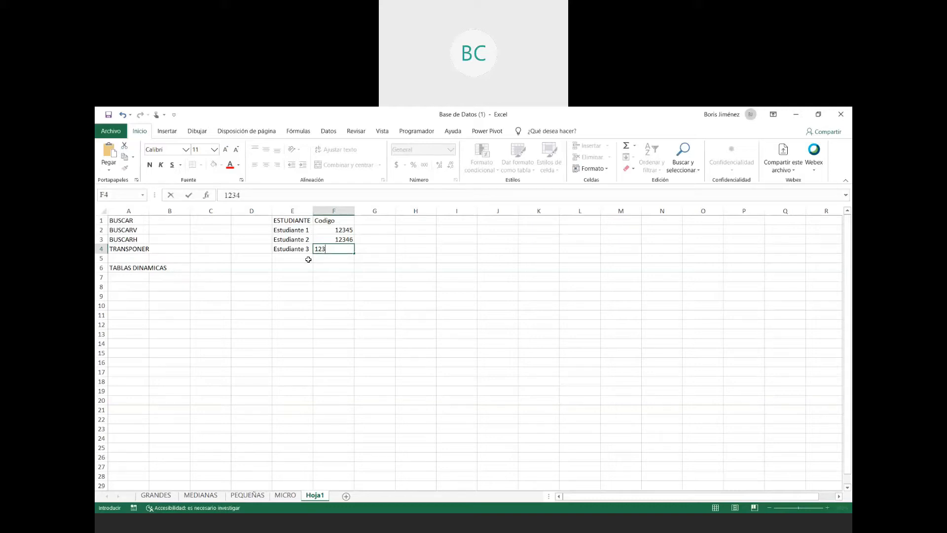
{"action": "type", "text": "7"}
{"action": "key", "text": "Return"}
- Add the column header Semestre in cell G1 beside the Codigo header
{"action": "key", "text": "Up"}
{"action": "key", "text": "Up"}
{"action": "key", "text": "Up"}
{"action": "key", "text": "Up"}
{"action": "key", "text": "Right"}
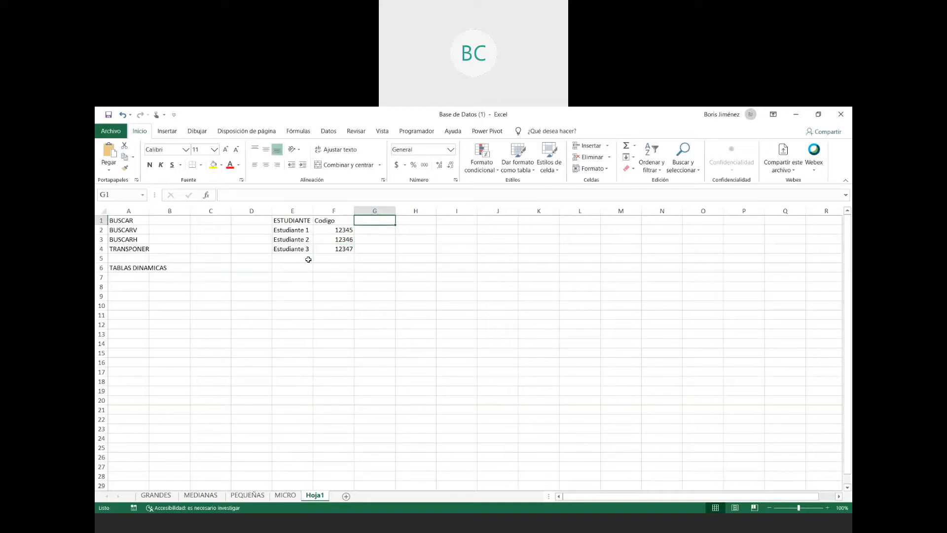
{"action": "type", "text": "Semestre"}
{"action": "key", "text": "Return"}
- Enter semester I for Estudiante 1 in G2 and semester III for Estudiante 2 in G3
{"action": "type", "text": "I"}
{"action": "key", "text": "Return"}
{"action": "type", "text": "II"}
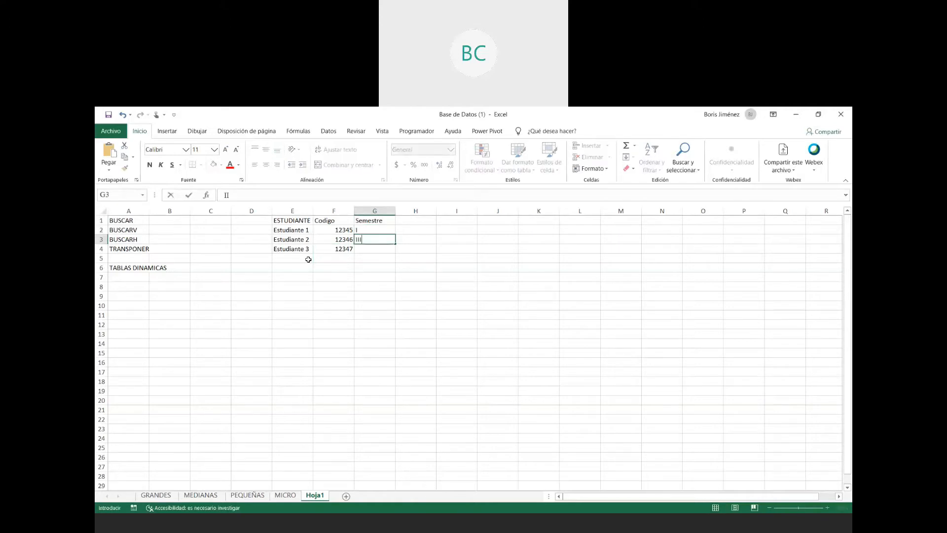
{"action": "type", "text": "I"}
{"action": "key", "text": "Return"}
- Enter semester VI for Estudiante 3 in cell G4
{"action": "type", "text": "IC"}
{"action": "key", "text": "Return"}
{"action": "key", "text": "Right"}
{"action": "key", "text": "Up"}
{"action": "key", "text": "Left"}
{"action": "key", "text": "Up"}
{"action": "key", "text": "Down"}
{"action": "key", "text": "Down"}
{"action": "key", "text": "Up"}
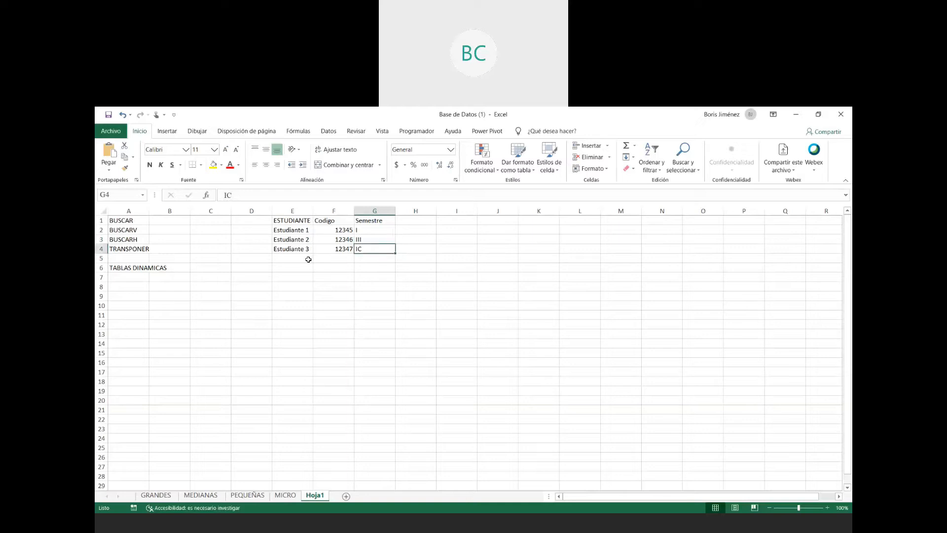
{"action": "type", "text": "VI"}
{"action": "key", "text": "Return"}
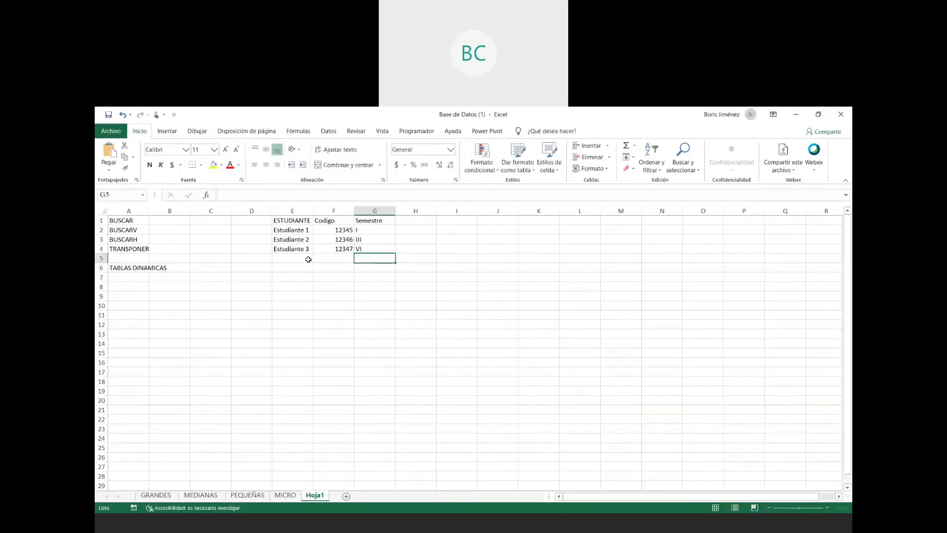
- Centre the contents of the student table E1:G4 and apply borders to all its cells
{"action": "key", "text": "Up"}
{"action": "key", "text": "Up"}
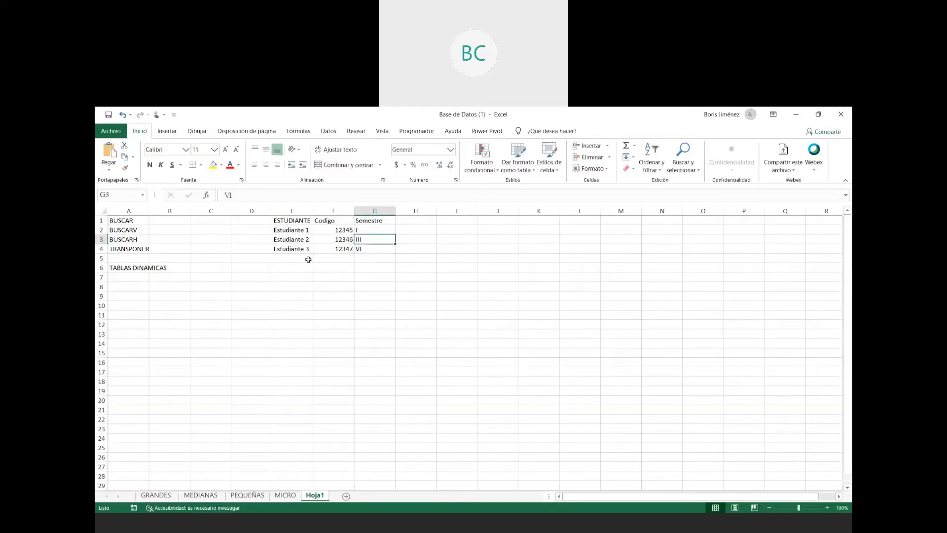
{"action": "key", "text": "Down"}
{"action": "key", "text": "shift+Up"}
{"action": "key", "text": "shift+Up"}
{"action": "key", "text": "shift+Up"}
{"action": "key", "text": "shift+Left"}
{"action": "key", "text": "shift+Left"}
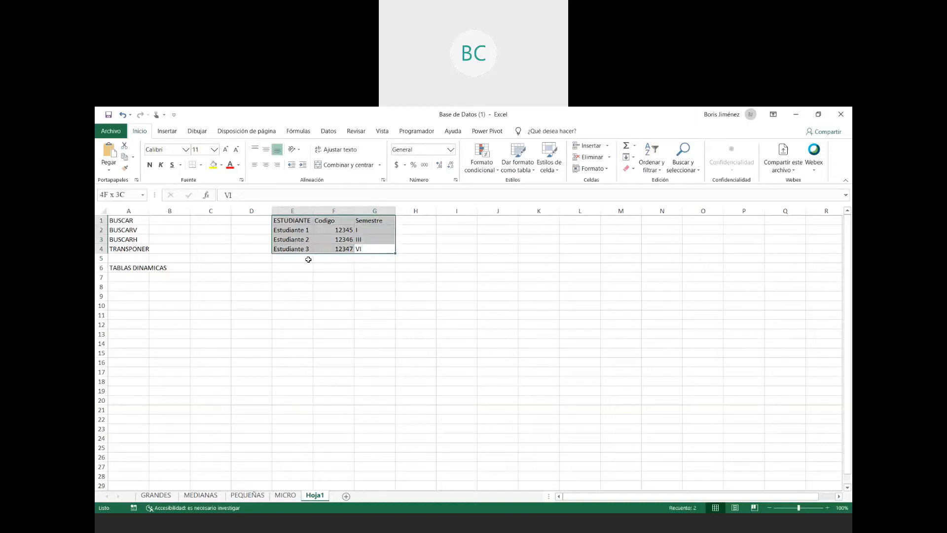
{"action": "left_click", "coordinate": [266, 165]}
{"action": "left_click", "coordinate": [281, 276]}
{"action": "mouse_move", "coordinate": [284, 220]}
{"action": "left_mouse_down"}
{"action": "mouse_move", "coordinate": [317, 256]}
{"action": "mouse_move", "coordinate": [389, 244]}
{"action": "mouse_move", "coordinate": [283, 221]}
{"action": "left_mouse_up"}
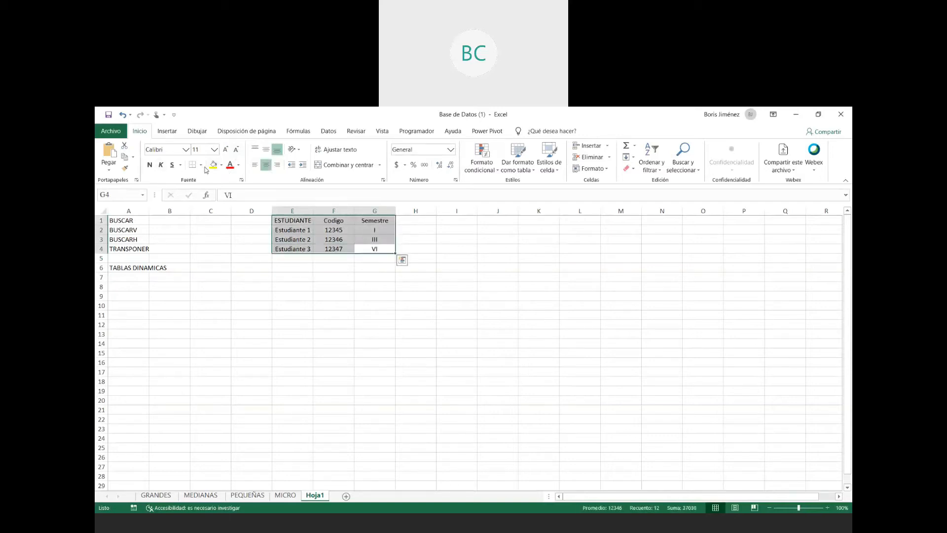
{"action": "left_click", "coordinate": [201, 165]}
{"action": "left_click", "coordinate": [222, 249]}
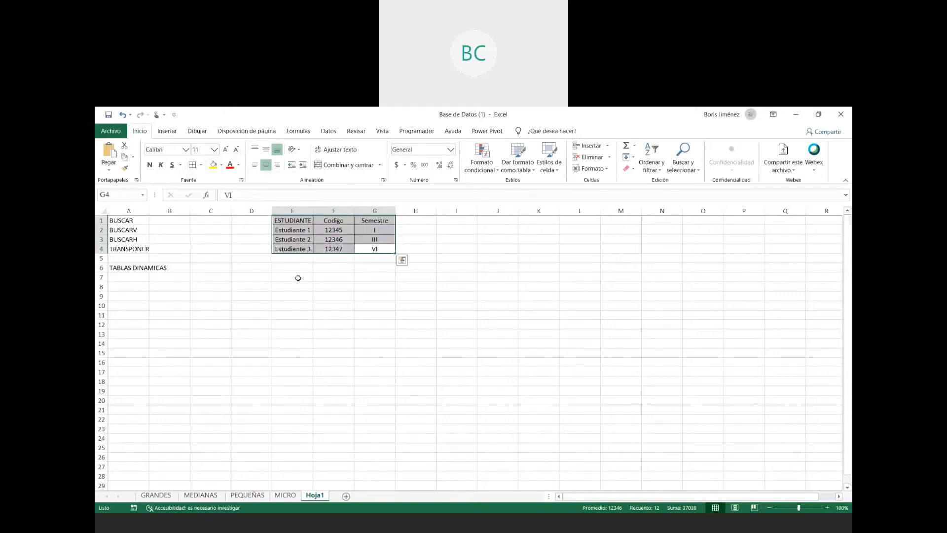
- Enter the formula =BUSCAR("Estudiante 1";E1:G4) in cell B1 to look up that student's semester
{"action": "left_click", "coordinate": [157, 220]}
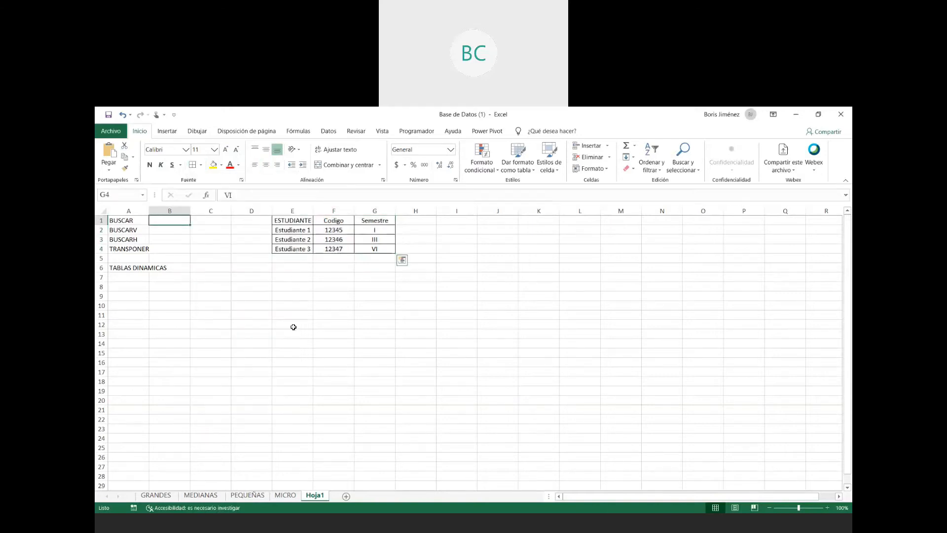
{"action": "type", "text": "=bsu"}
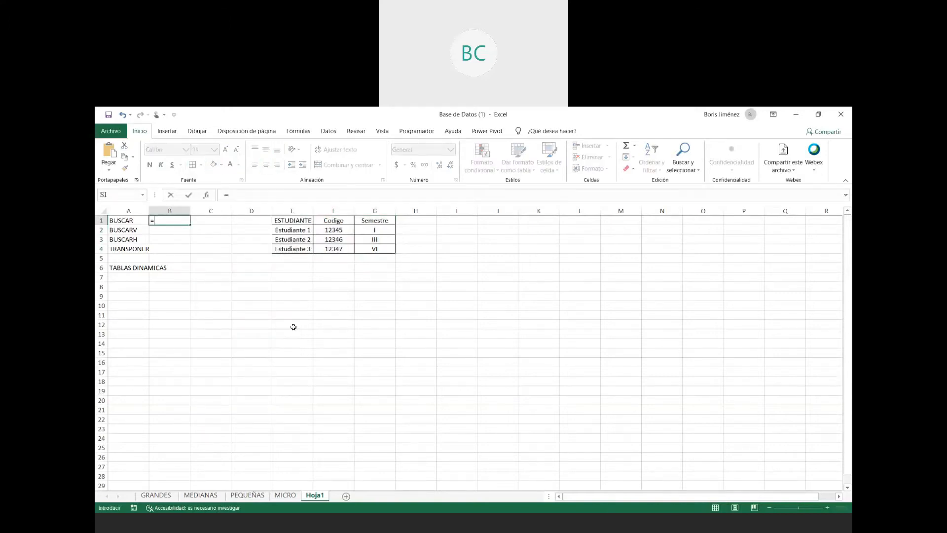
{"action": "key", "text": "BackSpace"}
{"action": "key", "text": "BackSpace"}
{"action": "type", "text": "uscar"}
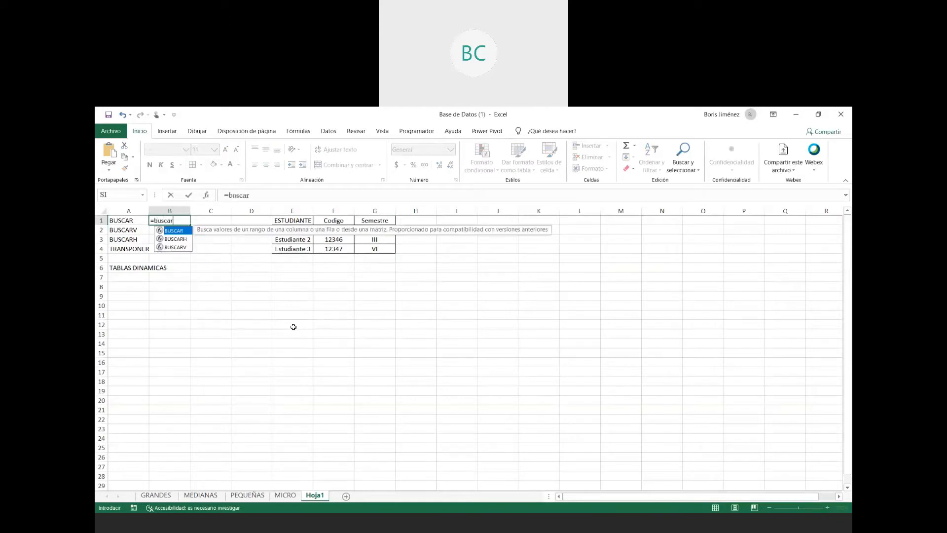
{"action": "type", "text": ")(2"}
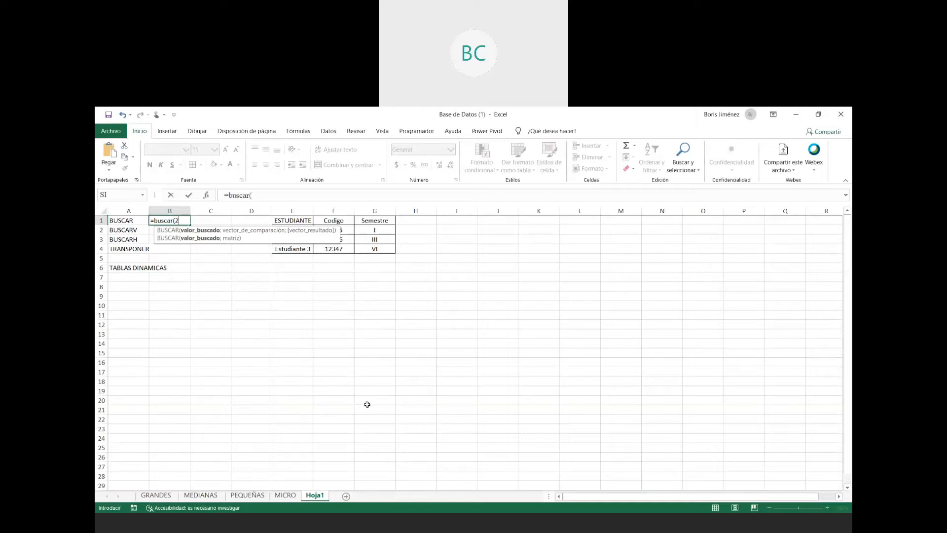
{"action": "key", "text": "BackSpace"}
{"action": "type", "text": "\"Estudiante 1\""}
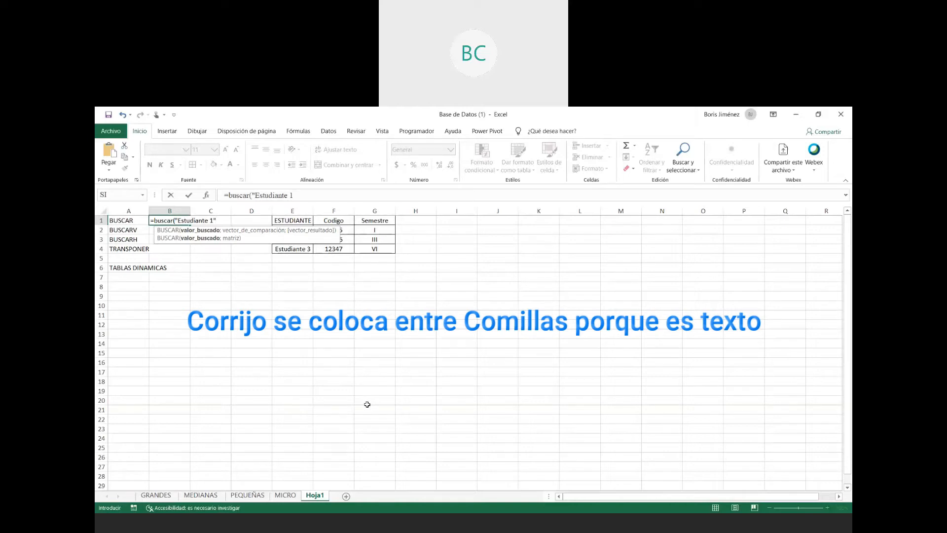
{"action": "type", "text": ";"}
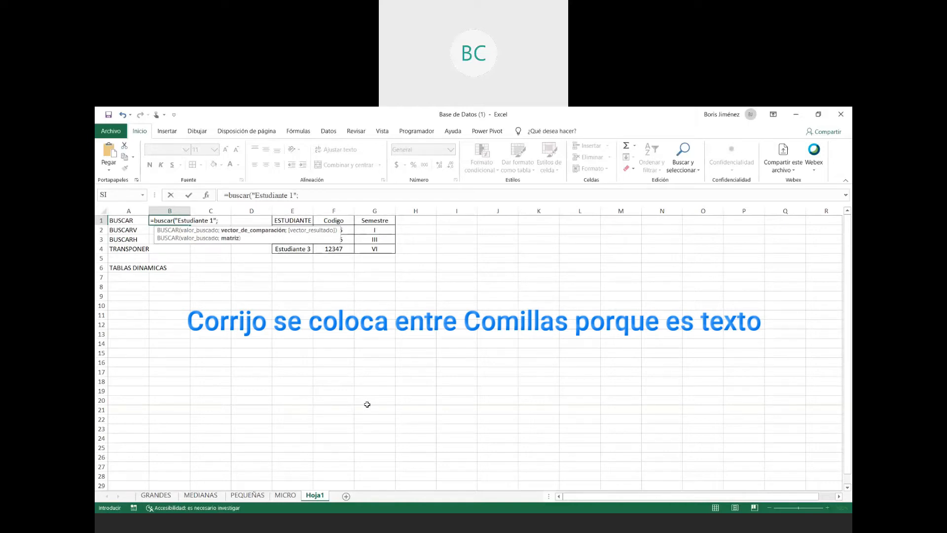
{"action": "left_click_drag", "start_coordinate": [295, 220], "coordinate": [373, 247]}
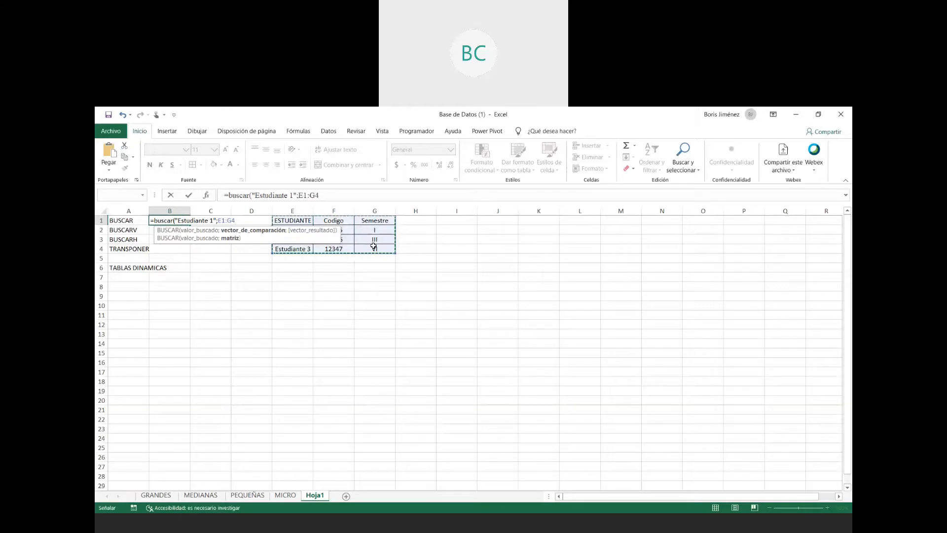
{"action": "type", "text": ")"}
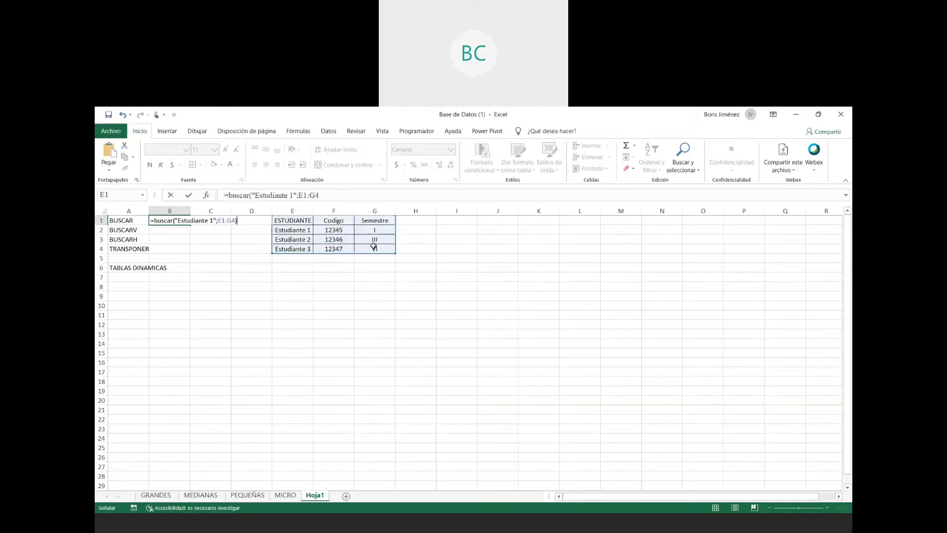
{"action": "key", "text": "Return"}
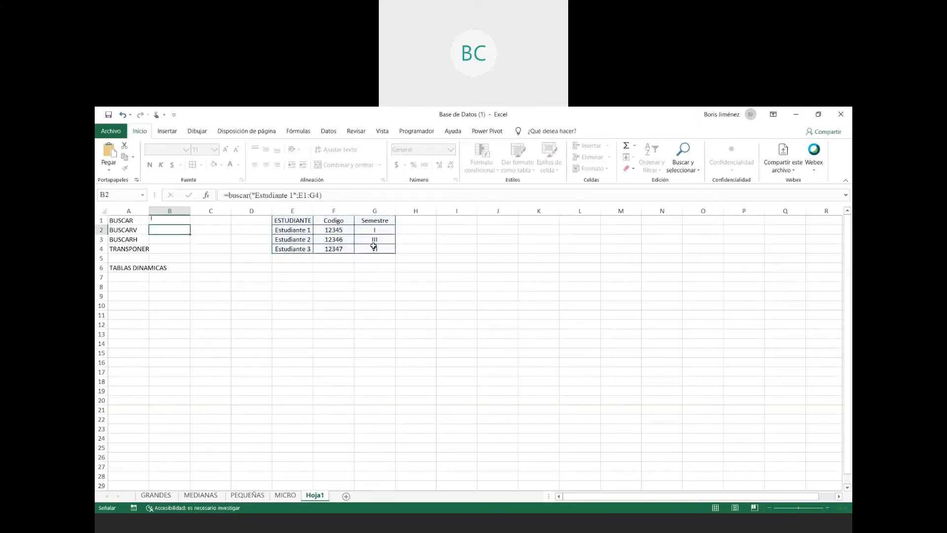
{"action": "key", "text": "Up"}
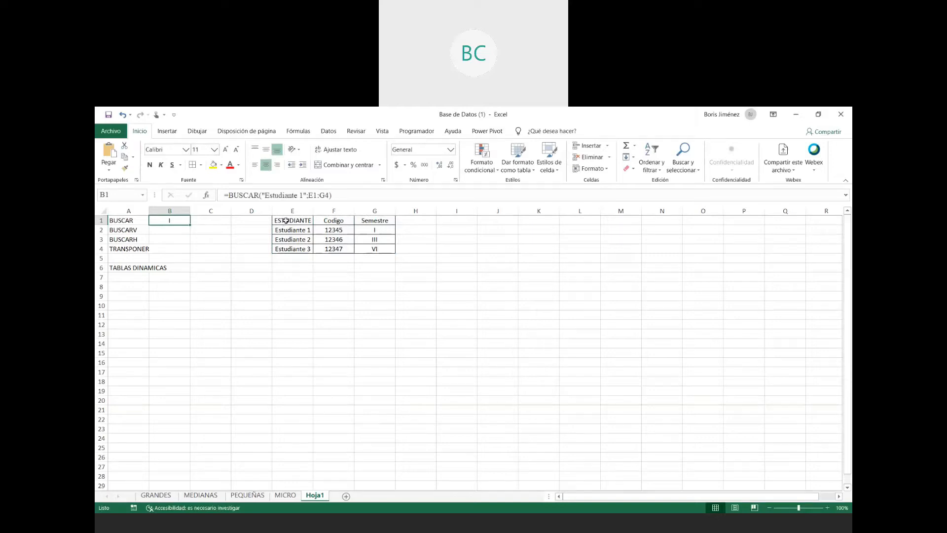
- Make the table headers in E1:G1 bold
{"action": "left_click_drag", "start_coordinate": [284, 222], "coordinate": [371, 222]}
{"action": "left_click", "coordinate": [149, 165]}
- Replace the text "Estudiante 1" in the BUSCAR formula in B1 with the cell reference B1
{"action": "left_click_drag", "start_coordinate": [292, 224], "coordinate": [392, 244]}
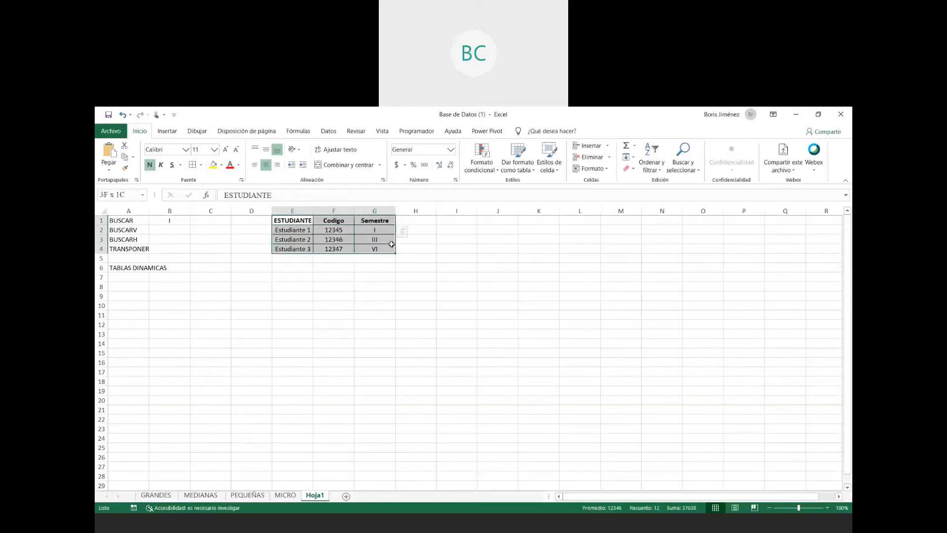
{"action": "left_click", "coordinate": [288, 212]}
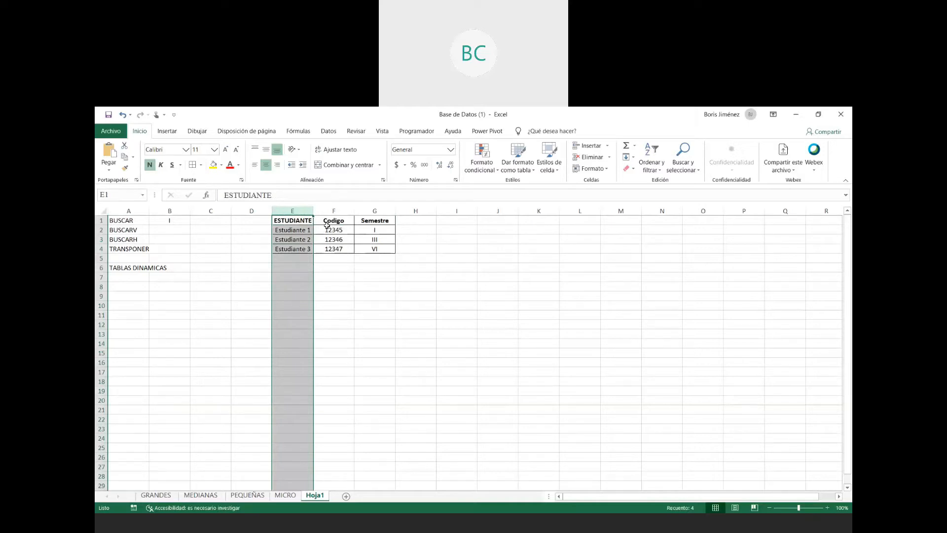
{"action": "left_click", "coordinate": [385, 207]}
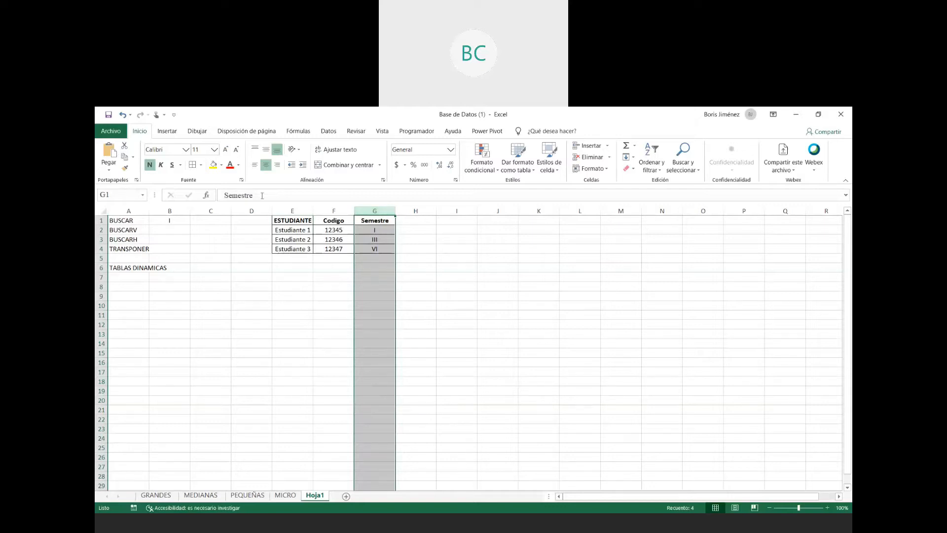
{"action": "left_click", "coordinate": [173, 221]}
{"action": "left_click_drag", "start_coordinate": [261, 194], "coordinate": [308, 194]}
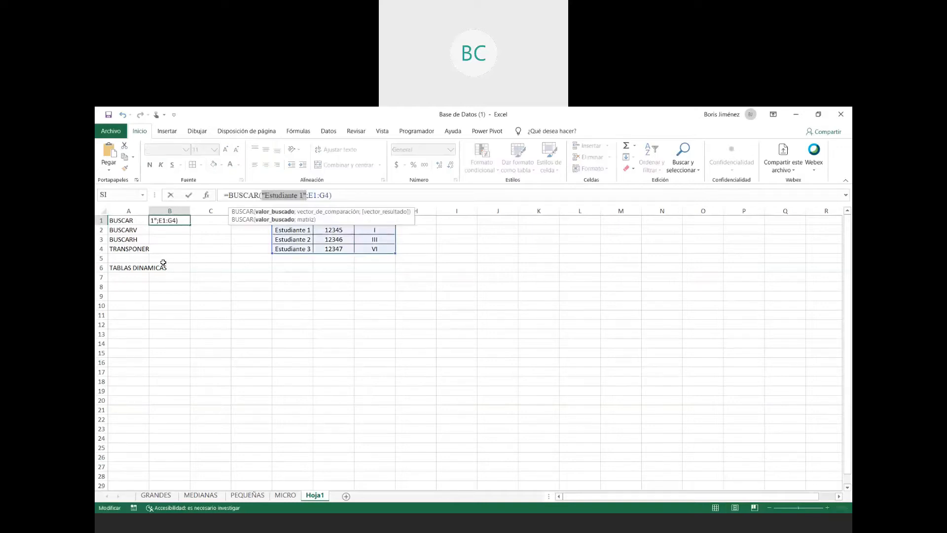
{"action": "type", "text": "b"}
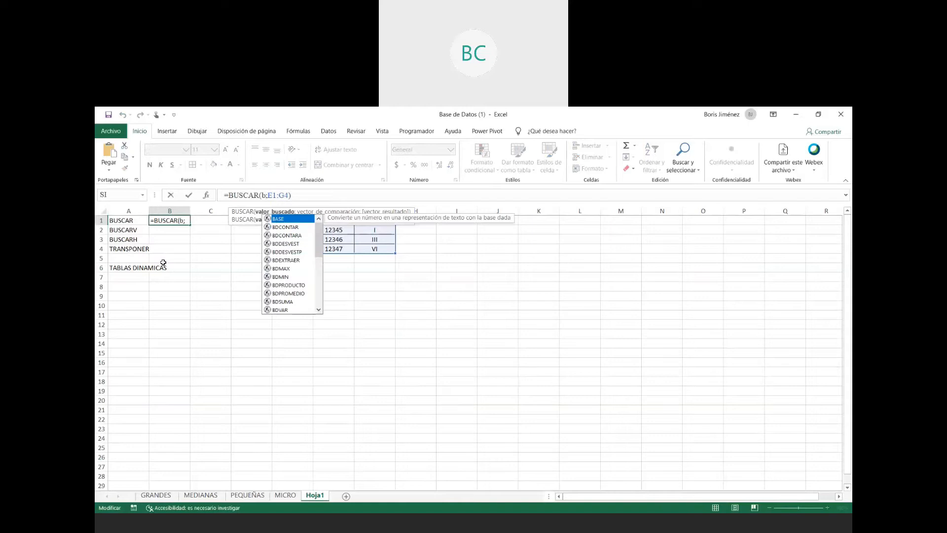
{"action": "type", "text": "1"}
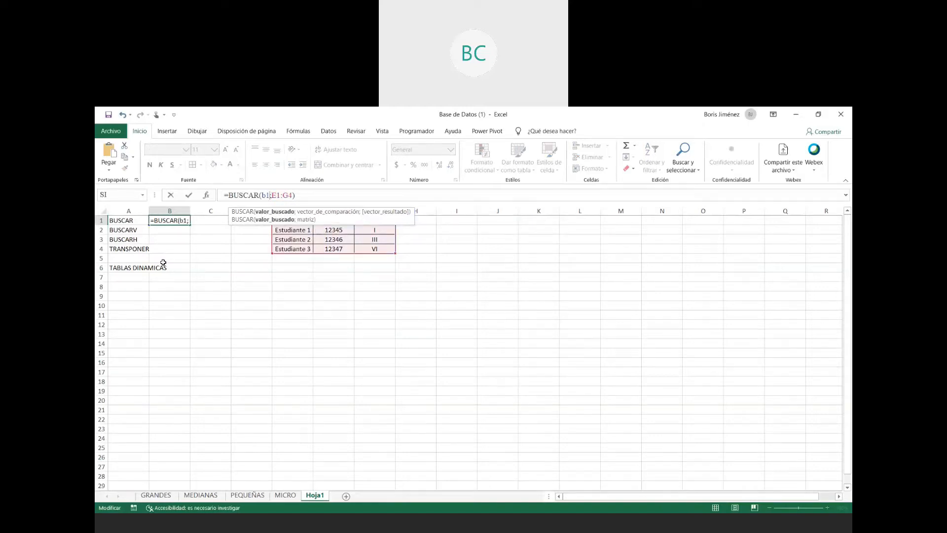
{"action": "key", "text": "Return"}
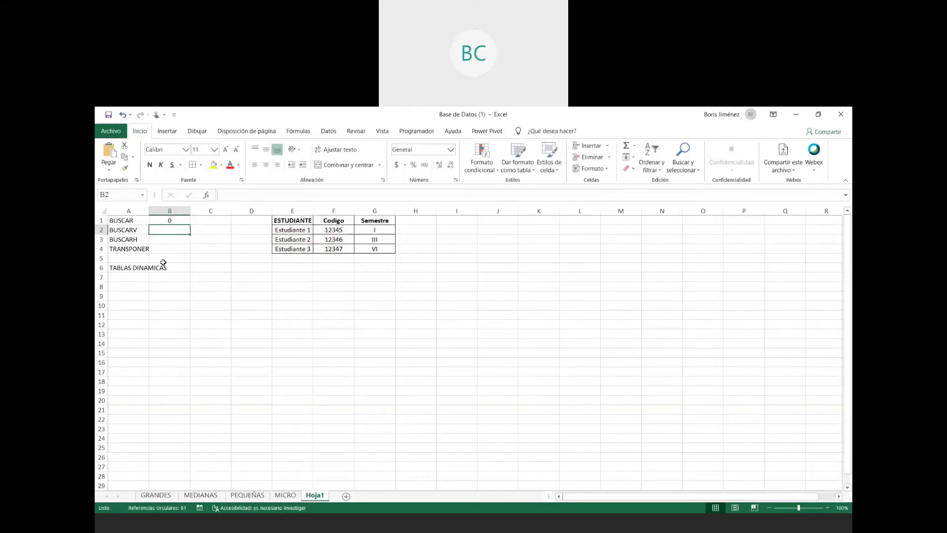
- Move the BUSCAR formula from cell B1 to cell C1
{"action": "key", "text": "Up"}
{"action": "key", "text": "ctrl+x"}
{"action": "key", "text": "Right"}
{"action": "key", "text": "ctrl+v"}
- Enter Estudiante 1 in cell B1 as the lookup value
{"action": "key", "text": "Left"}
{"action": "type", "text": "E"}
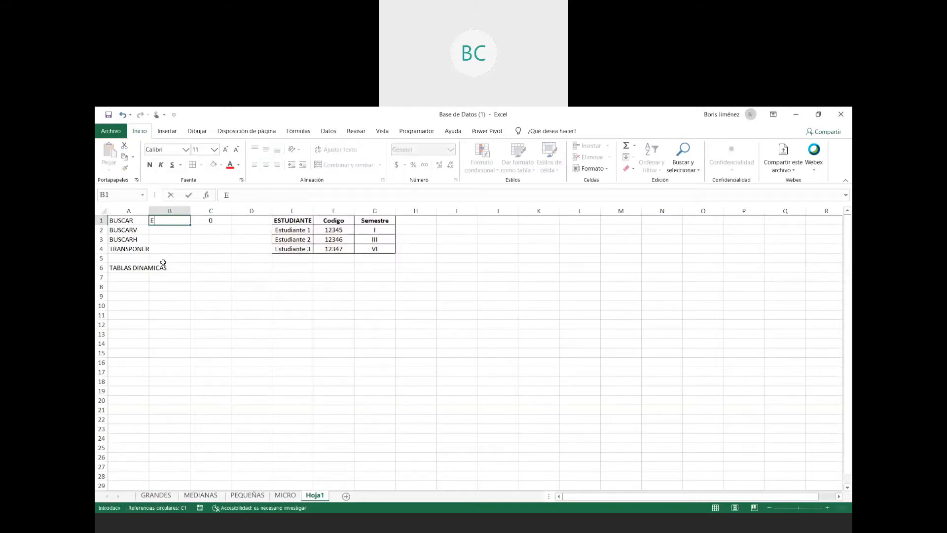
{"action": "type", "text": "studiante 1"}
{"action": "key", "text": "Return"}
- Change the lookup reference in the C1 formula to $B$1, so it reads =BUSCAR($B$1;E1:G4)
{"action": "key", "text": "Up"}
{"action": "key", "text": "Right"}
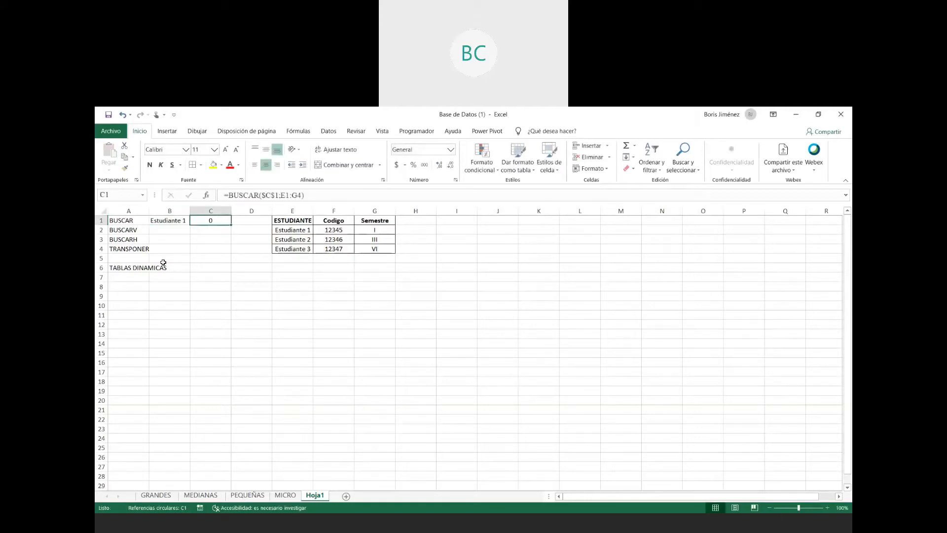
{"action": "key", "text": "F2"}
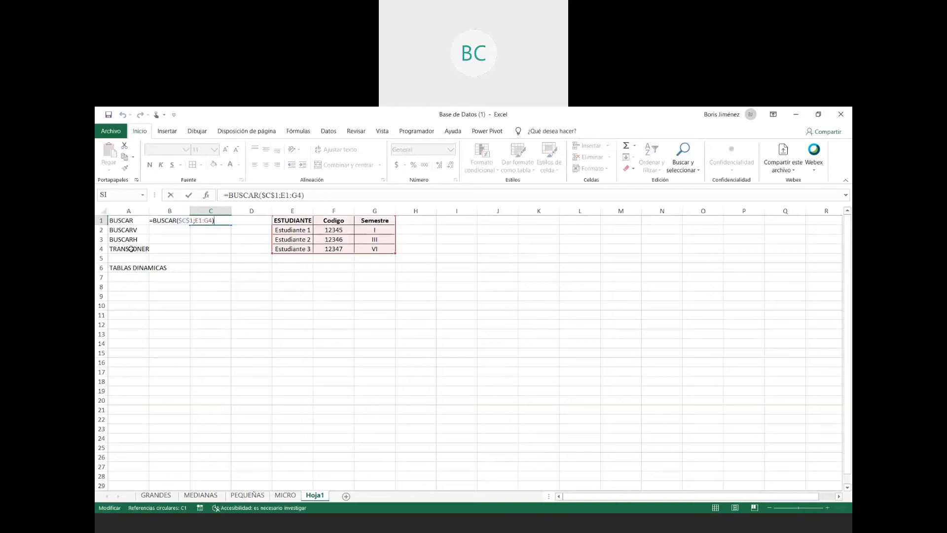
{"action": "left_click", "coordinate": [189, 221]}
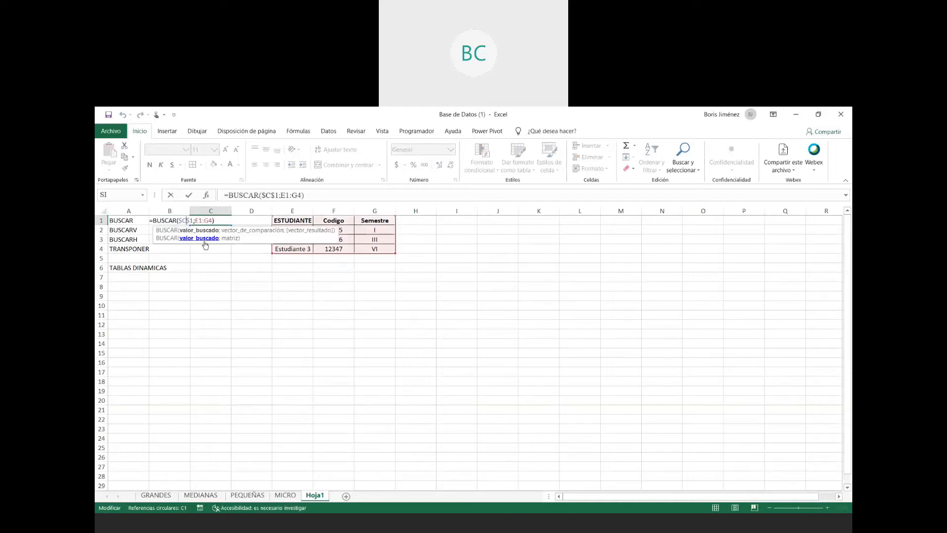
{"action": "key", "text": "BackSpace"}
{"action": "type", "text": "b"}
{"action": "key", "text": "Return"}
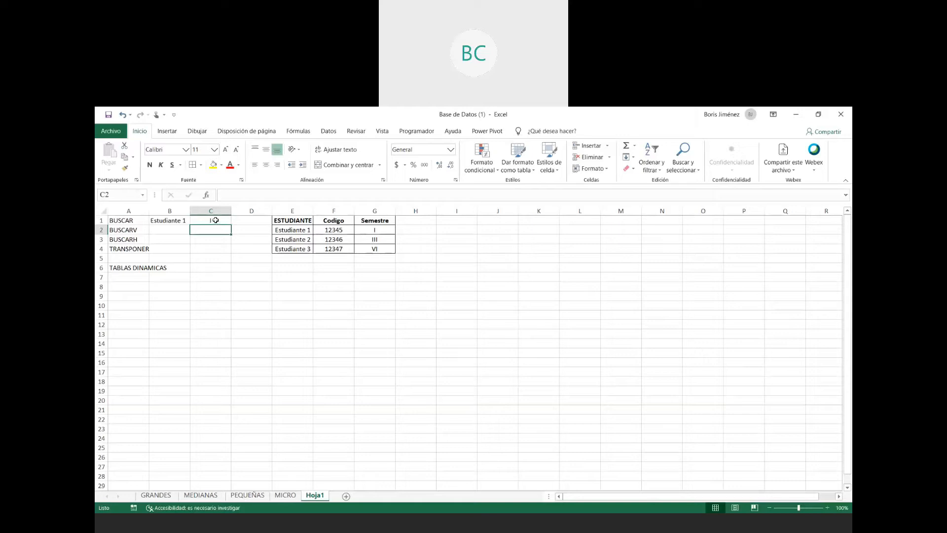
- Change the lookup value in B1 to Estudiante 2 and compare the result with that student's semester in the table
{"action": "left_click", "coordinate": [216, 220]}
{"action": "left_click_drag", "start_coordinate": [292, 221], "coordinate": [385, 249]}
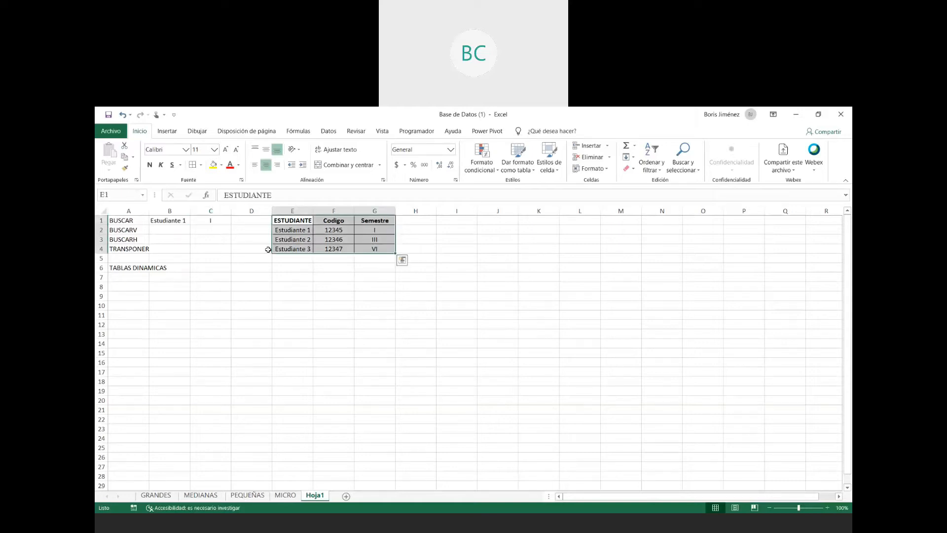
{"action": "left_click", "coordinate": [212, 221]}
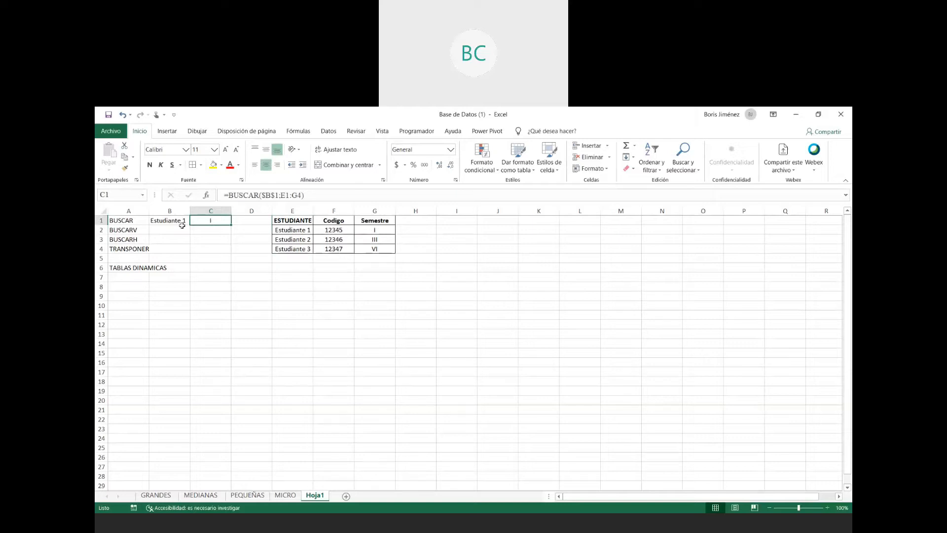
{"action": "left_click", "coordinate": [183, 220]}
{"action": "left_click", "coordinate": [272, 196]}
{"action": "key", "text": "BackSpace"}
{"action": "type", "text": "2"}
{"action": "key", "text": "Return"}
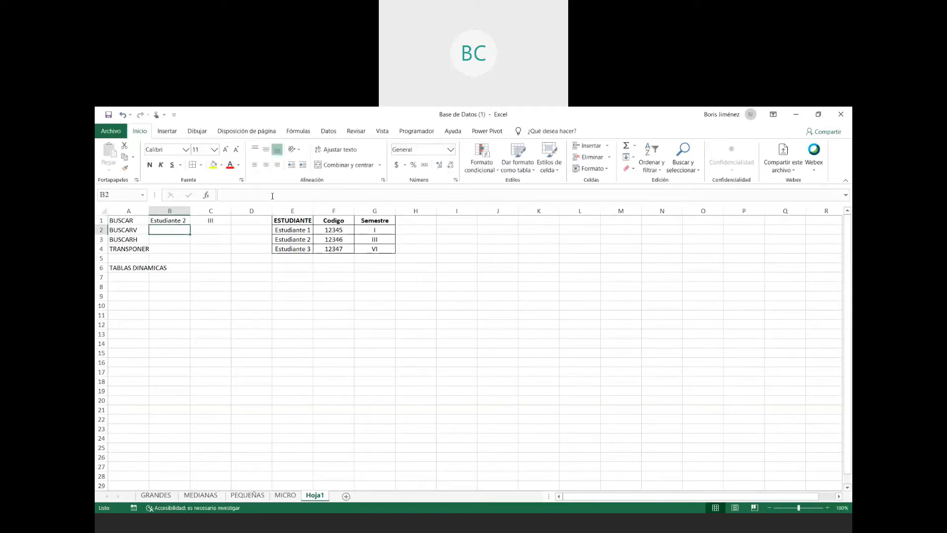
{"action": "left_click", "coordinate": [375, 239]}
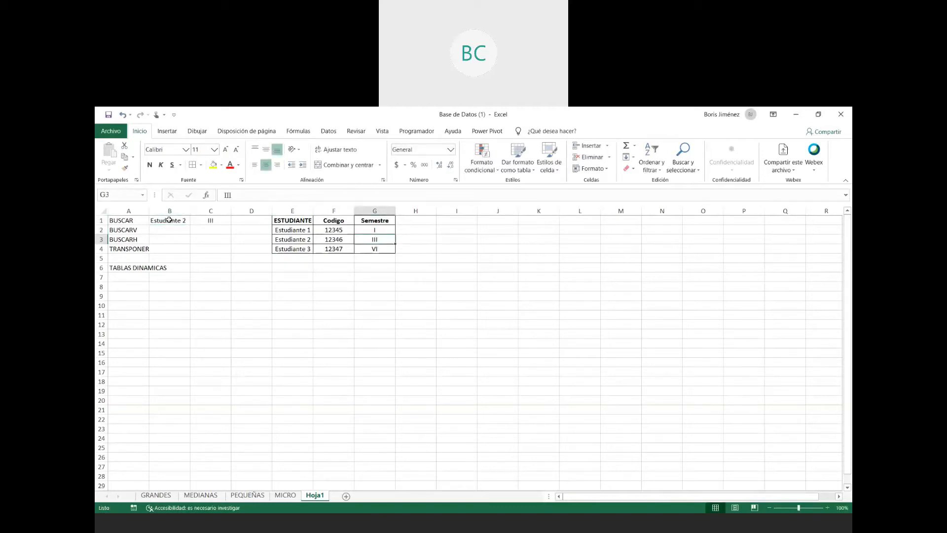
- Change the lookup value in B1 to Estudiante 3 and compare the result with the semester in G4
{"action": "left_click", "coordinate": [169, 220]}
{"action": "left_click", "coordinate": [274, 191]}
{"action": "key", "text": "BackSpace"}
{"action": "type", "text": "3"}
{"action": "key", "text": "Return"}
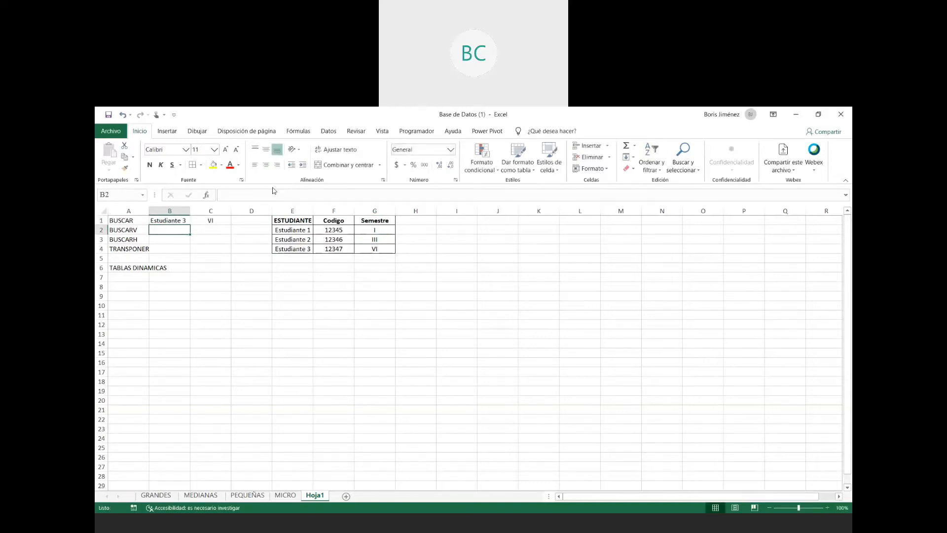
{"action": "left_click", "coordinate": [376, 248]}
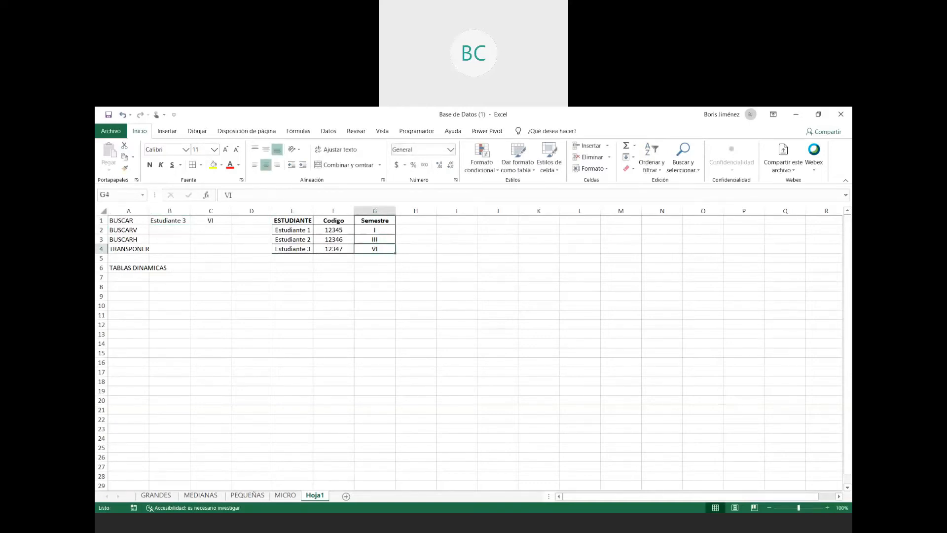
- Enter in I1 "busca un dato en la primera columna y devuelve el valor que se encuentre dentro de la misma fila pero en la ultima columna."
{"action": "left_click_drag", "start_coordinate": [122, 222], "coordinate": [202, 220]}
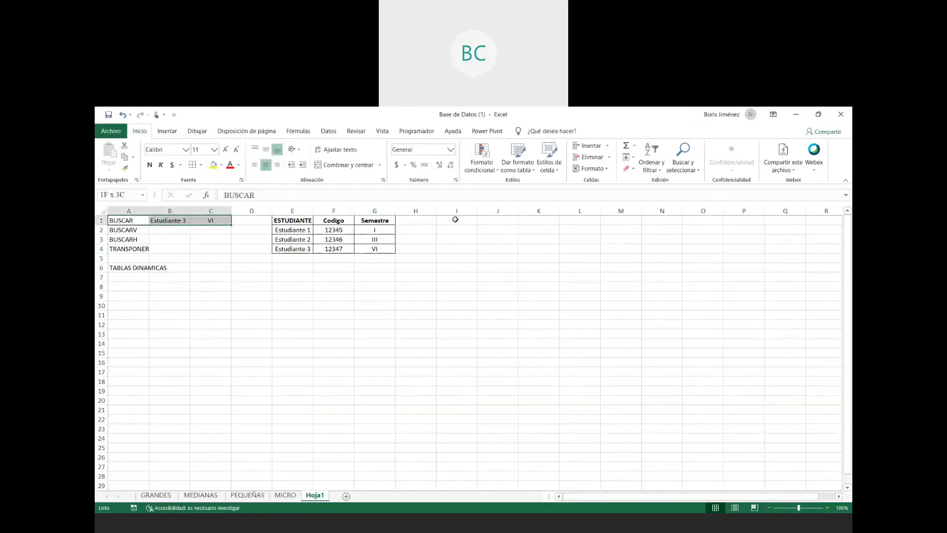
{"action": "left_click", "coordinate": [455, 220]}
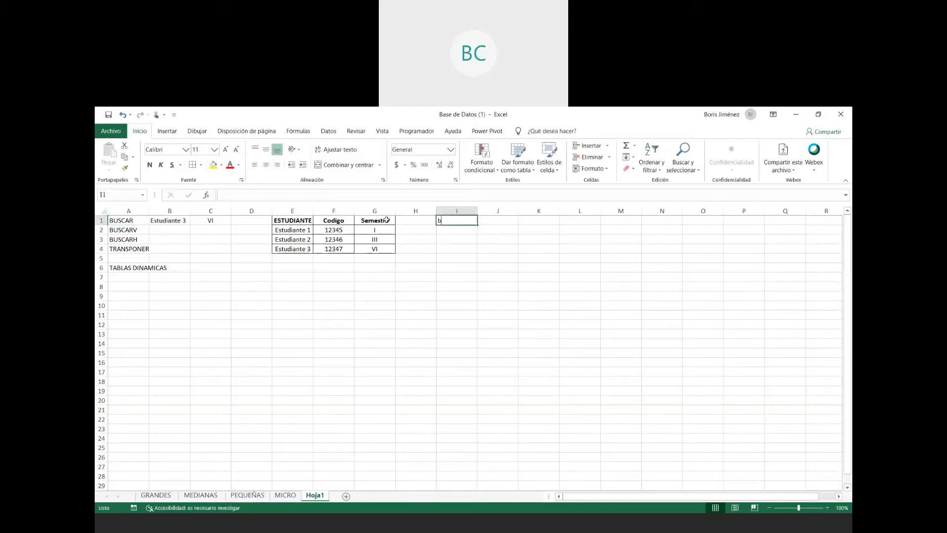
{"action": "type", "text": "busca"}
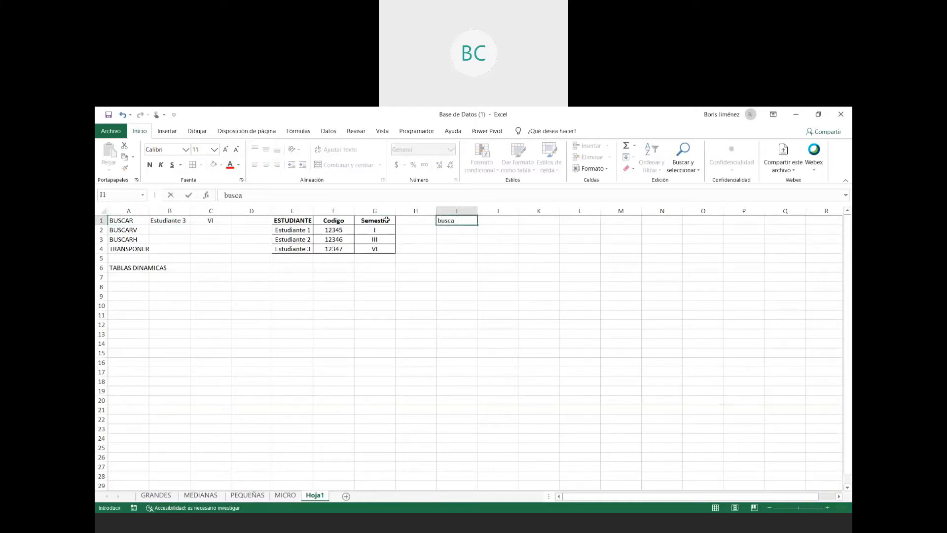
{"action": "type", "text": "run dato en la primera columna y devi"}
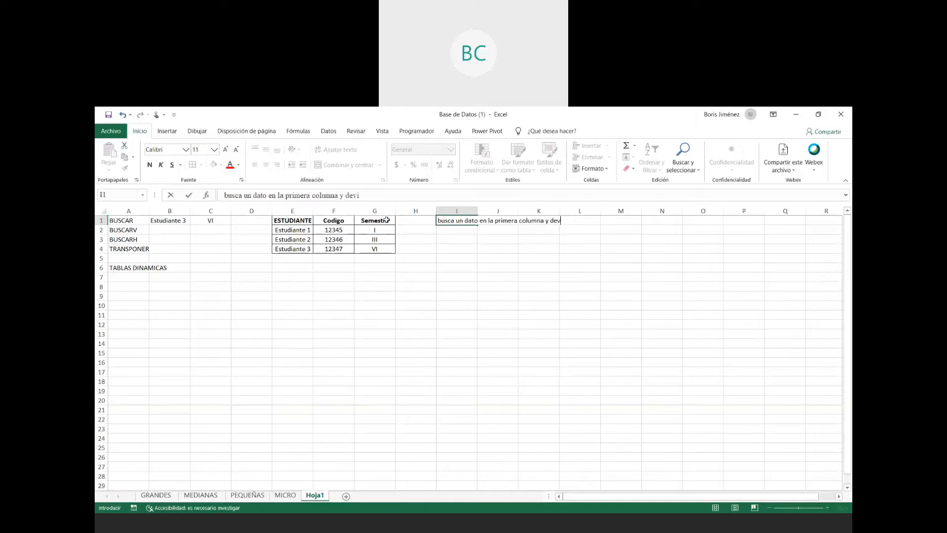
{"action": "key", "text": "BackSpace"}
{"action": "type", "text": "uelve el valor que se encuentre dentro d"}
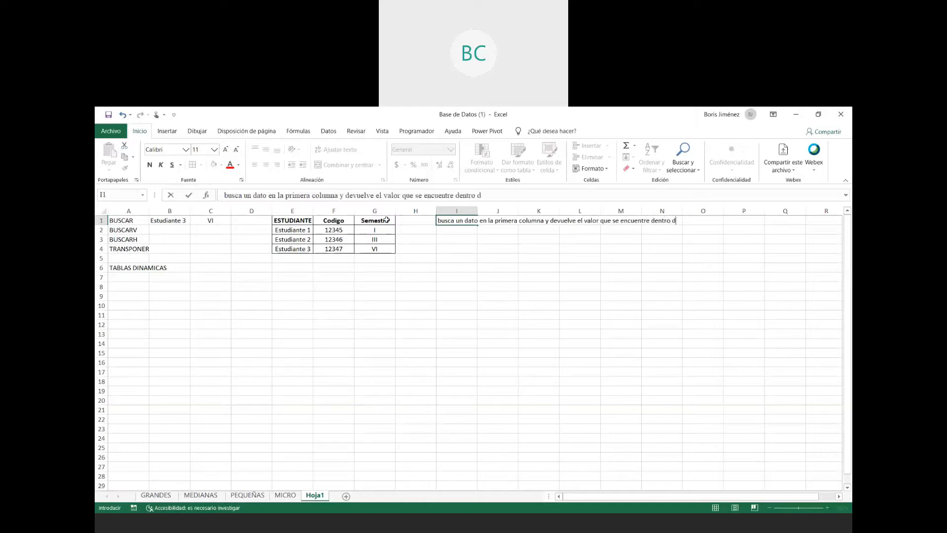
{"action": "type", "text": "e la misma fila pero en la ultima"}
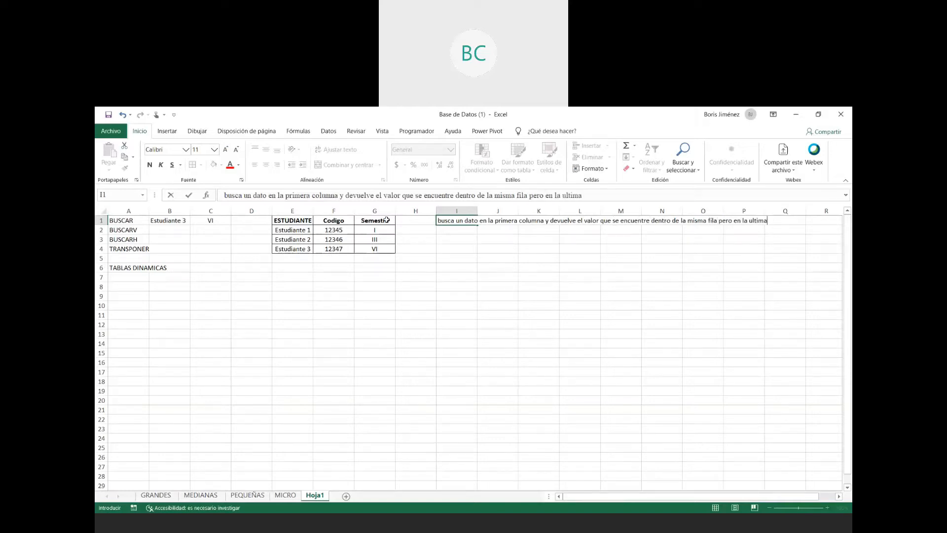
{"action": "type", "text": " columna."}
{"action": "key", "text": "Left"}
{"action": "key", "text": "Left"}
{"action": "key", "text": "Left"}
- Left-align the BUSCAR explanation in cell I1
{"action": "key", "text": "Right"}
{"action": "key", "text": "Right"}
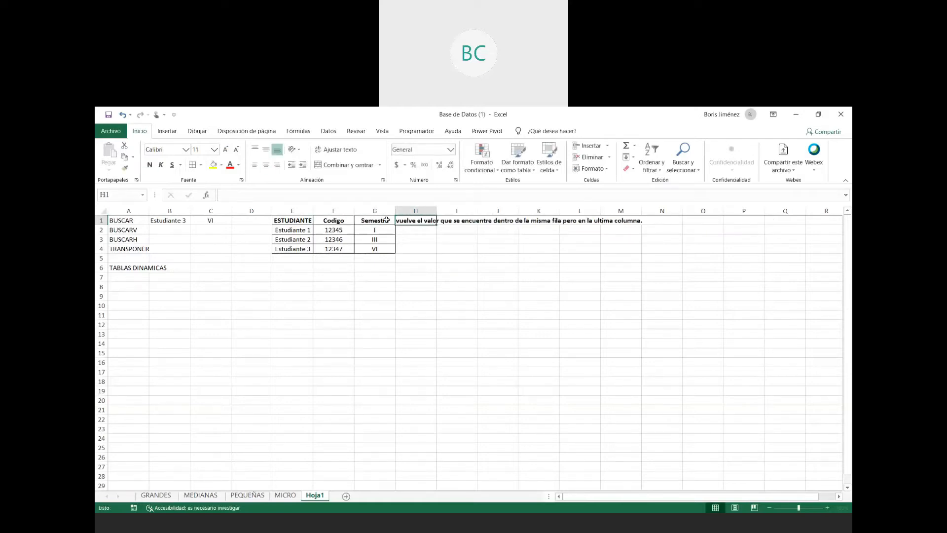
{"action": "left_click", "coordinate": [463, 221]}
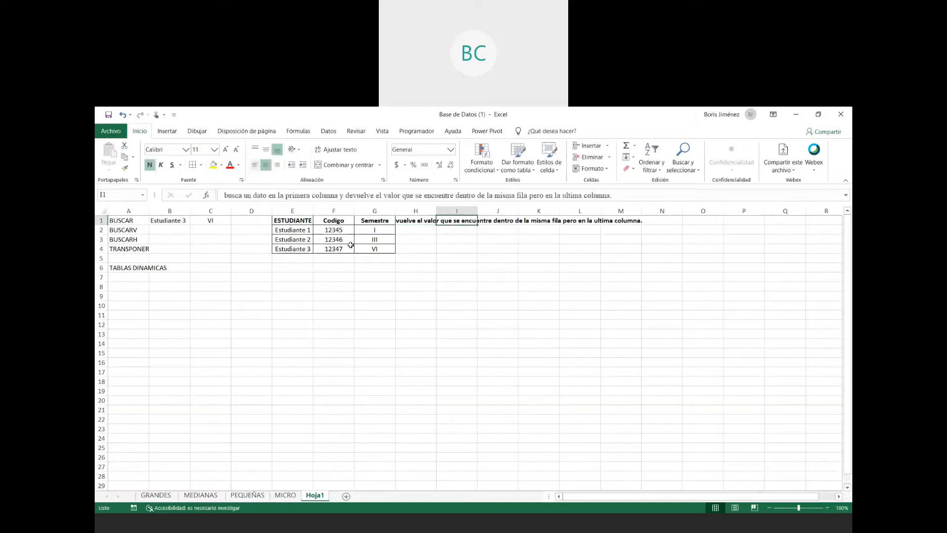
{"action": "left_click", "coordinate": [255, 164]}
- Enter Estudiante 1 in cell B2 as the lookup value for the BUSCARV example
{"action": "left_click", "coordinate": [172, 229]}
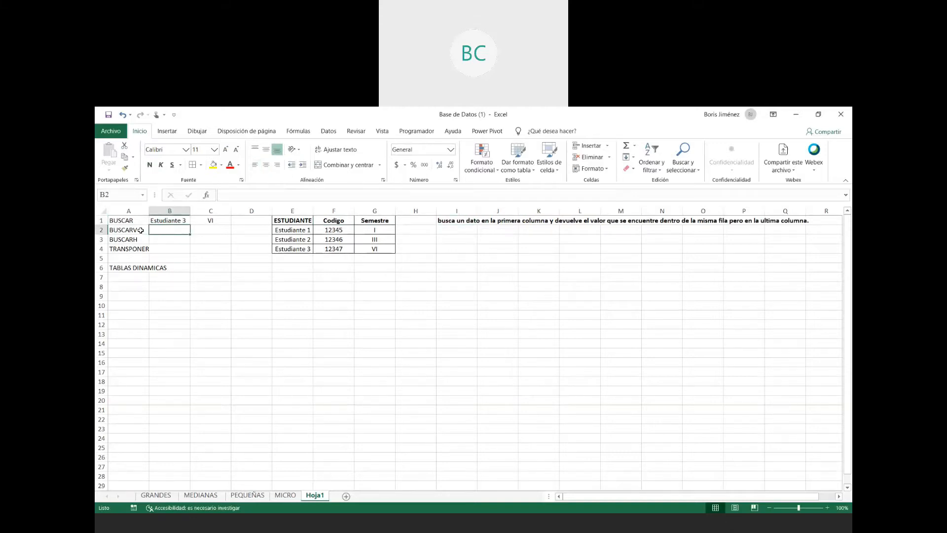
{"action": "left_click", "coordinate": [298, 211]}
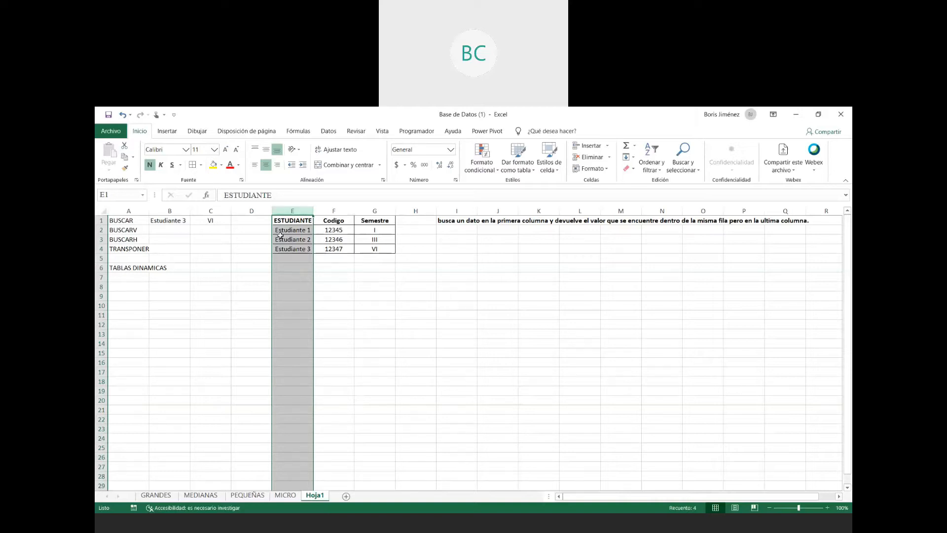
{"action": "left_click", "coordinate": [179, 232]}
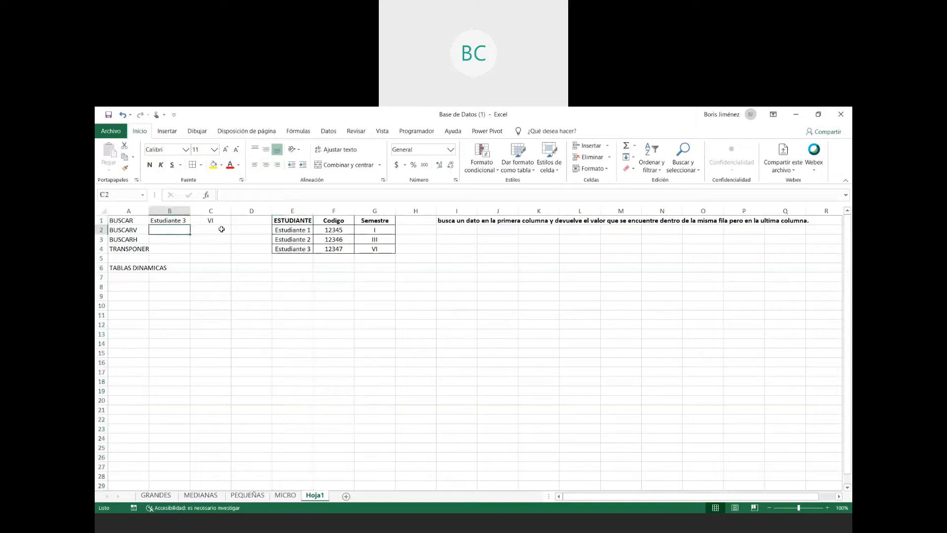
{"action": "left_click", "coordinate": [222, 229]}
{"action": "key", "text": "Left"}
{"action": "type", "text": "Estudua"}
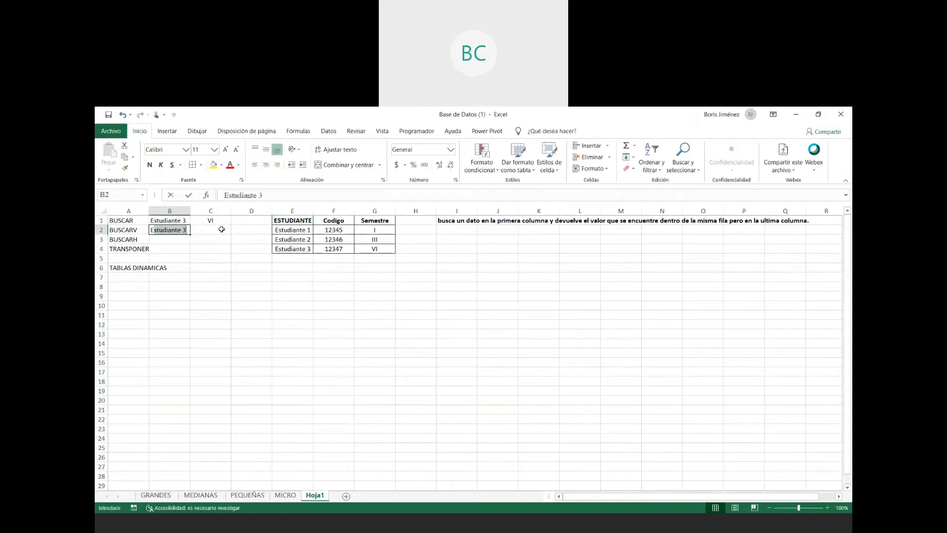
{"action": "type", "text": "nt"}
{"action": "key", "text": "BackSpace"}
{"action": "key", "text": "BackSpace"}
{"action": "key", "text": "BackSpace"}
{"action": "key", "text": "BackSpace"}
{"action": "type", "text": "iante 1"}
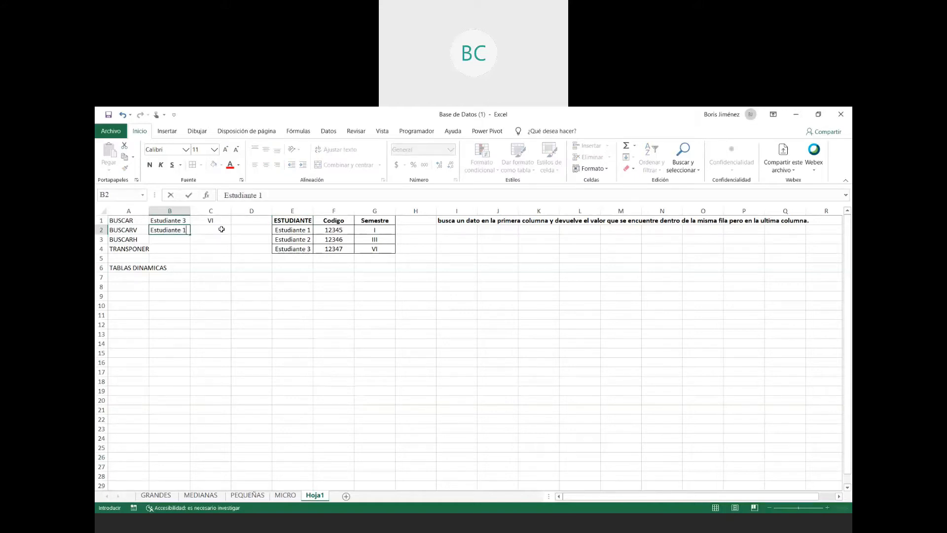
{"action": "key", "text": "Return"}
- Enter the formula =BUSCARV(B2;E1:G4;2) in cell C2 to return the student's code
{"action": "left_click", "coordinate": [221, 228]}
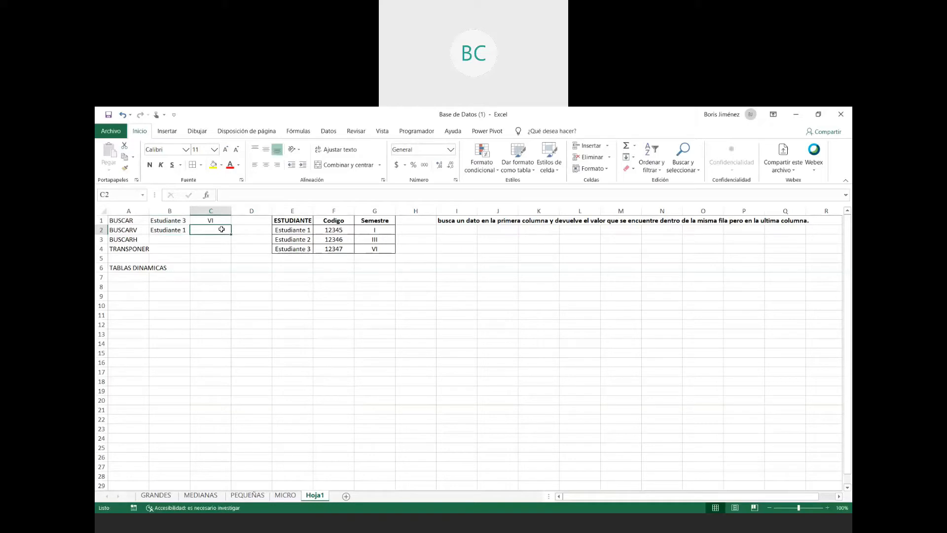
{"action": "type", "text": "=buscarv"}
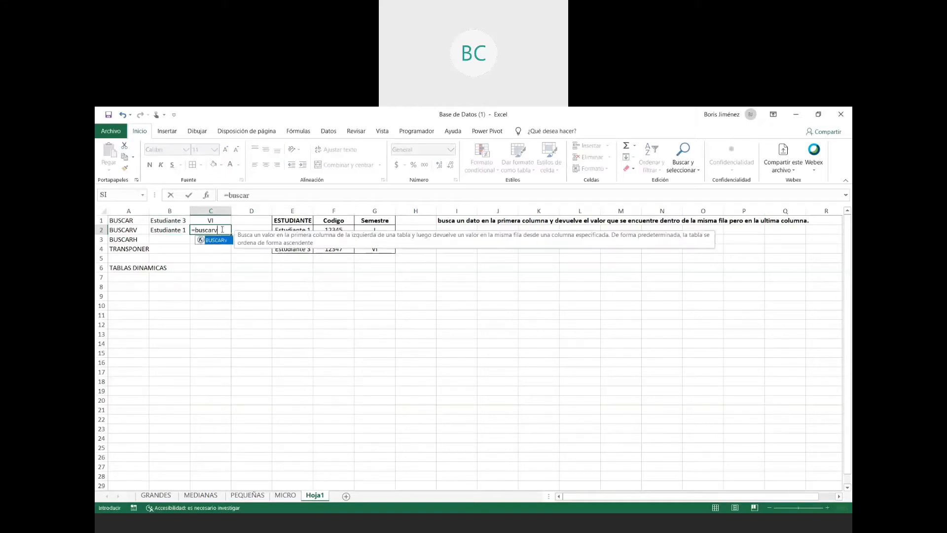
{"action": "type", "text": "("}
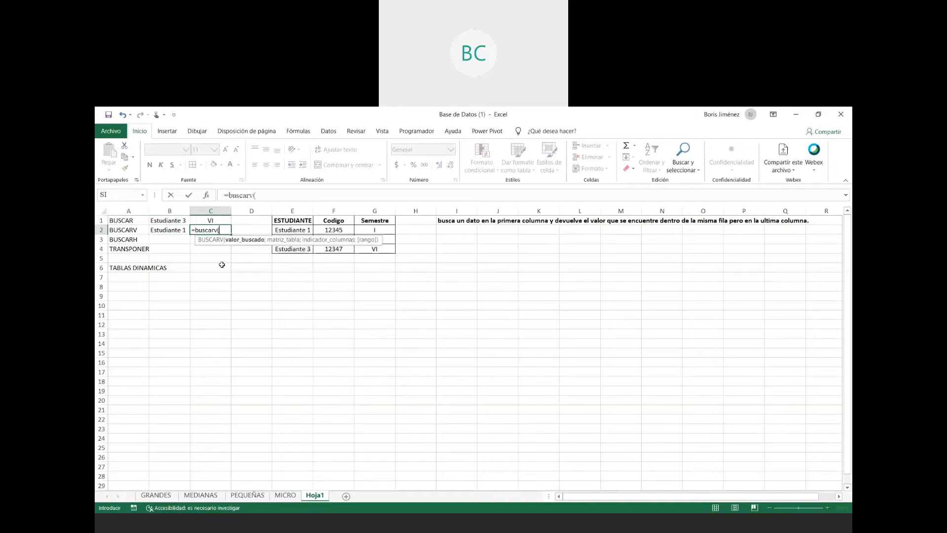
{"action": "left_click", "coordinate": [170, 230]}
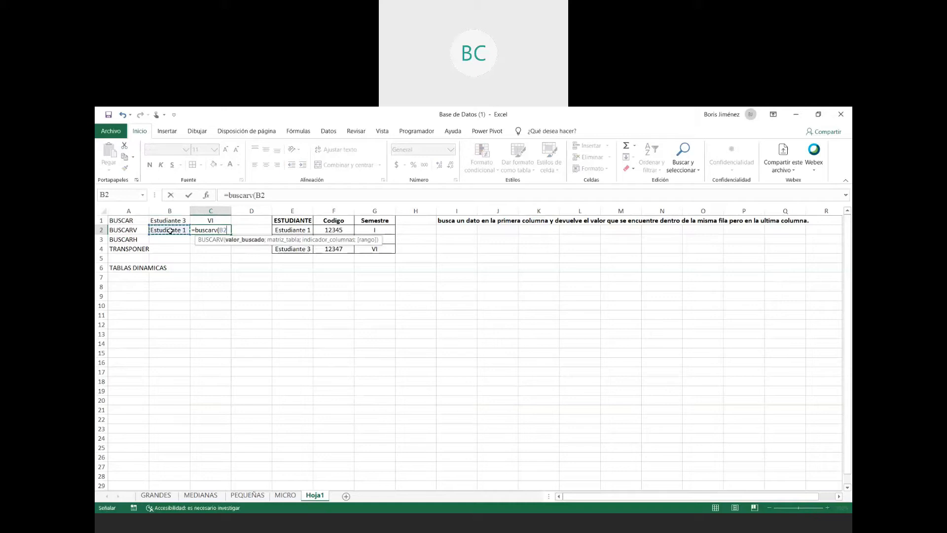
{"action": "type", "text": ";"}
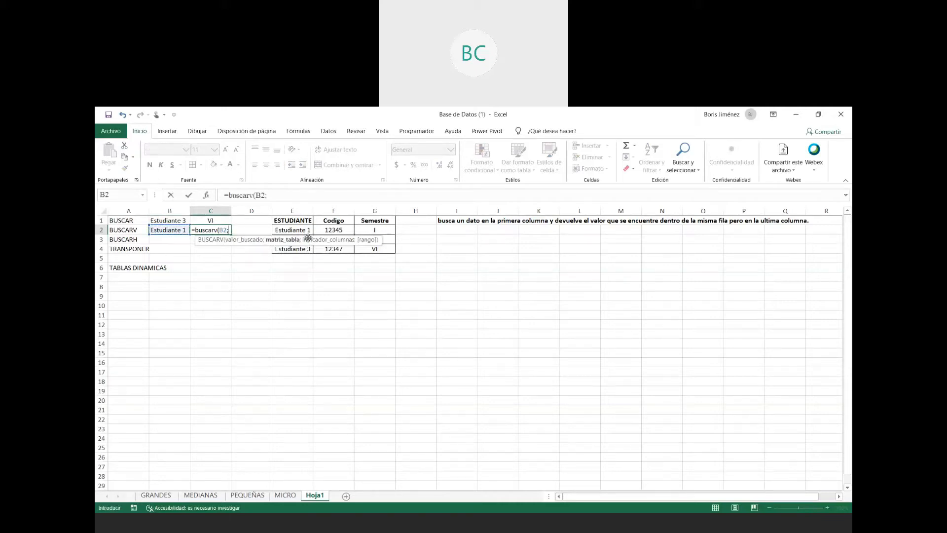
{"action": "left_click_drag", "start_coordinate": [292, 220], "coordinate": [373, 246]}
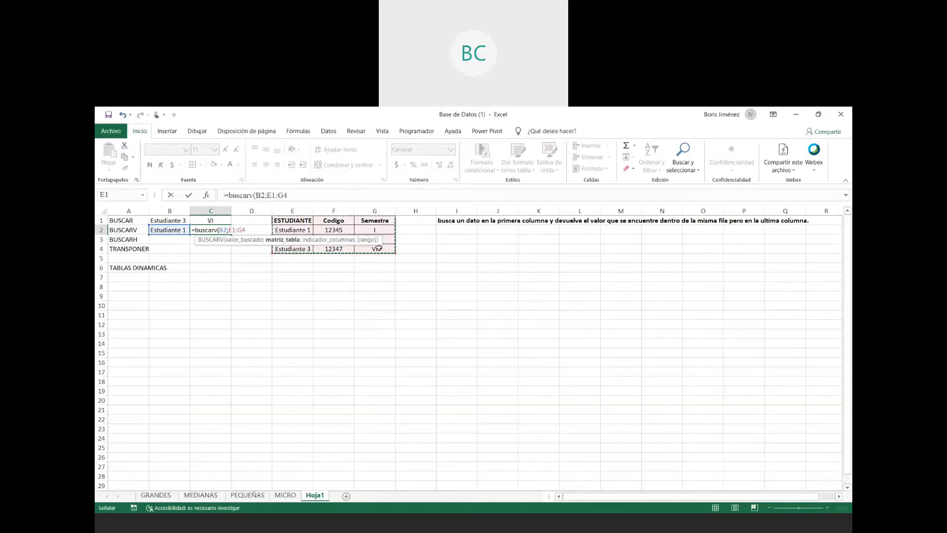
{"action": "type", "text": ";"}
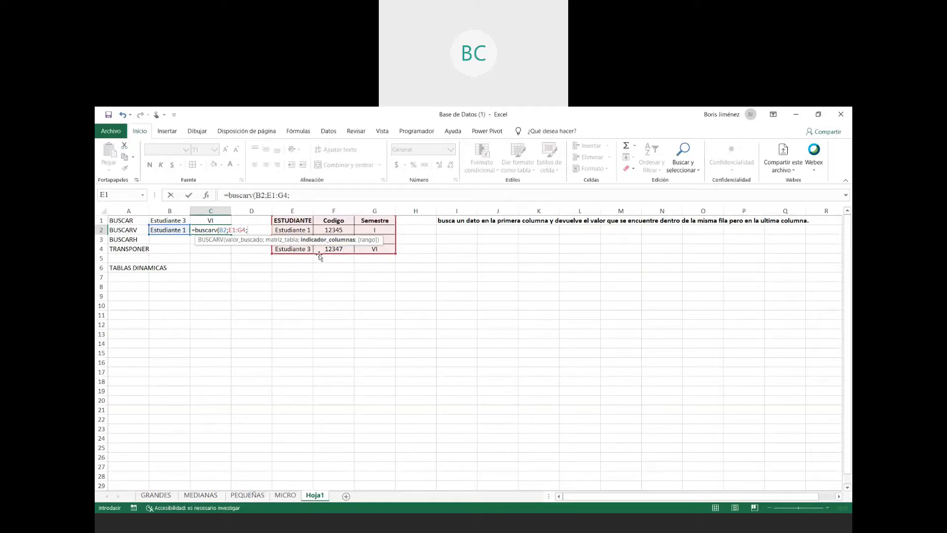
{"action": "type", "text": "2"}
{"action": "key", "text": "Return"}
{"action": "key", "text": "Up"}
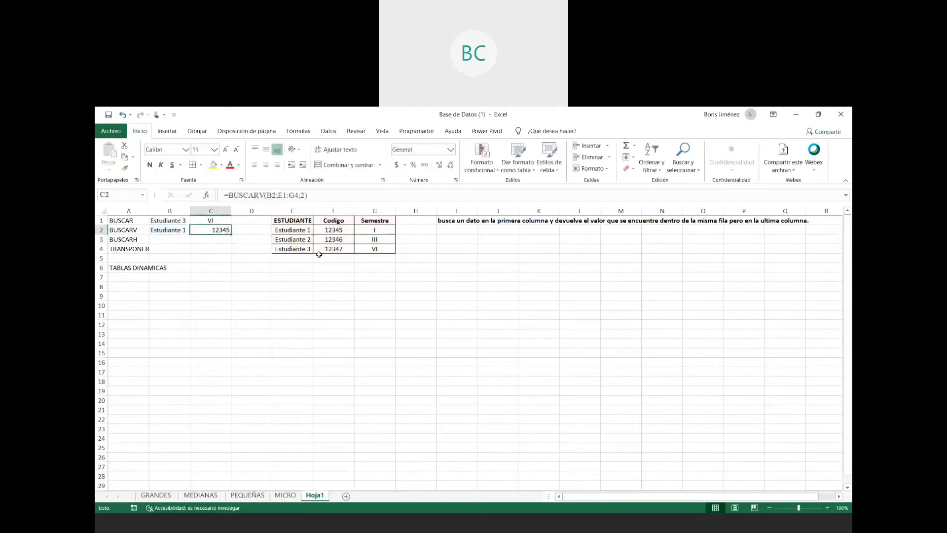
- Change the BUSCARV lookup value in B2 to Estudiante 3
{"action": "left_click", "coordinate": [177, 233]}
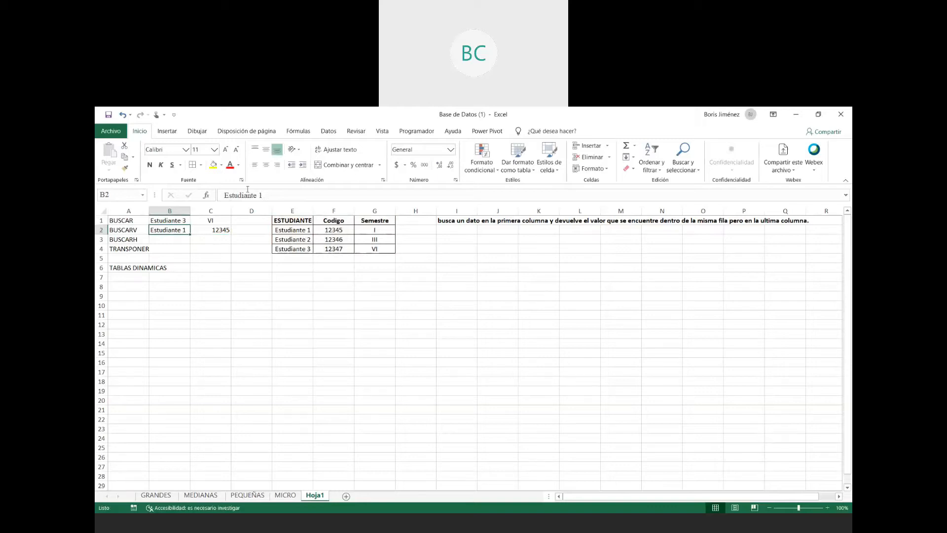
{"action": "left_click", "coordinate": [277, 196]}
{"action": "key", "text": "BackSpace"}
{"action": "type", "text": "3"}
{"action": "key", "text": "Return"}
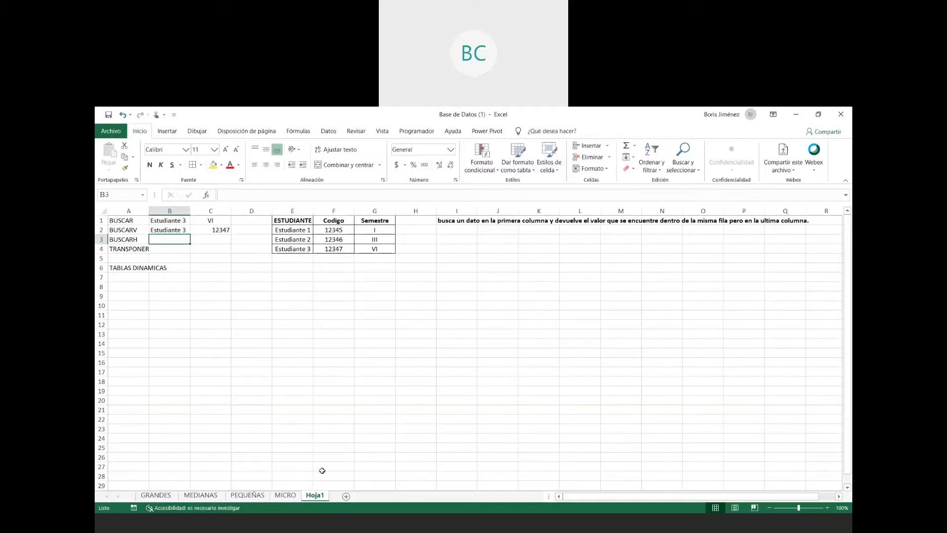
- Enter in I2 the same explanation as in I1, but ending with "pero en la columna que se le especifique"
{"action": "left_click", "coordinate": [456, 229]}
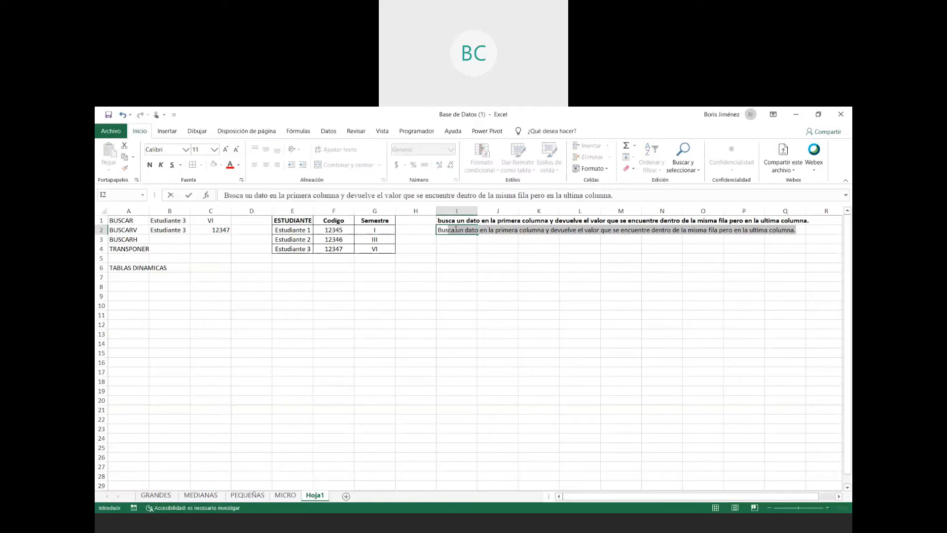
{"action": "left_click_drag", "start_coordinate": [456, 229], "coordinate": [457, 230]}
{"action": "type", "text": "dato en la primera columna y d"}
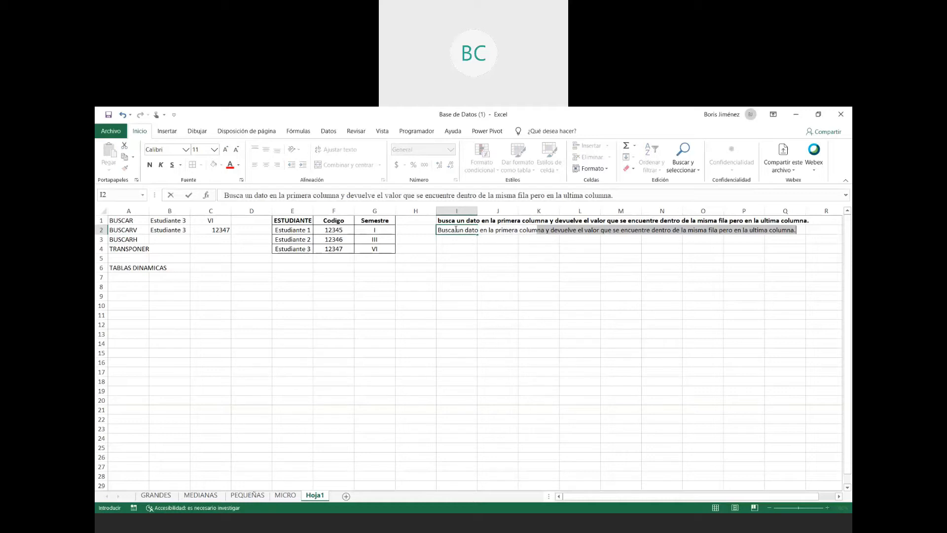
{"action": "type", "text": "evuelve el valor que se encuentr"}
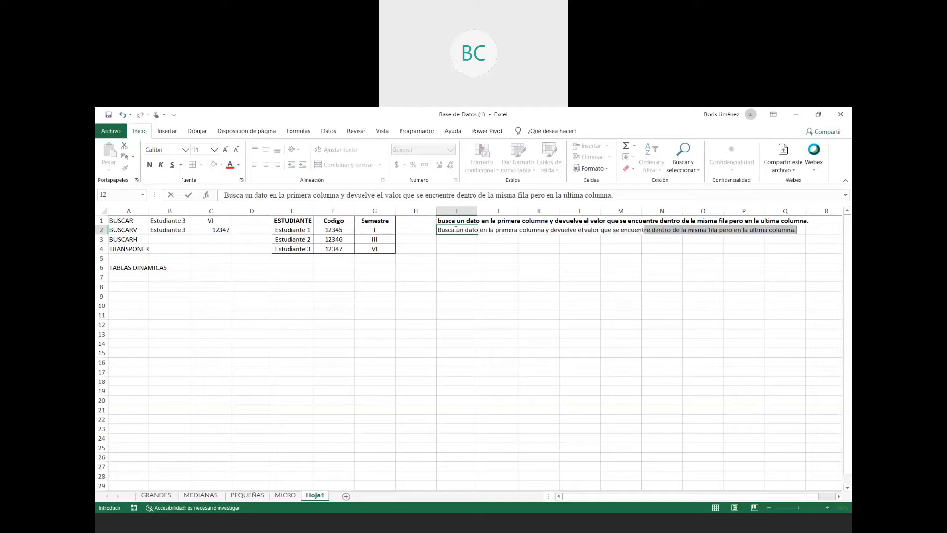
{"action": "key", "text": "BackSpace"}
{"action": "type", "text": "e dentro de la misma fila "}
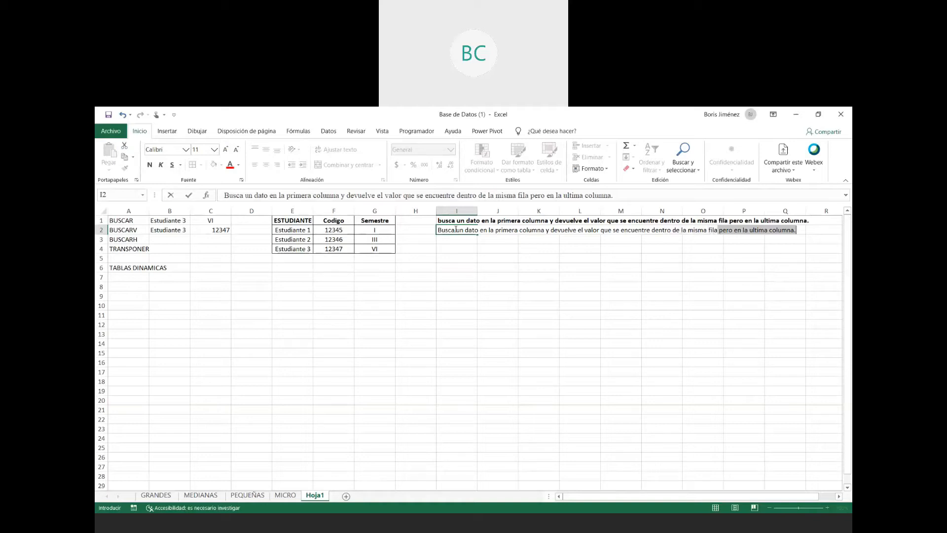
{"action": "type", "text": "pero en la column"}
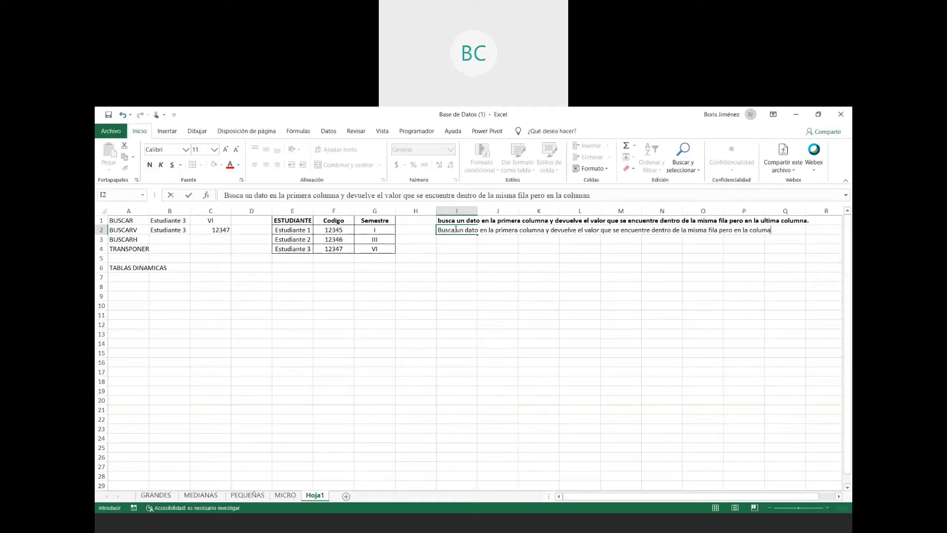
{"action": "type", "text": "a que se le especifique"}
{"action": "key", "text": "Return"}
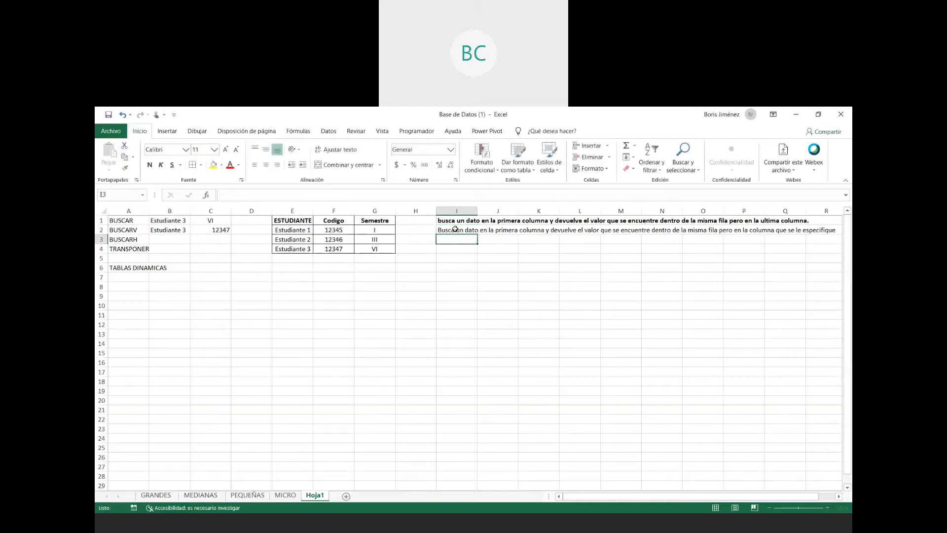
- Remove the bold formatting from the BUSCAR explanation in cell I1
{"action": "key", "text": "Up"}
{"action": "key", "text": "Up"}
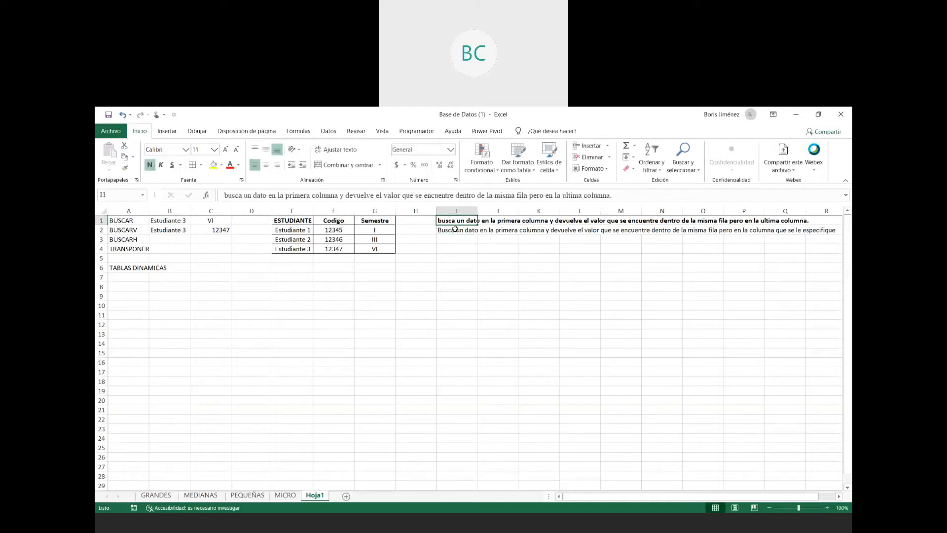
{"action": "key", "text": "ctrl+n"}
{"action": "key", "text": "Down"}
{"action": "key", "text": "Down"}
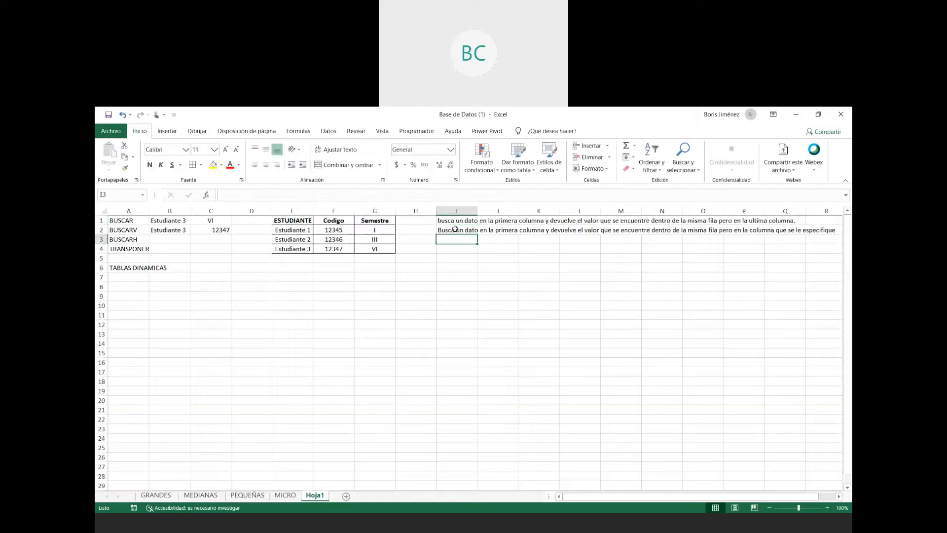
- Examine the student table's layout, comparing its header row E1:G1 with the student column E1:E4
{"action": "key", "text": "Left"}
{"action": "key", "text": "Left"}
{"action": "key", "text": "Left"}
{"action": "key", "text": "Left"}
{"action": "key", "text": "Left"}
{"action": "key", "text": "Left"}
{"action": "key", "text": "Left"}
{"action": "key", "text": "Left"}
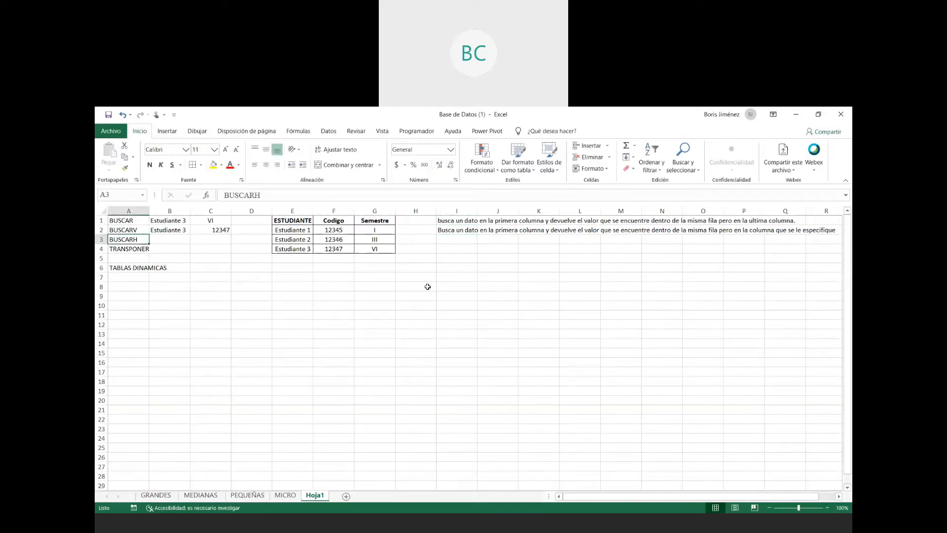
{"action": "left_click", "coordinate": [290, 207]}
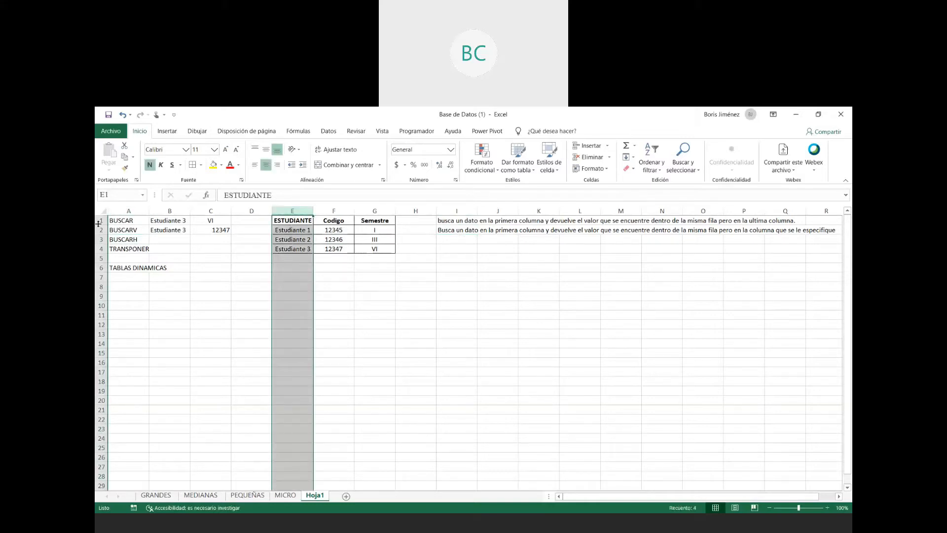
{"action": "left_click", "coordinate": [249, 220]}
{"action": "left_click_drag", "start_coordinate": [302, 221], "coordinate": [373, 222]}
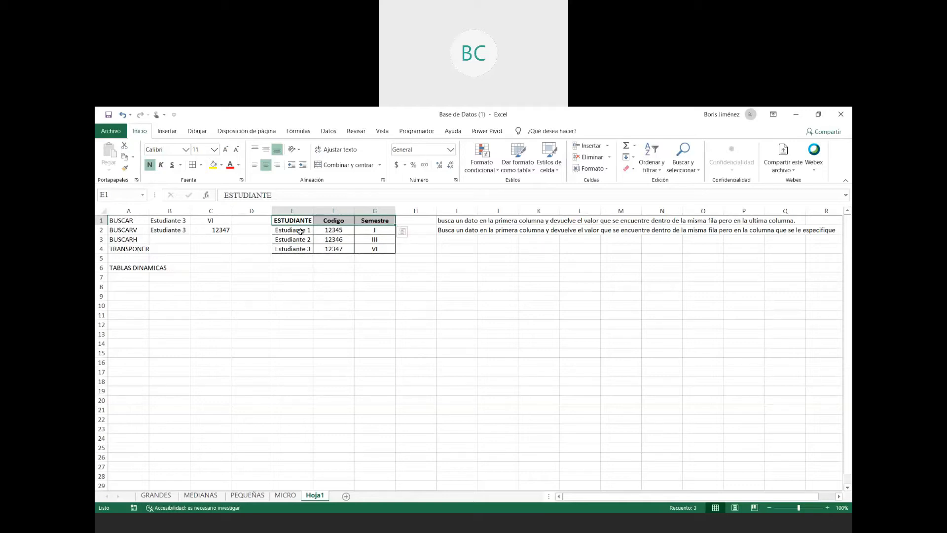
{"action": "left_click_drag", "start_coordinate": [299, 221], "coordinate": [299, 249]}
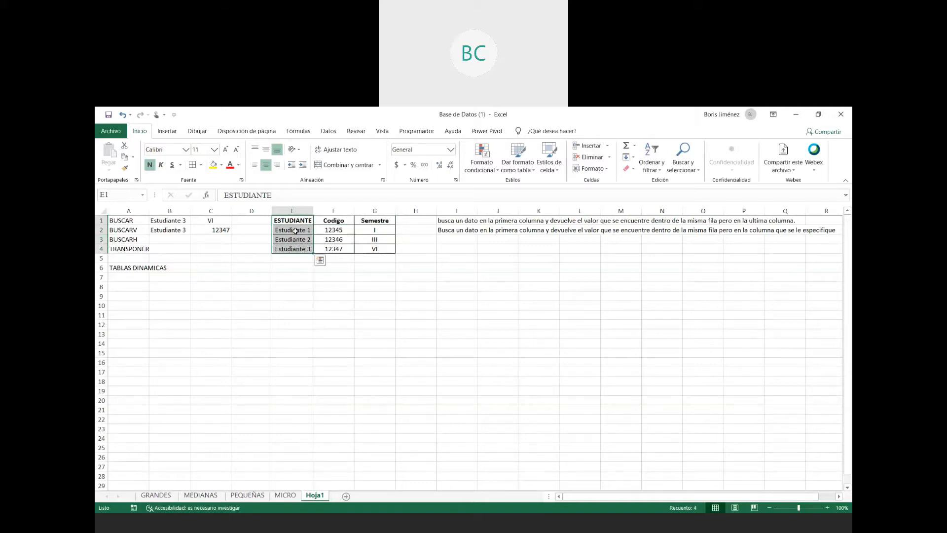
- Transpose the student column into E7:H7 with the array formula =TRANSPONER(E1:E4)
{"action": "left_click_drag", "start_coordinate": [294, 278], "coordinate": [416, 274]}
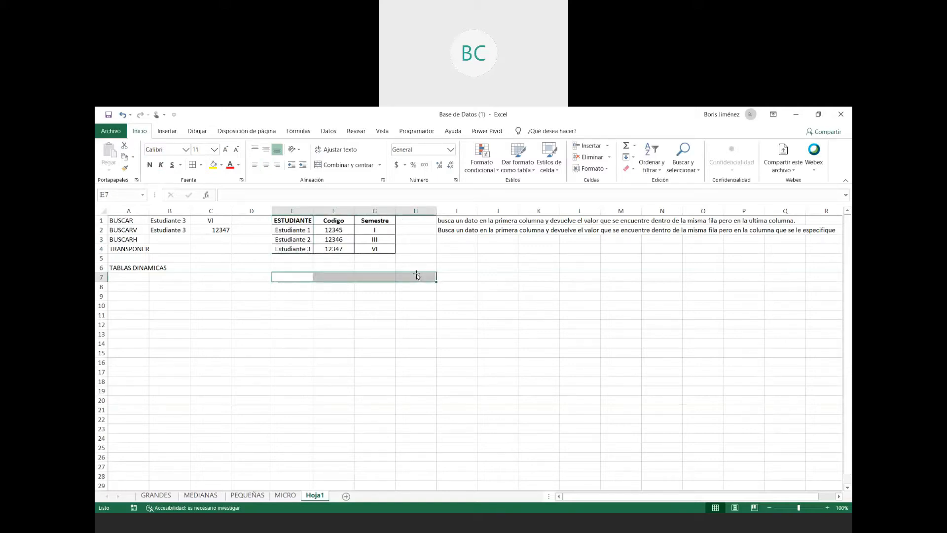
{"action": "type", "text": "="}
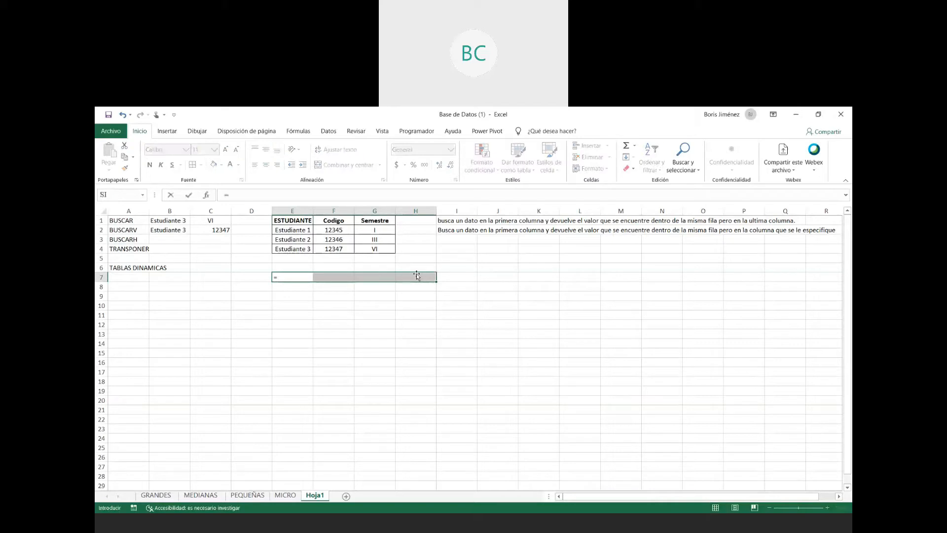
{"action": "type", "text": "transponer"}
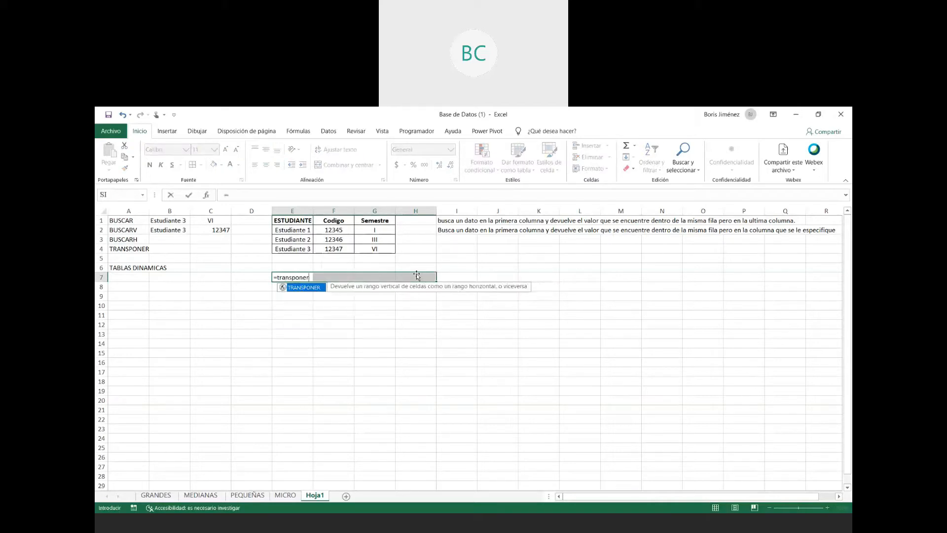
{"action": "type", "text": "("}
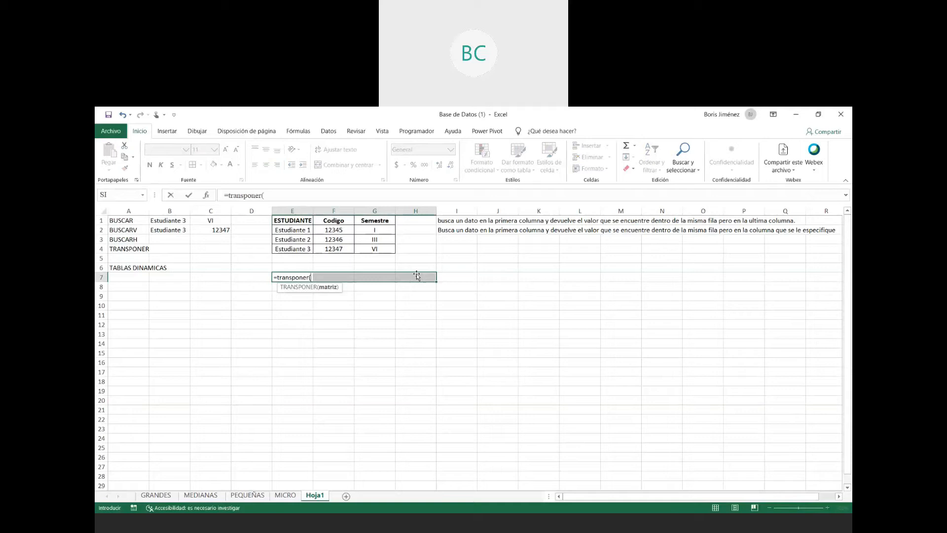
{"action": "left_click_drag", "start_coordinate": [295, 221], "coordinate": [294, 249]}
{"action": "type", "text": ")"}
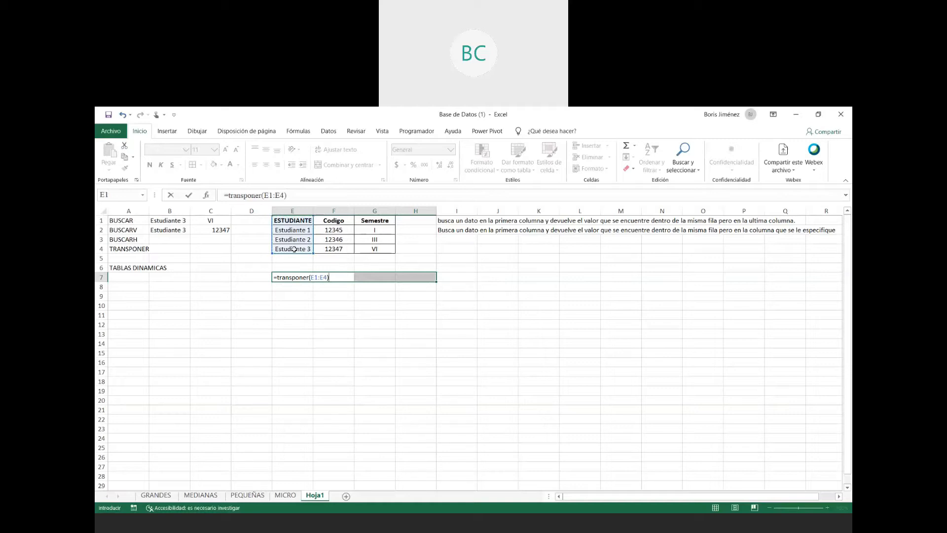
{"action": "key", "text": "ctrl+shift+Return"}
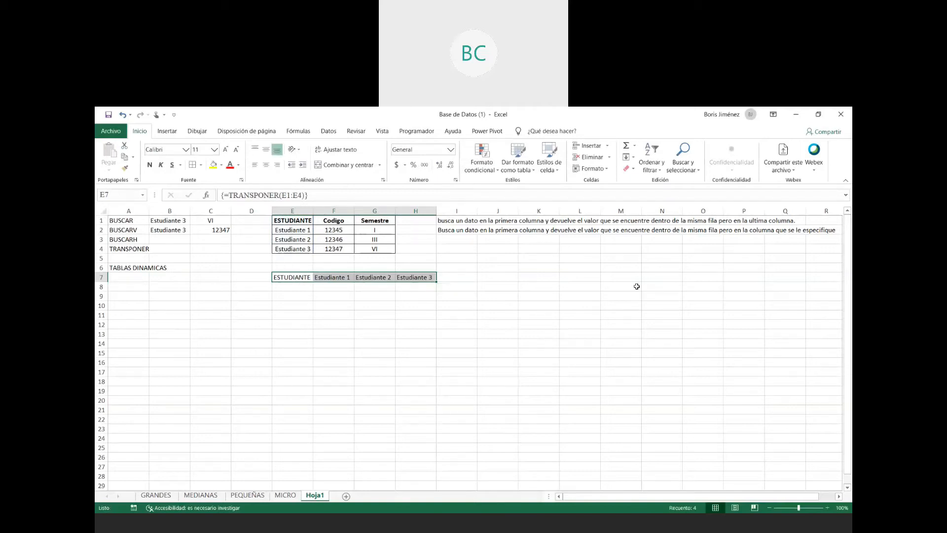
{"action": "left_click", "coordinate": [350, 325]}
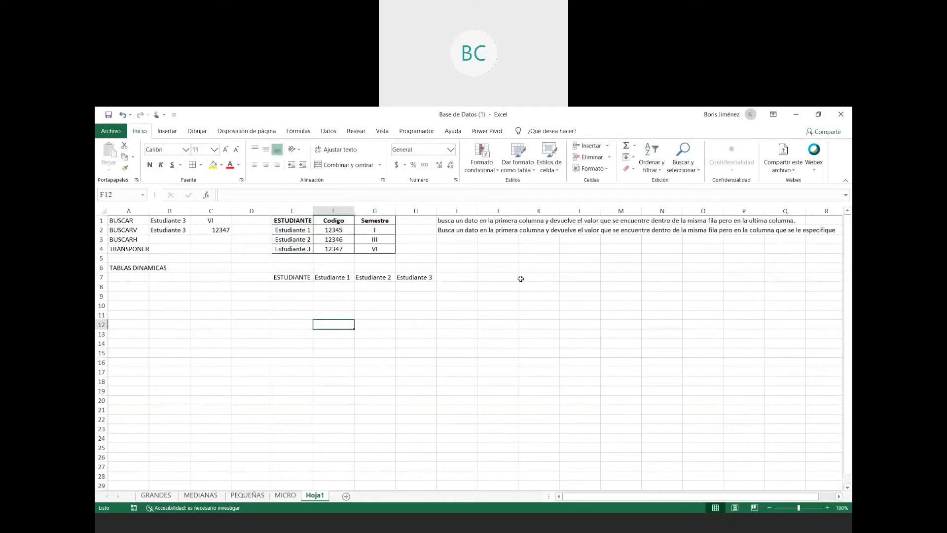
- Enter in I4 the note "escriben la formula y cuando la terminen de escribir deben dar Ctrl+Shif+Enter"
{"action": "left_click", "coordinate": [469, 249]}
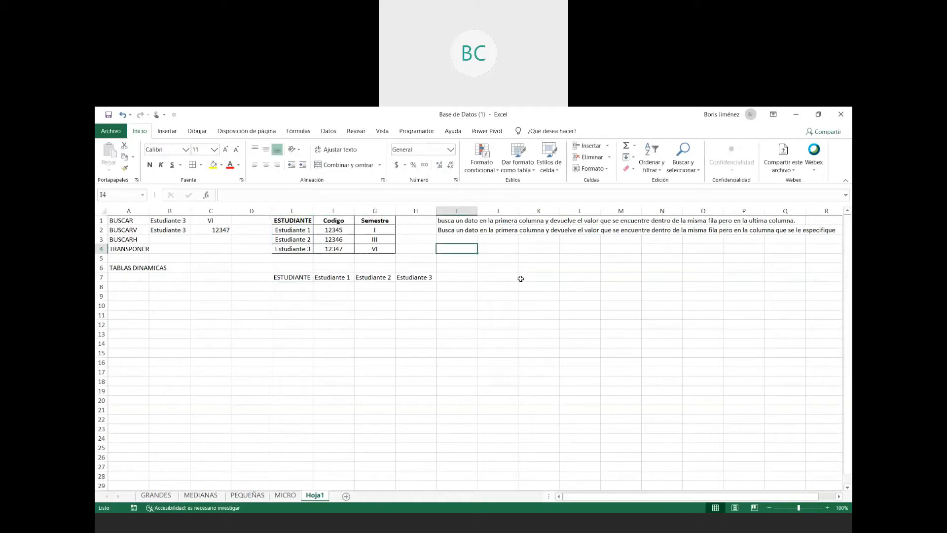
{"action": "type", "text": "escriben la formula "}
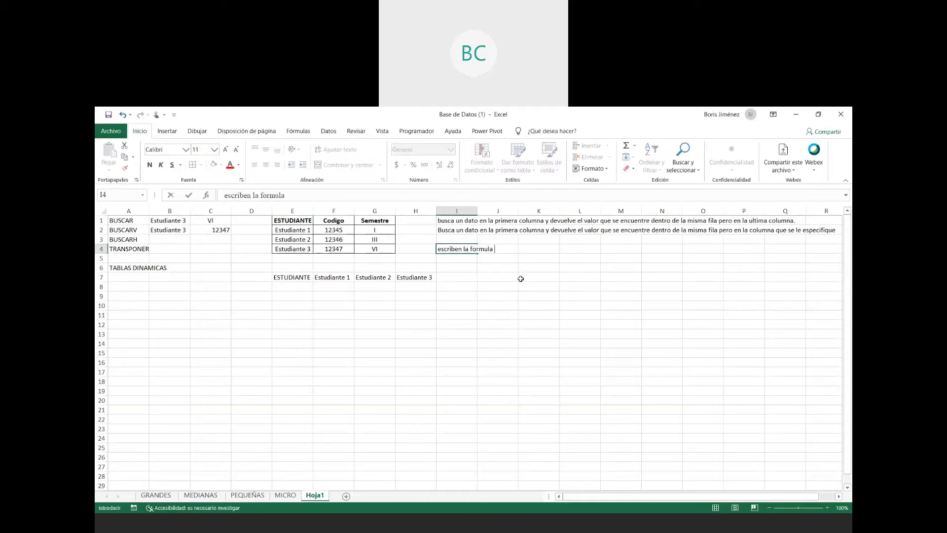
{"action": "type", "text": "y cuando la terminen de"}
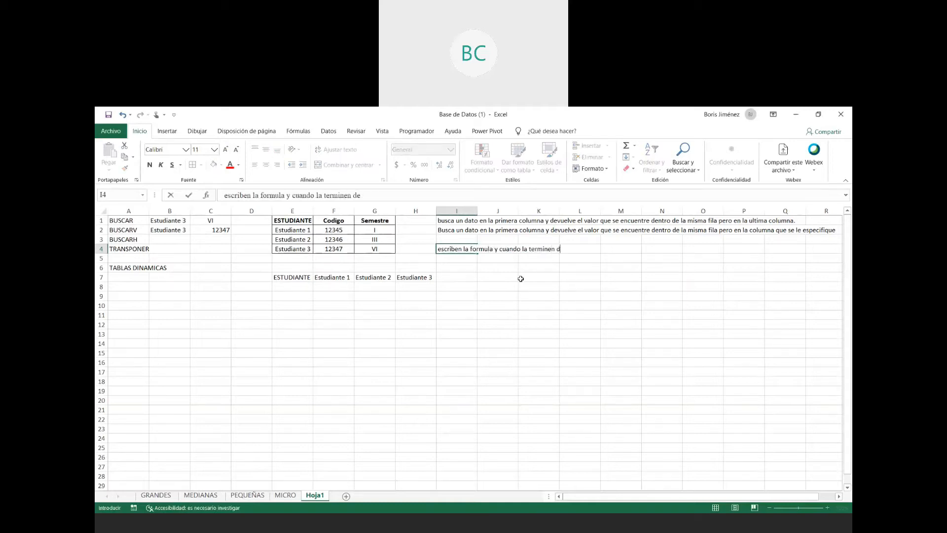
{"action": "type", "text": " escribir deben dar"}
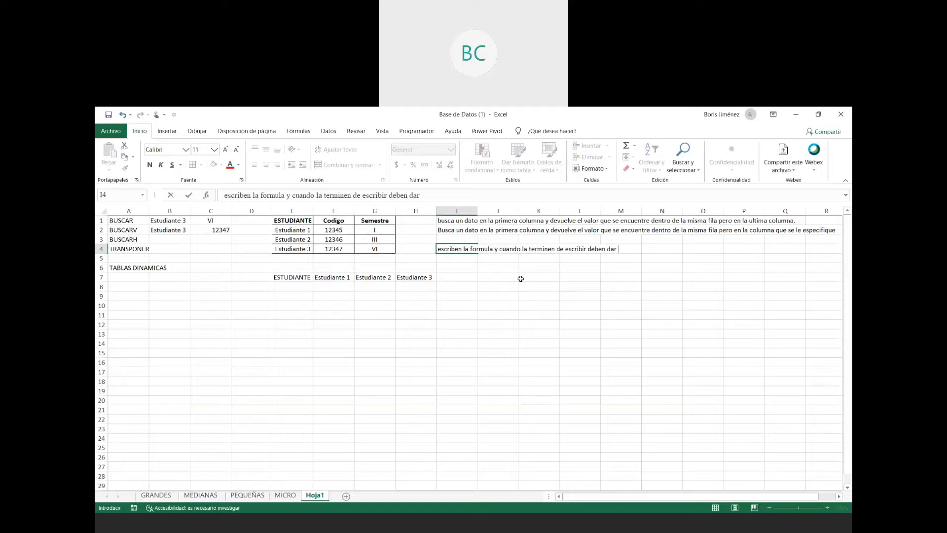
{"action": "type", "text": " Ctrl+Sb"}
{"action": "key", "text": "BackSpace"}
{"action": "type", "text": "hif"}
{"action": "type", "text": "t+Enter"}
{"action": "key", "text": "Return"}
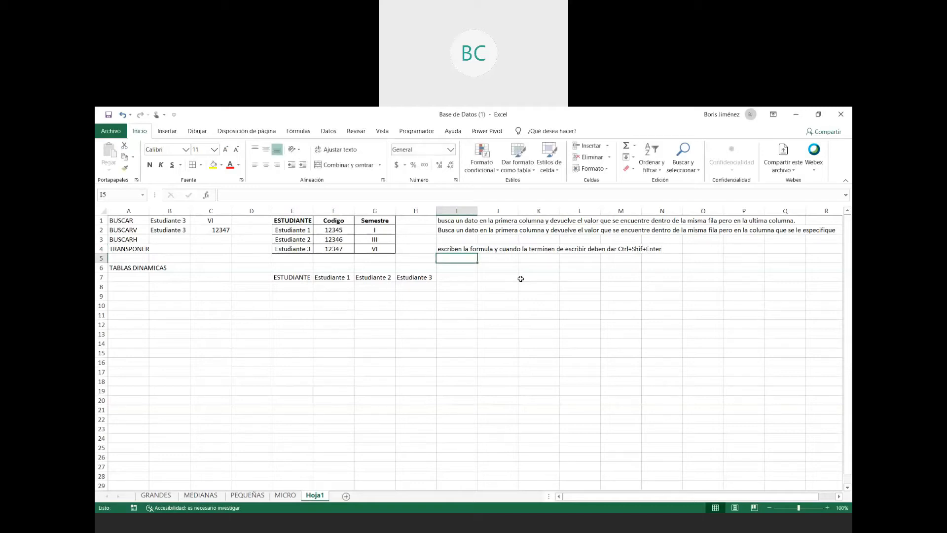
- Clear the transposed student row in E7:H7
{"action": "left_click", "coordinate": [277, 279]}
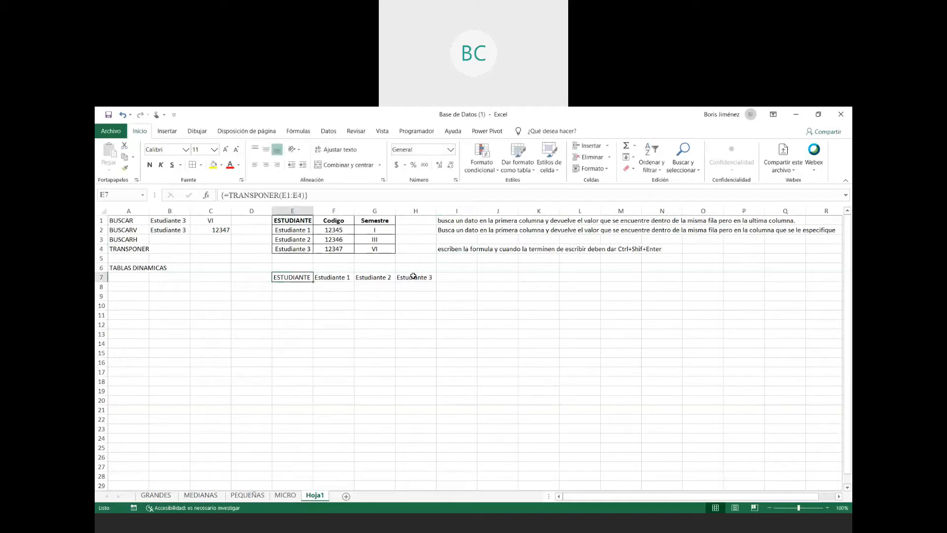
{"action": "left_click", "coordinate": [413, 277], "text": "shift"}
{"action": "key", "text": "Delete"}
{"action": "left_click", "coordinate": [326, 353]}
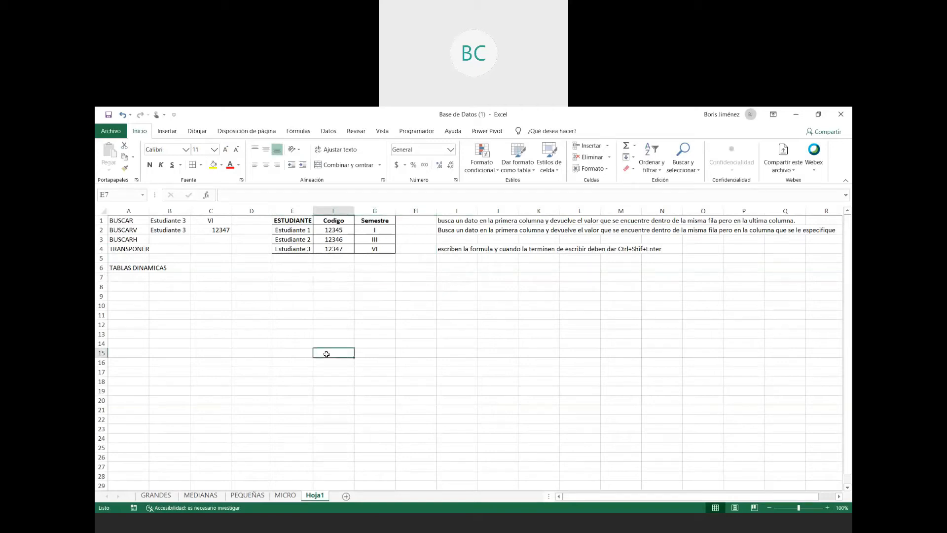
- Transpose the whole student table E1:G4 into E7:H9 with the array formula =TRANSPONER(E1:G4)
{"action": "left_click_drag", "start_coordinate": [295, 223], "coordinate": [371, 246]}
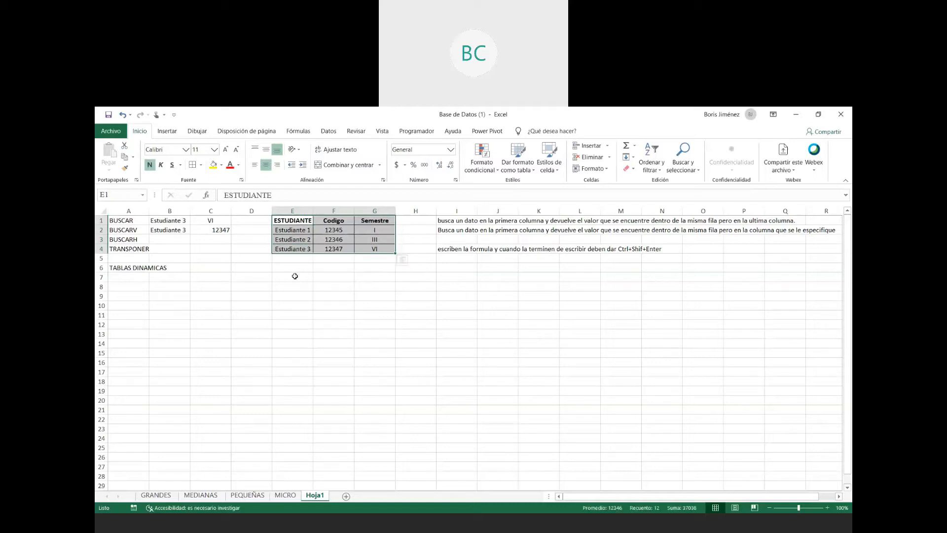
{"action": "left_click_drag", "start_coordinate": [295, 276], "coordinate": [420, 295]}
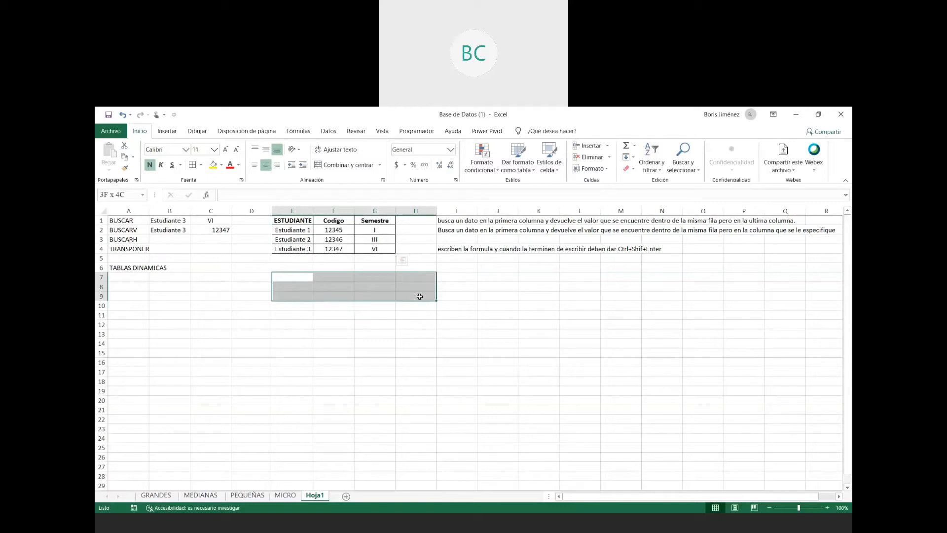
{"action": "type", "text": "="}
{"action": "type", "text": "trna"}
{"action": "key", "text": "BackSpace"}
{"action": "key", "text": "BackSpace"}
{"action": "type", "text": "an"}
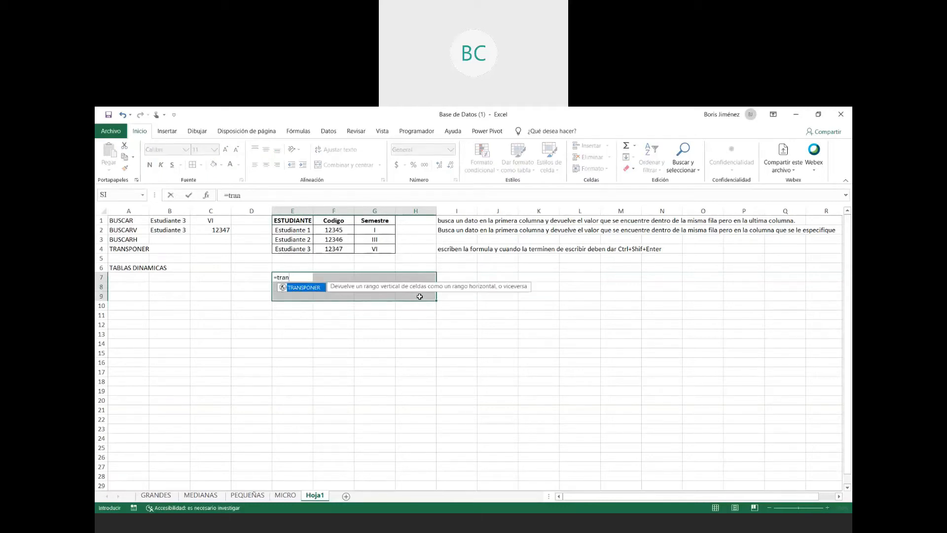
{"action": "type", "text": "sponer("}
{"action": "left_click_drag", "start_coordinate": [293, 220], "coordinate": [386, 253]}
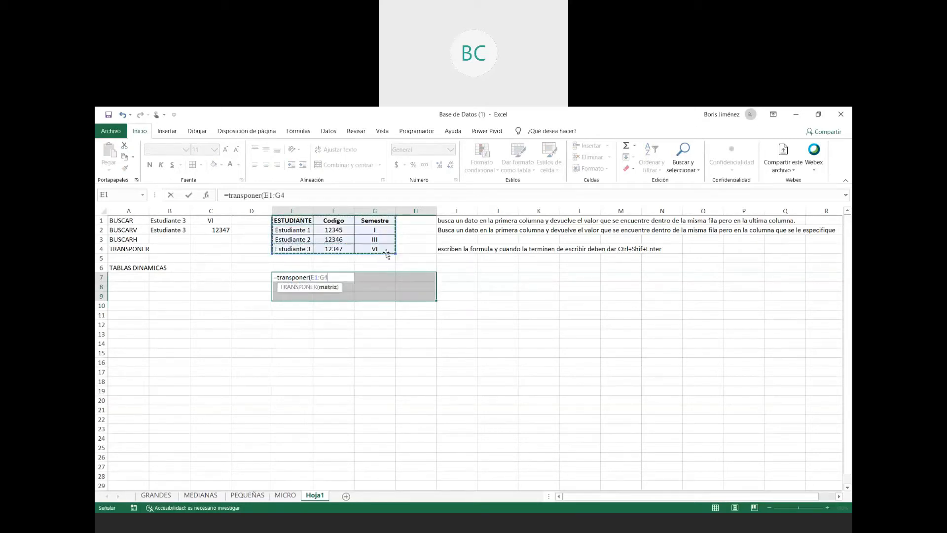
{"action": "type", "text": ")"}
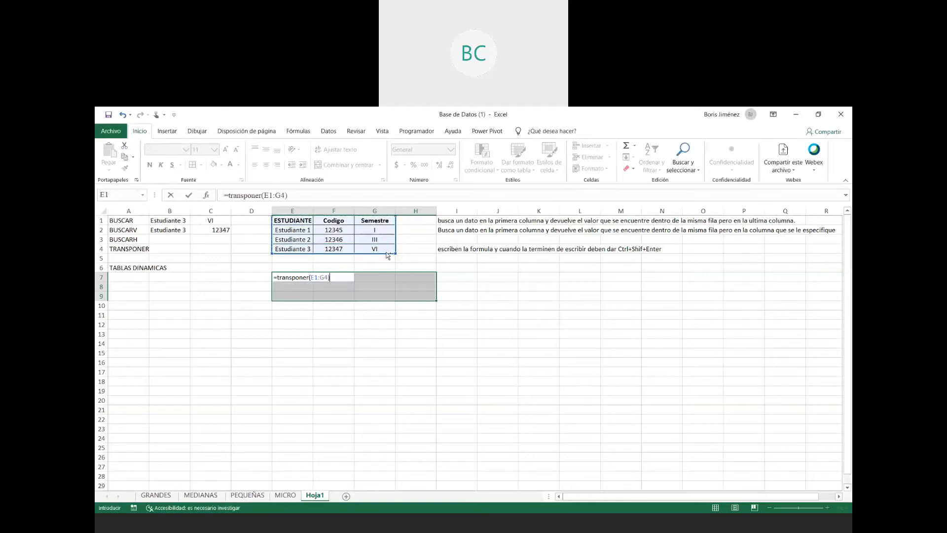
{"action": "key", "text": "ctrl+shift+Return"}
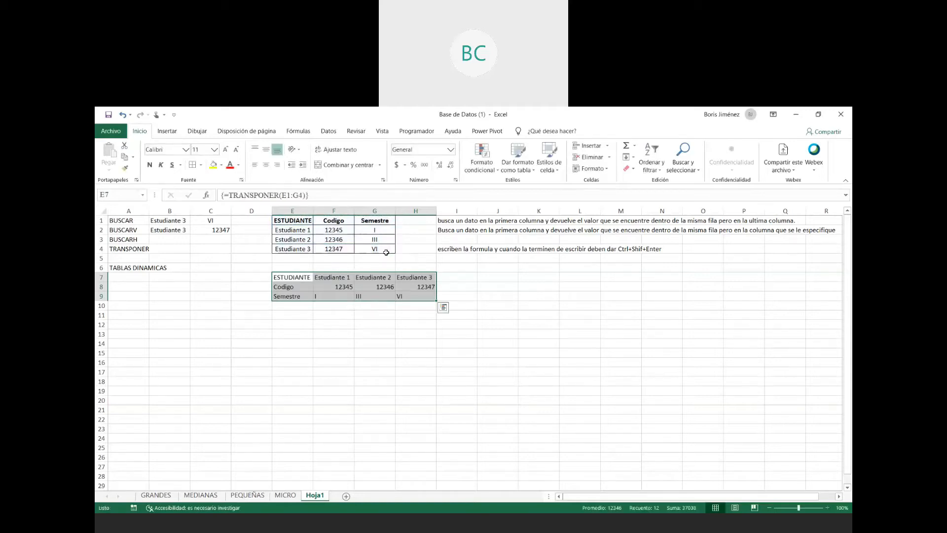
- Format the transposed table E7:H9 with centred text and all borders, and bold its label column E7:E9
{"action": "left_click", "coordinate": [266, 164]}
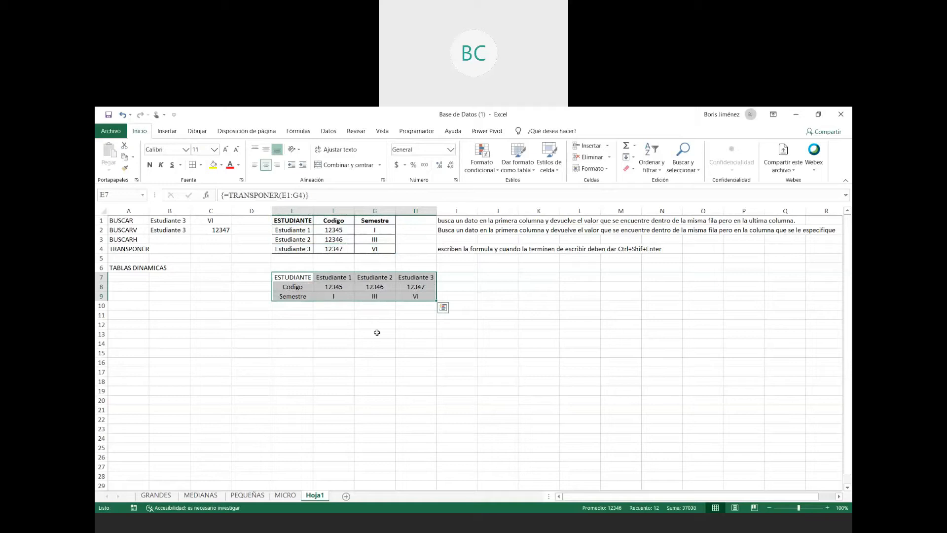
{"action": "left_click", "coordinate": [392, 327]}
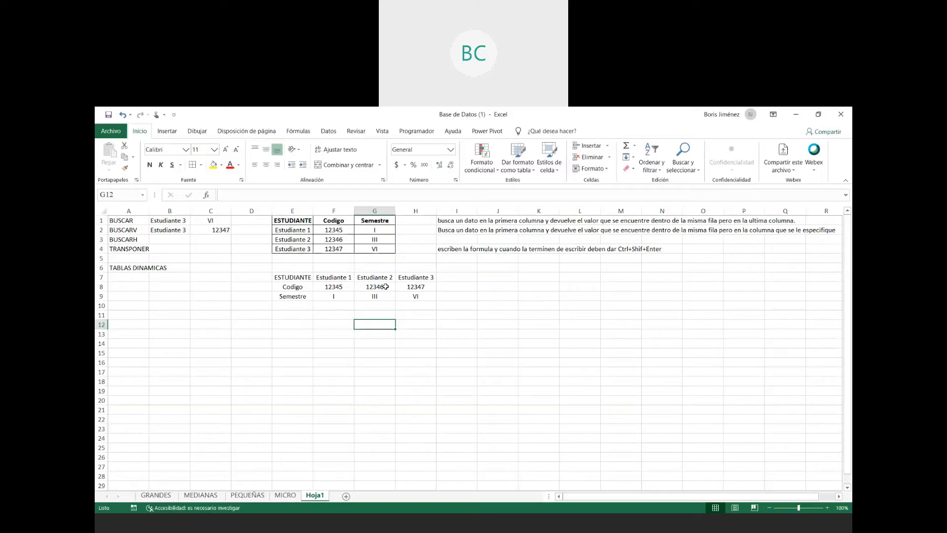
{"action": "left_click_drag", "start_coordinate": [291, 284], "coordinate": [416, 296]}
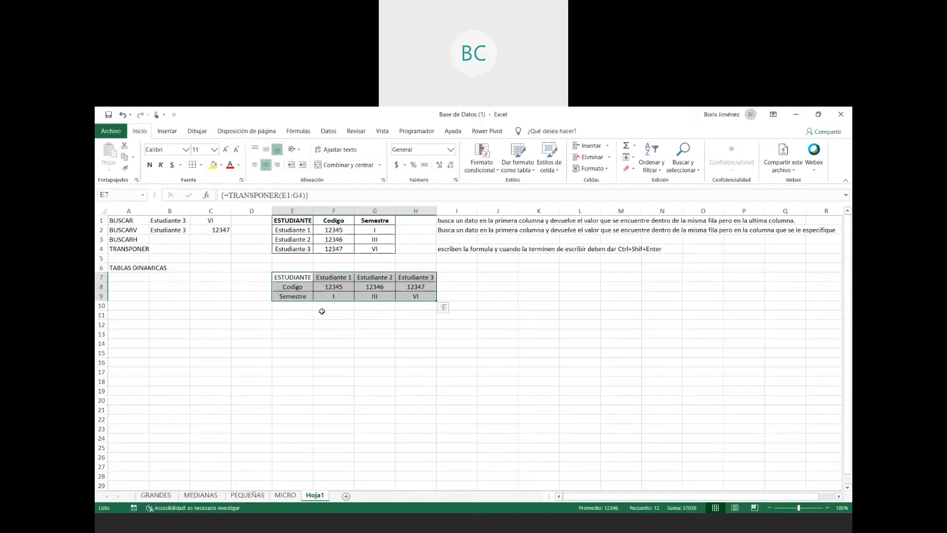
{"action": "left_click", "coordinate": [296, 296], "text": "shift"}
{"action": "key", "text": "ctrl+n"}
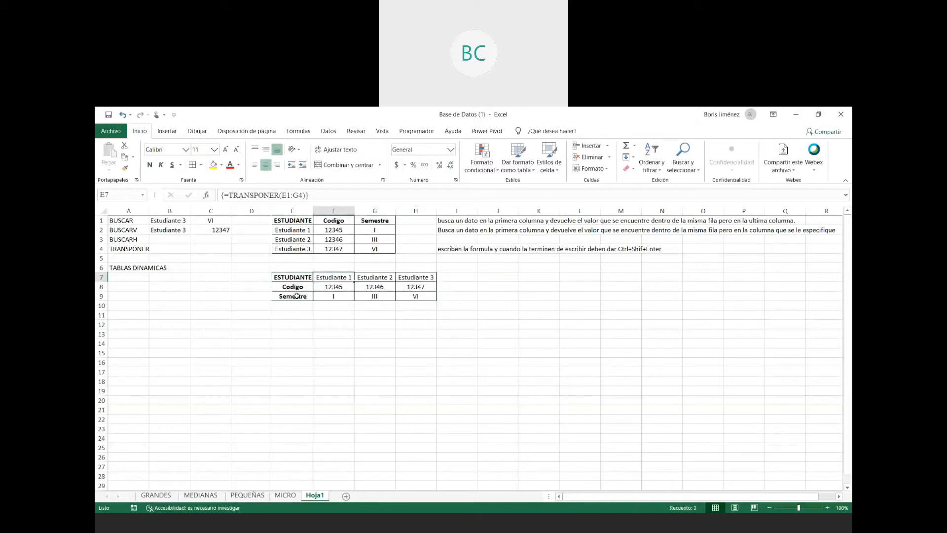
- Enter "Estudiante 3" in B3 as the lookup value for BUSCARH
{"action": "left_click", "coordinate": [159, 239]}
{"action": "type", "text": "Estudiante 3"}
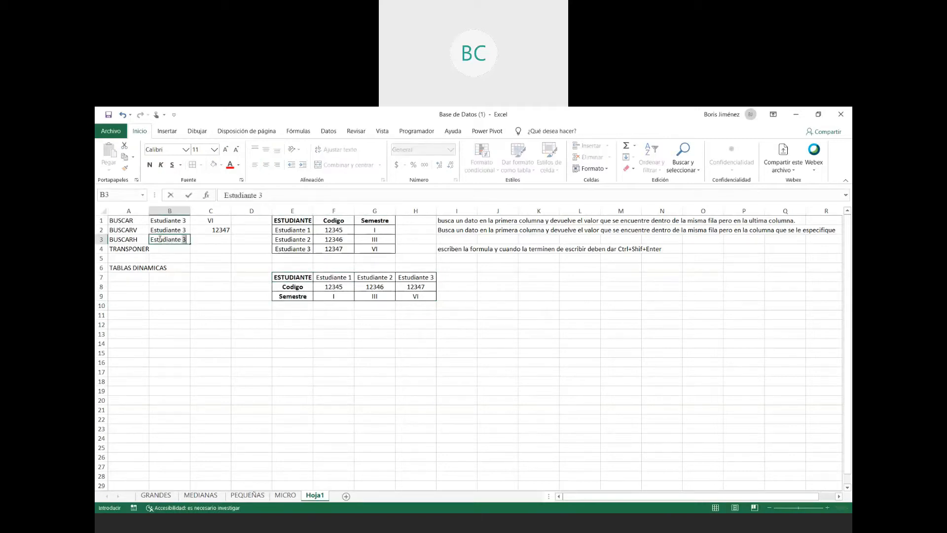
{"action": "key", "text": "Tab"}
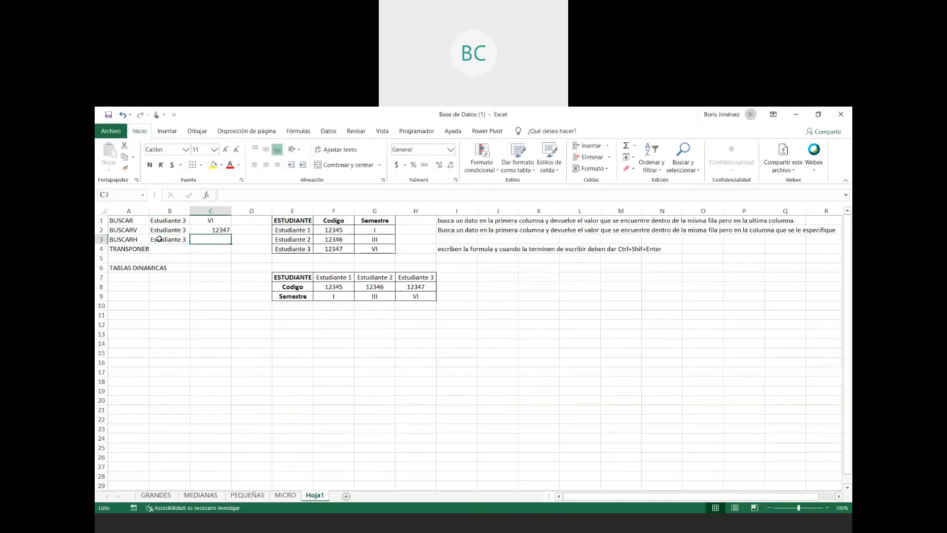
- Look up the student's code in C3 with =BUSCARH(B3;E7:H9;2) and review the formula's arguments
{"action": "type", "text": "==buscar"}
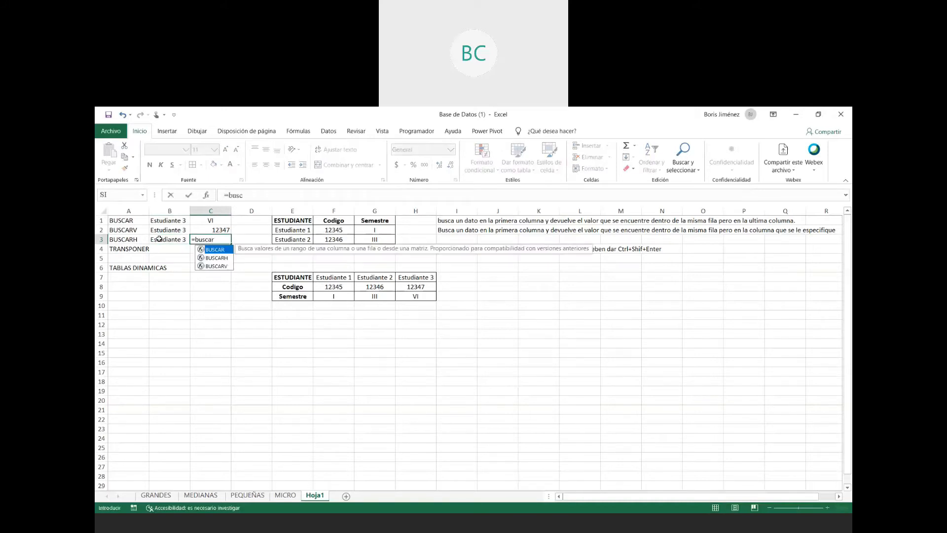
{"action": "type", "text": "h"}
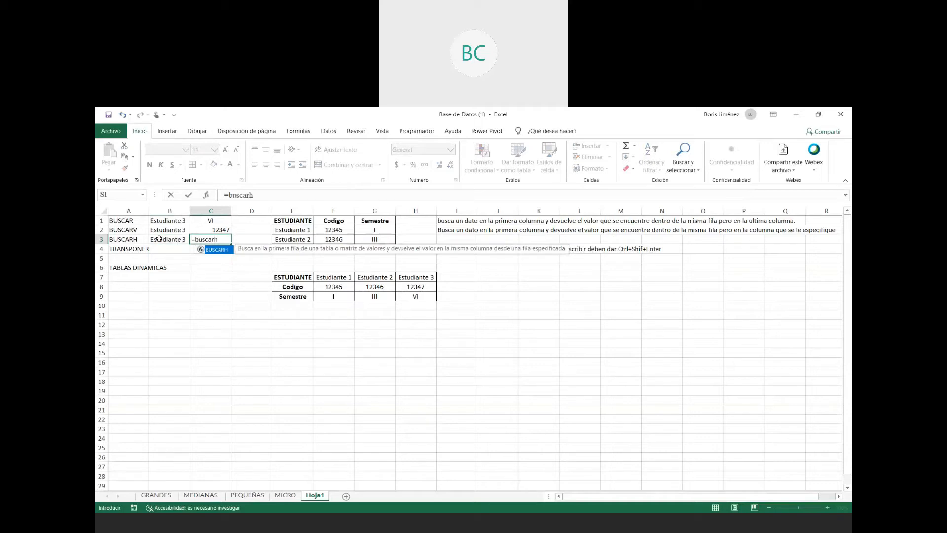
{"action": "type", "text": "("}
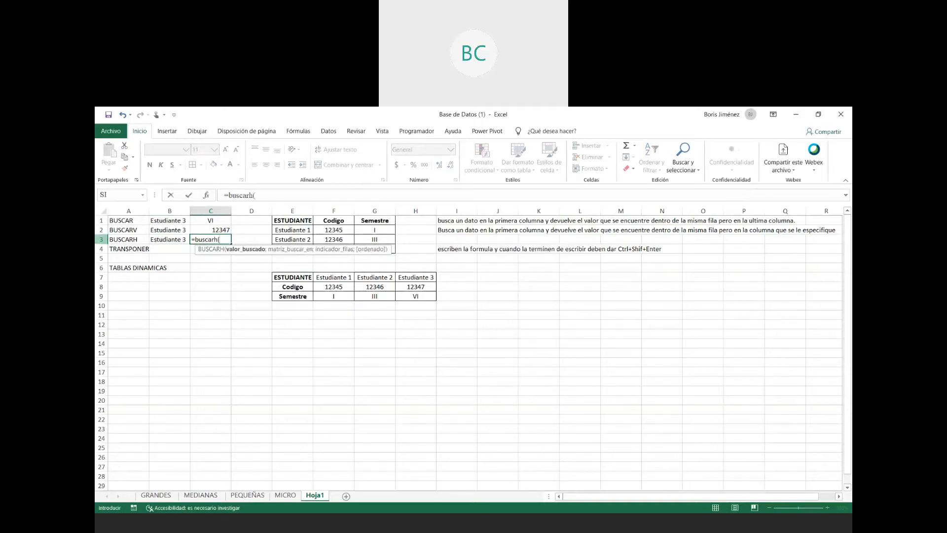
{"action": "left_click", "coordinate": [174, 241]}
{"action": "type", "text": ";"}
{"action": "left_click_drag", "start_coordinate": [279, 276], "coordinate": [419, 296]}
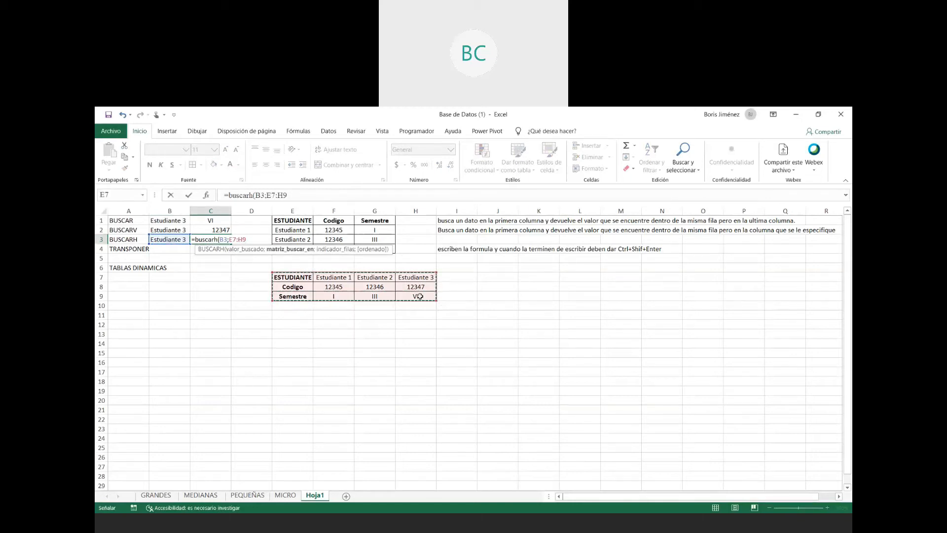
{"action": "type", "text": ";"}
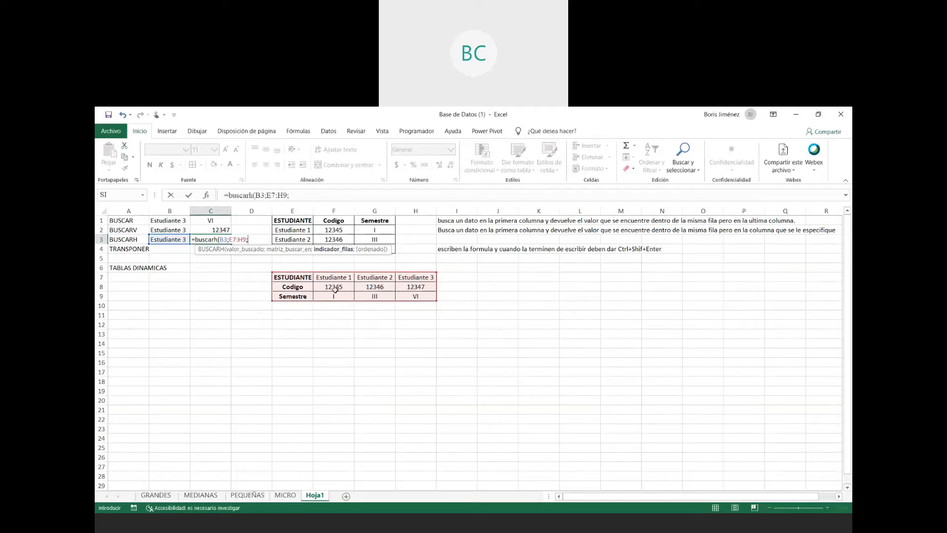
{"action": "type", "text": "2)"}
{"action": "key", "text": "Return"}
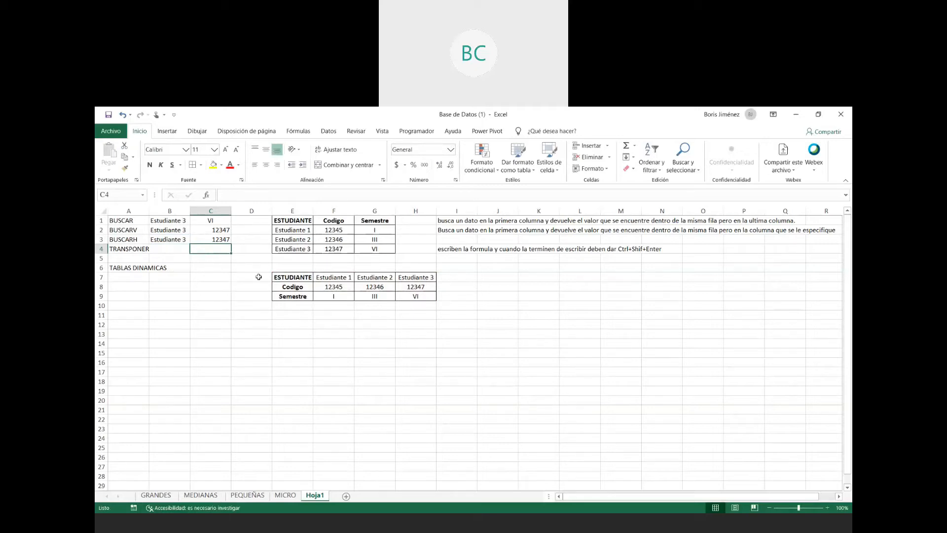
{"action": "double_click", "coordinate": [206, 239]}
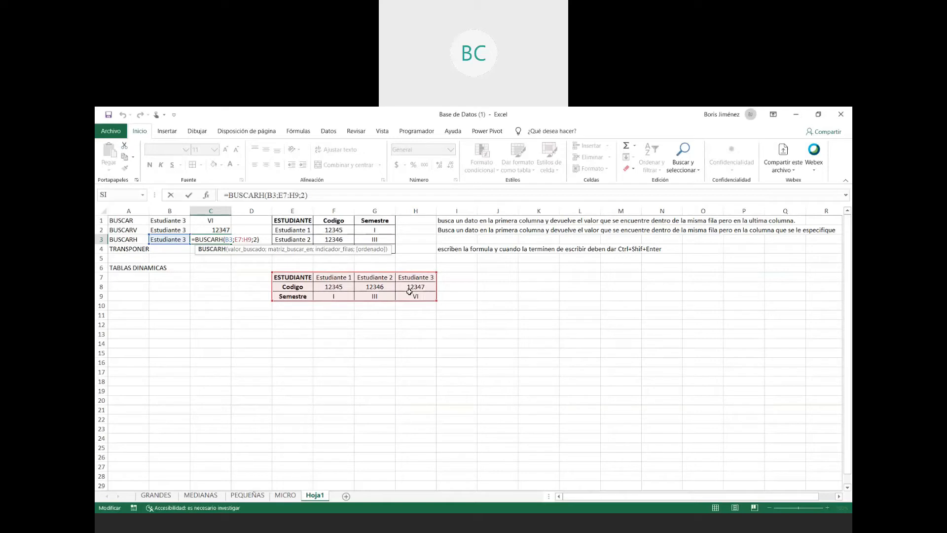
{"action": "key", "text": "Return"}
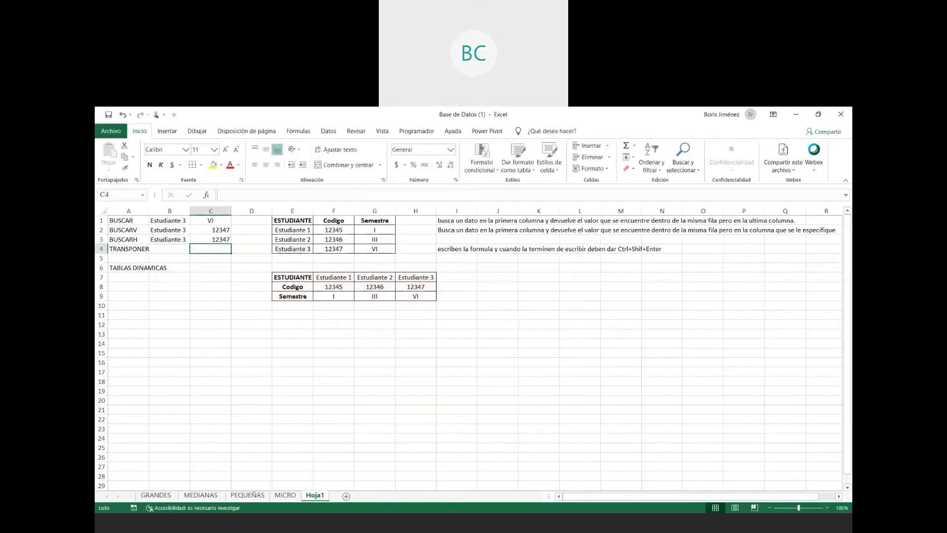
- Copy the BUSCARV explanation from I2 into I3
{"action": "left_click", "coordinate": [465, 232]}
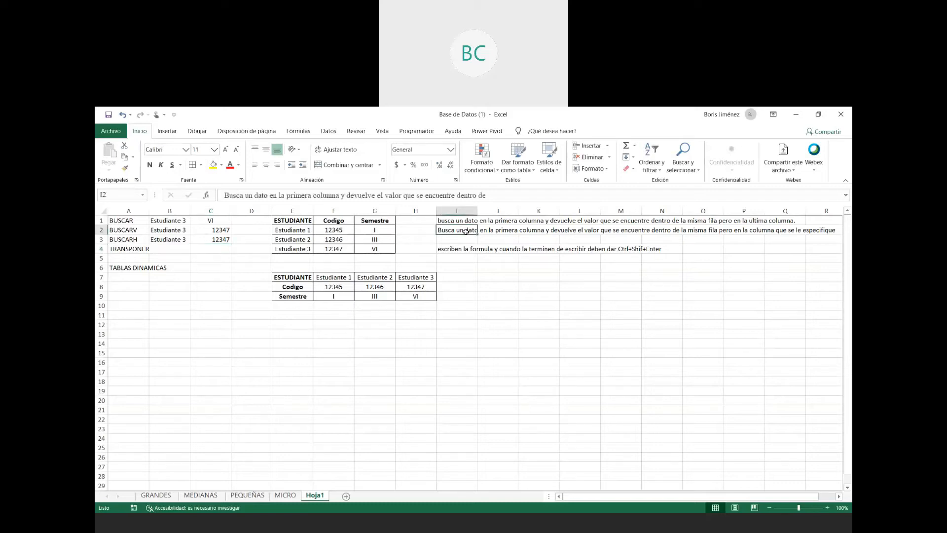
{"action": "key", "text": "ctrl+c"}
{"action": "left_click", "coordinate": [465, 239]}
{"action": "key", "text": "ctrl+v"}
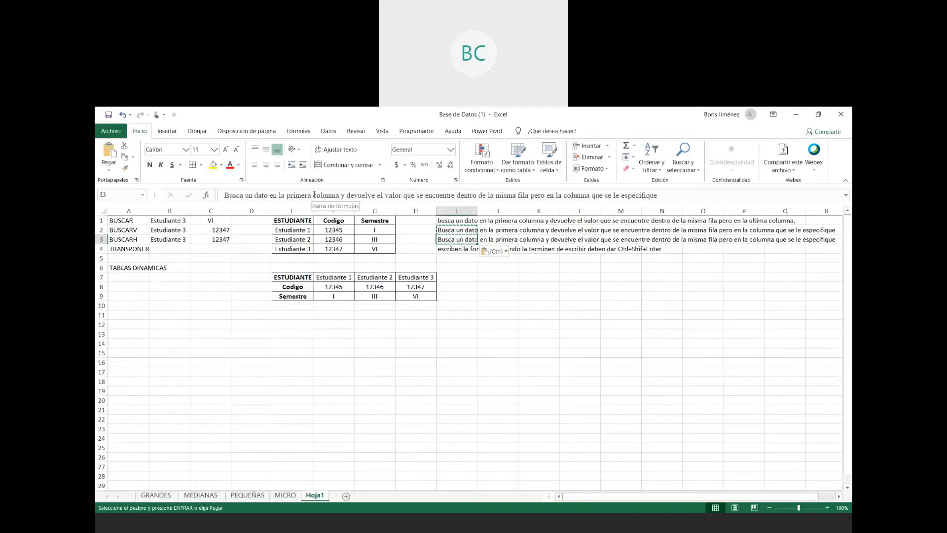
- Reword the explanation in I3 for BUSCARH so it says "primera fila", "misma columna" and "en la Fila que se le especifique"
{"action": "left_click_drag", "start_coordinate": [313, 196], "coordinate": [341, 195]}
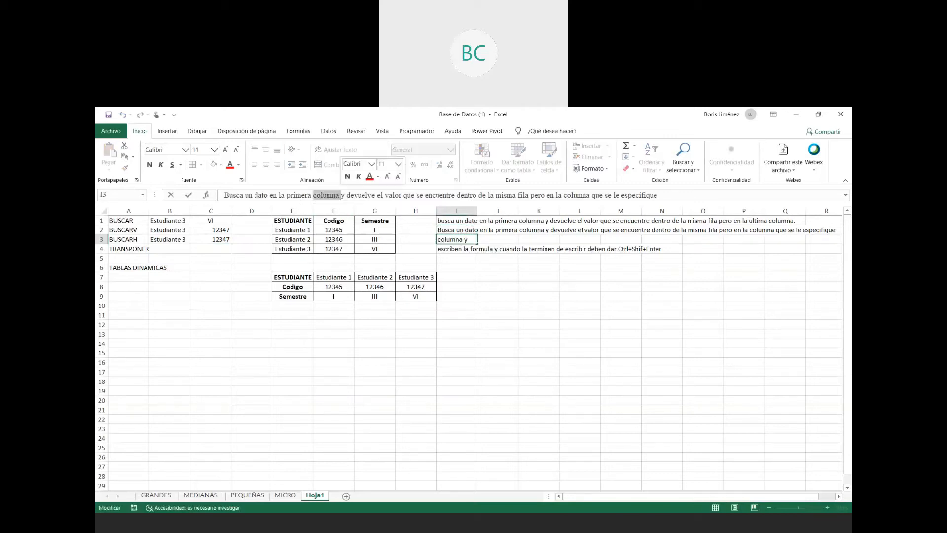
{"action": "type", "text": "dila"}
{"action": "key", "text": "BackSpace"}
{"action": "key", "text": "BackSpace"}
{"action": "key", "text": "BackSpace"}
{"action": "key", "text": "BackSpace"}
{"action": "type", "text": "fila"}
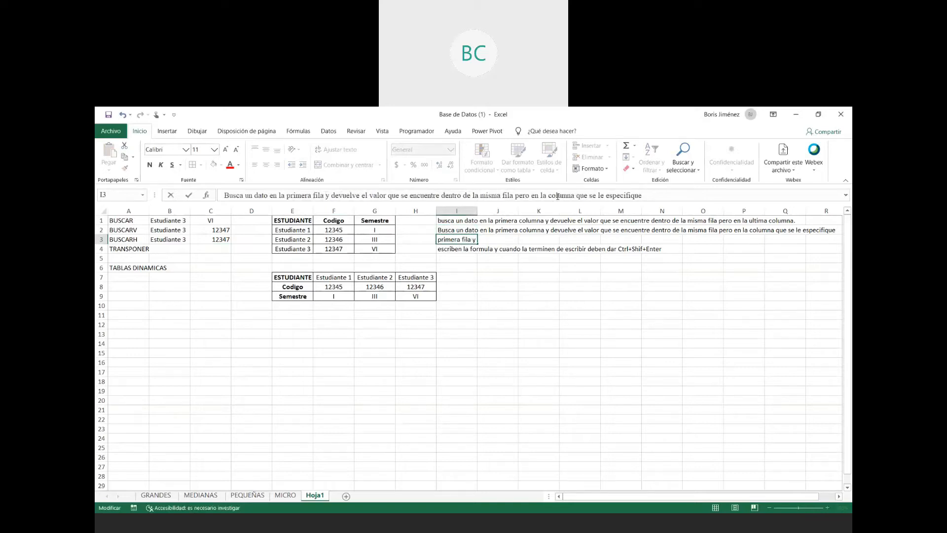
{"action": "left_click_drag", "start_coordinate": [501, 195], "coordinate": [514, 195]}
{"action": "type", "text": "columna"}
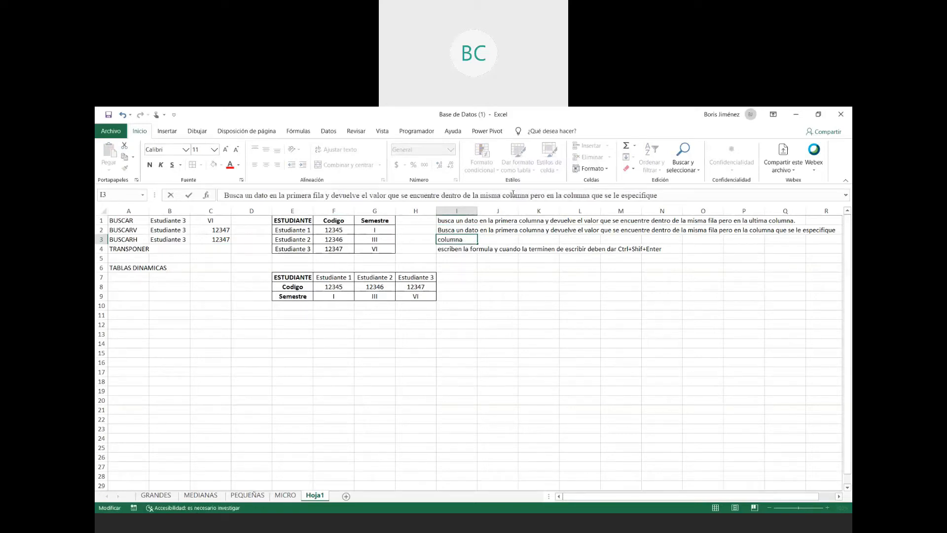
{"action": "key", "text": "Right"}
{"action": "key", "text": "Right"}
{"action": "key", "text": "Right"}
{"action": "key", "text": "Right"}
{"action": "key", "text": "Right"}
{"action": "key", "text": "Right"}
{"action": "key", "text": "Right"}
{"action": "key", "text": "Right"}
{"action": "key", "text": "Right"}
{"action": "key", "text": "Right"}
{"action": "key", "text": "Right"}
{"action": "key", "text": "Right"}
{"action": "key", "text": "shift+Right"}
{"action": "key", "text": "shift+Right"}
{"action": "key", "text": "shift+Right"}
{"action": "key", "text": "shift+Right"}
{"action": "key", "text": "shift+Right"}
{"action": "key", "text": "shift+Right"}
{"action": "key", "text": "shift+Right"}
{"action": "type", "text": "Fila"}
{"action": "key", "text": "Return"}
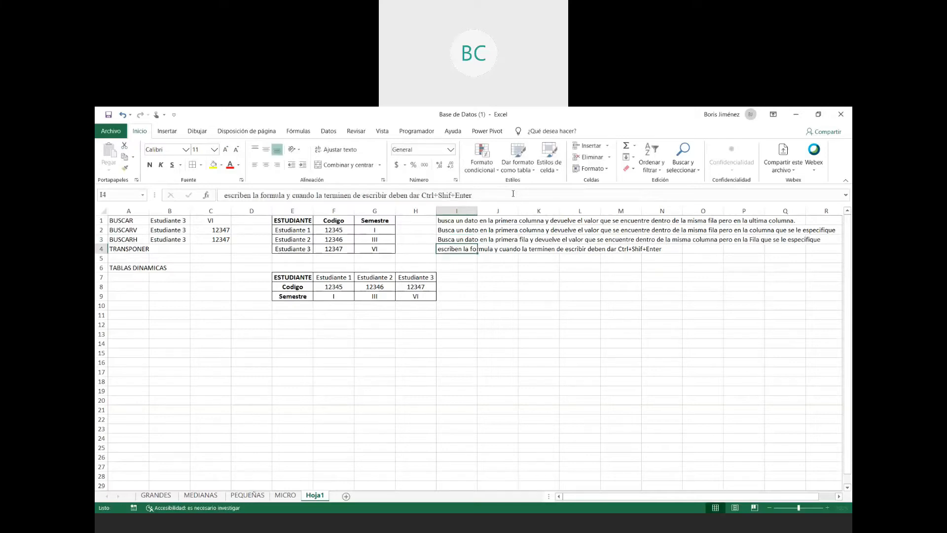
{"action": "left_click", "coordinate": [350, 316]}
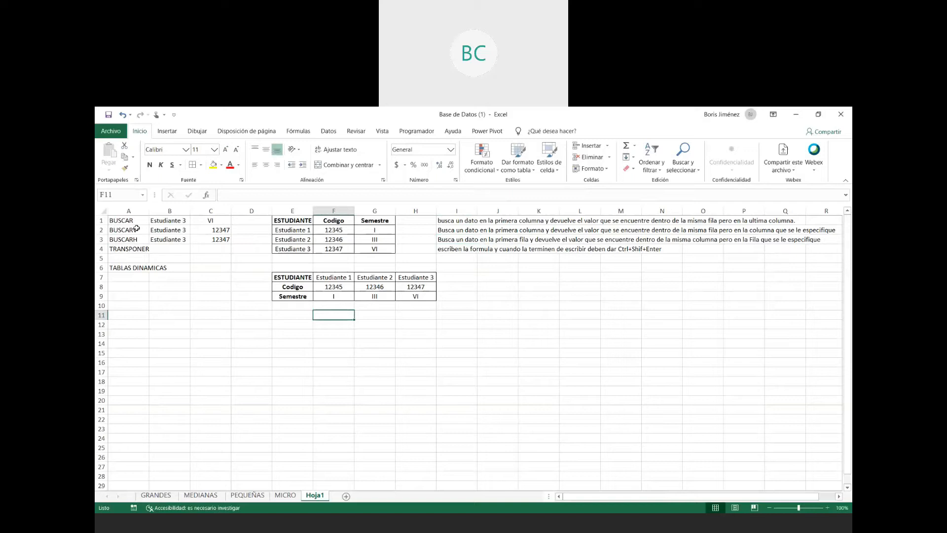
{"action": "left_click", "coordinate": [135, 222]}
{"action": "left_click", "coordinate": [137, 230], "text": "ctrl"}
{"action": "left_click", "coordinate": [140, 239], "text": "ctrl"}
{"action": "left_click", "coordinate": [144, 249], "text": "ctrl"}
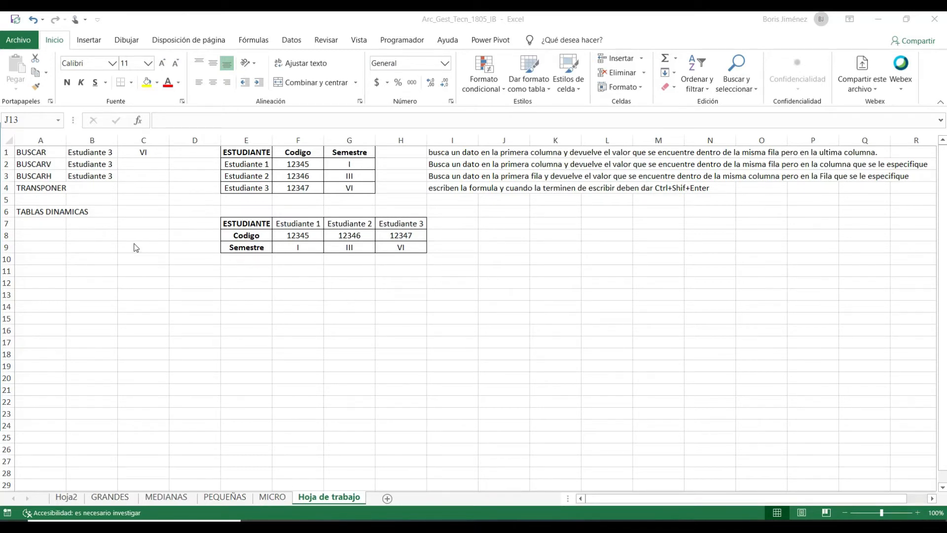
- Look up the student's code in C2 with the exact-match formula =BUSCARV(B2;E1:G4;2;FALSO)
{"action": "left_click", "coordinate": [143, 162]}
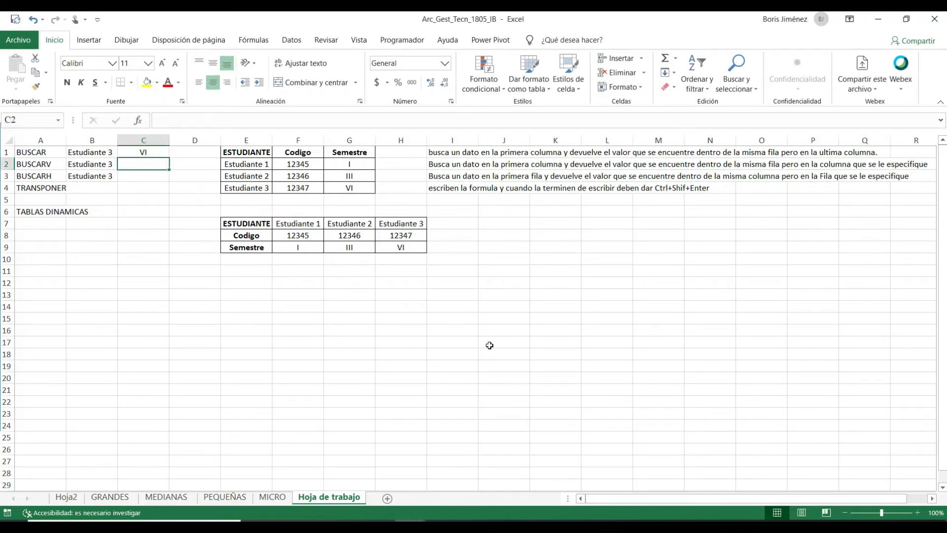
{"action": "type", "text": "=busc"}
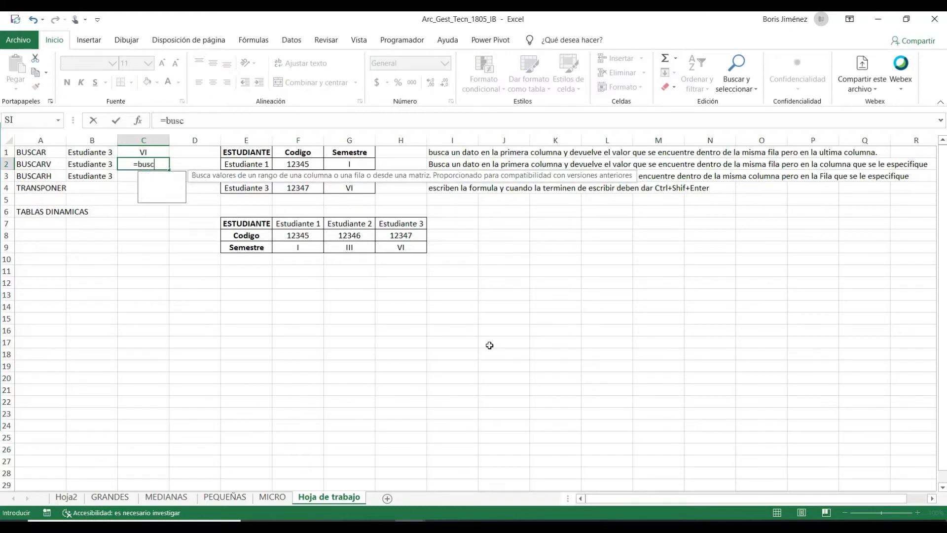
{"action": "type", "text": "arv("}
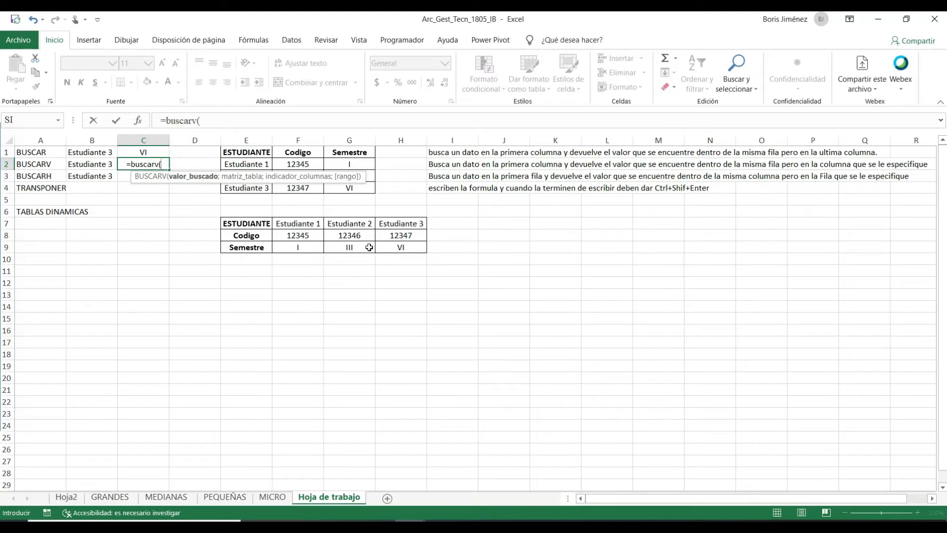
{"action": "left_click", "coordinate": [78, 163]}
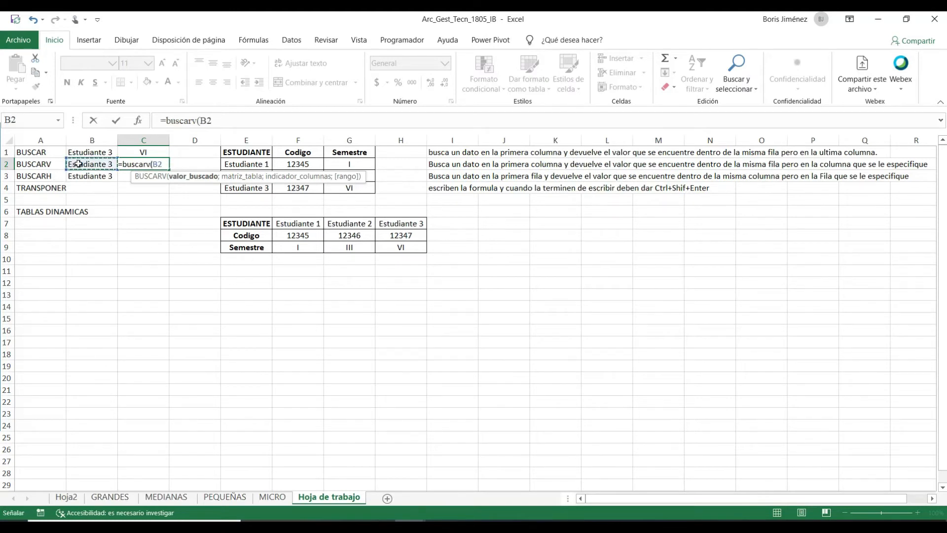
{"action": "type", "text": ";"}
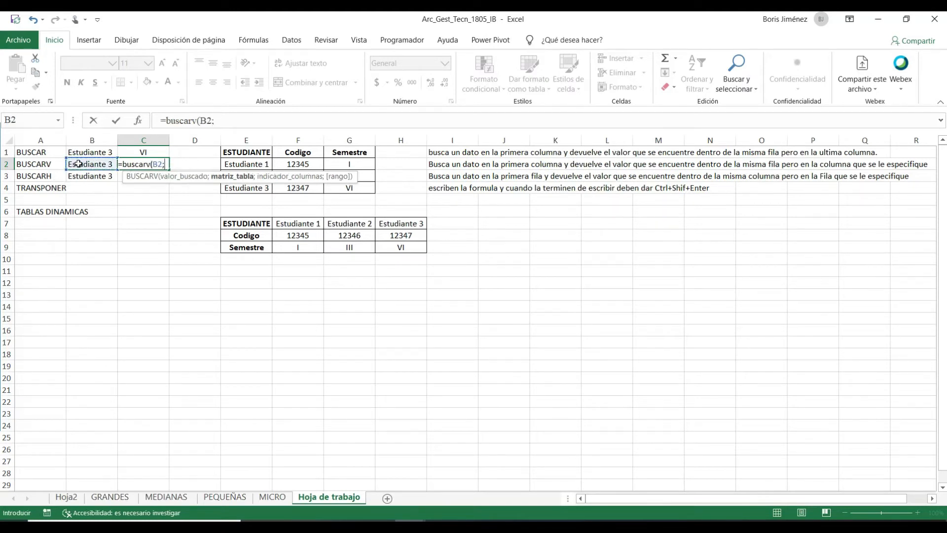
{"action": "left_click_drag", "start_coordinate": [237, 152], "coordinate": [351, 184]}
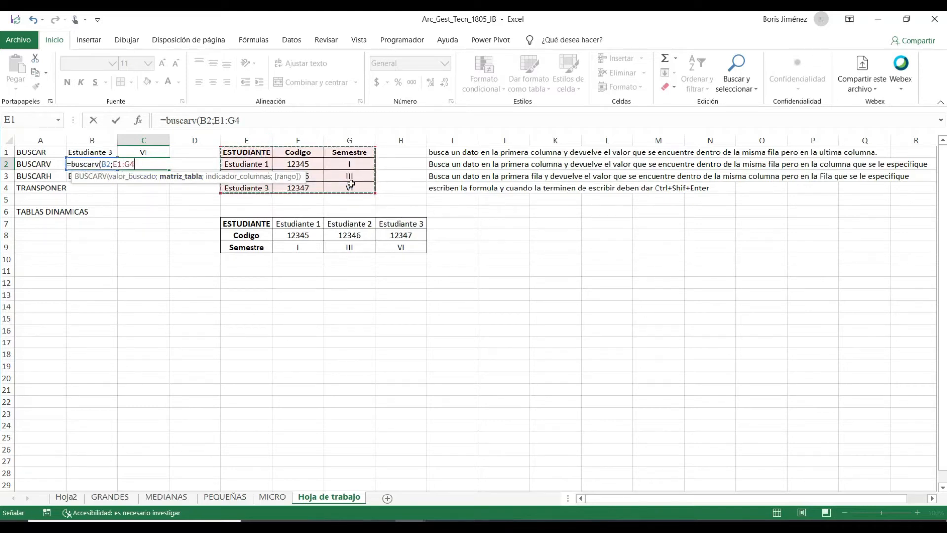
{"action": "type", "text": ";2"}
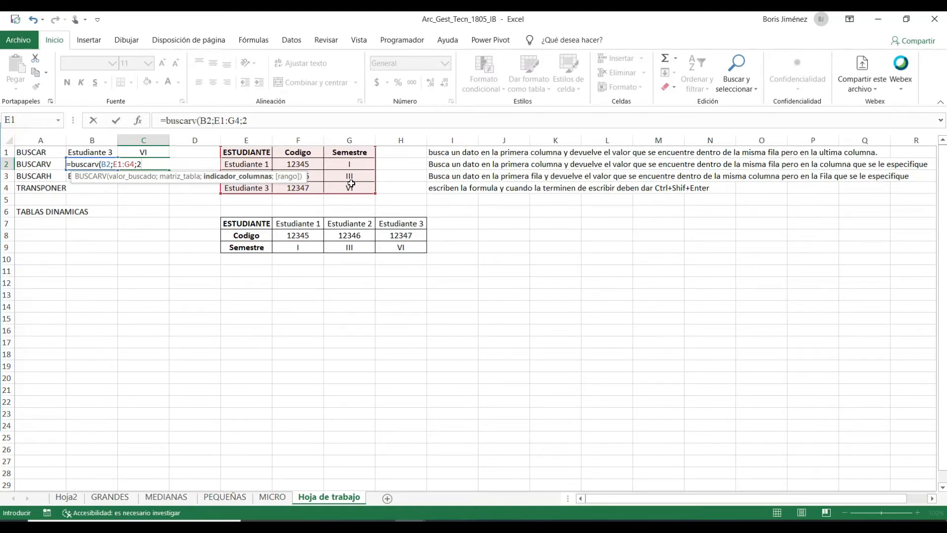
{"action": "type", "text": ";"}
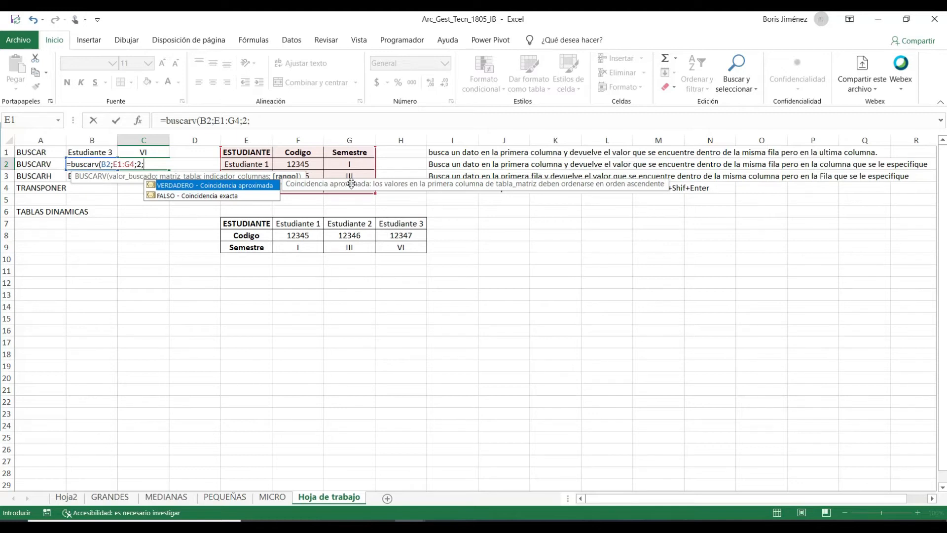
{"action": "type", "text": "falso)"}
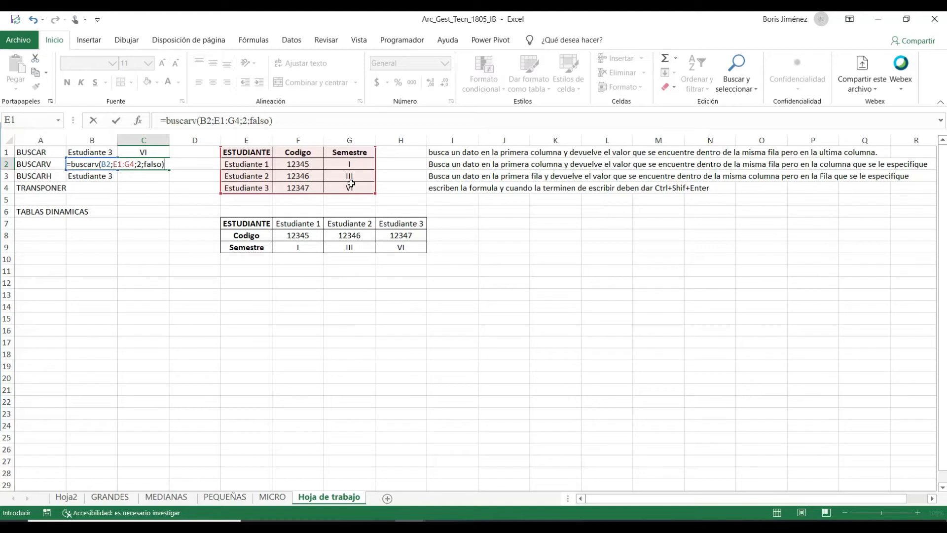
{"action": "key", "text": "Return"}
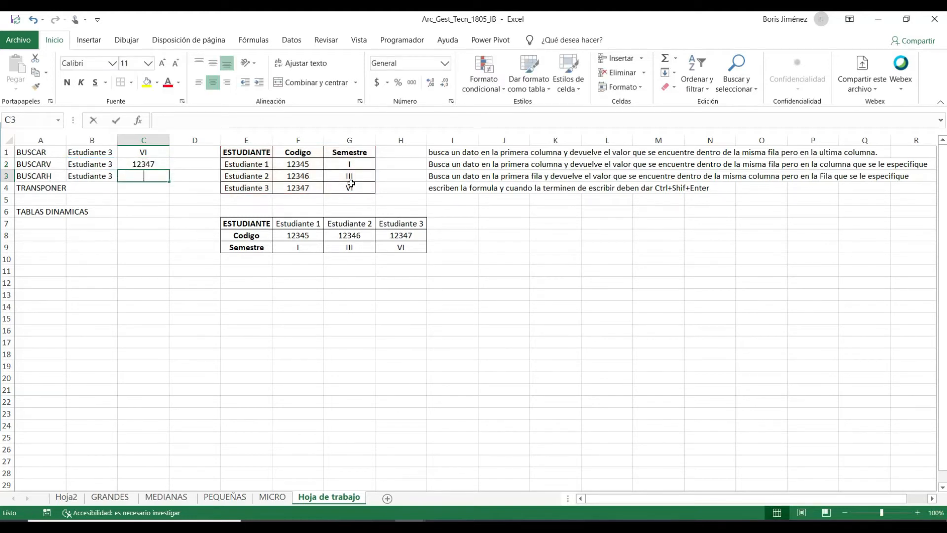
- Look up the student's code in C3 in the transposed table with the exact-match formula =BUSCARH(B3;E7:H9;2;FALSO)
{"action": "type", "text": "=buscar"}
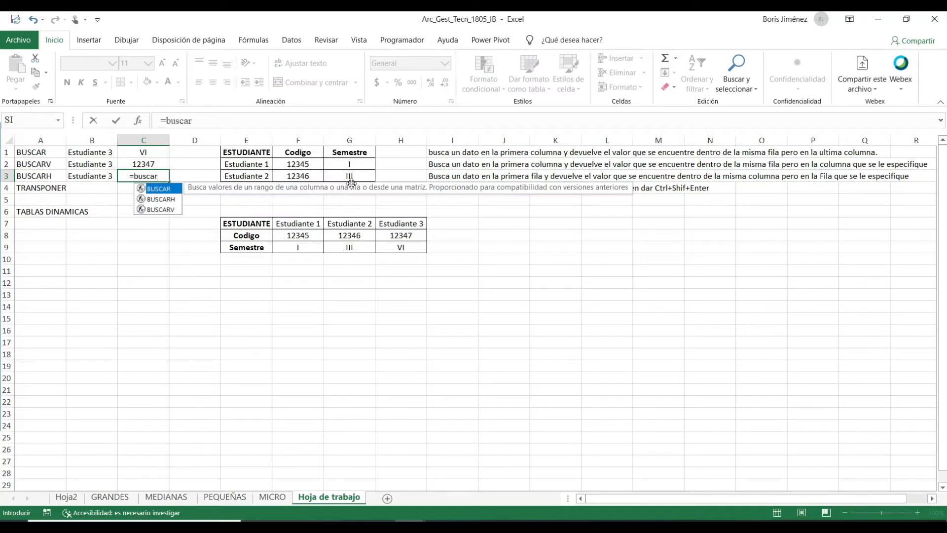
{"action": "type", "text": "h("}
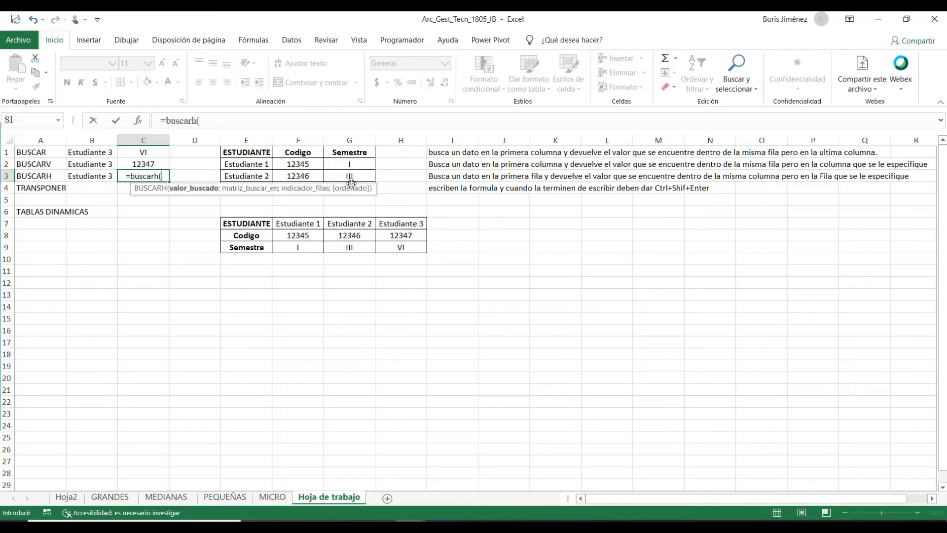
{"action": "left_click", "coordinate": [82, 170]}
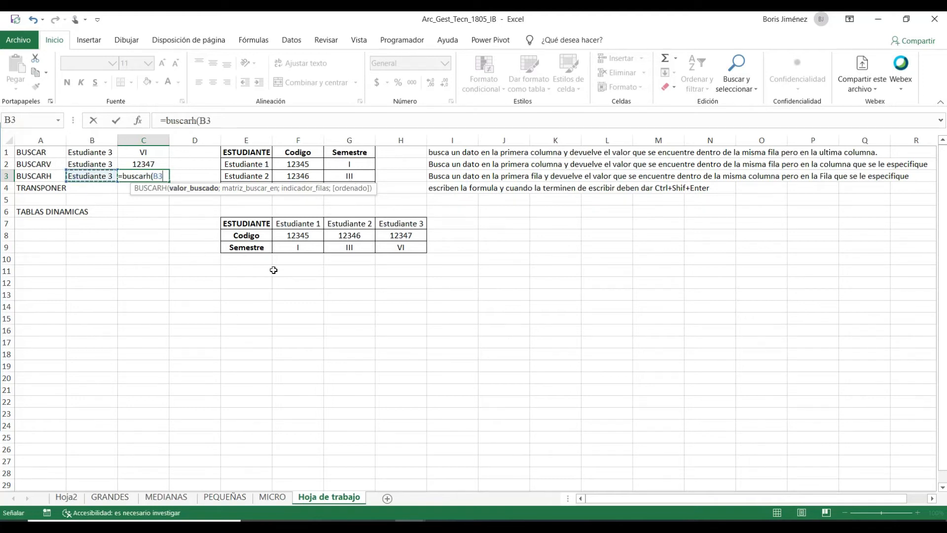
{"action": "type", "text": ";"}
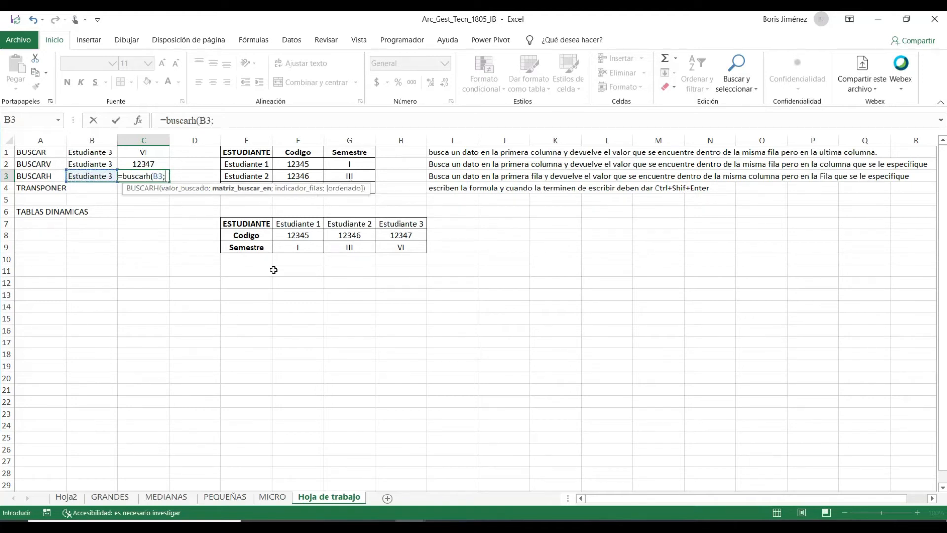
{"action": "left_click_drag", "start_coordinate": [250, 224], "coordinate": [400, 246]}
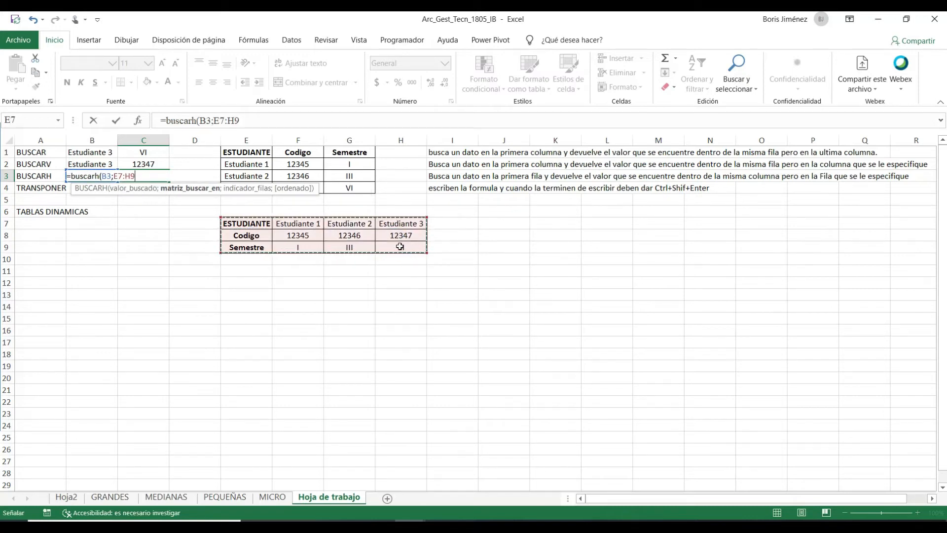
{"action": "type", "text": ";"}
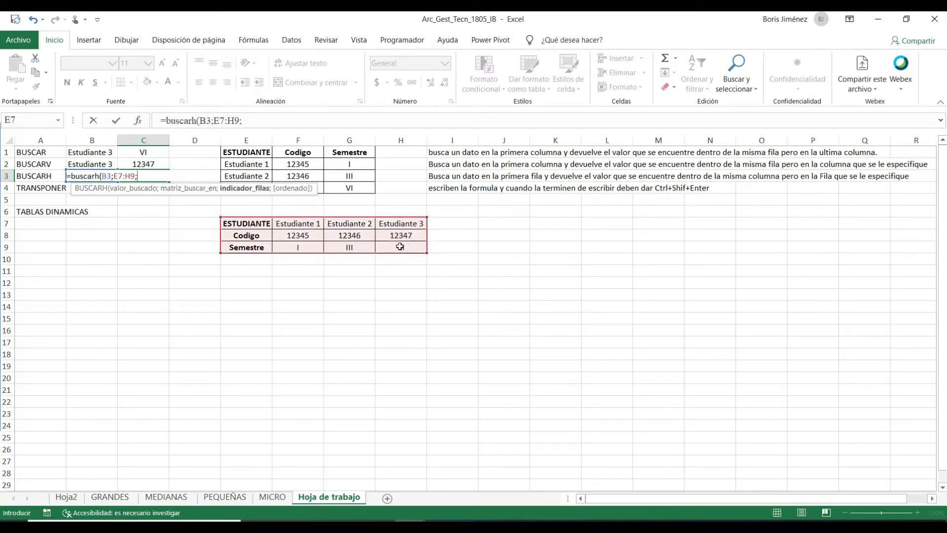
{"action": "type", "text": "2;"}
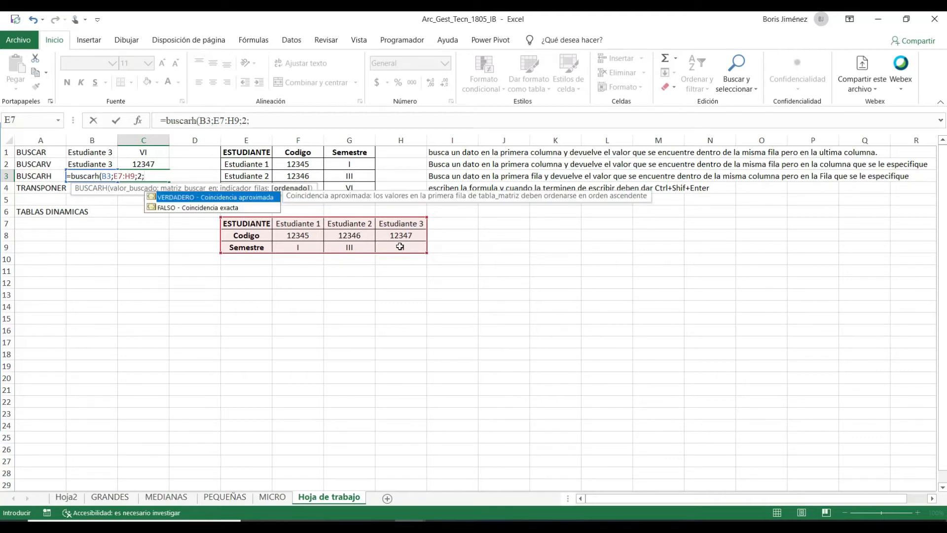
{"action": "double_click", "coordinate": [231, 204]}
{"action": "type", "text": ")"}
{"action": "key", "text": "Return"}
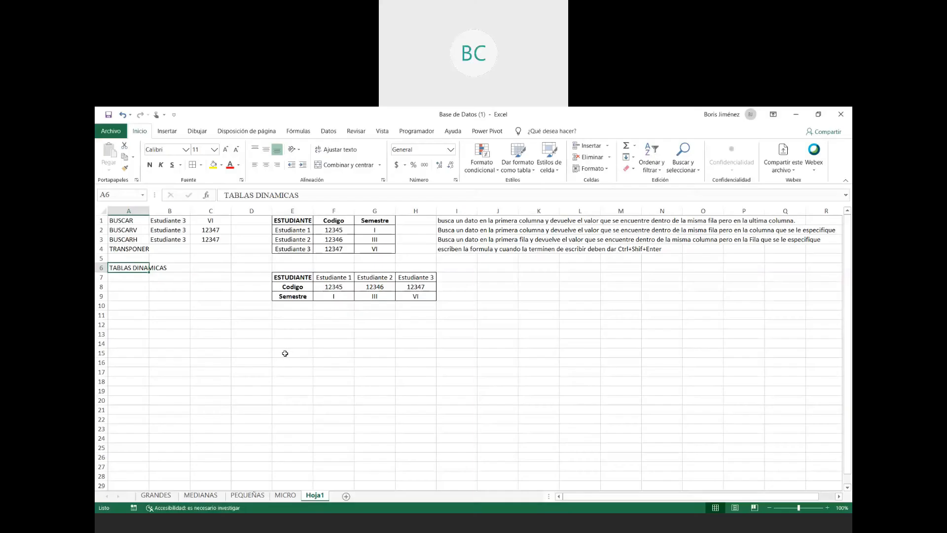
- Look through the MICRO, GRANDES, MEDIANAS and PEQUEÑAS company sheets of the Base de Datos (1) workbook
{"action": "left_click", "coordinate": [285, 354]}
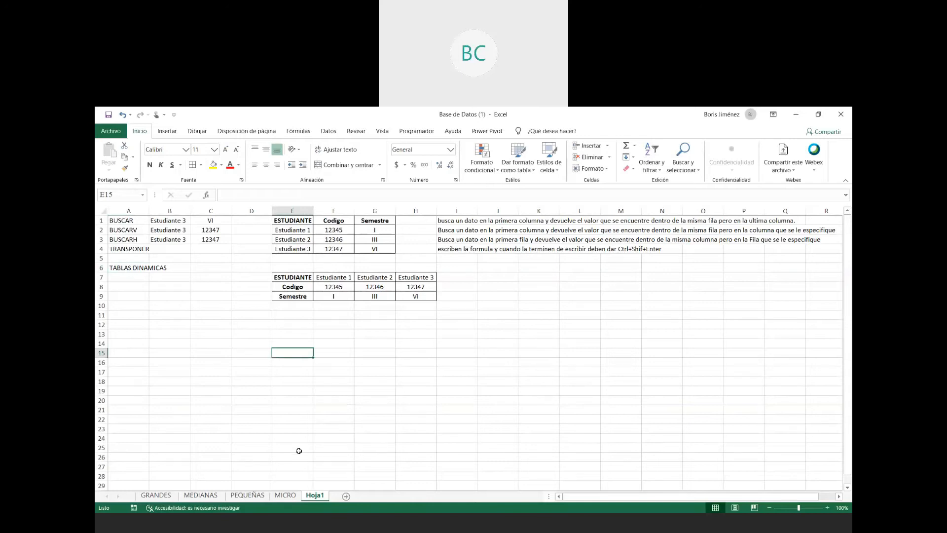
{"action": "left_click", "coordinate": [293, 496]}
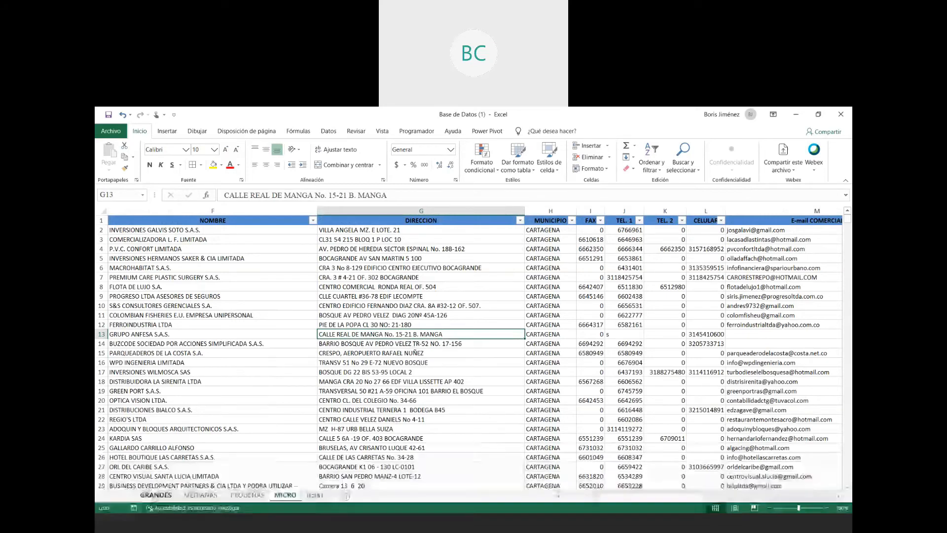
{"action": "left_click", "coordinate": [156, 495]}
{"action": "left_click", "coordinate": [201, 496]}
{"action": "left_click", "coordinate": [248, 495]}
{"action": "left_click", "coordinate": [291, 497]}
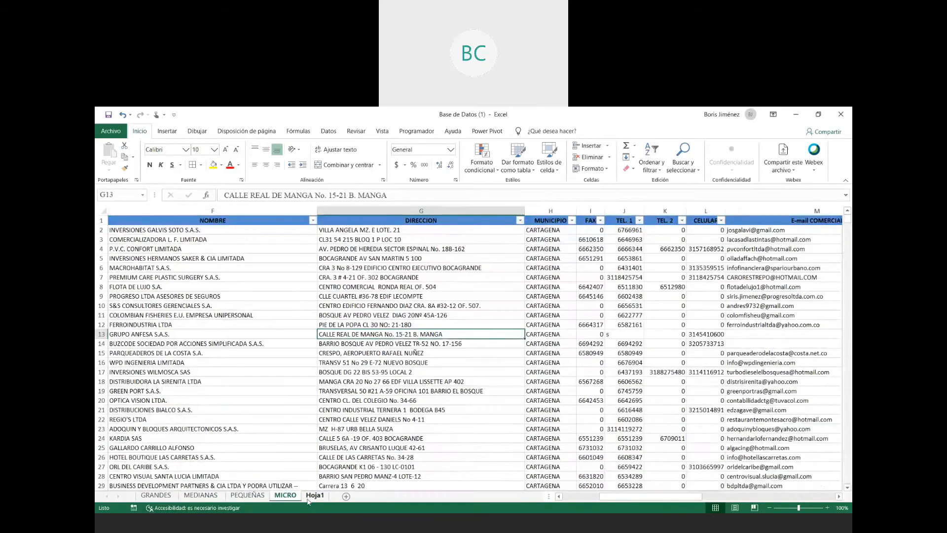
- Rename the sheet Hoja1 as "Hoja de trabajo"
{"action": "left_click", "coordinate": [311, 495]}
{"action": "double_click", "coordinate": [315, 496]}
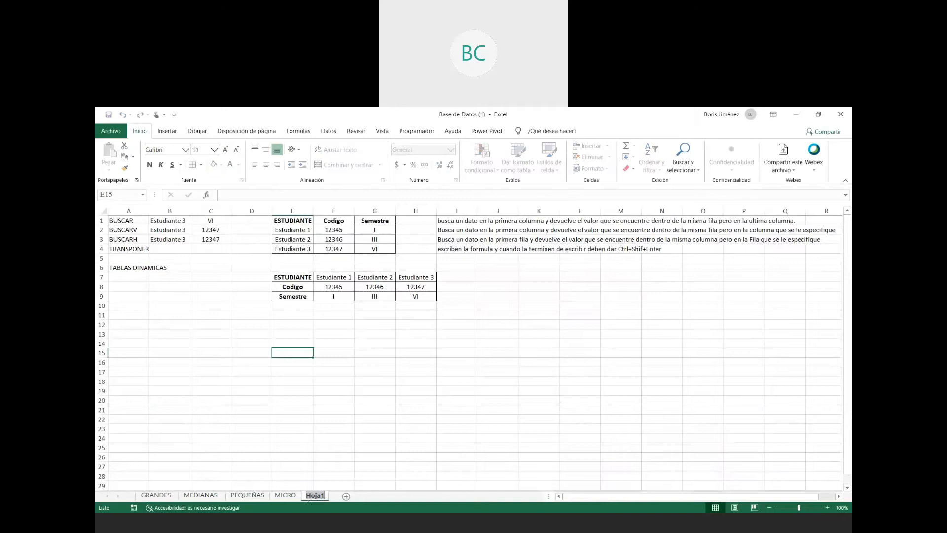
{"action": "type", "text": "Hoja de tra"}
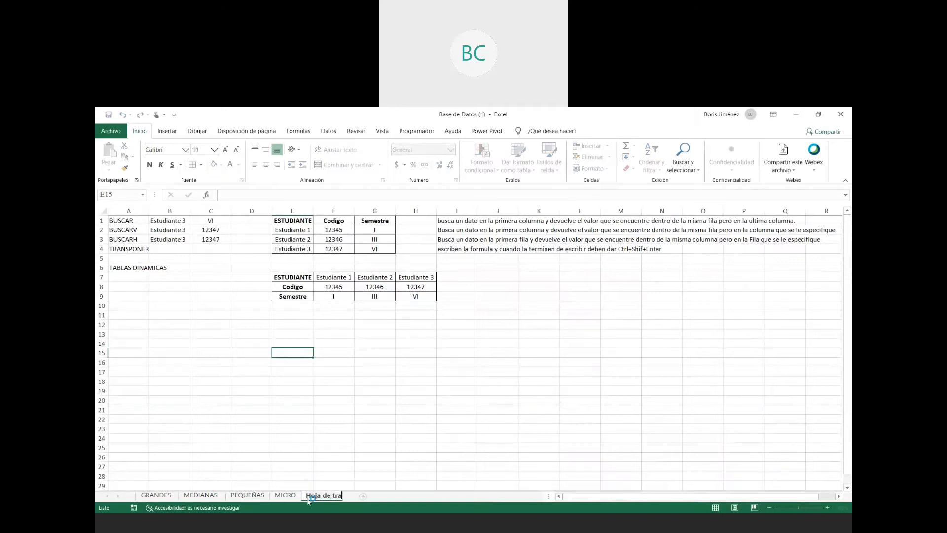
{"action": "type", "text": "bajo"}
{"action": "key", "text": "Return"}
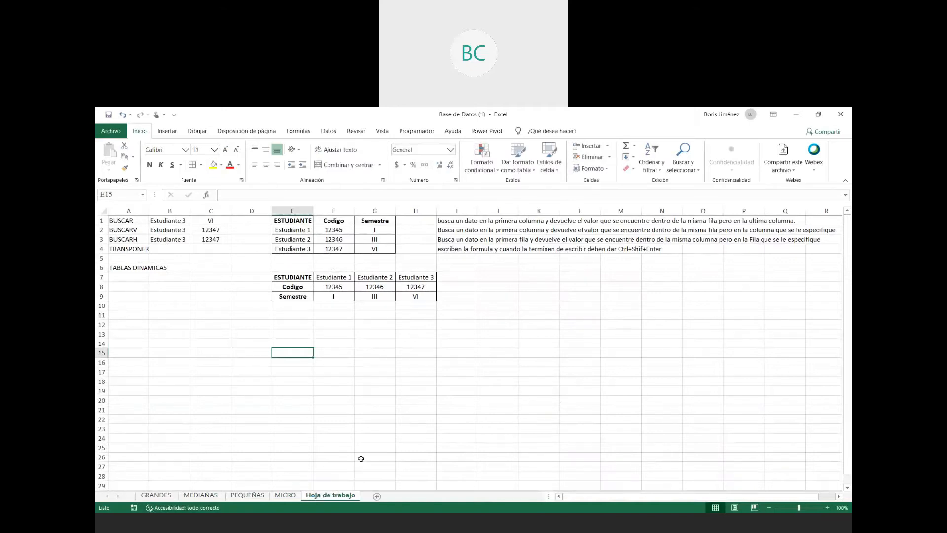
- Examine the company records in the GRANDES sheet from the first row to the last
{"action": "left_click", "coordinate": [285, 496]}
{"action": "left_click", "coordinate": [249, 495]}
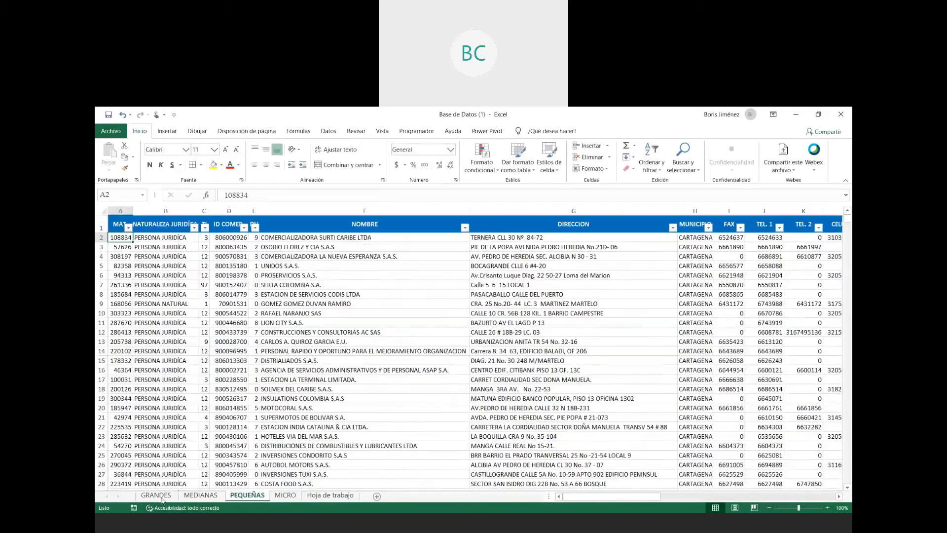
{"action": "left_click", "coordinate": [157, 495]}
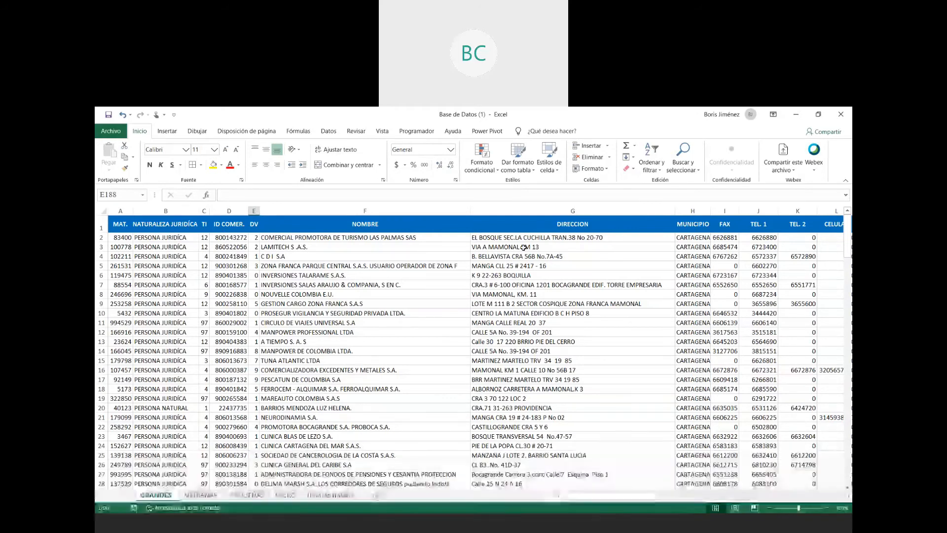
{"action": "scroll", "coordinate": [302, 276], "scroll_direction": "down", "scroll_amount": 2}
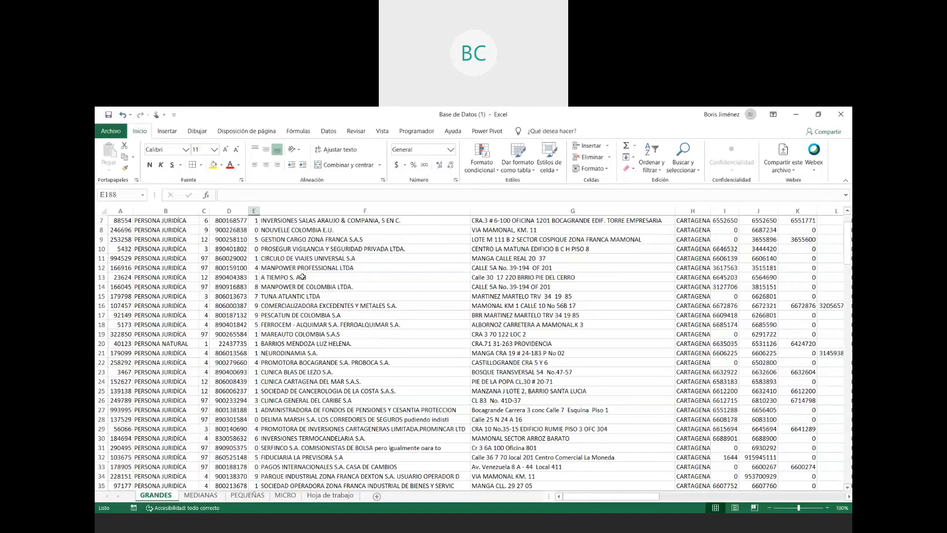
{"action": "scroll", "coordinate": [302, 277], "scroll_direction": "down", "scroll_amount": 20}
{"action": "scroll", "coordinate": [302, 277], "scroll_direction": "down", "scroll_amount": 20}
{"action": "scroll", "coordinate": [303, 277], "scroll_direction": "up", "scroll_amount": 7}
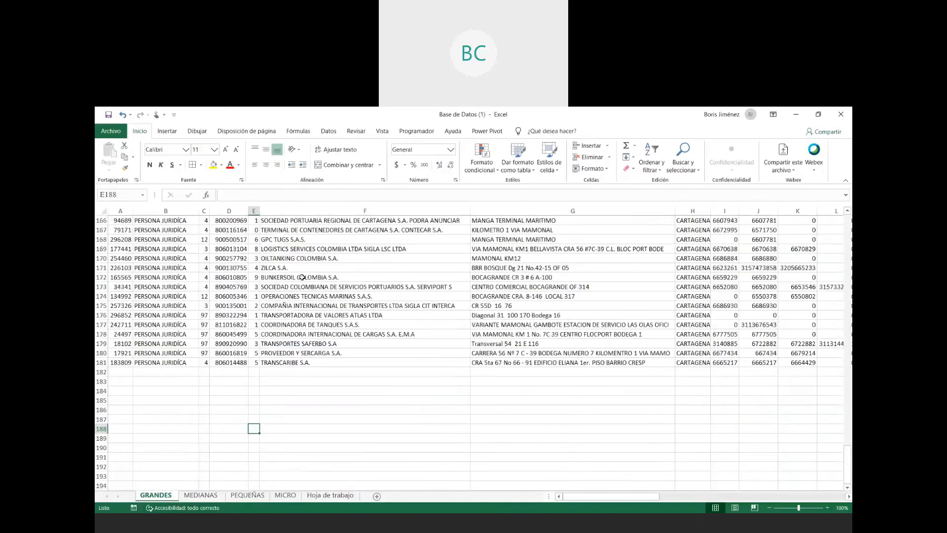
{"action": "scroll", "coordinate": [303, 278], "scroll_direction": "up", "scroll_amount": 20}
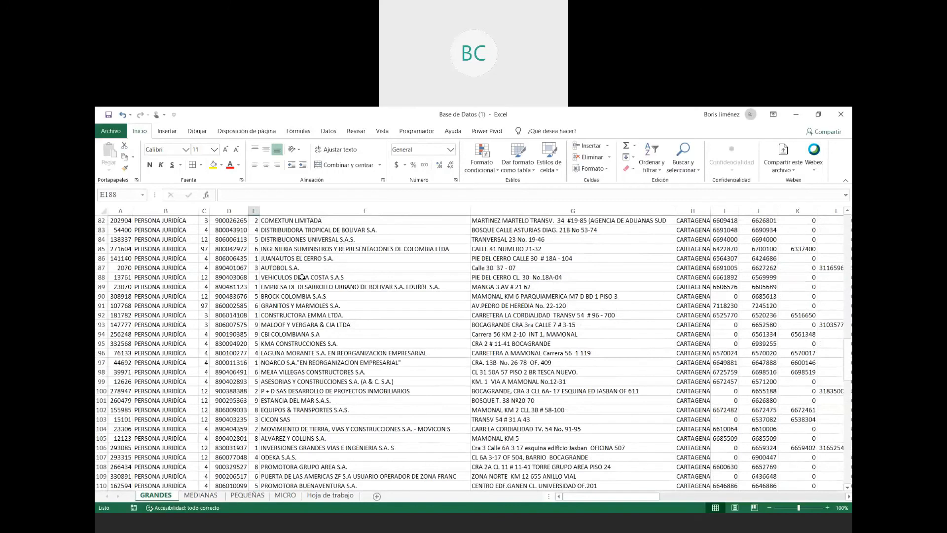
{"action": "scroll", "coordinate": [302, 277], "scroll_direction": "up", "scroll_amount": 7}
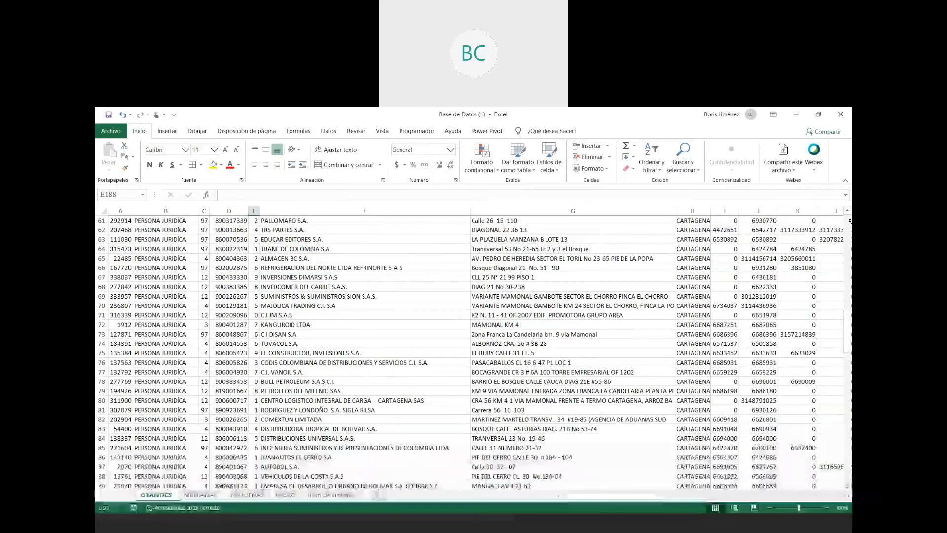
{"action": "scroll", "coordinate": [302, 268], "scroll_direction": "up", "scroll_amount": 20}
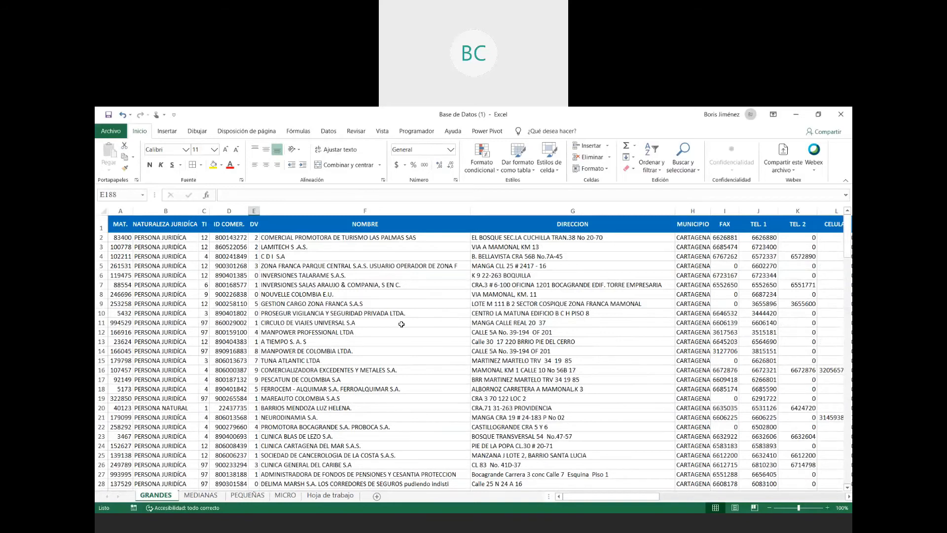
- Examine the column headings in row 1 of the GRANDES sheet, from MAT. to TEL. 2
{"action": "left_click", "coordinate": [101, 228]}
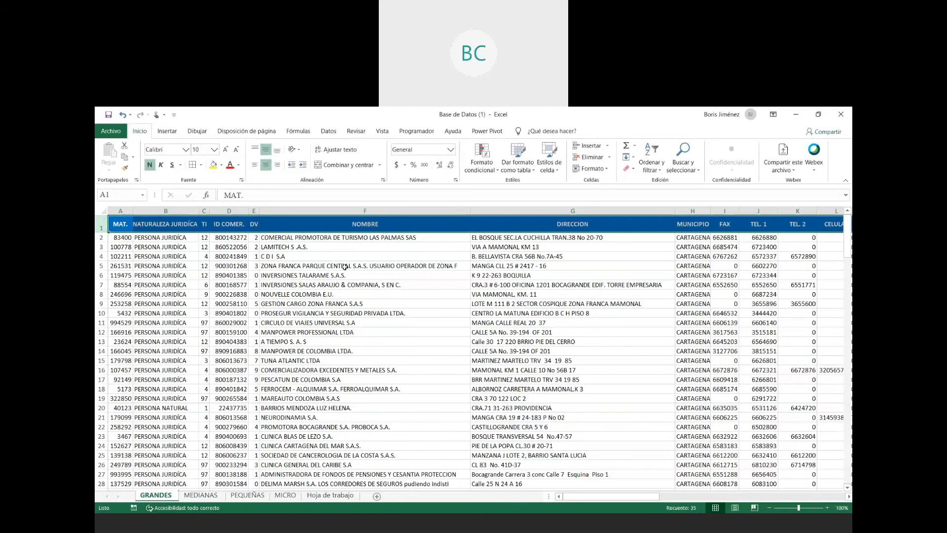
{"action": "left_click", "coordinate": [345, 267]}
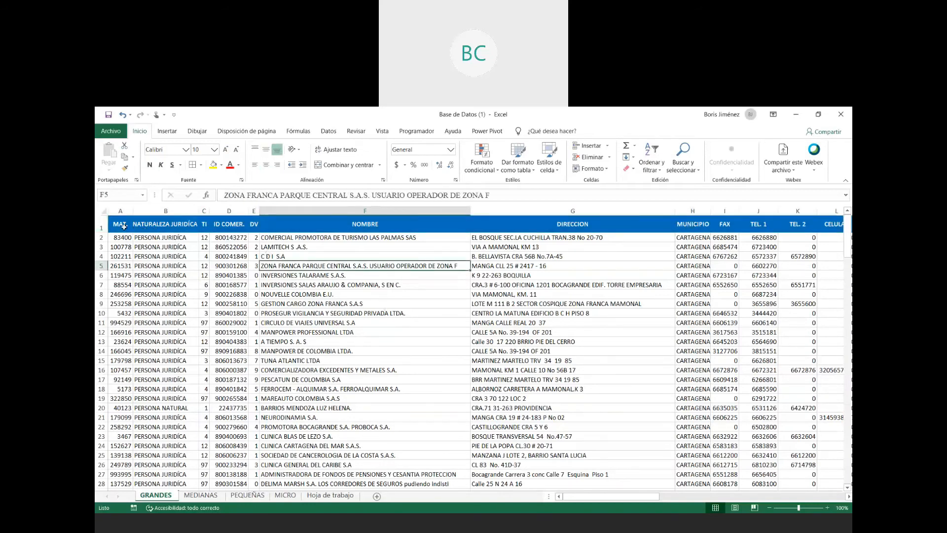
{"action": "left_click_drag", "start_coordinate": [116, 225], "coordinate": [798, 224]}
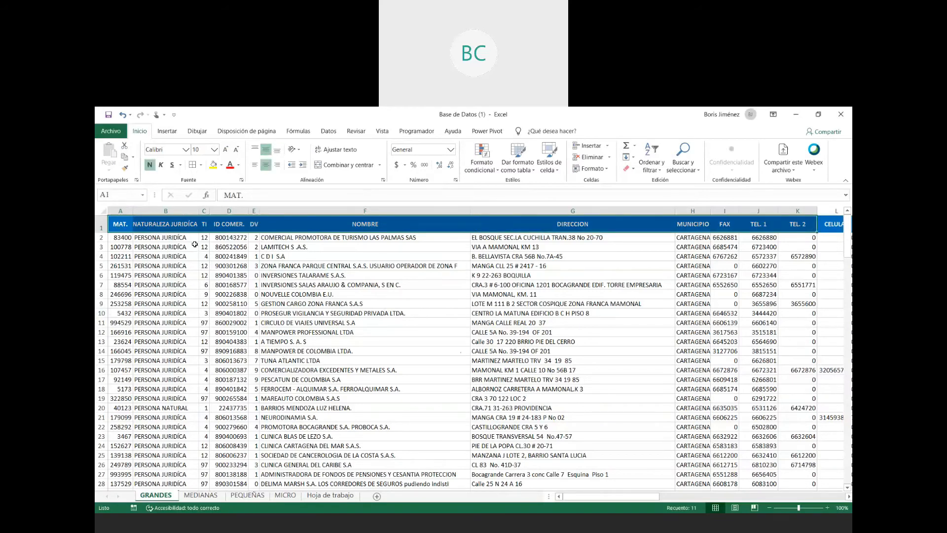
{"action": "left_click", "coordinate": [197, 238]}
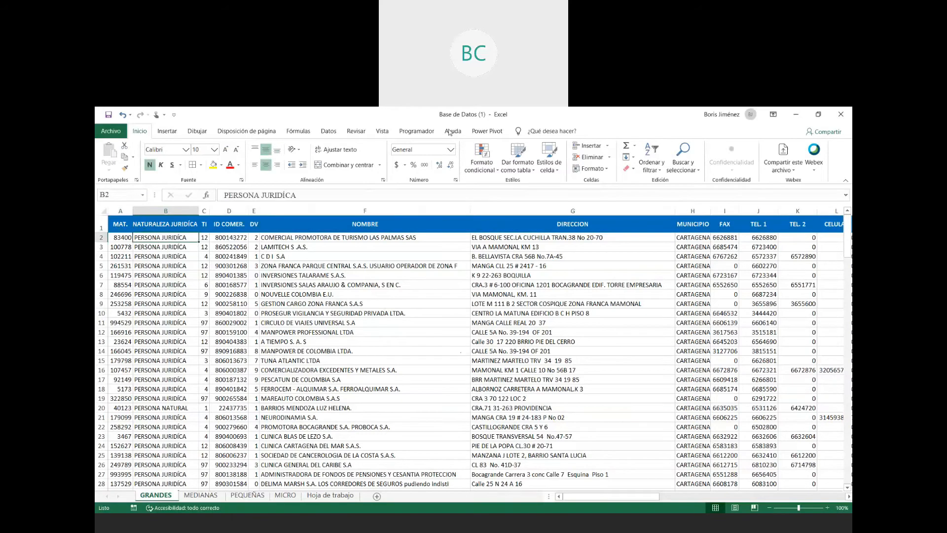
- Freeze the top row of the GRANDES sheet and check the header row against the records further down
{"action": "left_click", "coordinate": [385, 132]}
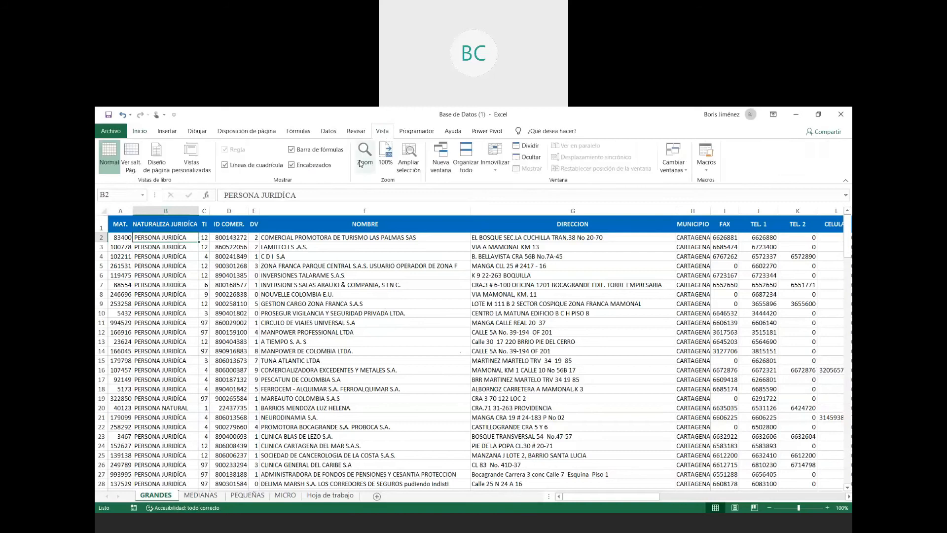
{"action": "left_click", "coordinate": [492, 168]}
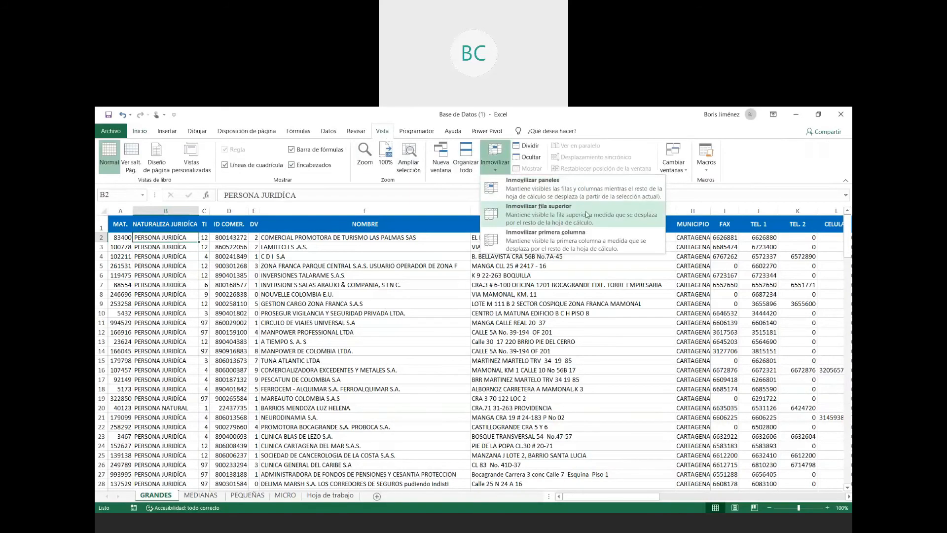
{"action": "left_click", "coordinate": [557, 219]}
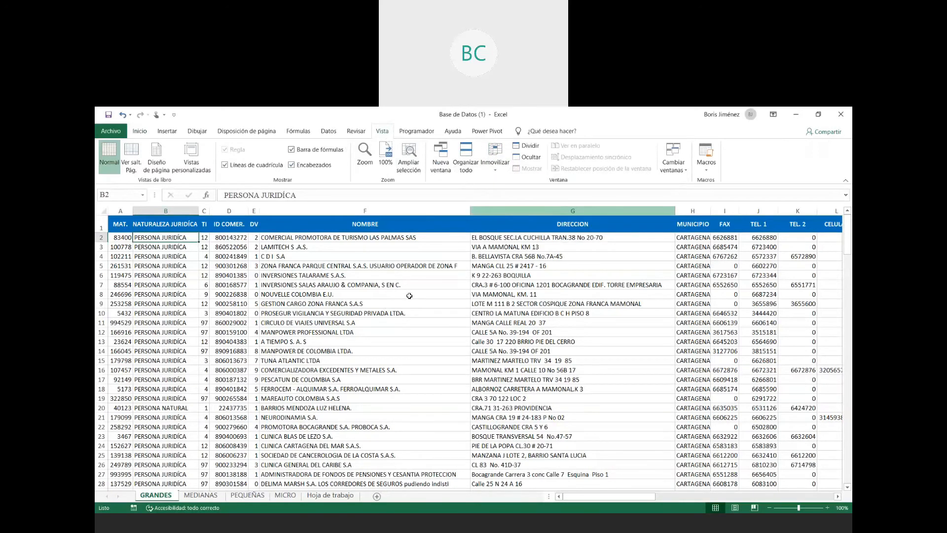
{"action": "scroll", "coordinate": [409, 296], "scroll_direction": "down", "scroll_amount": 20}
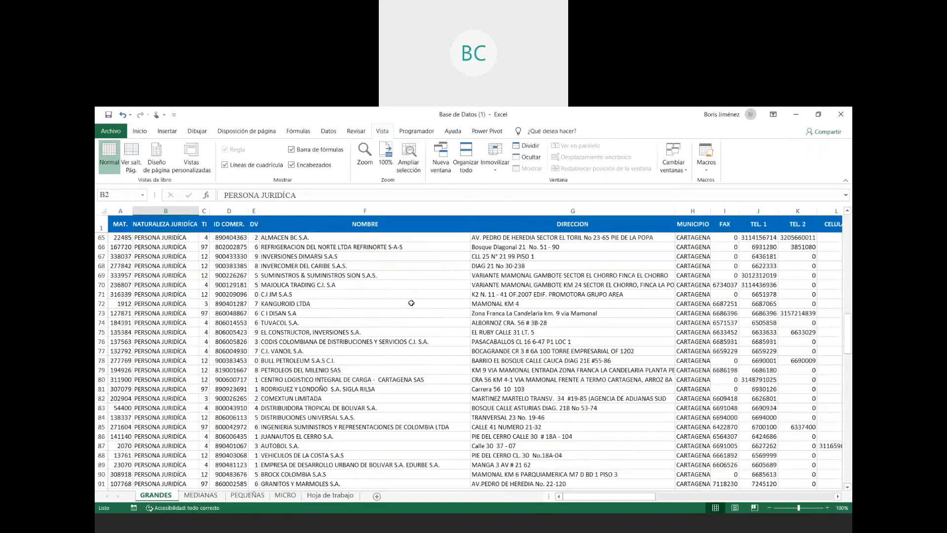
{"action": "scroll", "coordinate": [411, 303], "scroll_direction": "up", "scroll_amount": 18}
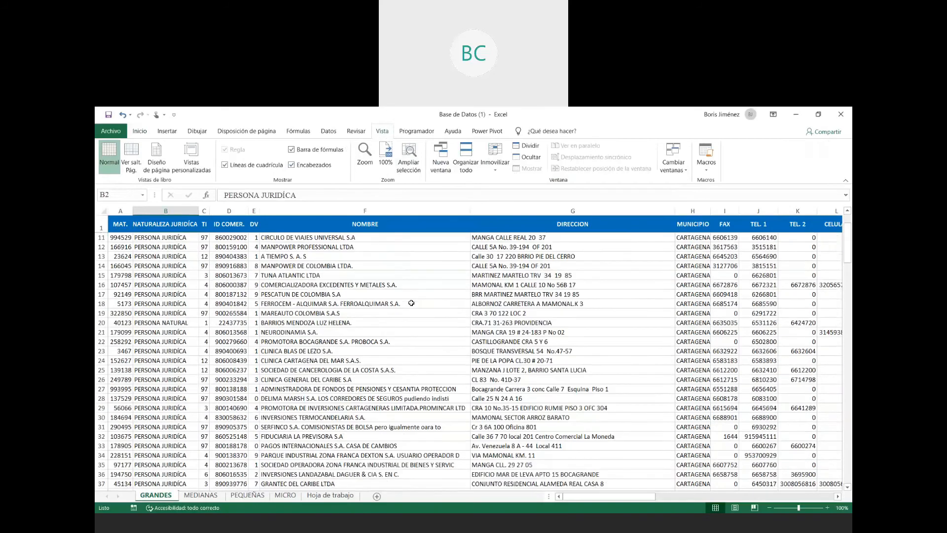
{"action": "scroll", "coordinate": [411, 303], "scroll_direction": "down", "scroll_amount": 20}
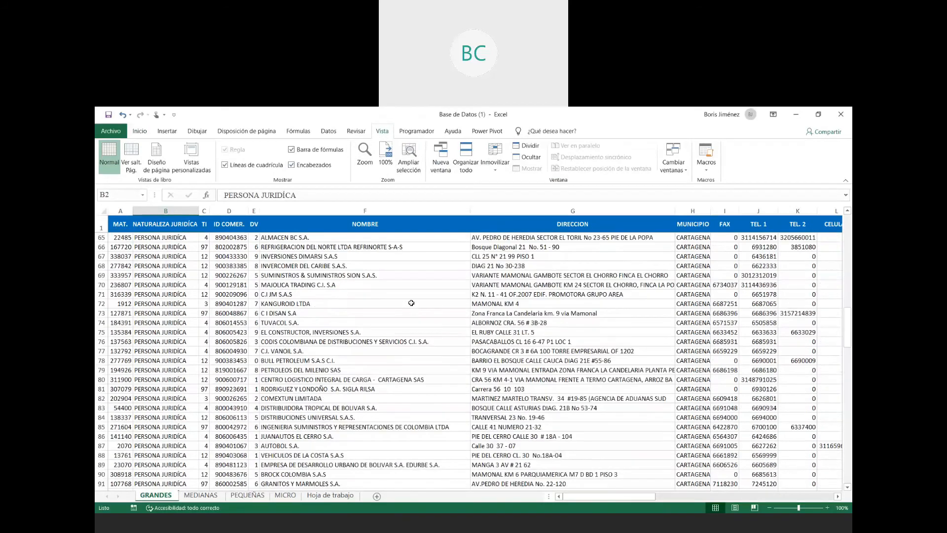
{"action": "scroll", "coordinate": [411, 303], "scroll_direction": "down", "scroll_amount": 6}
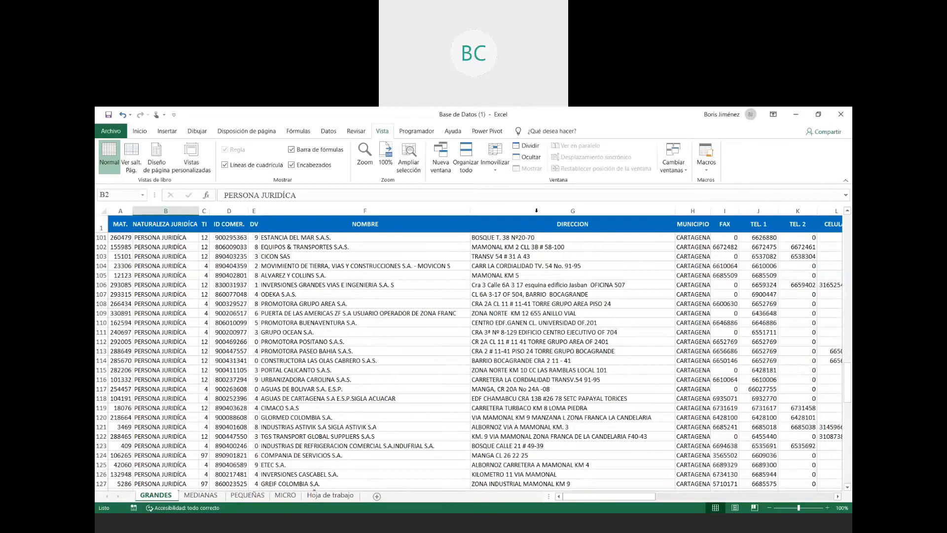
{"action": "scroll", "coordinate": [537, 211], "scroll_direction": "up", "scroll_amount": 20}
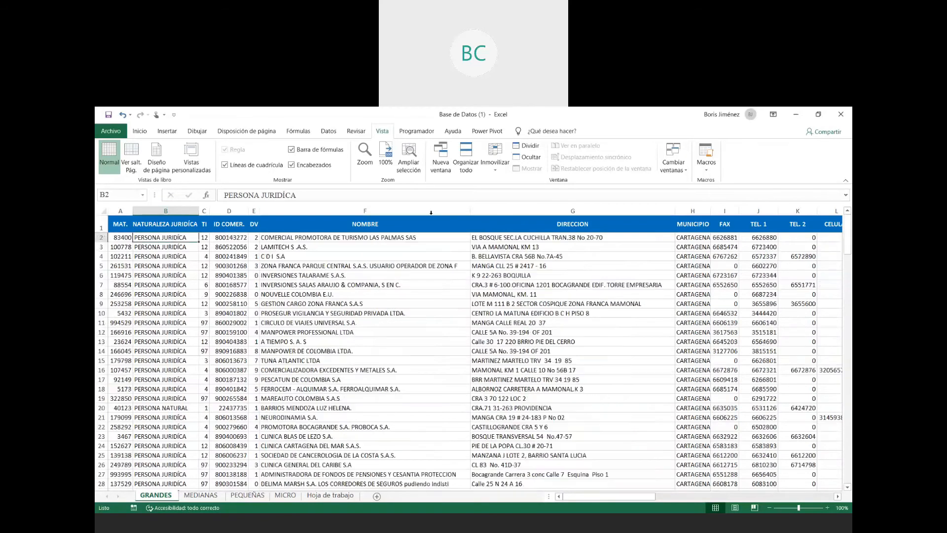
- Unfreeze the panes of the GRANDES sheet and freeze its top row again
{"action": "left_click", "coordinate": [506, 171]}
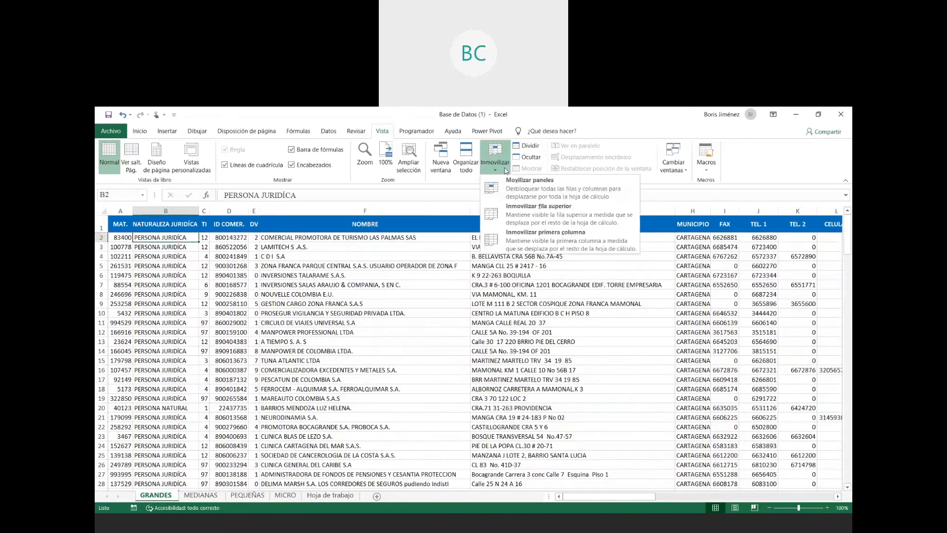
{"action": "left_click", "coordinate": [522, 191]}
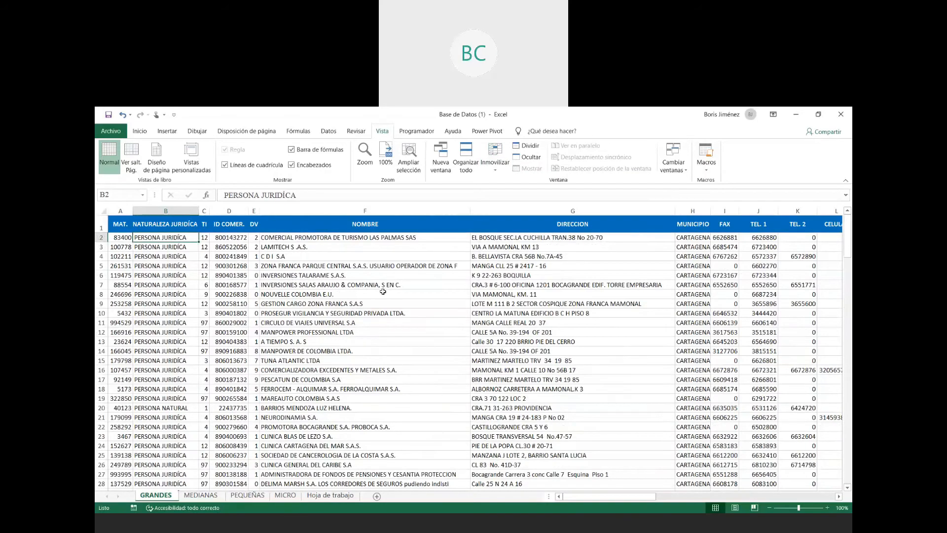
{"action": "left_click", "coordinate": [497, 169]}
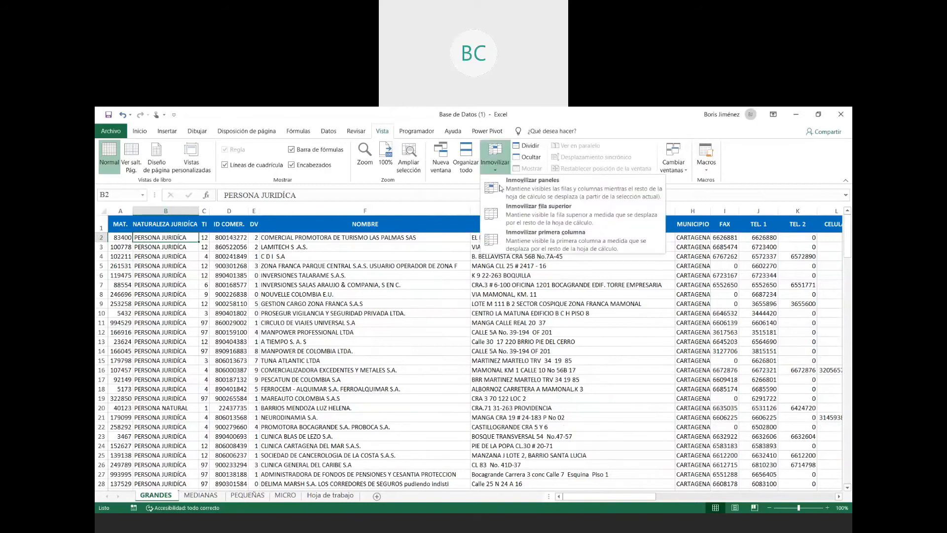
{"action": "left_click", "coordinate": [529, 217]}
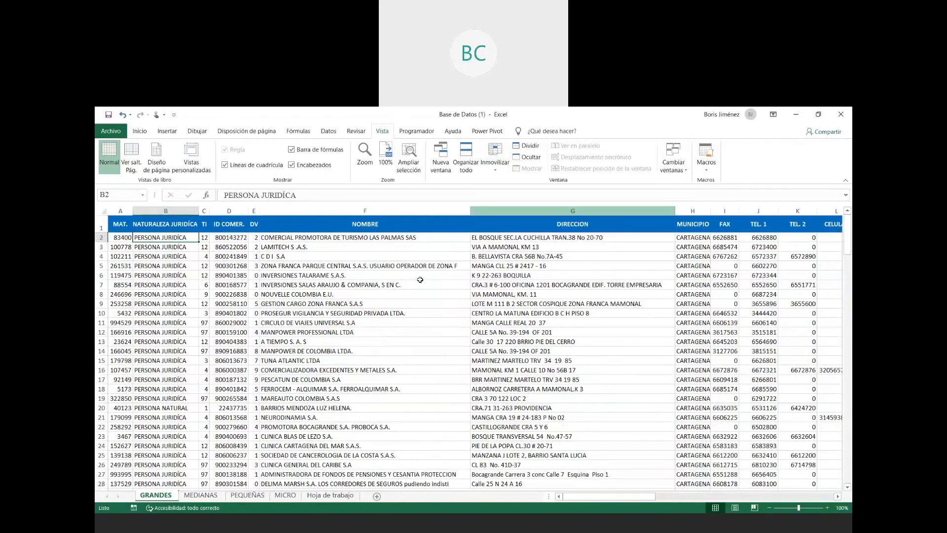
{"action": "scroll", "coordinate": [390, 280], "scroll_direction": "down", "scroll_amount": 15}
{"action": "scroll", "coordinate": [387, 294], "scroll_direction": "down", "scroll_amount": 20}
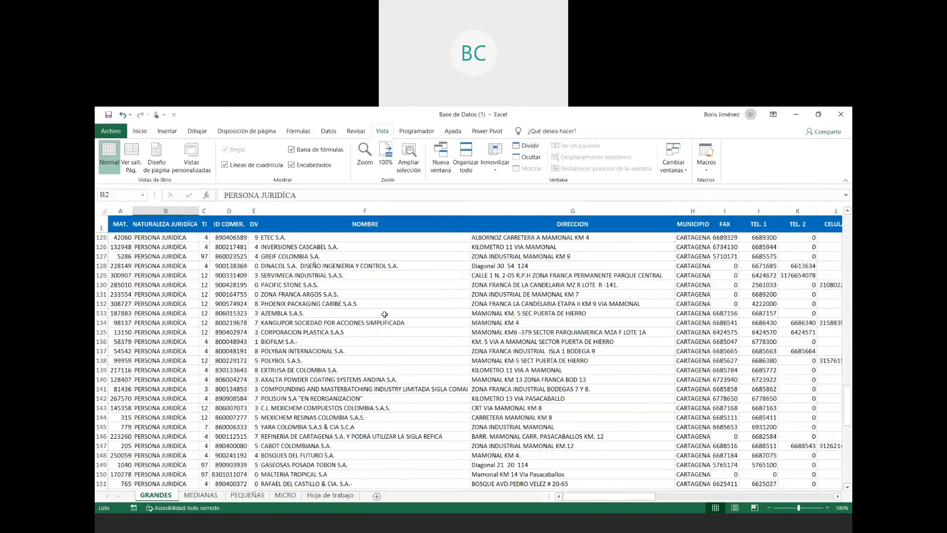
{"action": "scroll", "coordinate": [384, 314], "scroll_direction": "up", "scroll_amount": 20}
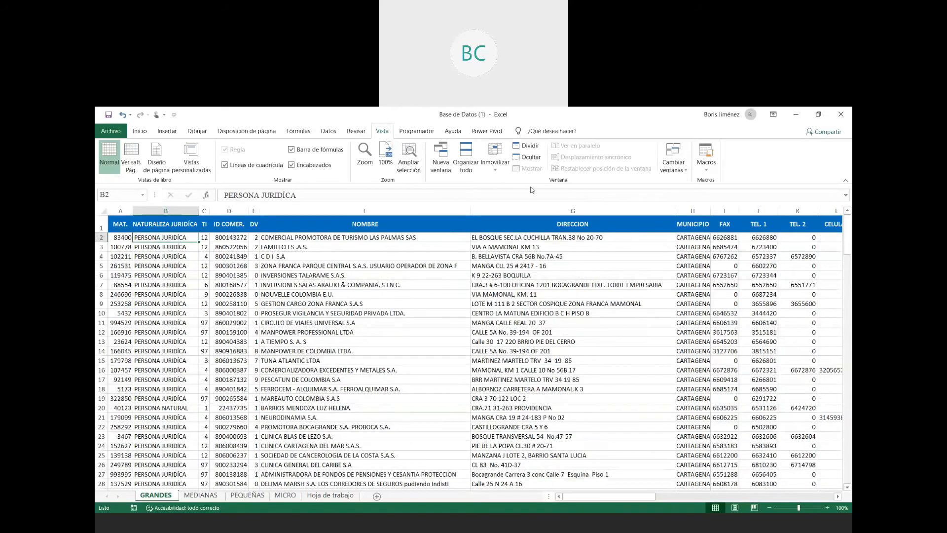
- Unfreeze the top row of the GRANDES sheet
{"action": "left_click", "coordinate": [495, 165]}
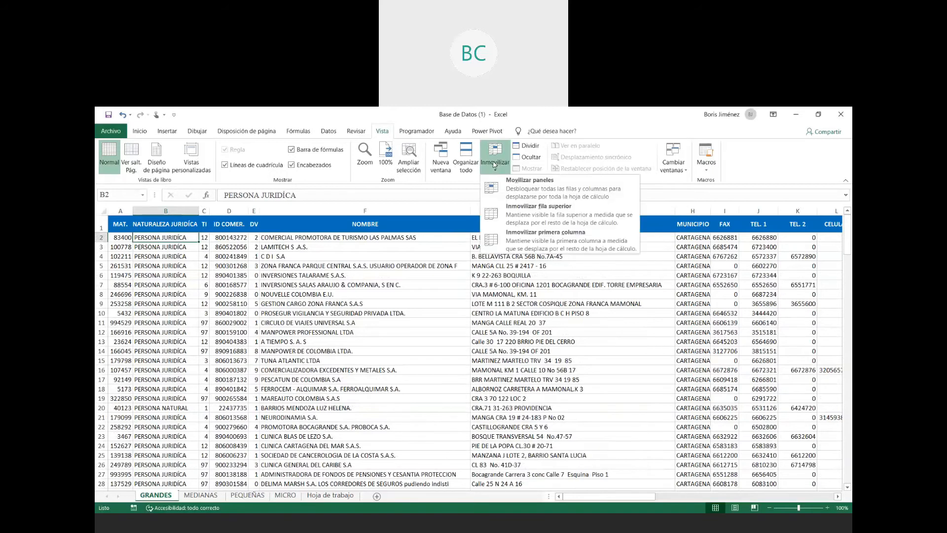
{"action": "left_click", "coordinate": [518, 191]}
{"action": "left_click", "coordinate": [245, 286]}
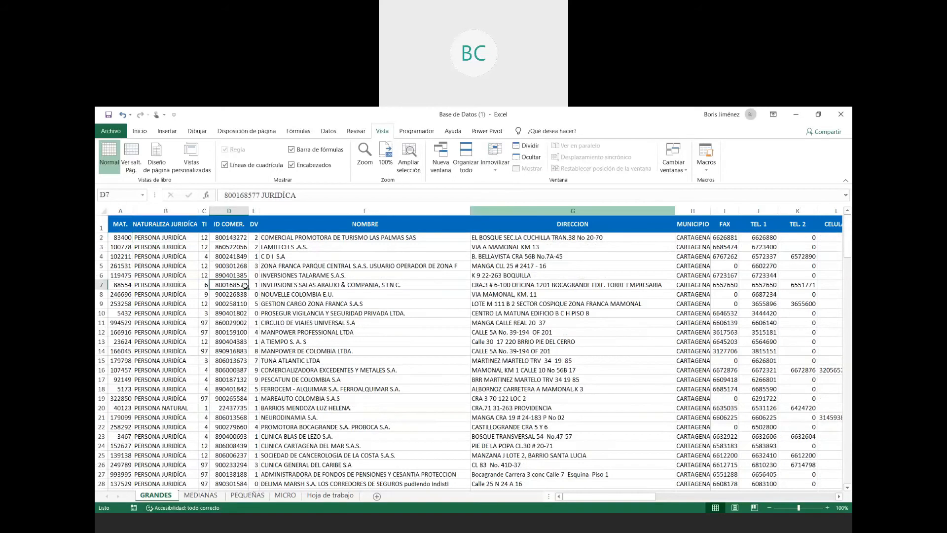
- Freeze row 1 and column A of the GRANDES sheet together, using cell B2 as the reference for the frozen panes
{"action": "left_click", "coordinate": [101, 228]}
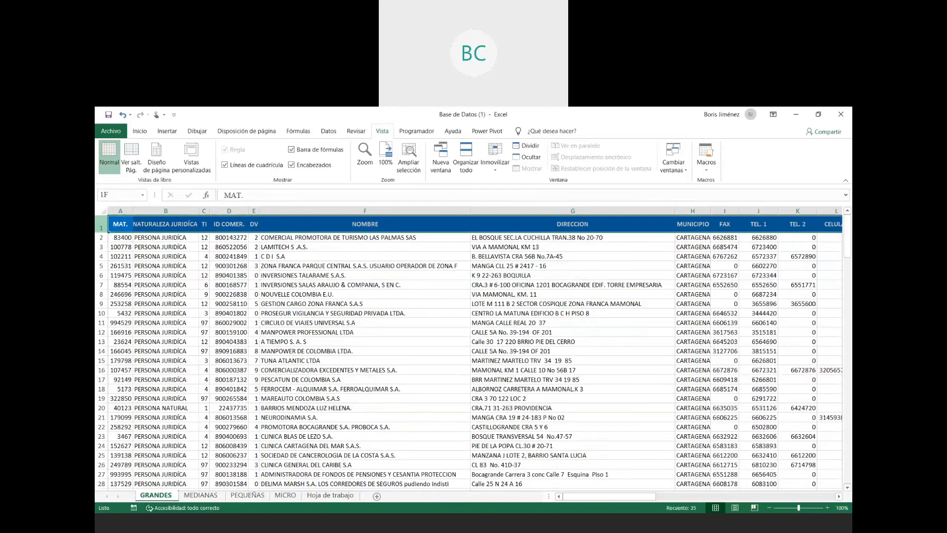
{"action": "left_click", "coordinate": [121, 210]}
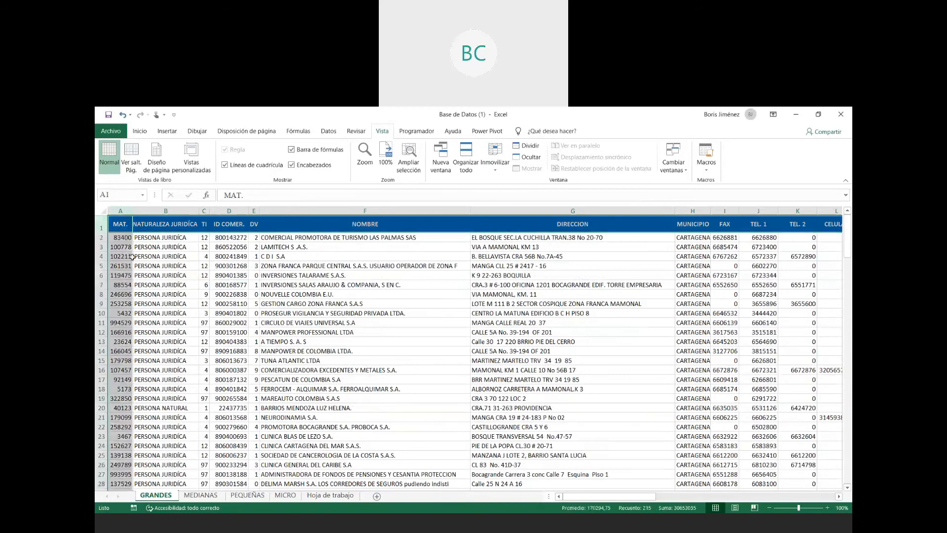
{"action": "left_click", "coordinate": [204, 266]}
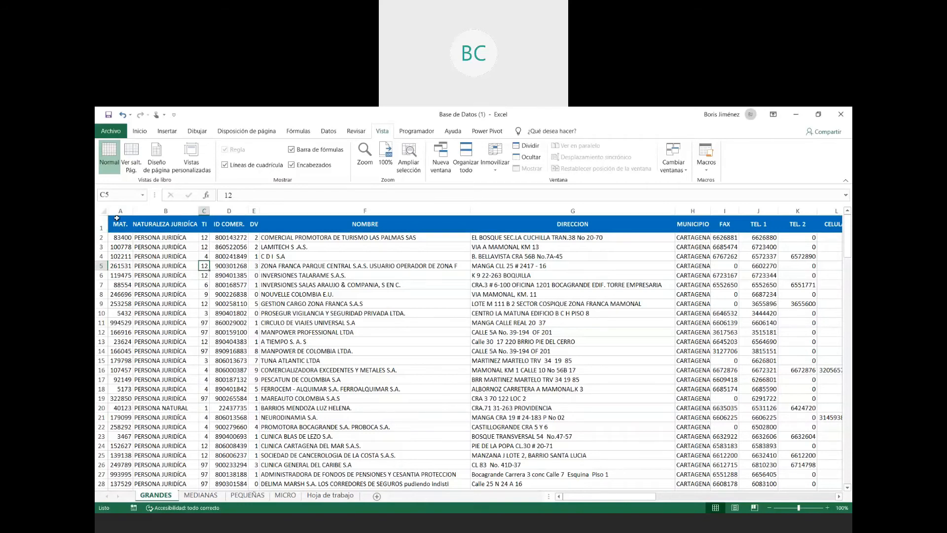
{"action": "left_click", "coordinate": [102, 225]}
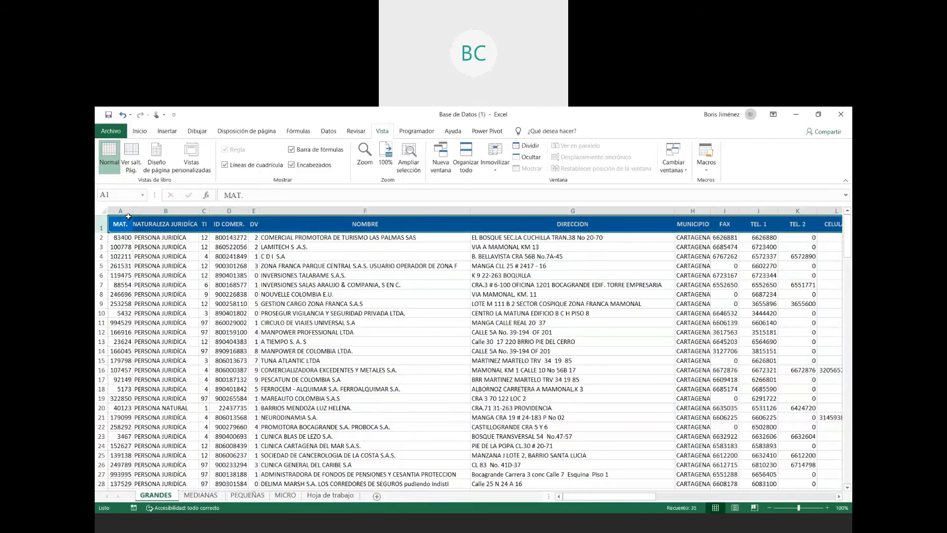
{"action": "left_click", "coordinate": [125, 210]}
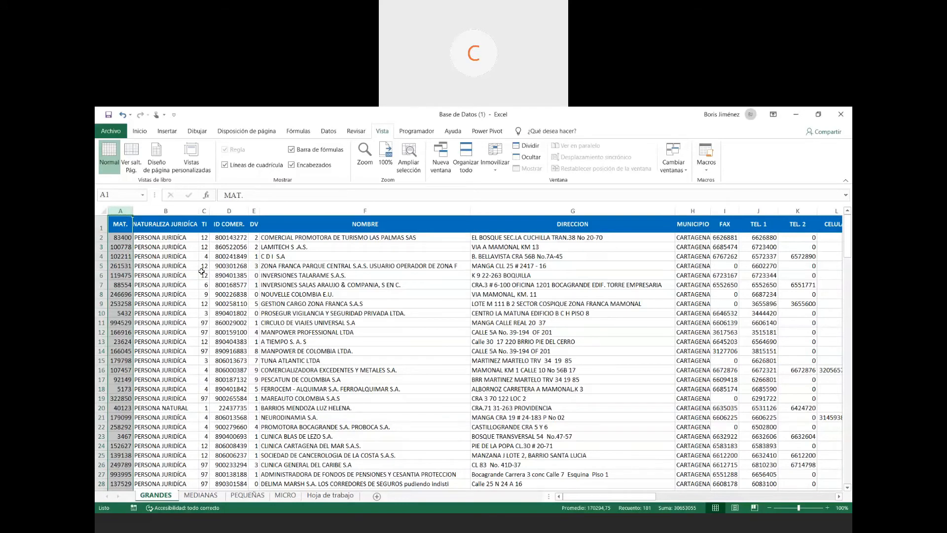
{"action": "left_click", "coordinate": [168, 240]}
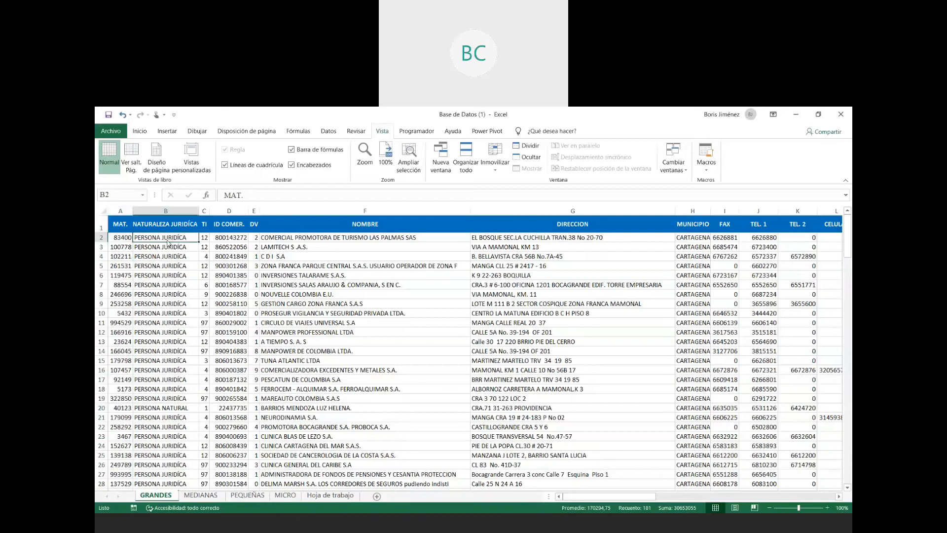
{"action": "left_click", "coordinate": [491, 161]}
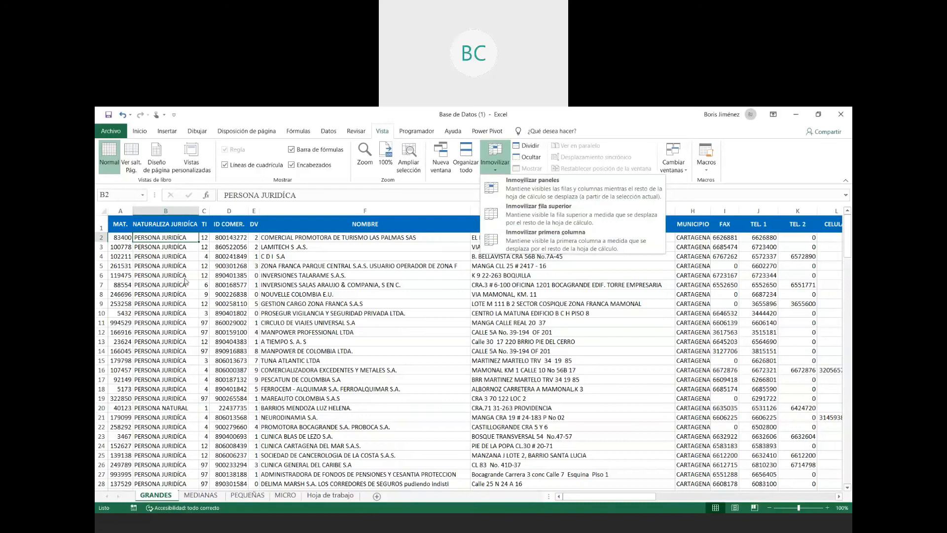
{"action": "left_click", "coordinate": [151, 241]}
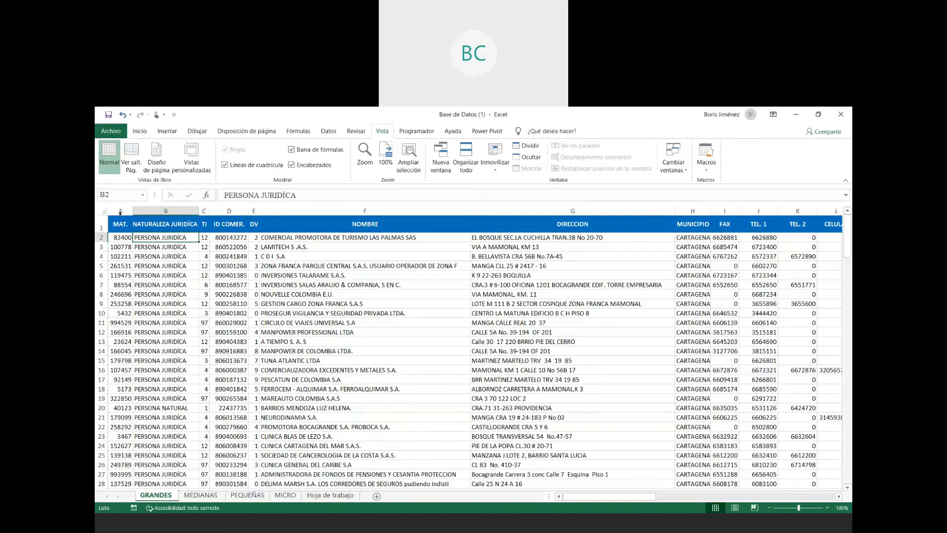
{"action": "left_click", "coordinate": [494, 171]}
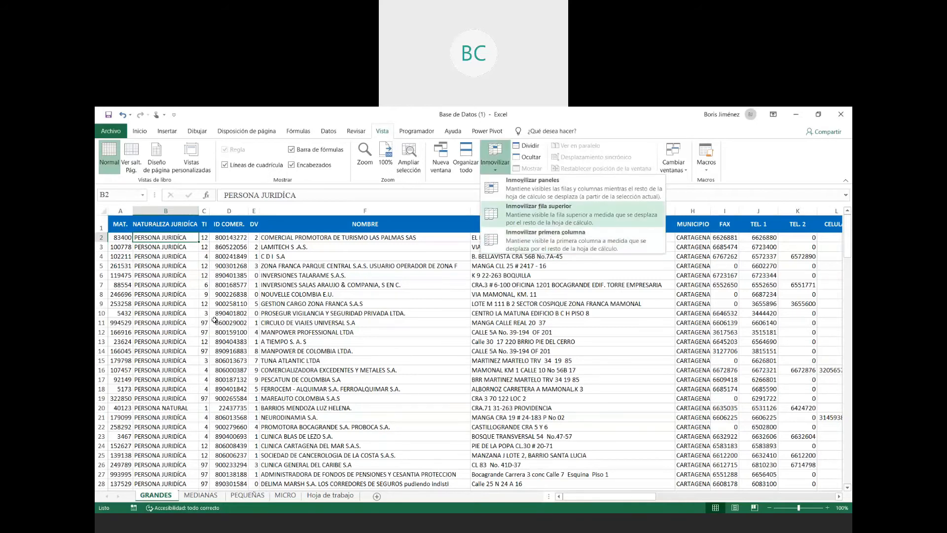
{"action": "key", "text": "Return"}
- Examine the GRANDES records down the rows and across the columns with the header row and MAT. column frozen
{"action": "scroll", "coordinate": [298, 288], "scroll_direction": "down", "scroll_amount": 5}
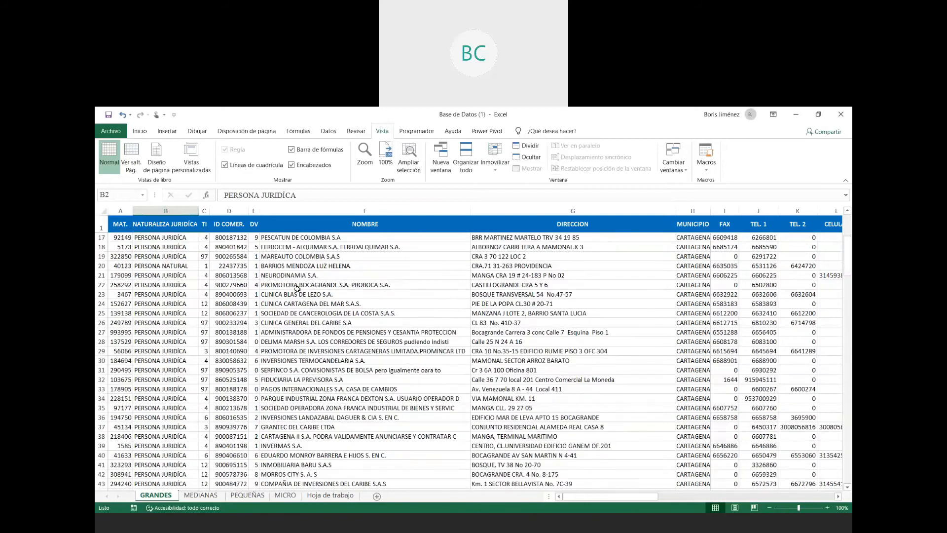
{"action": "scroll", "coordinate": [297, 288], "scroll_direction": "down", "scroll_amount": 6}
{"action": "scroll", "coordinate": [297, 289], "scroll_direction": "down", "scroll_amount": 12}
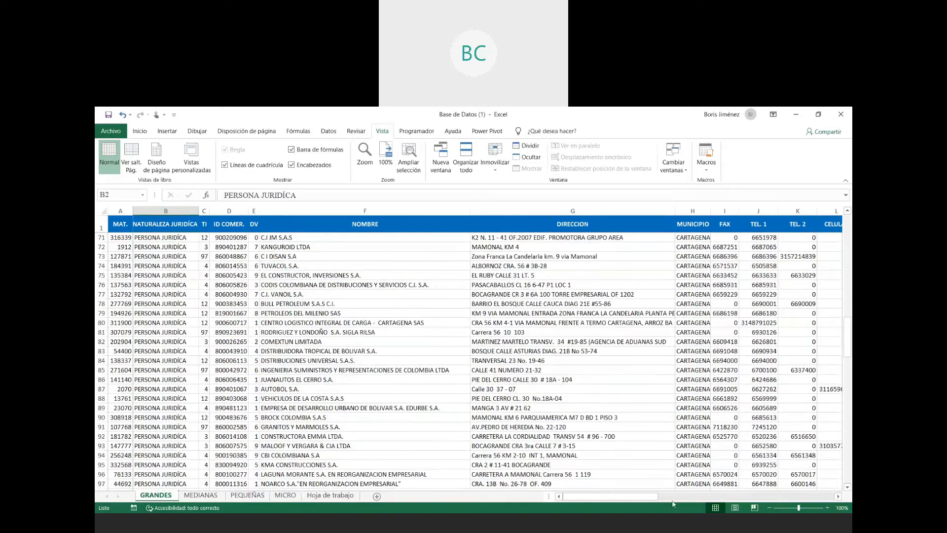
{"action": "left_click_drag", "start_coordinate": [625, 496], "coordinate": [661, 491]}
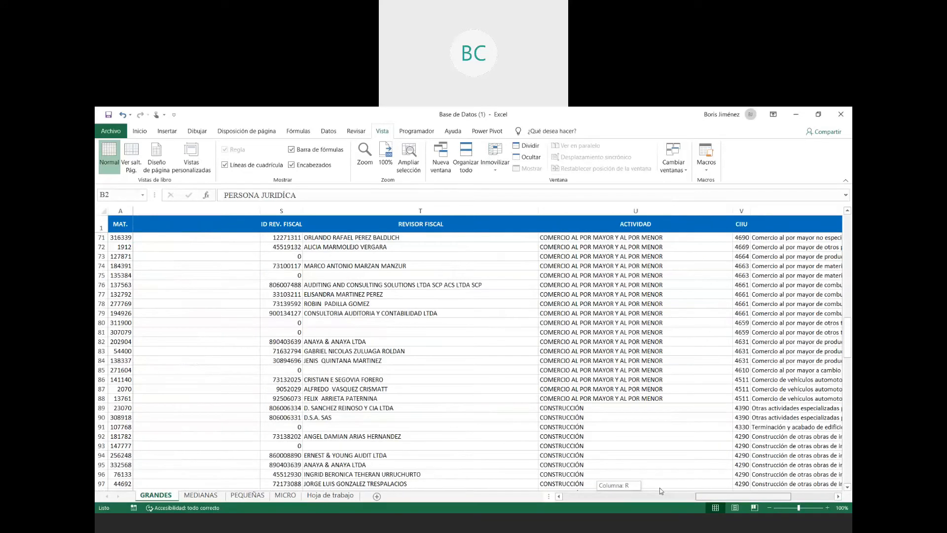
{"action": "left_click_drag", "start_coordinate": [661, 491], "coordinate": [597, 487]}
{"action": "scroll", "coordinate": [288, 382], "scroll_direction": "up", "scroll_amount": 20}
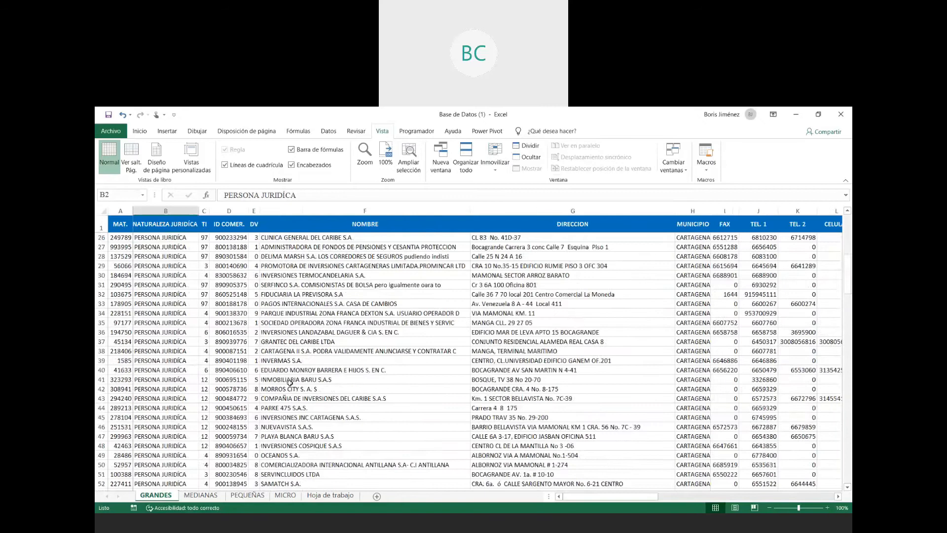
{"action": "scroll", "coordinate": [307, 375], "scroll_direction": "down", "scroll_amount": 10}
{"action": "scroll", "coordinate": [309, 375], "scroll_direction": "down", "scroll_amount": 15}
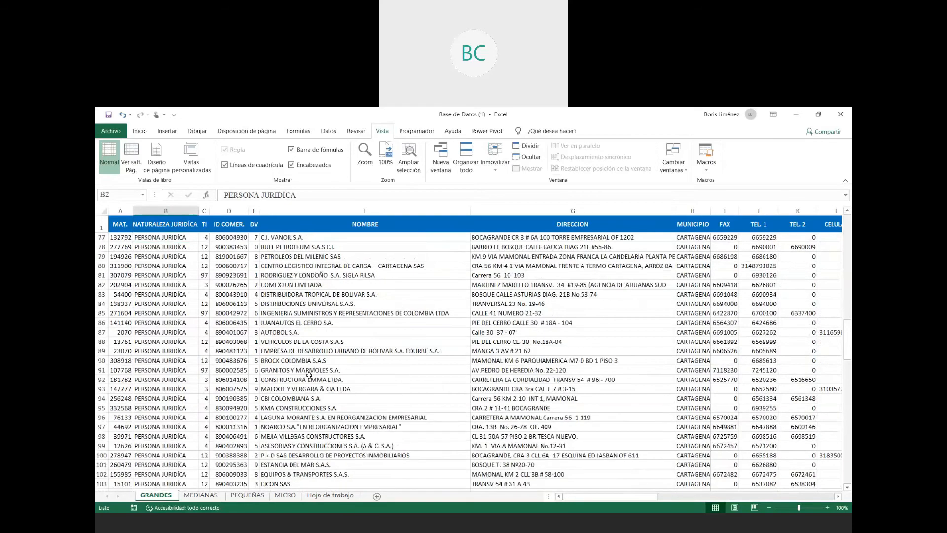
{"action": "scroll", "coordinate": [310, 374], "scroll_direction": "down", "scroll_amount": 6}
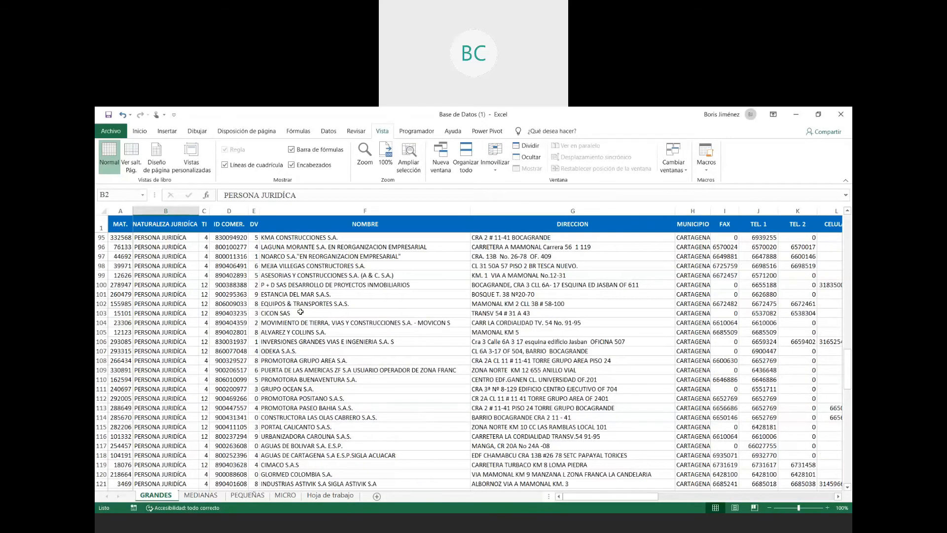
{"action": "scroll", "coordinate": [302, 315], "scroll_direction": "down", "scroll_amount": 3}
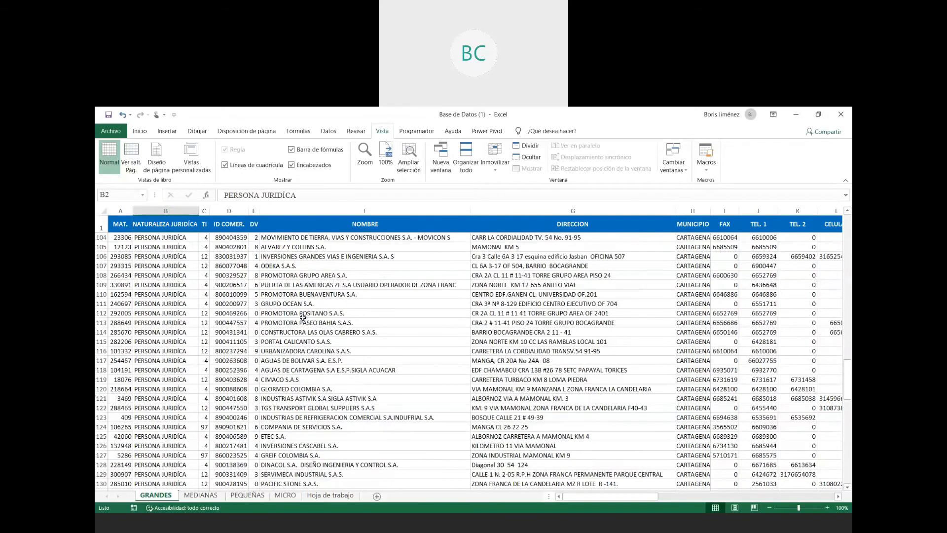
{"action": "mouse_move", "coordinate": [590, 496]}
{"action": "left_mouse_down"}
{"action": "mouse_move", "coordinate": [713, 496]}
{"action": "mouse_move", "coordinate": [591, 496]}
{"action": "left_mouse_up"}
{"action": "scroll", "coordinate": [349, 361], "scroll_direction": "down", "scroll_amount": 9}
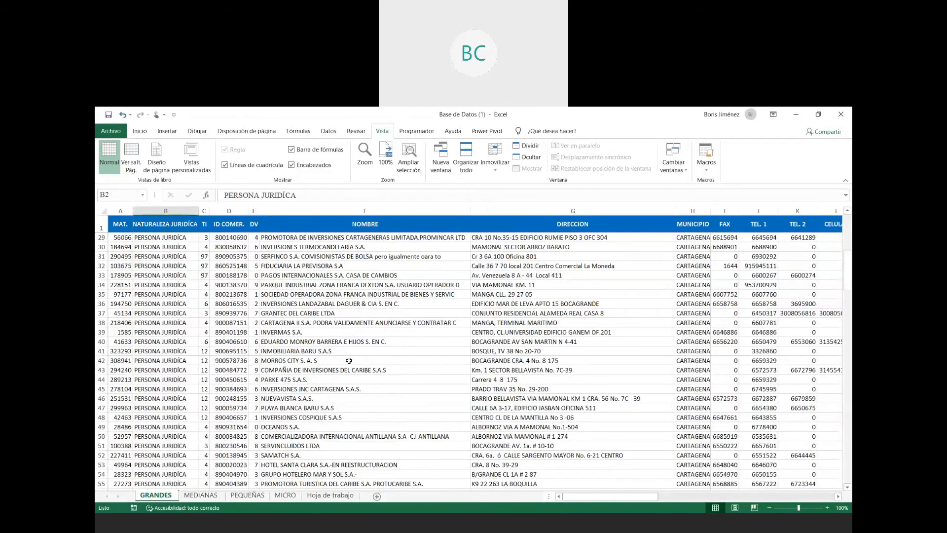
{"action": "scroll", "coordinate": [349, 361], "scroll_direction": "up", "scroll_amount": 9}
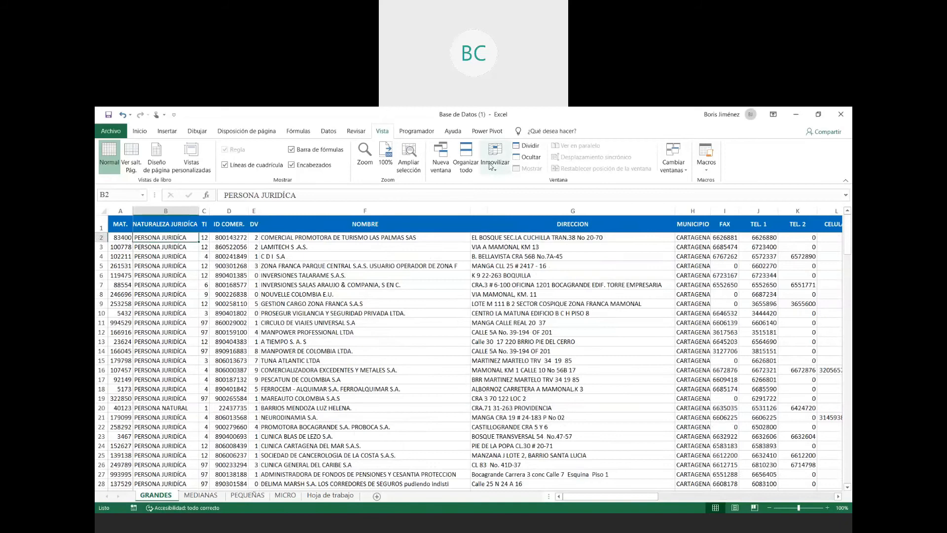
- Unfreeze the panes that hold row 1 and column A of the GRANDES sheet
{"action": "left_click", "coordinate": [491, 167]}
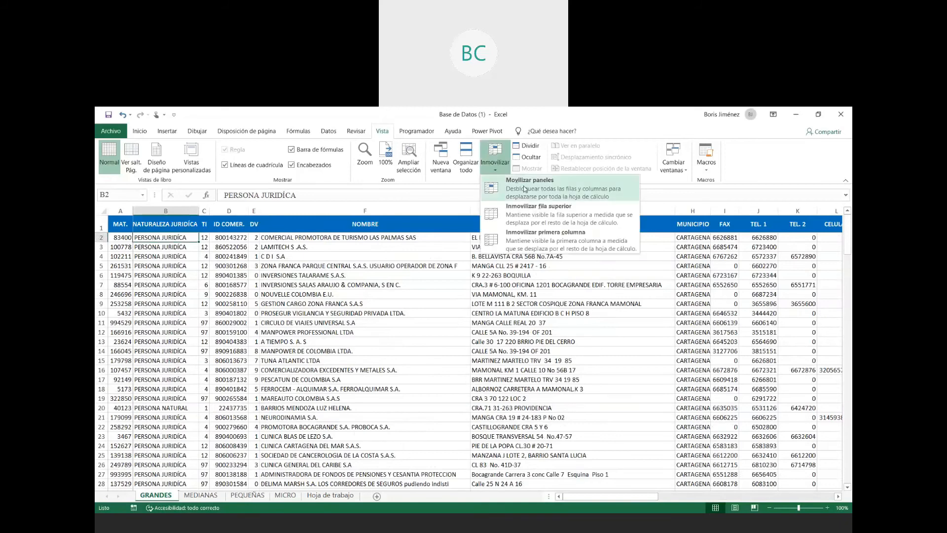
{"action": "left_click", "coordinate": [524, 189]}
{"action": "left_click", "coordinate": [227, 294]}
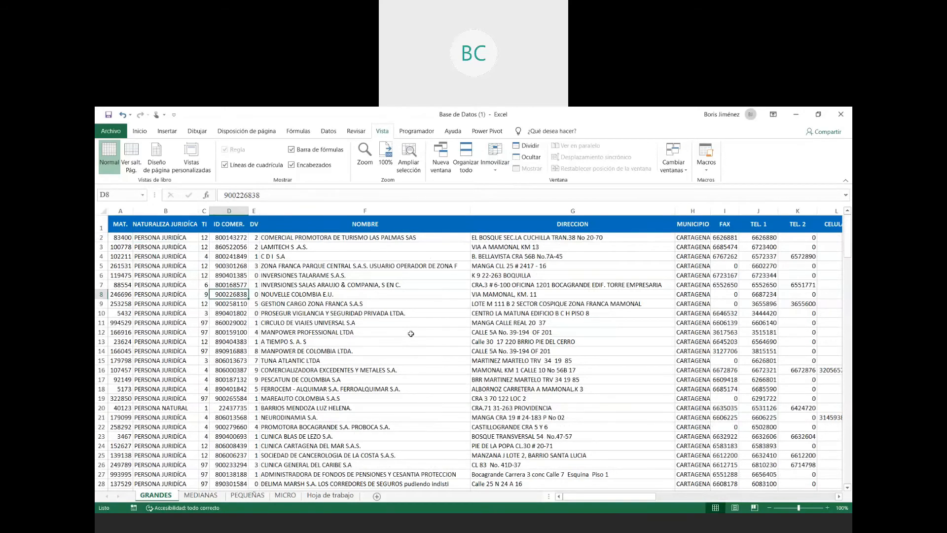
- Freeze only the first column of the GRANDES sheet and check it across the remaining columns
{"action": "left_click", "coordinate": [183, 254]}
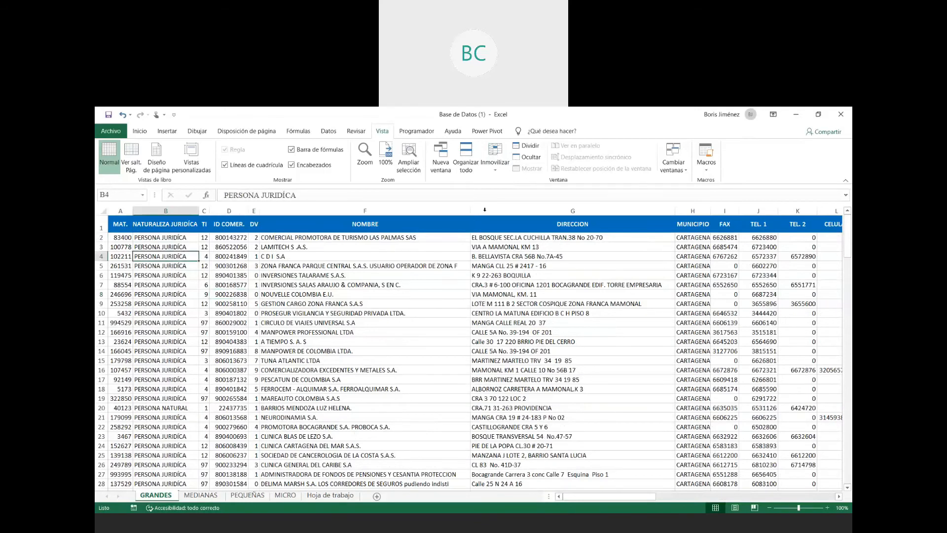
{"action": "left_click", "coordinate": [494, 170]}
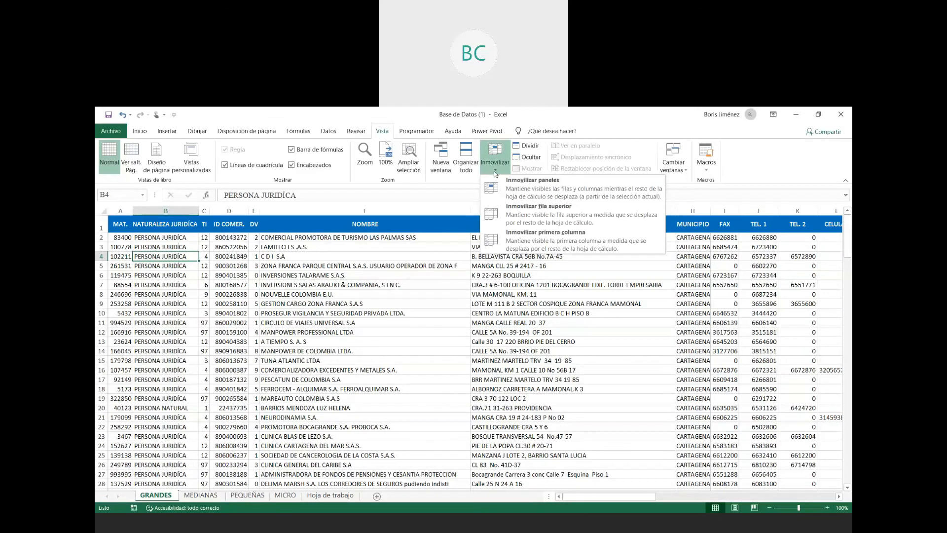
{"action": "left_click", "coordinate": [538, 245]}
{"action": "left_click_drag", "start_coordinate": [604, 497], "coordinate": [822, 501]}
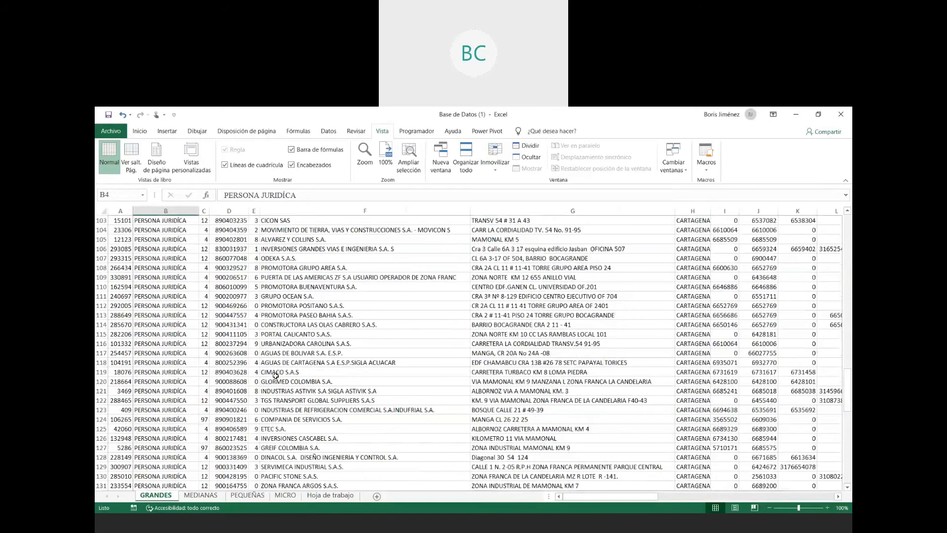
{"action": "scroll", "coordinate": [276, 376], "scroll_direction": "up", "scroll_amount": 20}
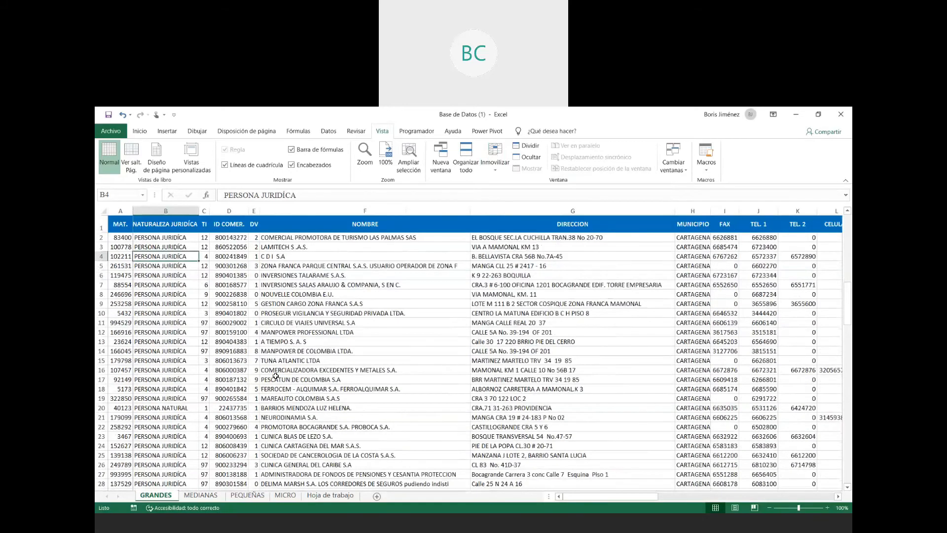
- Unfreeze the first column of the GRANDES sheet
{"action": "left_click", "coordinate": [499, 158]}
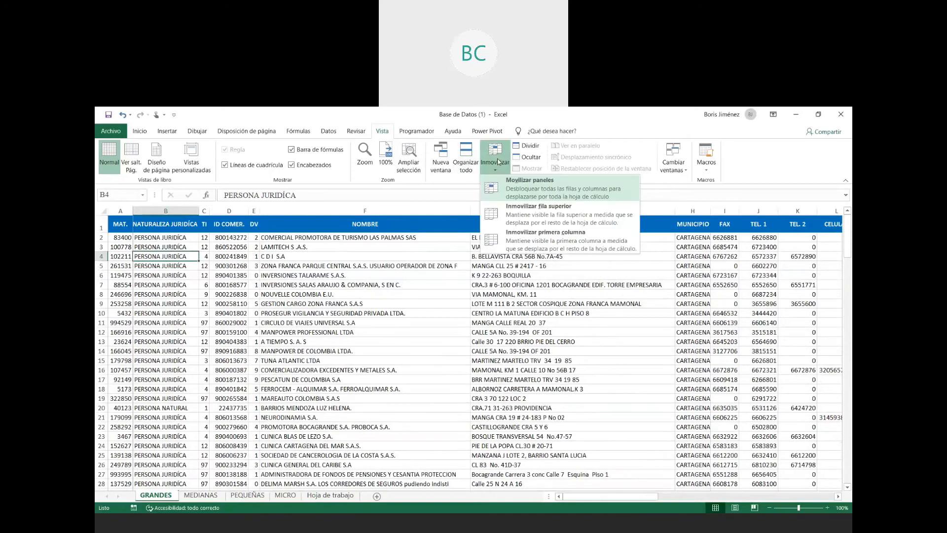
{"action": "left_click", "coordinate": [530, 184]}
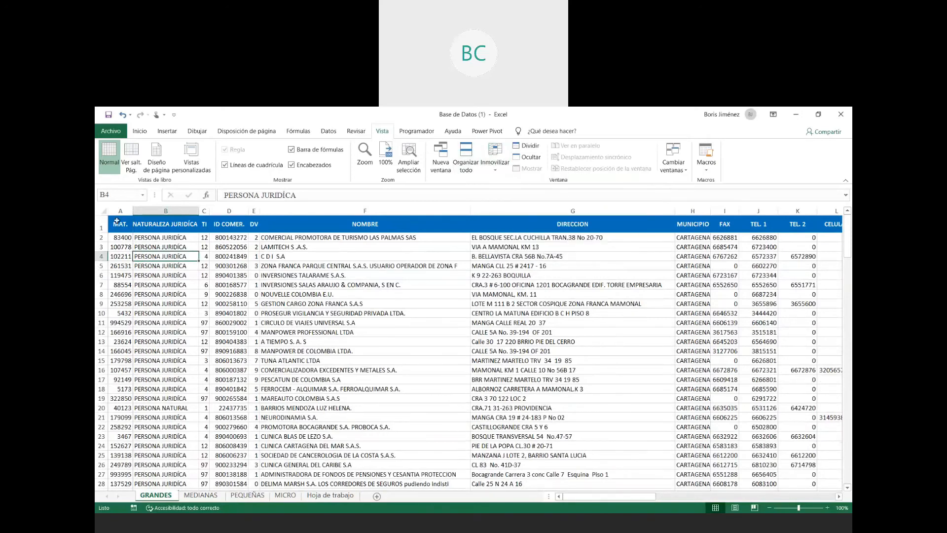
{"action": "left_click", "coordinate": [117, 222]}
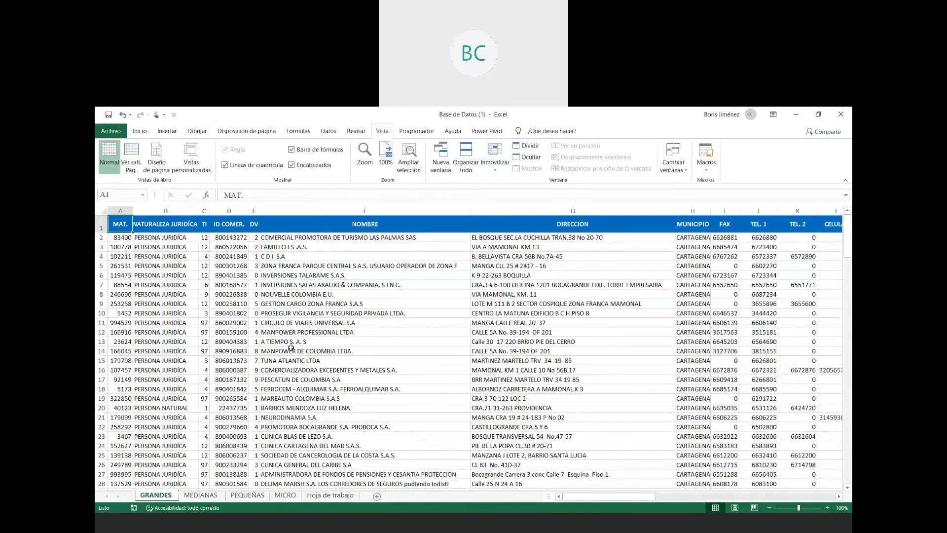
{"action": "left_click", "coordinate": [229, 303]}
- Convert the GRANDES data range starting at cell A1 into a table with a header row
{"action": "key", "text": "ctrl+Home"}
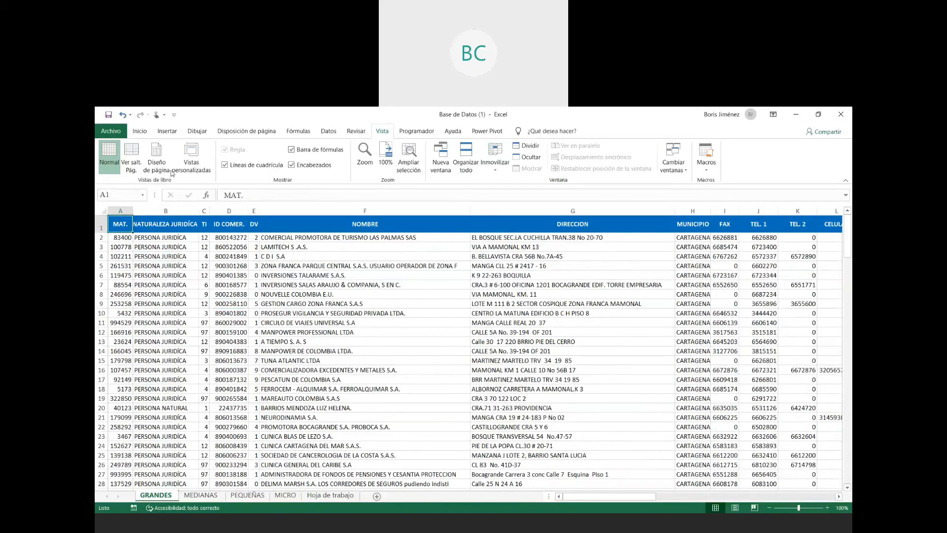
{"action": "left_click", "coordinate": [168, 134]}
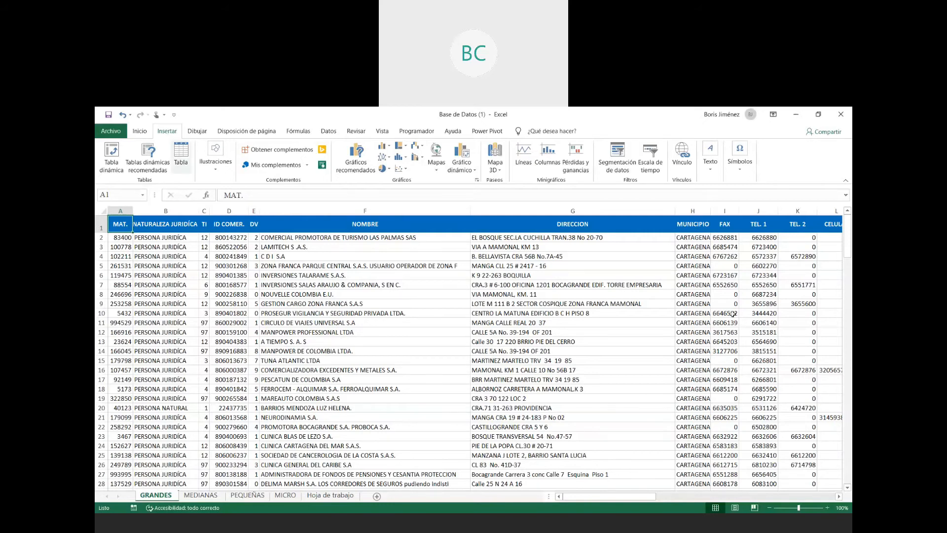
{"action": "key", "text": "ctrl+t"}
{"action": "left_click", "coordinate": [491, 385]}
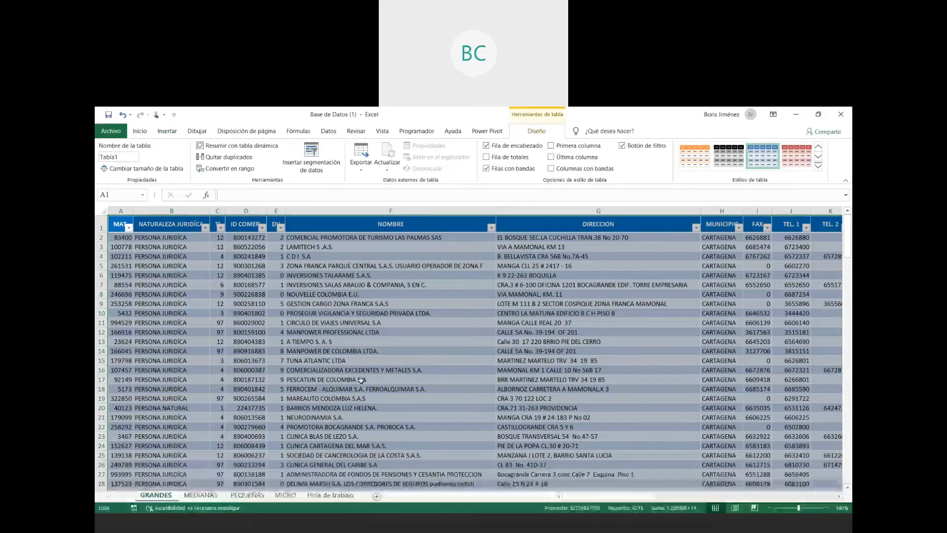
{"action": "left_click", "coordinate": [220, 333]}
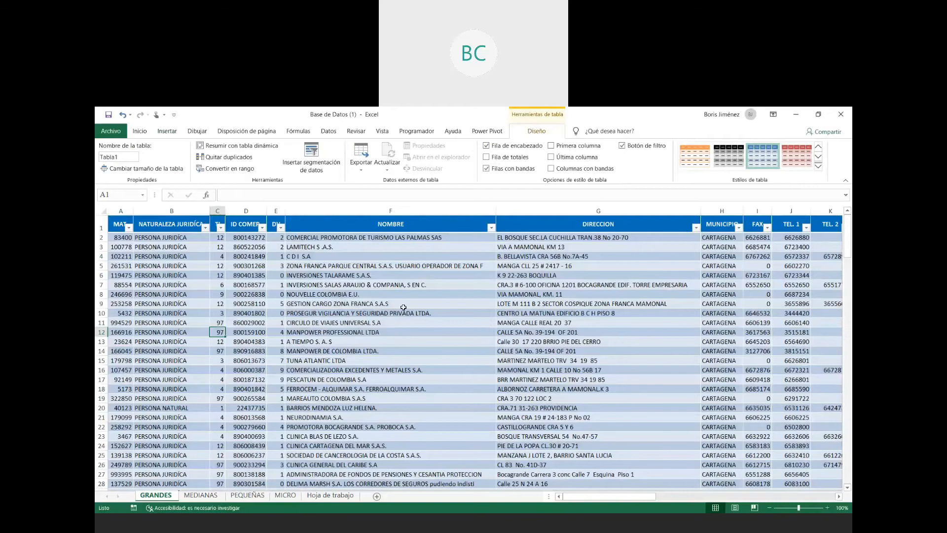
- Examine the GRANDES table rows, checking the banded formatting and how the column headings behave farther down
{"action": "scroll", "coordinate": [424, 289], "scroll_direction": "down", "scroll_amount": 4}
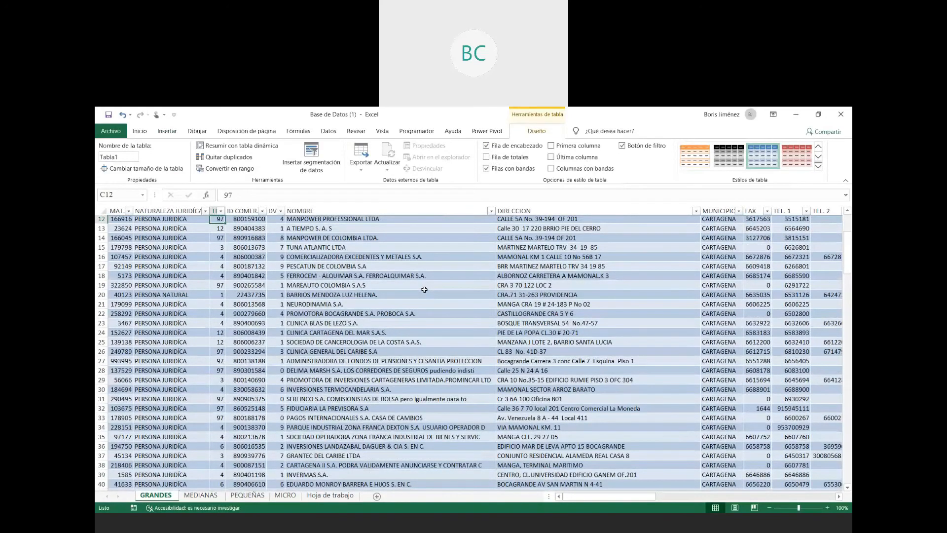
{"action": "scroll", "coordinate": [424, 290], "scroll_direction": "down", "scroll_amount": 3}
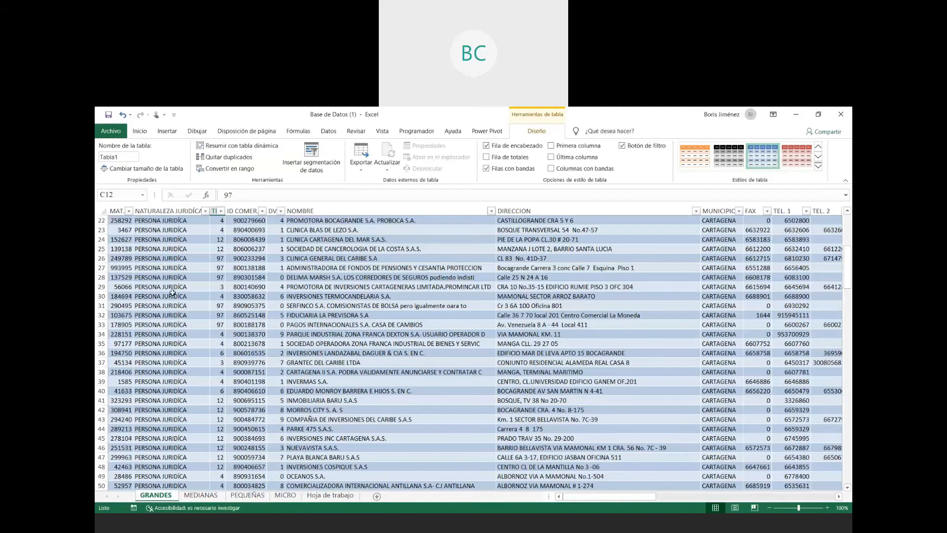
{"action": "scroll", "coordinate": [480, 332], "scroll_direction": "up", "scroll_amount": 7}
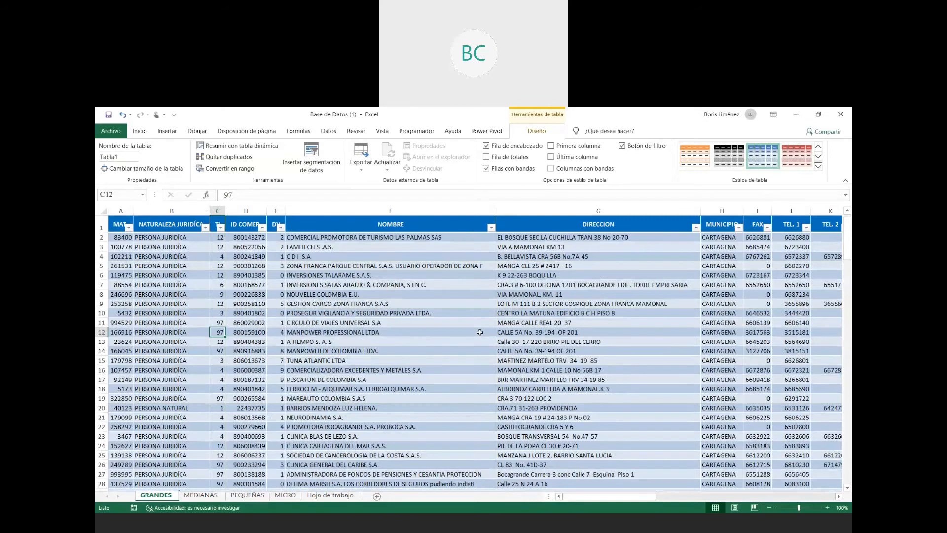
{"action": "scroll", "coordinate": [480, 332], "scroll_direction": "down", "scroll_amount": 20}
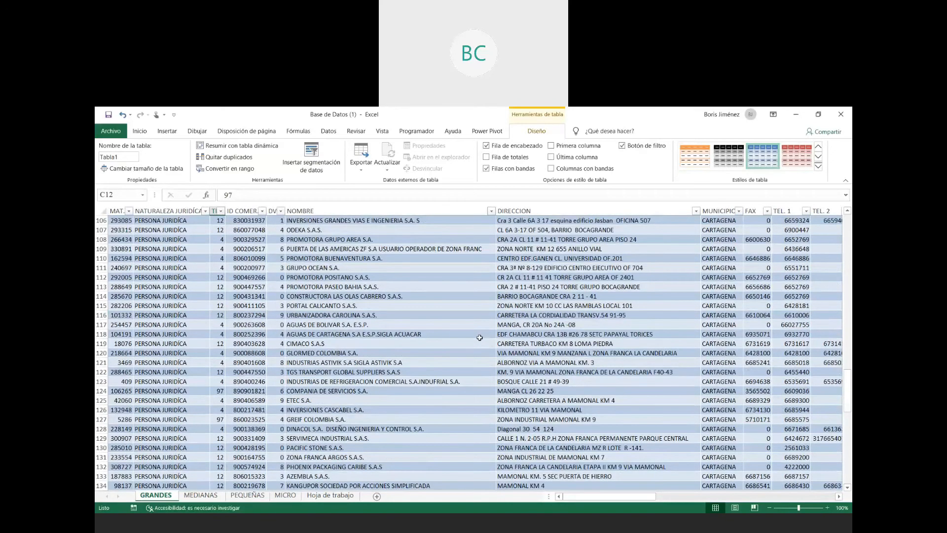
{"action": "scroll", "coordinate": [479, 337], "scroll_direction": "up", "scroll_amount": 20}
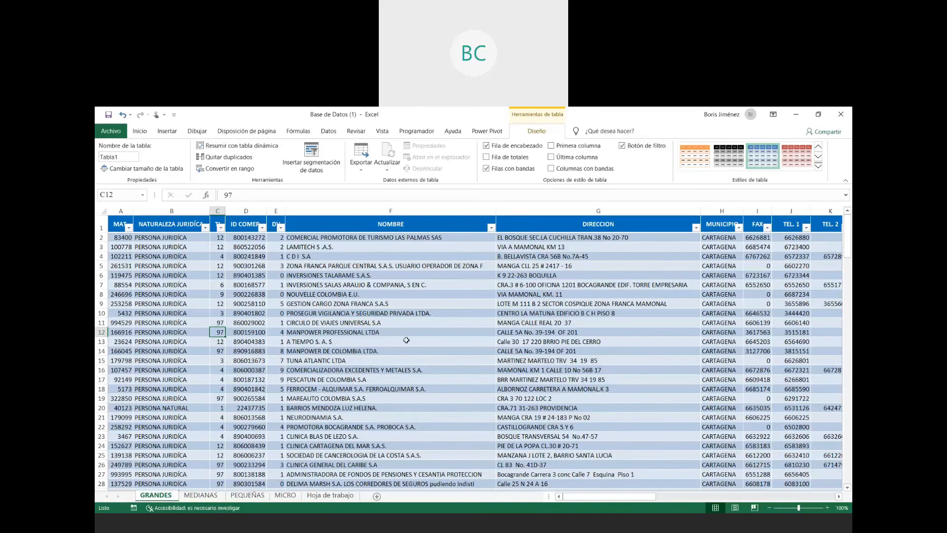
{"action": "scroll", "coordinate": [405, 344], "scroll_direction": "down", "scroll_amount": 15}
{"action": "scroll", "coordinate": [405, 344], "scroll_direction": "down", "scroll_amount": 19}
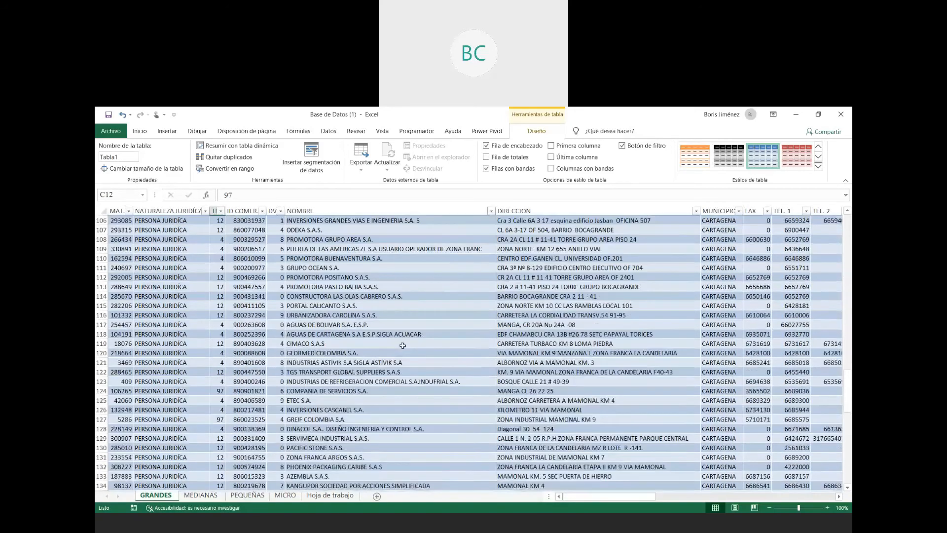
{"action": "scroll", "coordinate": [403, 345], "scroll_direction": "up", "scroll_amount": 17}
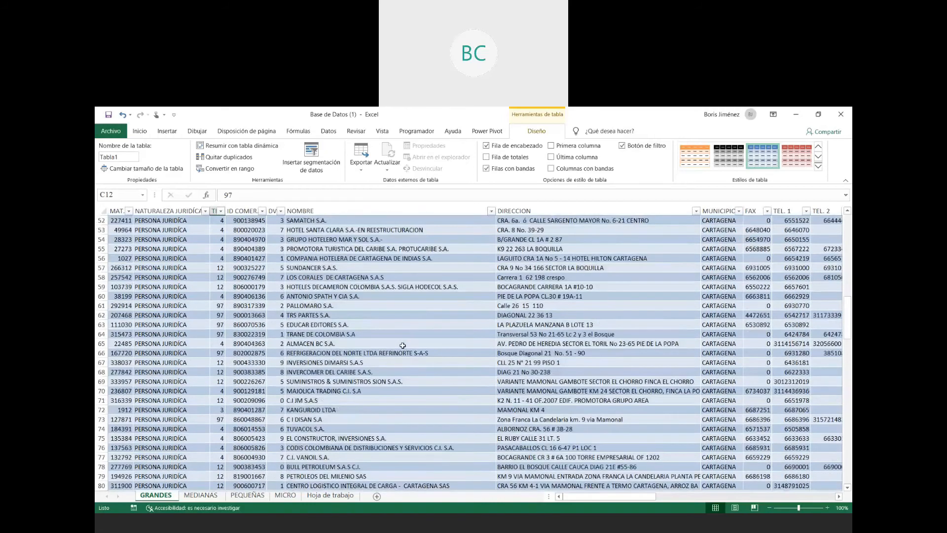
{"action": "scroll", "coordinate": [403, 345], "scroll_direction": "up", "scroll_amount": 8}
{"action": "scroll", "coordinate": [403, 346], "scroll_direction": "up", "scroll_amount": 9}
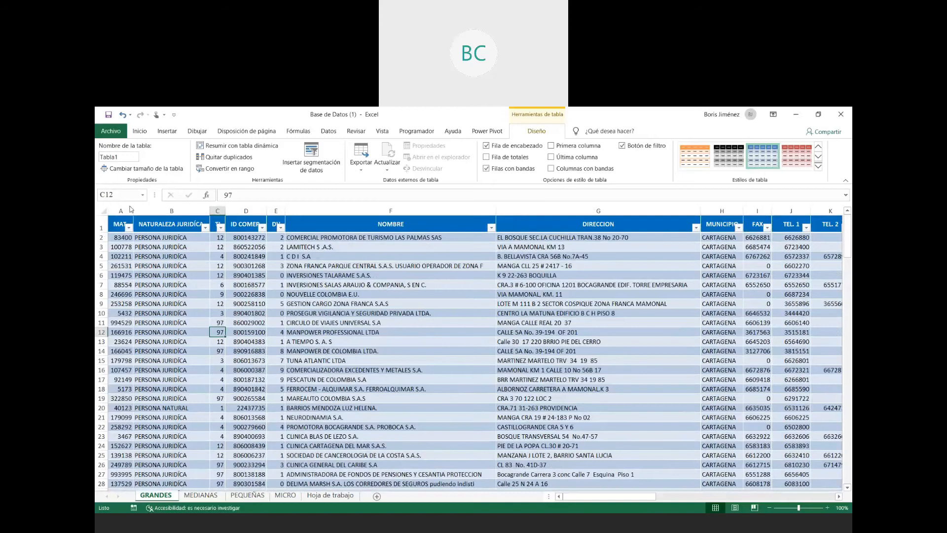
- Add a record with MAT. value 12355 in cell A182, directly below the last row of the GRANDES table
{"action": "scroll", "coordinate": [845, 210], "scroll_direction": "down", "scroll_amount": 3}
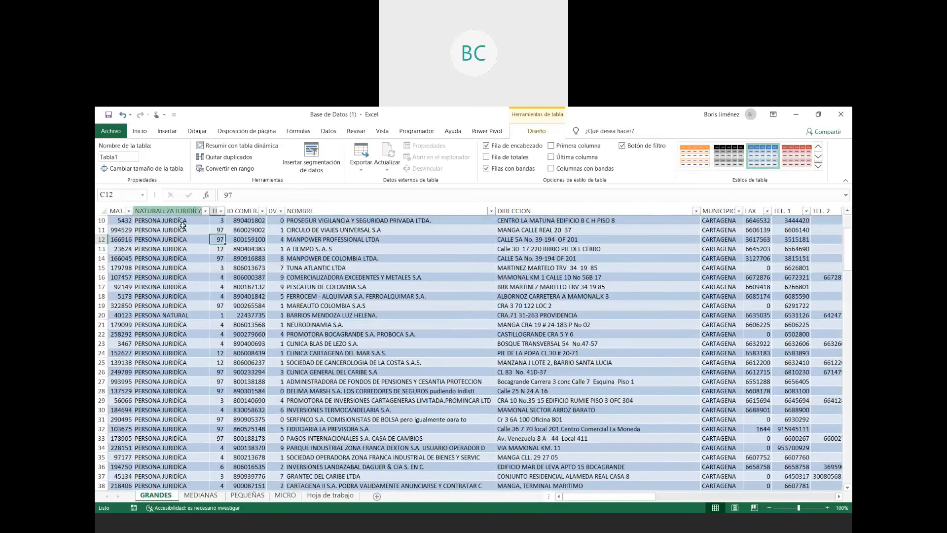
{"action": "scroll", "coordinate": [181, 242], "scroll_direction": "down", "scroll_amount": 3}
{"action": "scroll", "coordinate": [182, 241], "scroll_direction": "down", "scroll_amount": 20}
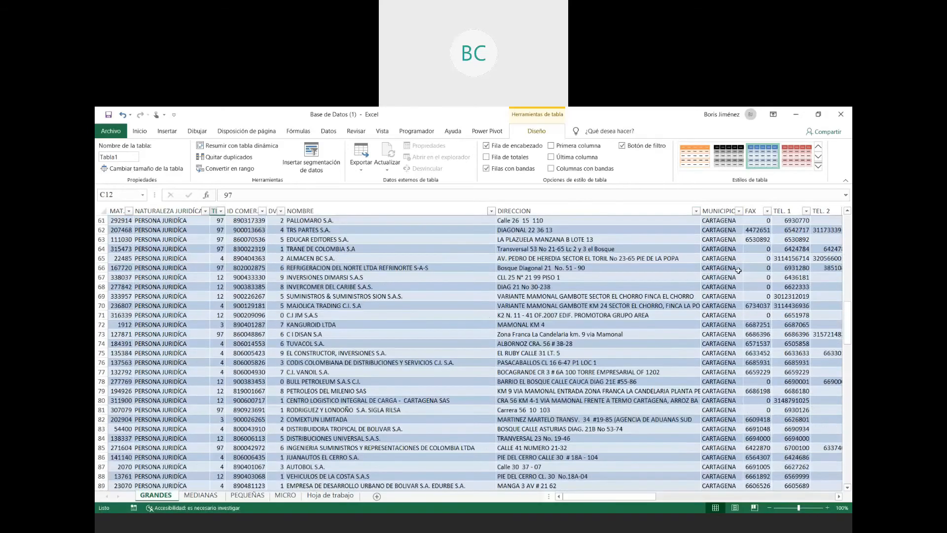
{"action": "scroll", "coordinate": [680, 341], "scroll_direction": "down", "scroll_amount": 20}
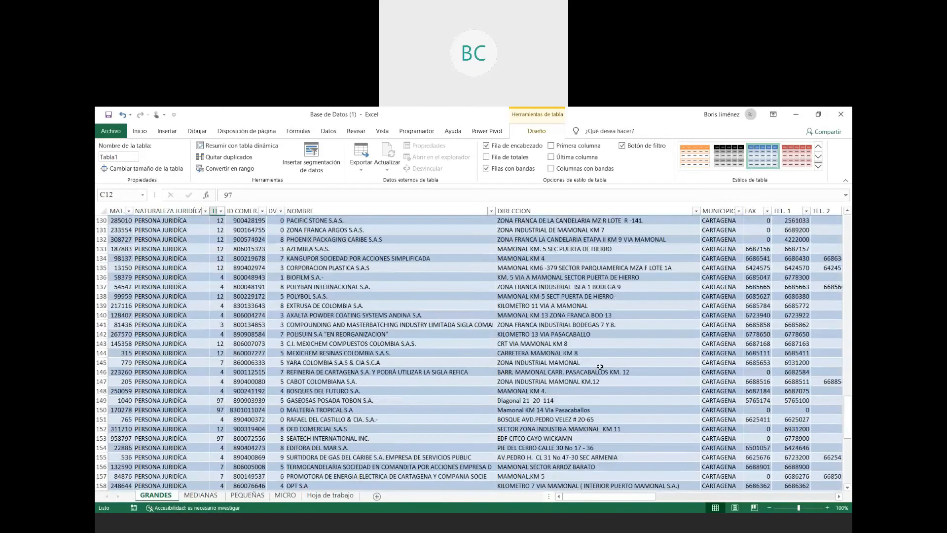
{"action": "scroll", "coordinate": [111, 268], "scroll_direction": "down", "scroll_amount": 2}
{"action": "left_click", "coordinate": [118, 259]}
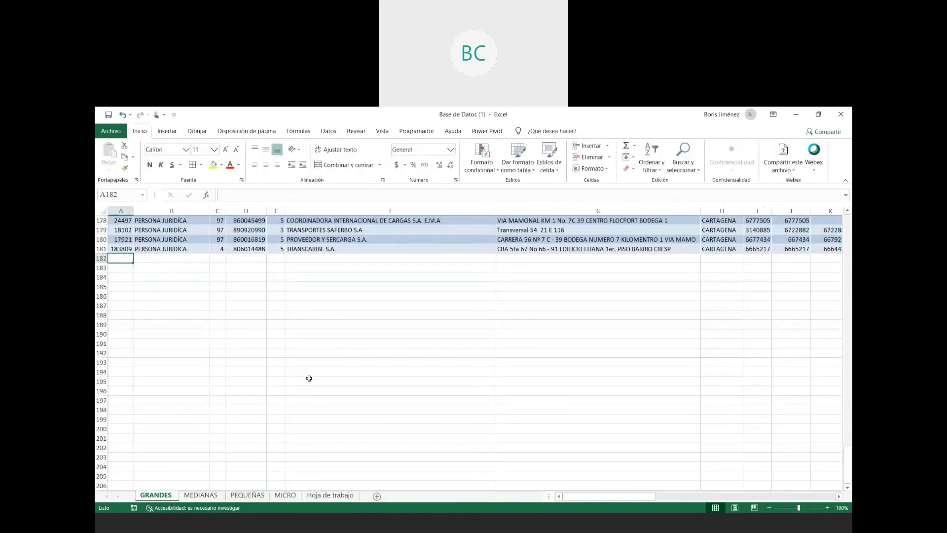
{"action": "type", "text": "12355"}
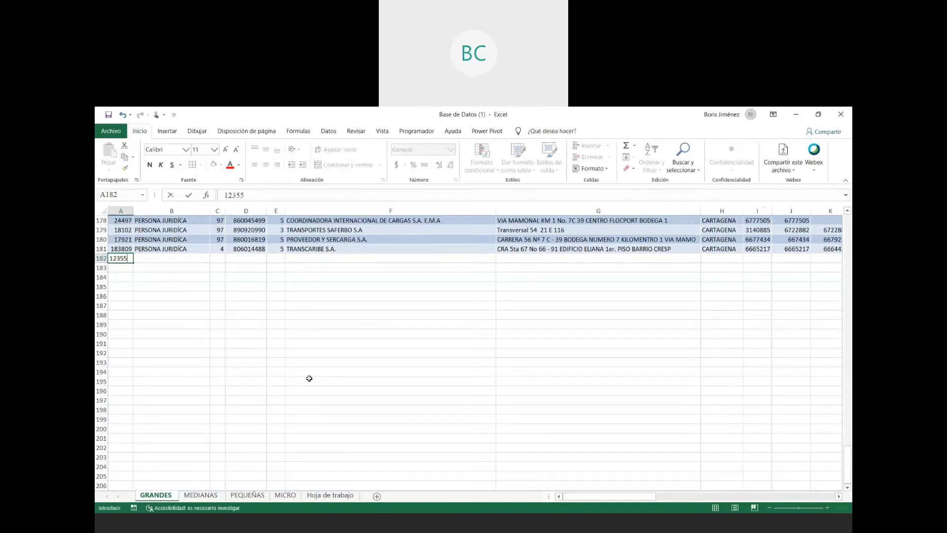
{"action": "key", "text": "Tab"}
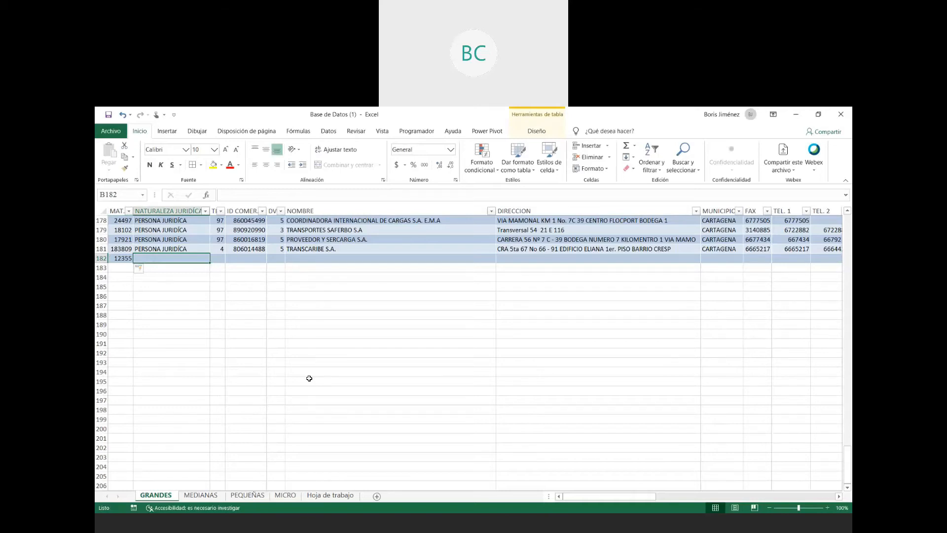
- Undo the table expansion and the 12355 entry in row 182, and go back to the table's first rows
{"action": "key", "text": "ctrl+z"}
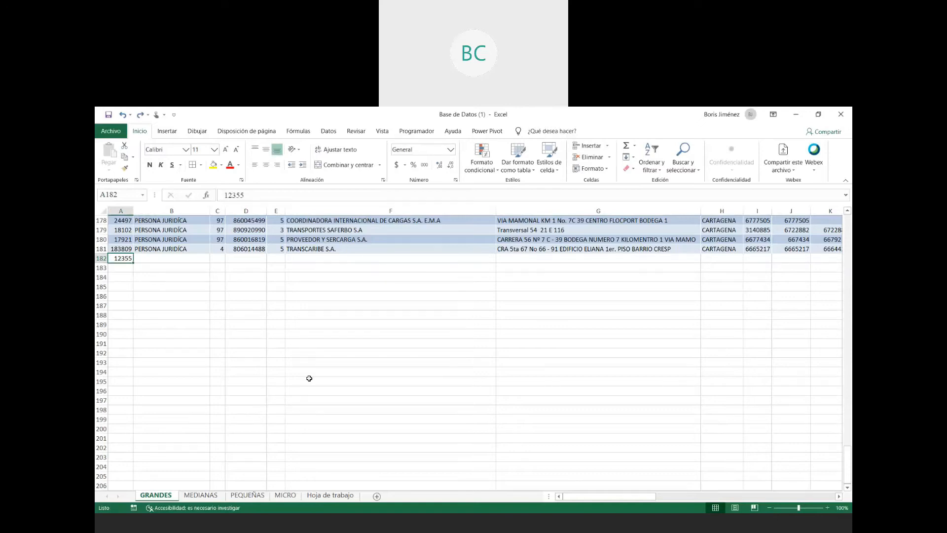
{"action": "key", "text": "ctrl+z"}
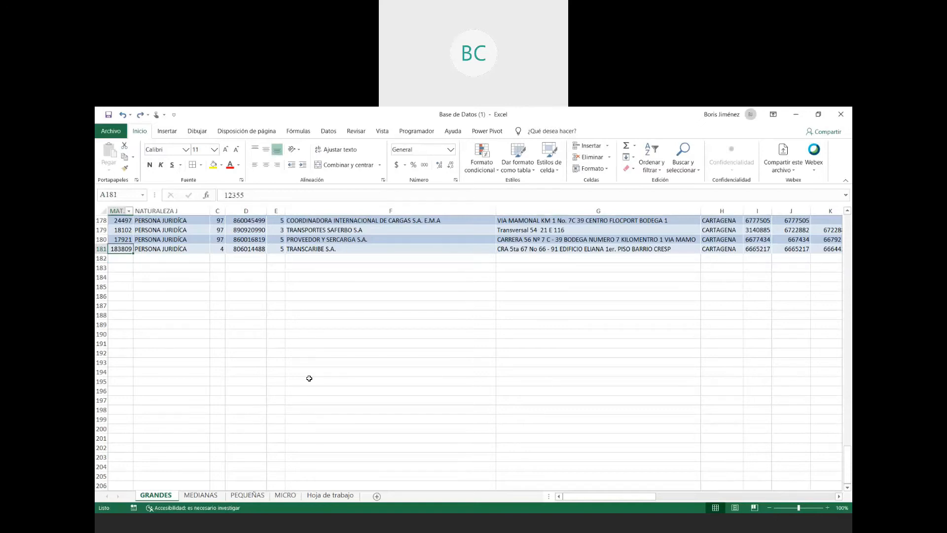
{"action": "scroll", "coordinate": [367, 432], "scroll_direction": "up", "scroll_amount": 20}
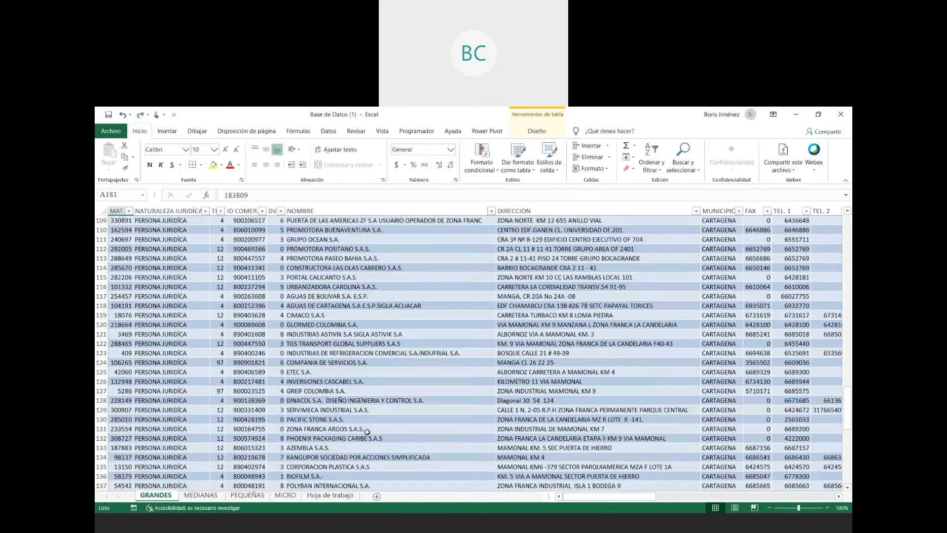
{"action": "scroll", "coordinate": [367, 432], "scroll_direction": "up", "scroll_amount": 20}
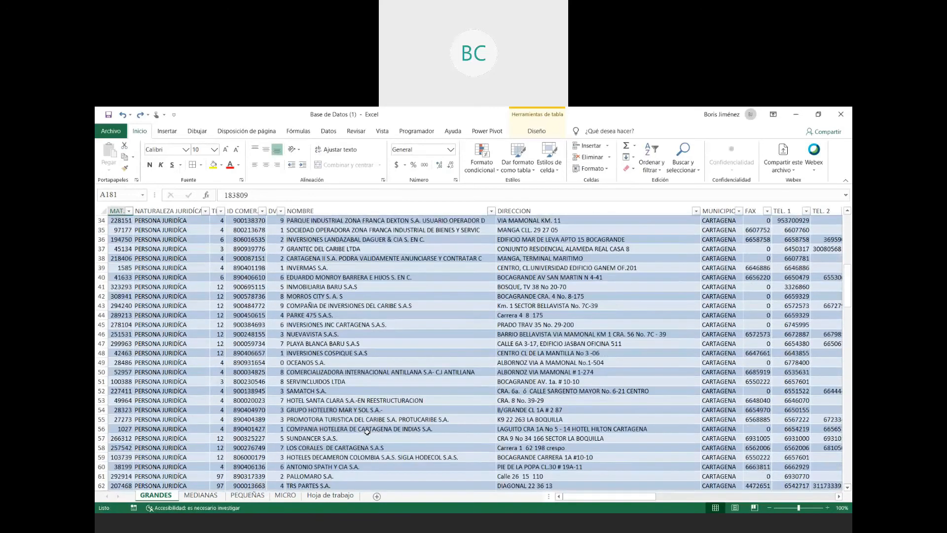
{"action": "left_click", "coordinate": [228, 344]}
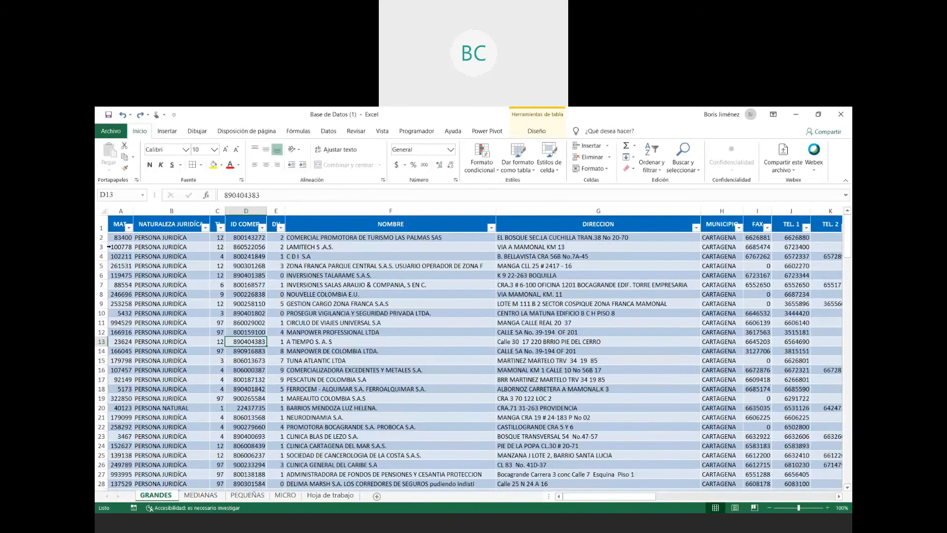
- Check the full extent of the GRANDES table by selecting from A1 to its last cell, and return to A1
{"action": "left_click", "coordinate": [123, 223]}
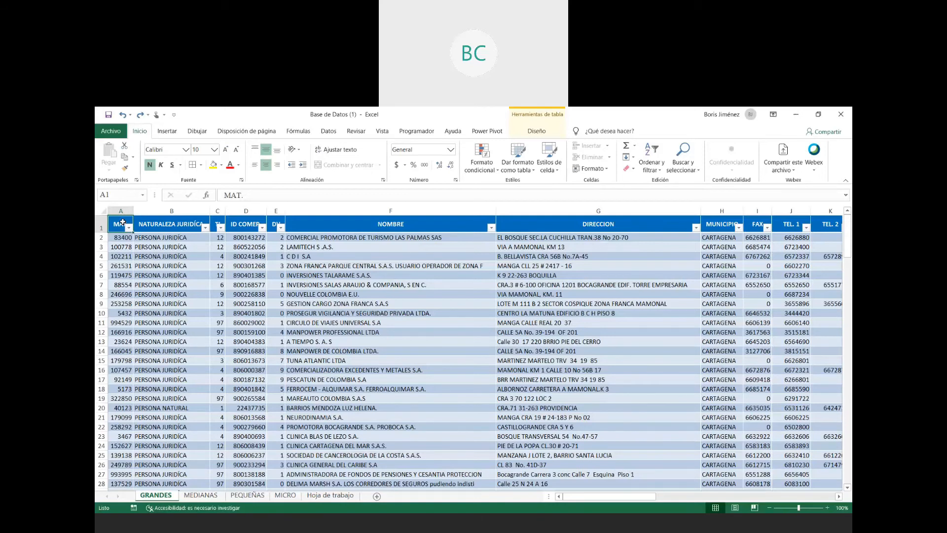
{"action": "key", "text": "ctrl+shift+End"}
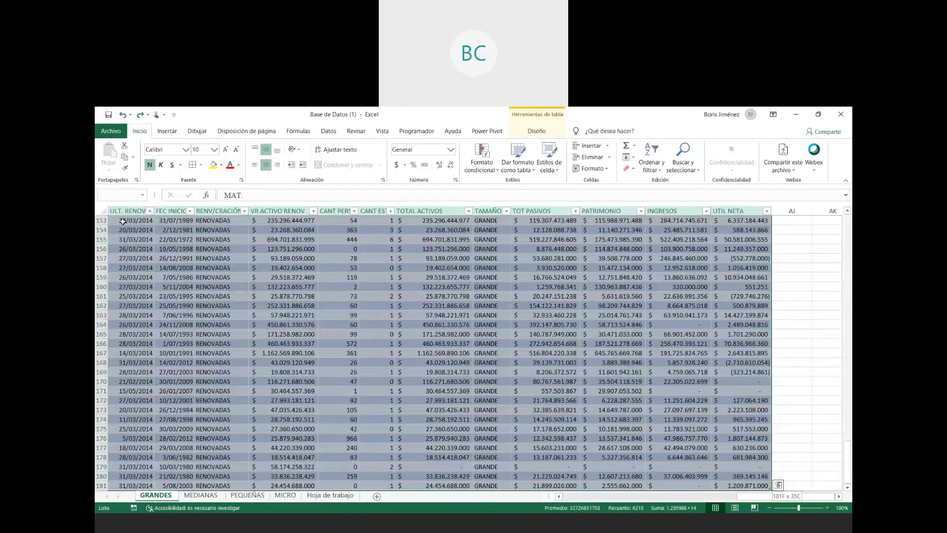
{"action": "key", "text": "ctrl+Home"}
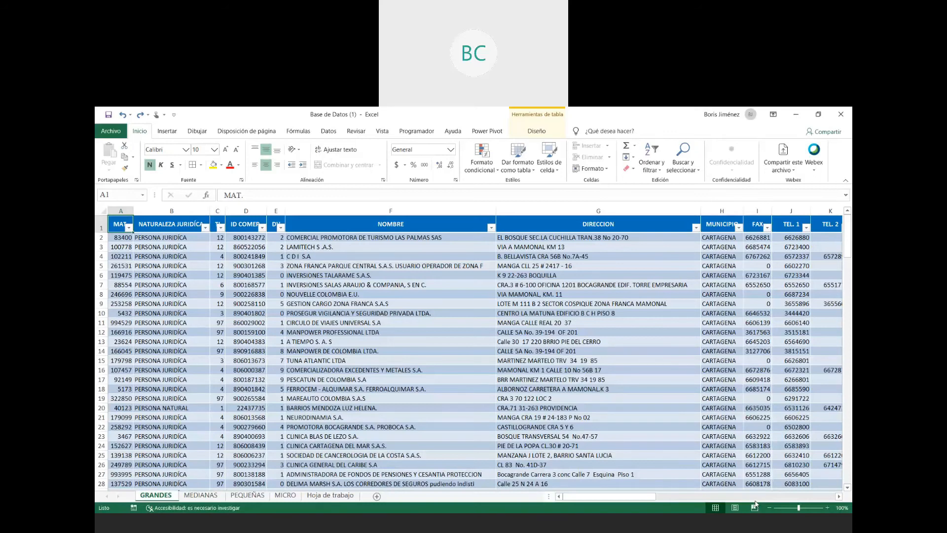
- Create a pivot table from the entire GRANDES table (Tabla1), placing the report on a new worksheet
{"action": "key", "text": "ctrl+shift+Right"}
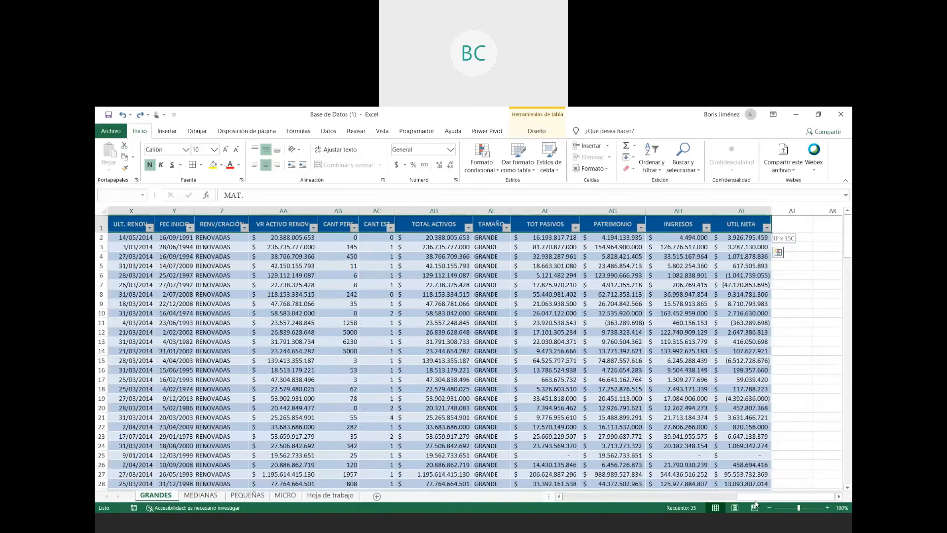
{"action": "key", "text": "ctrl+shift+Down"}
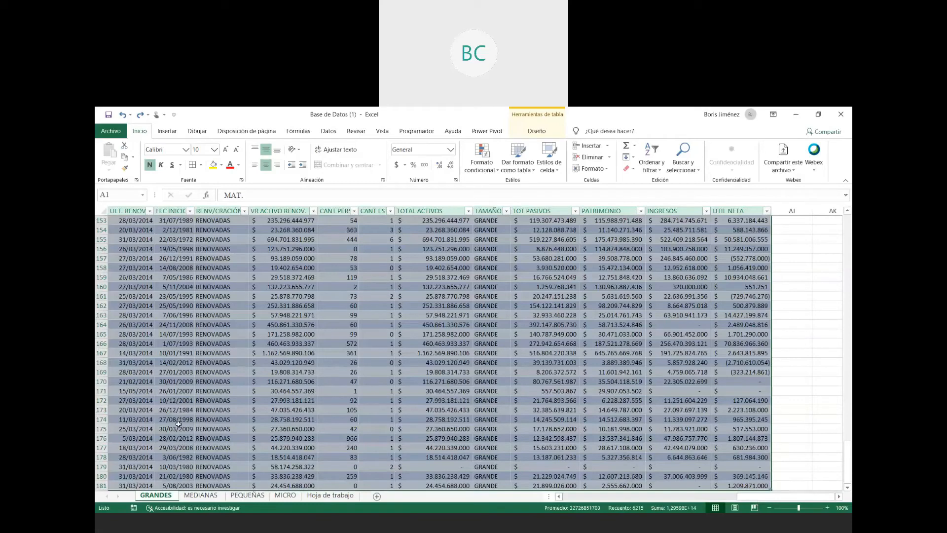
{"action": "left_click", "coordinate": [167, 131]}
{"action": "left_click", "coordinate": [112, 158]}
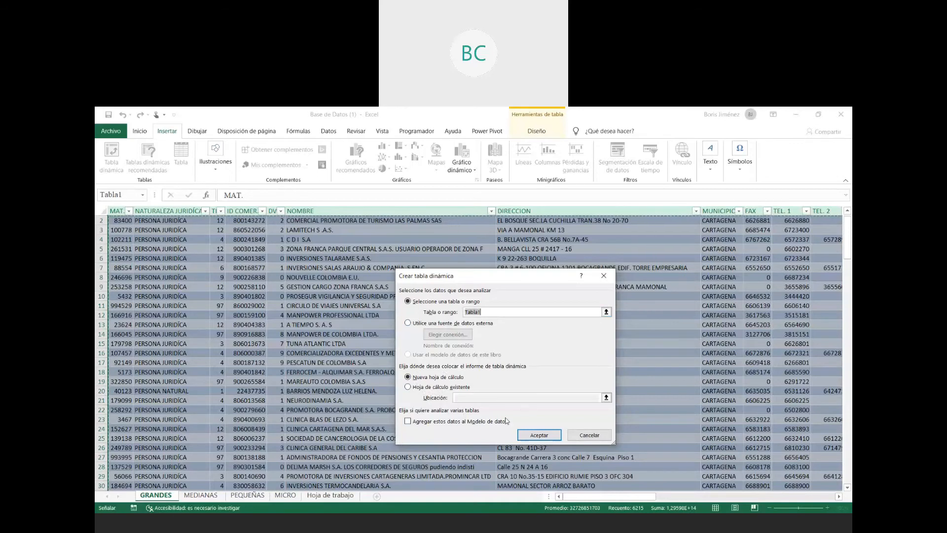
{"action": "left_click", "coordinate": [541, 436]}
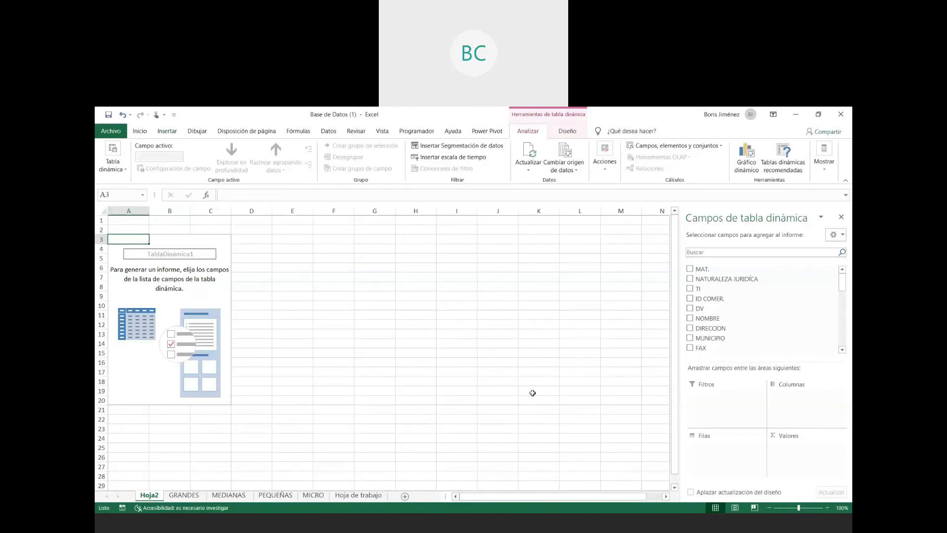
{"action": "left_click", "coordinate": [161, 269]}
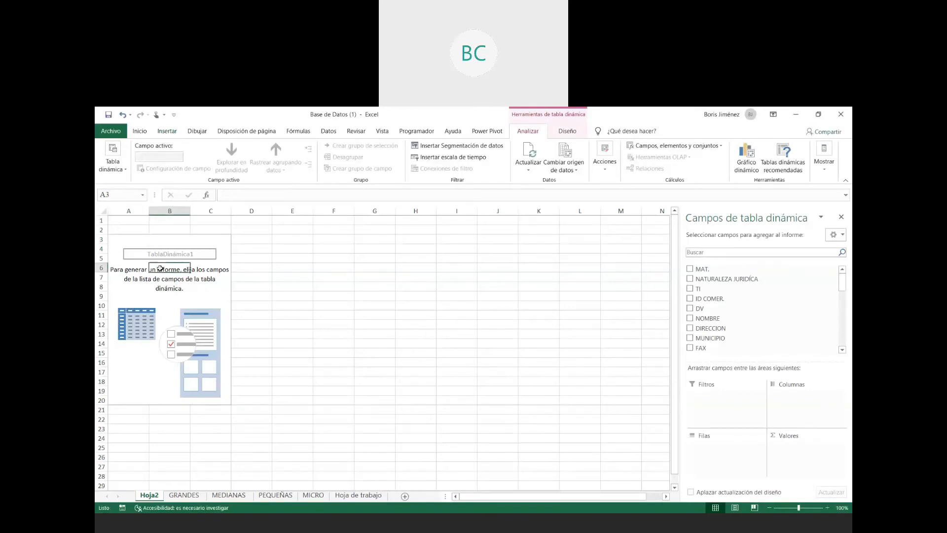
{"action": "left_click", "coordinate": [141, 307]}
{"action": "left_click", "coordinate": [126, 378]}
{"action": "left_click", "coordinate": [178, 319]}
{"action": "left_click", "coordinate": [135, 261]}
{"action": "left_click", "coordinate": [178, 249]}
{"action": "left_click", "coordinate": [177, 276]}
{"action": "left_click_drag", "start_coordinate": [181, 290], "coordinate": [188, 283]}
{"action": "key", "text": "Return"}
{"action": "left_click", "coordinate": [129, 270]}
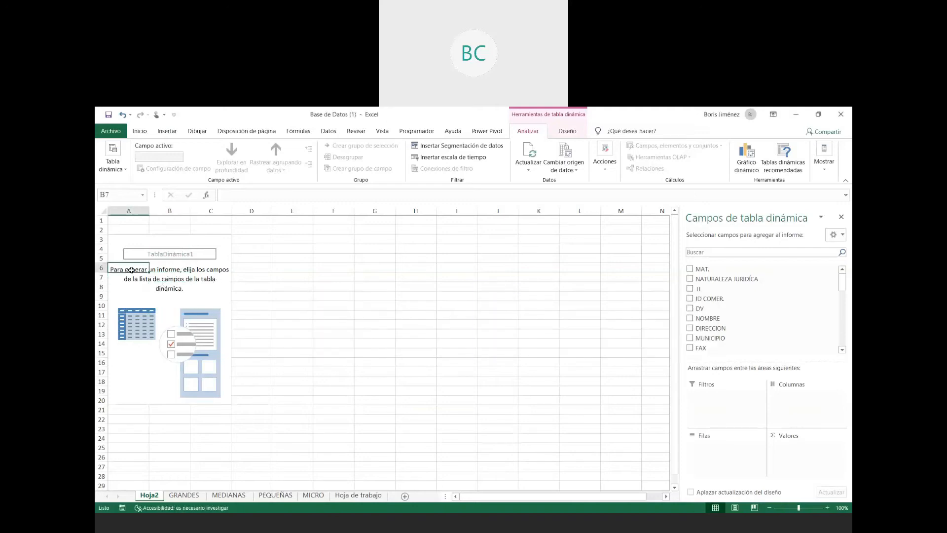
{"action": "left_click", "coordinate": [204, 316]}
{"action": "left_click", "coordinate": [169, 346]}
{"action": "left_click", "coordinate": [161, 307]}
{"action": "left_click", "coordinate": [201, 375]}
{"action": "left_click", "coordinate": [201, 343]}
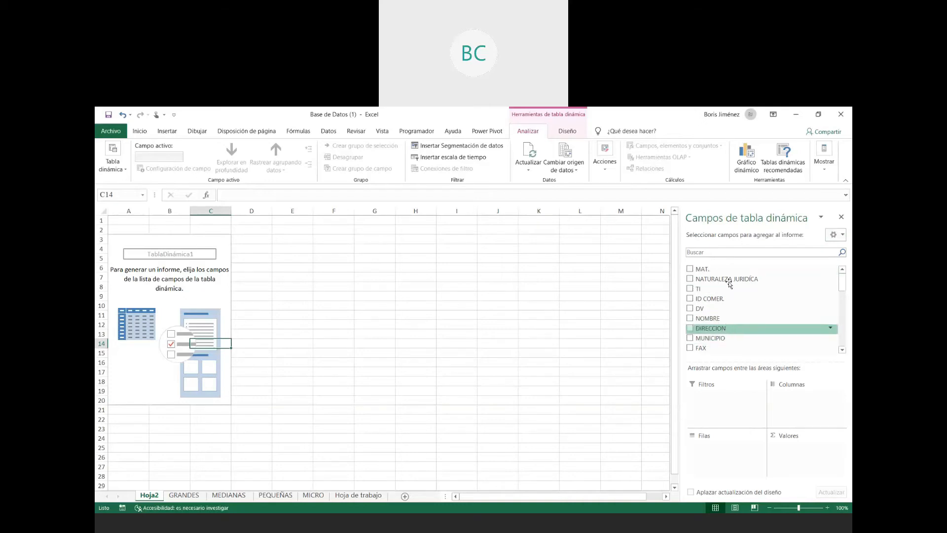
- Look through the pivot table's list of available fields and return to its beginning
{"action": "scroll", "coordinate": [723, 317], "scroll_direction": "down", "scroll_amount": 5}
{"action": "scroll", "coordinate": [728, 303], "scroll_direction": "down", "scroll_amount": 3}
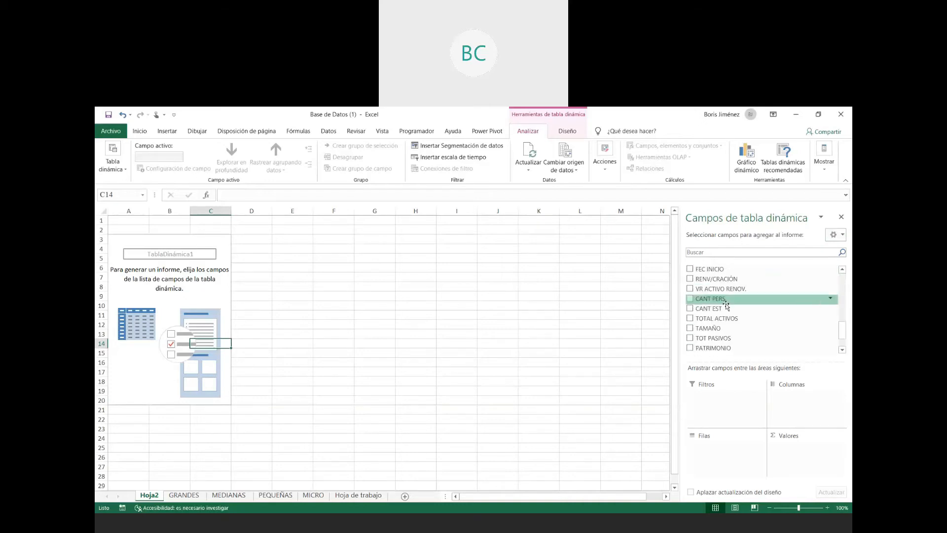
{"action": "scroll", "coordinate": [726, 317], "scroll_direction": "up", "scroll_amount": 5}
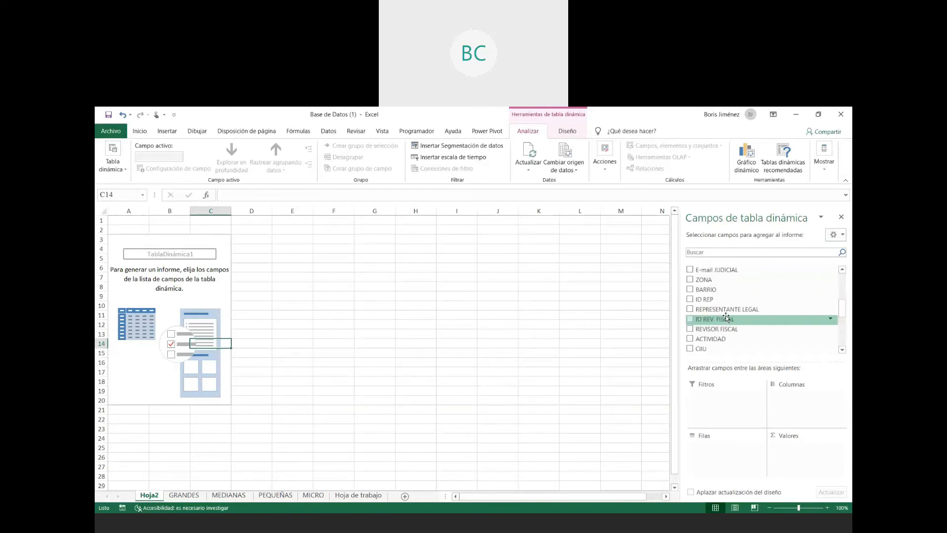
{"action": "scroll", "coordinate": [727, 317], "scroll_direction": "up", "scroll_amount": 4}
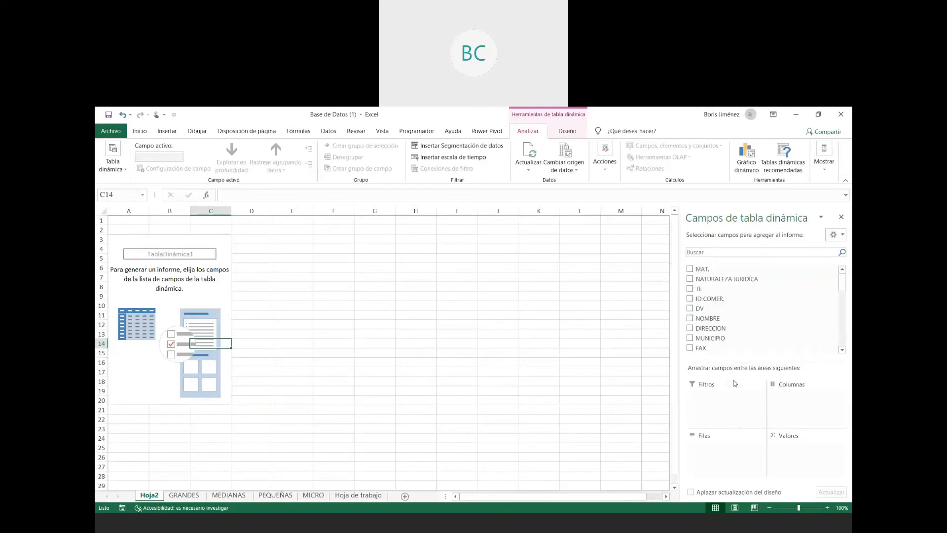
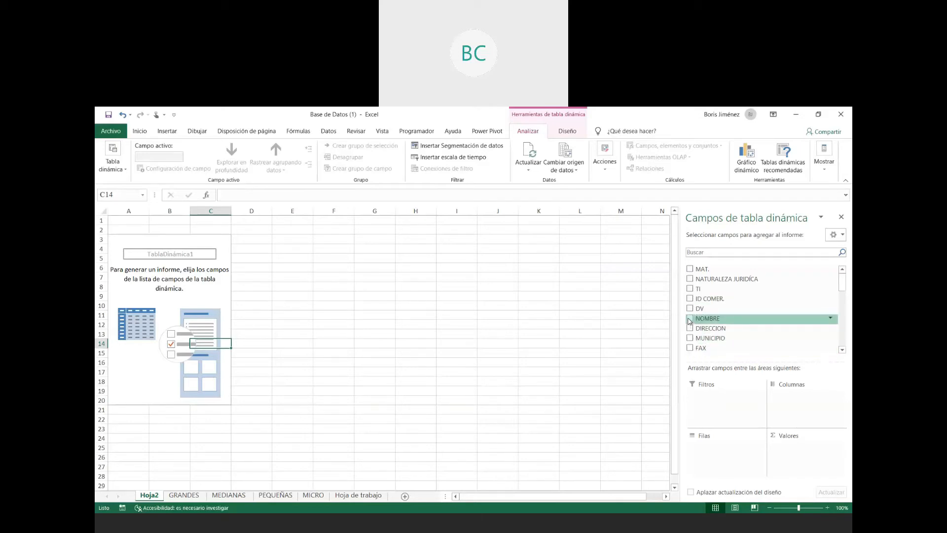
- Add NOMBRE to the pivot table's rows, then place ID COMER. in the columns and move it to the rows beneath NOMBRE
{"action": "left_click", "coordinate": [690, 319]}
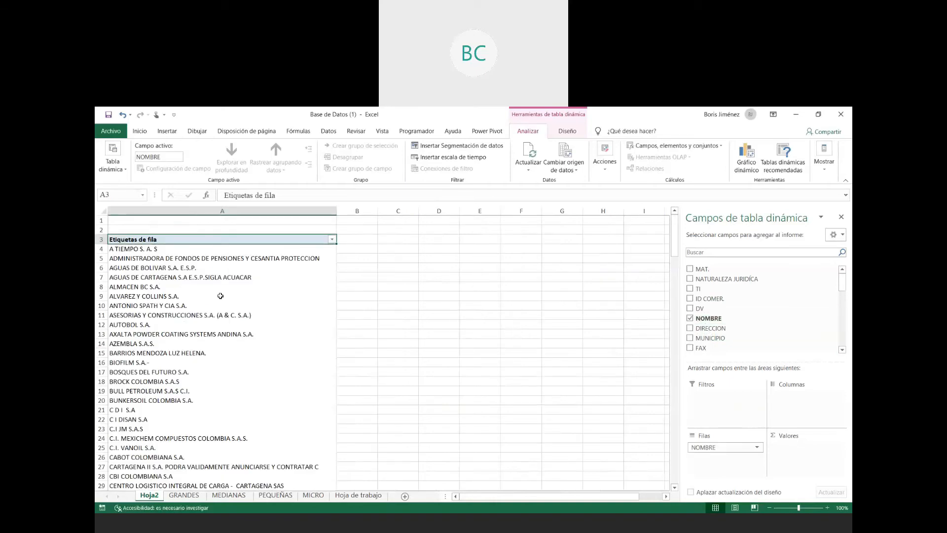
{"action": "scroll", "coordinate": [221, 297], "scroll_direction": "down", "scroll_amount": 20}
{"action": "scroll", "coordinate": [220, 297], "scroll_direction": "down", "scroll_amount": 8}
{"action": "scroll", "coordinate": [220, 299], "scroll_direction": "up", "scroll_amount": 20}
{"action": "scroll", "coordinate": [220, 302], "scroll_direction": "up", "scroll_amount": 20}
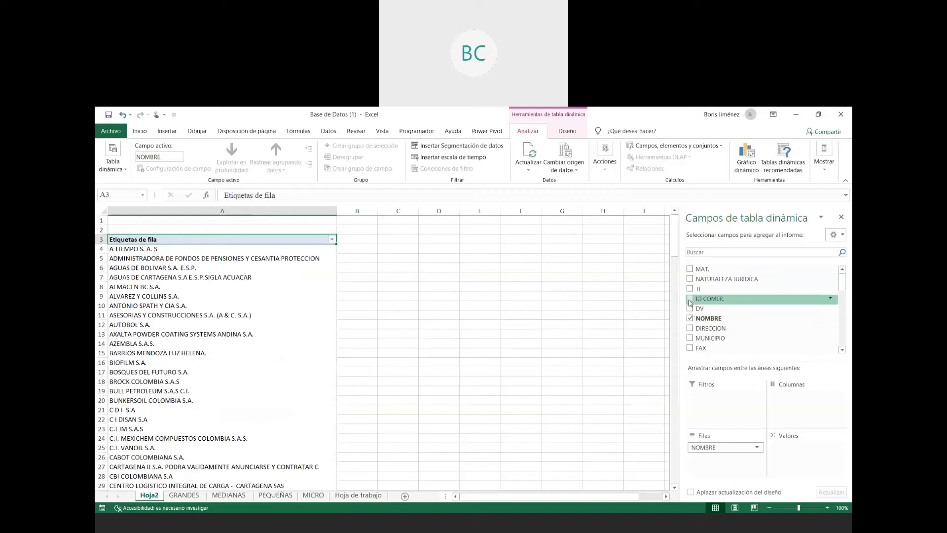
{"action": "left_click_drag", "start_coordinate": [689, 303], "coordinate": [803, 400]}
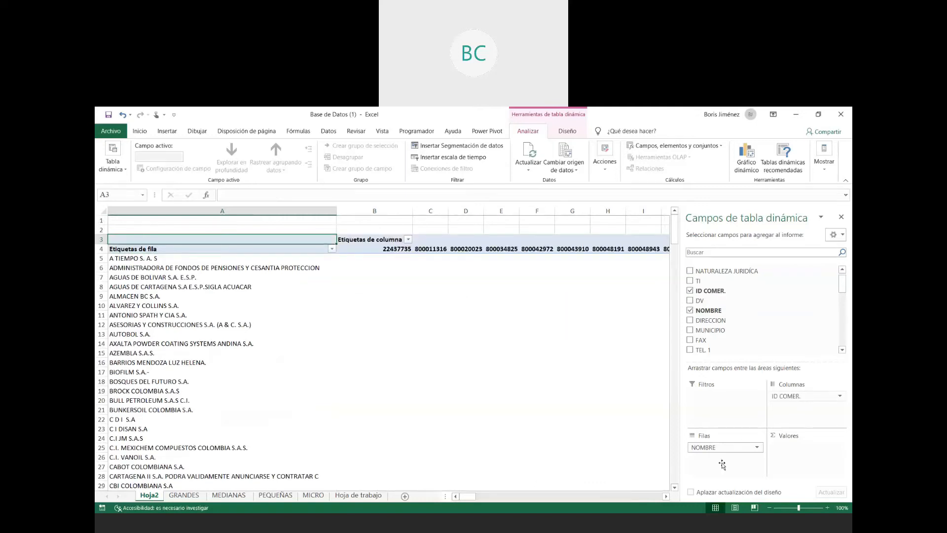
{"action": "left_click_drag", "start_coordinate": [721, 465], "coordinate": [721, 466]}
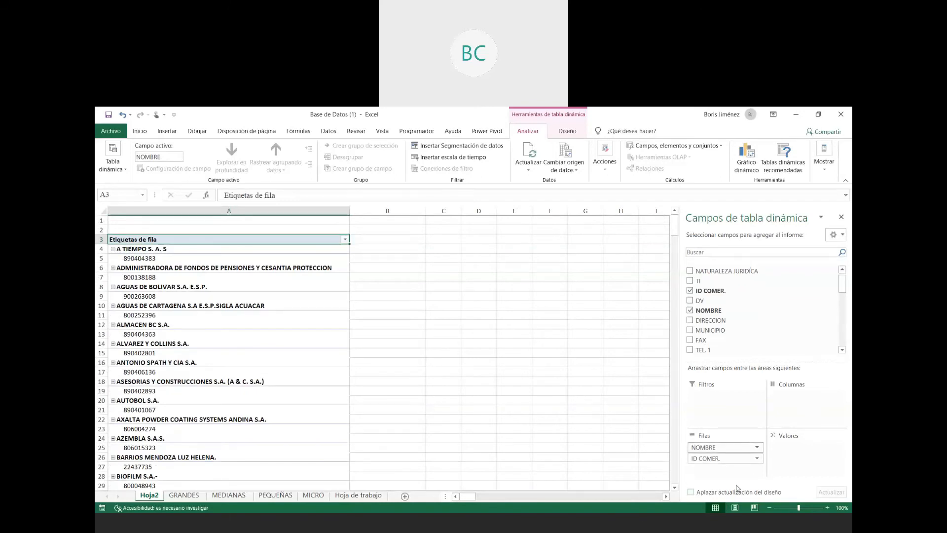
- Configure the NOMBRE field with no subtotals, item labels in tabular format and repeated item labels
{"action": "left_click", "coordinate": [755, 447]}
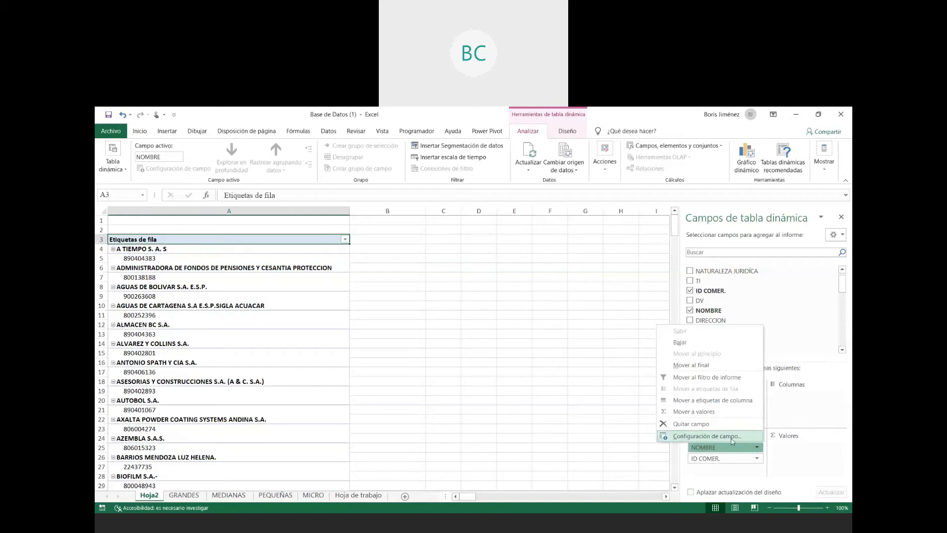
{"action": "left_click", "coordinate": [733, 440]}
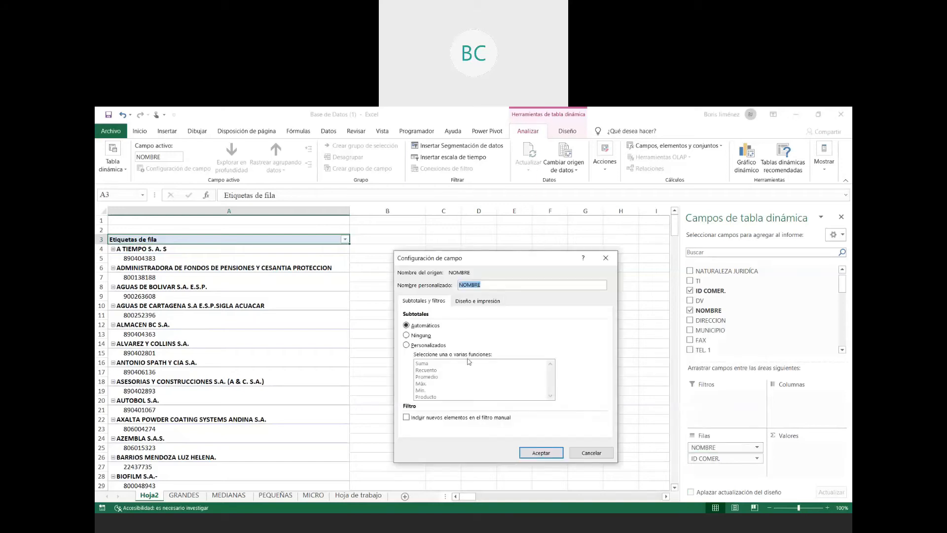
{"action": "left_click", "coordinate": [419, 335]}
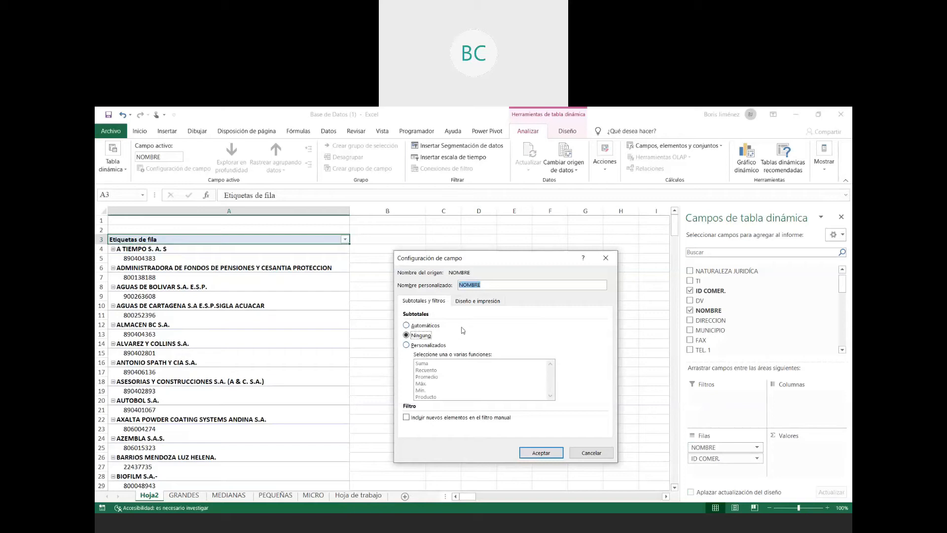
{"action": "left_click", "coordinate": [478, 303]}
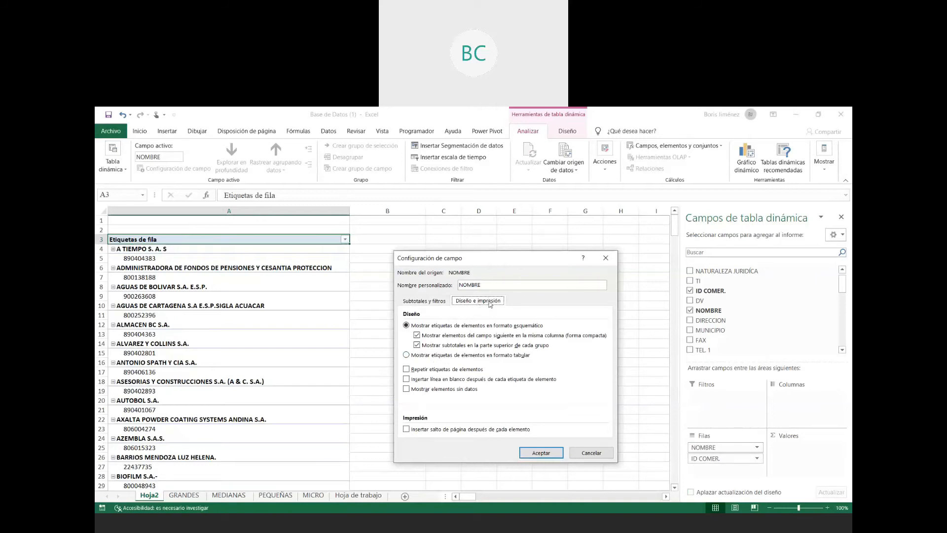
{"action": "left_click", "coordinate": [459, 357]}
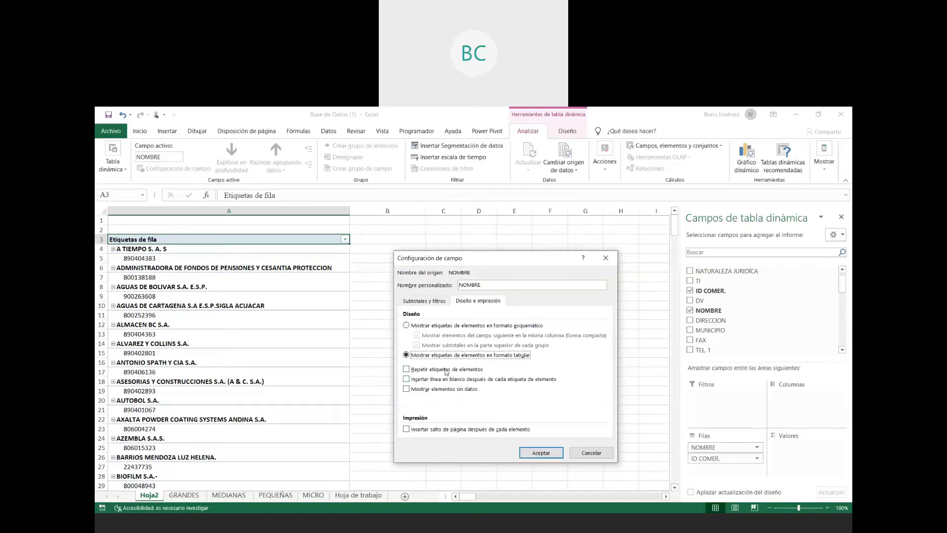
{"action": "left_click", "coordinate": [446, 370]}
{"action": "left_click", "coordinate": [539, 453]}
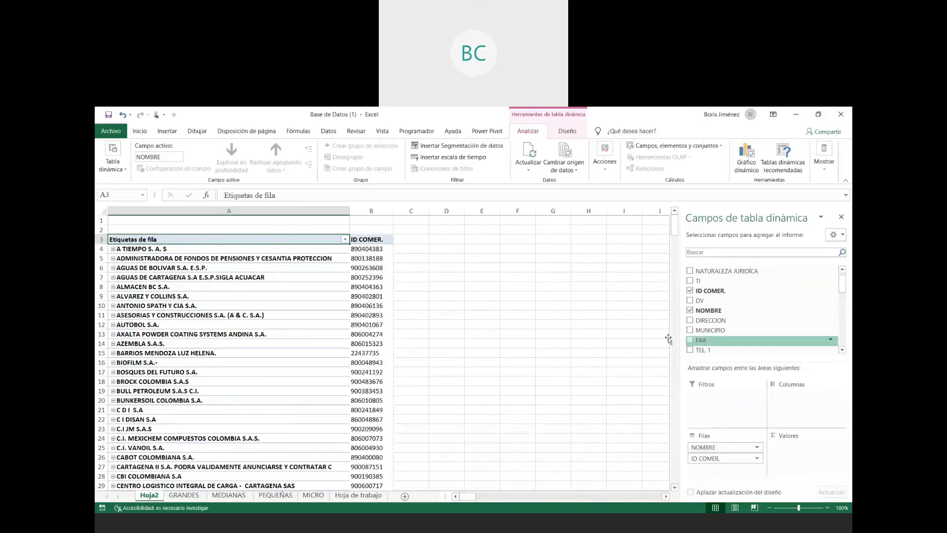
- Add DIRECCION to the rows and set the ID COMER. field to tabular format with repeated item labels
{"action": "left_click", "coordinate": [690, 321]}
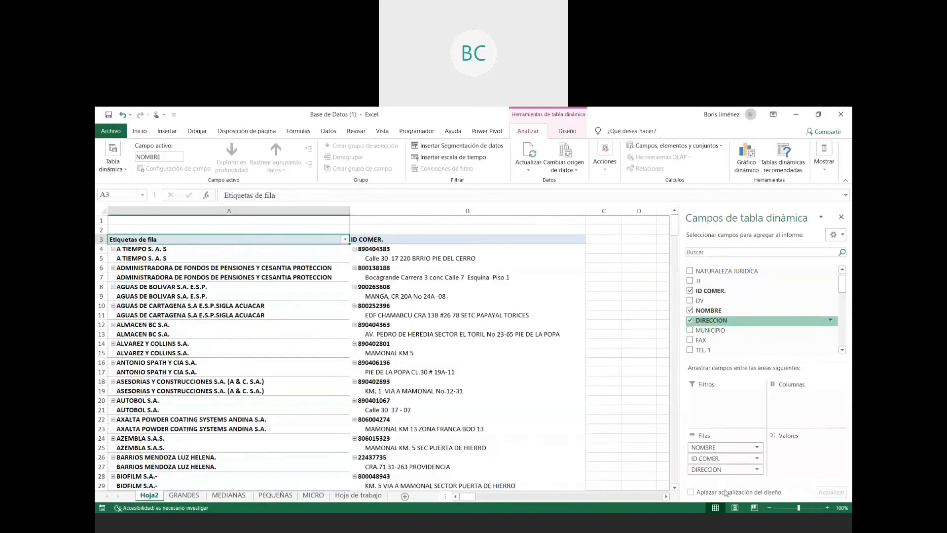
{"action": "left_click", "coordinate": [753, 458]}
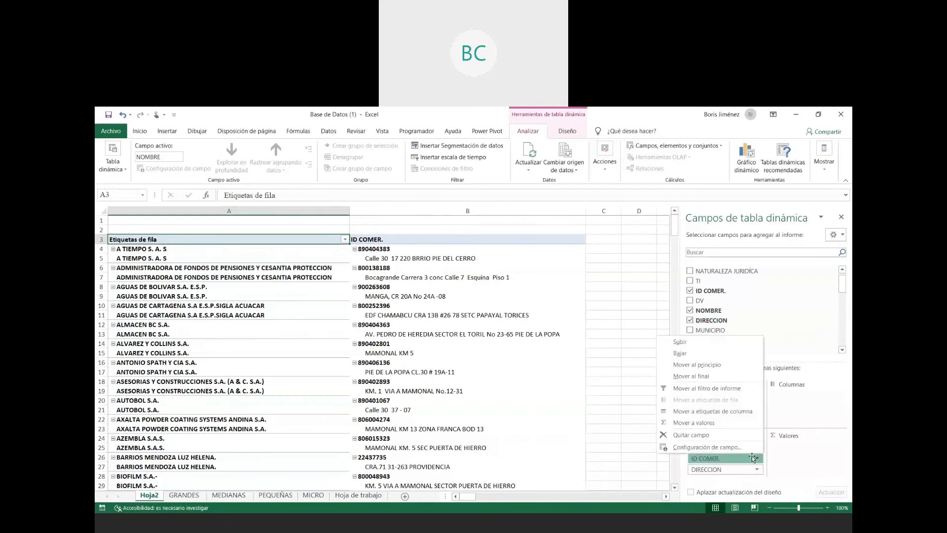
{"action": "left_click", "coordinate": [718, 447]}
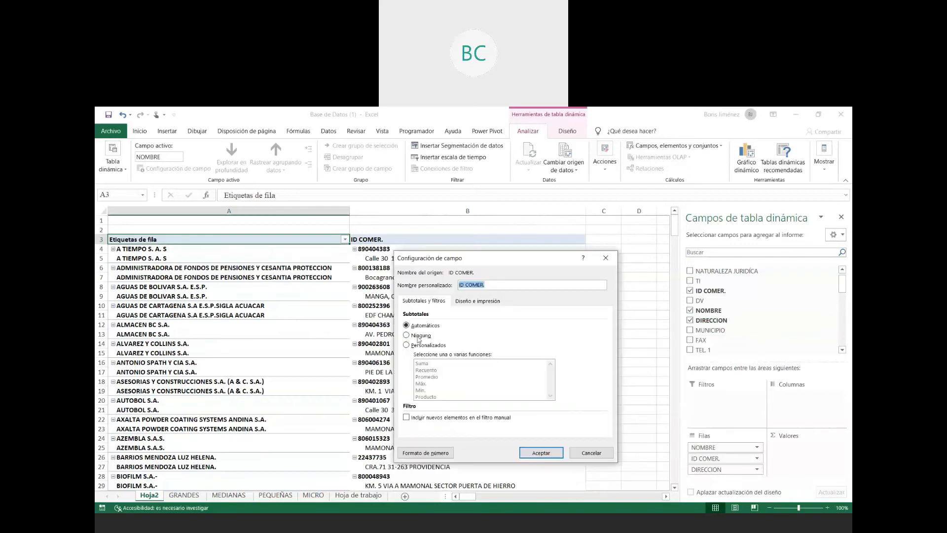
{"action": "left_click", "coordinate": [464, 302]}
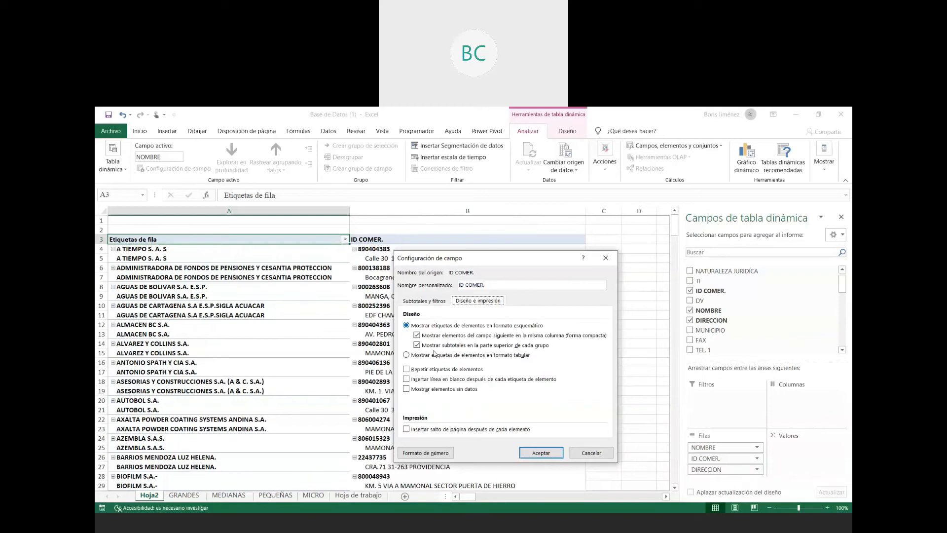
{"action": "left_click", "coordinate": [435, 355]}
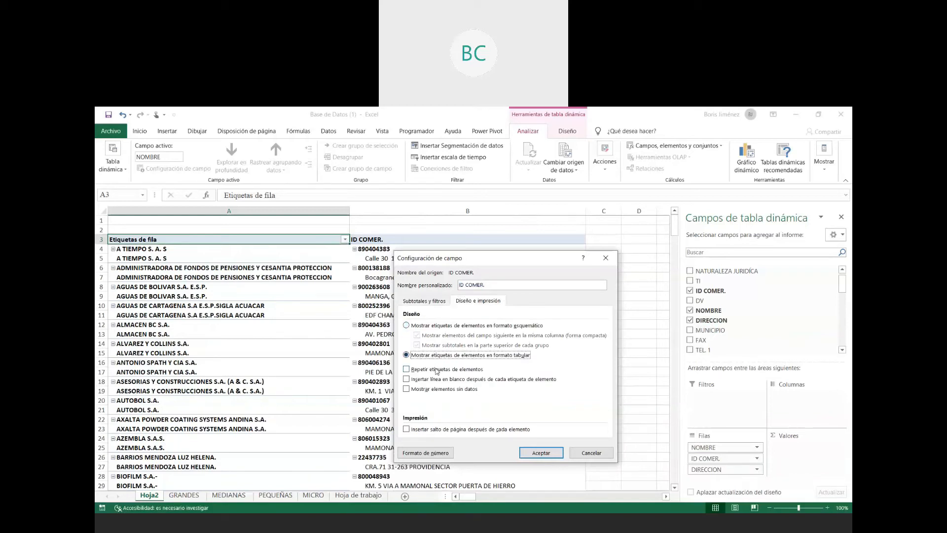
{"action": "left_click", "coordinate": [437, 370]}
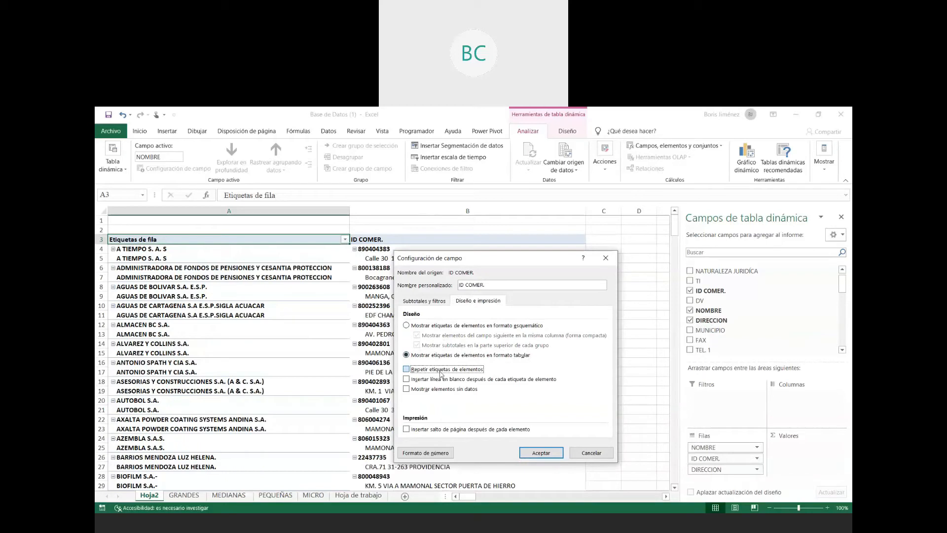
{"action": "left_click", "coordinate": [541, 455]}
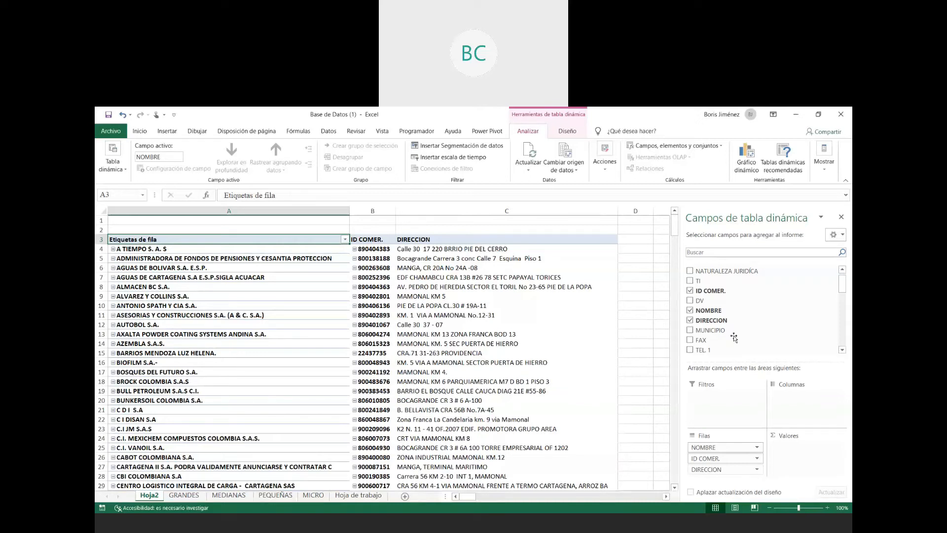
- Add BARRIO as a report filter and filter the pivot table to ARROZ BARATO
{"action": "scroll", "coordinate": [720, 338], "scroll_direction": "down", "scroll_amount": 2}
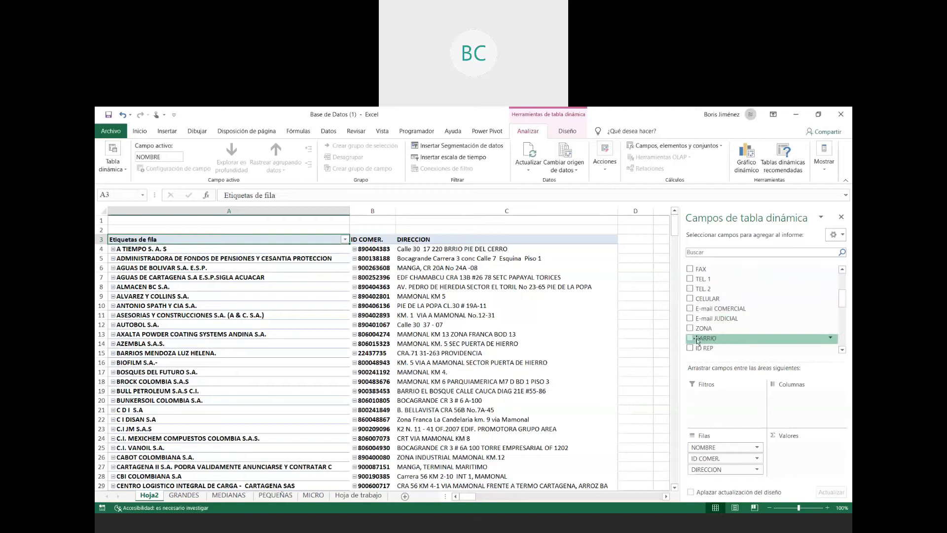
{"action": "left_click_drag", "start_coordinate": [703, 339], "coordinate": [707, 411]}
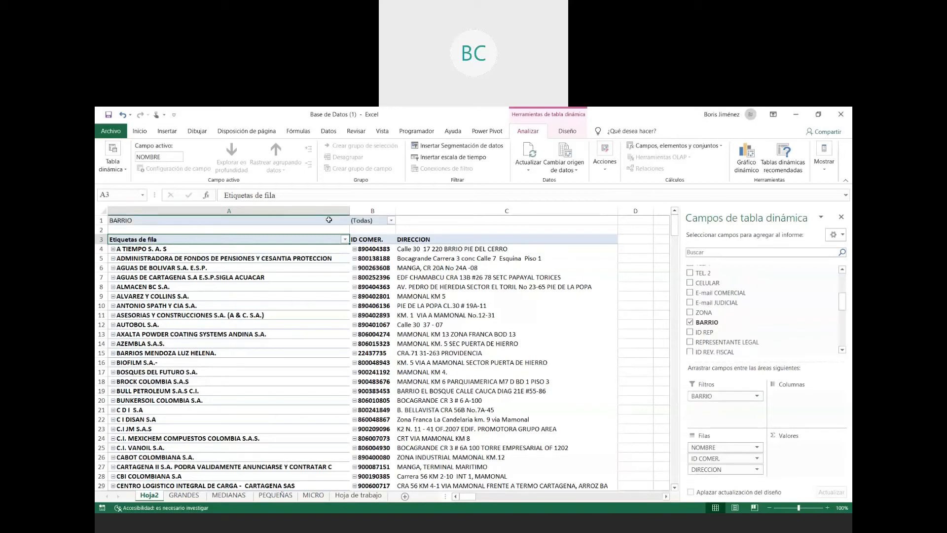
{"action": "left_click", "coordinate": [391, 220]}
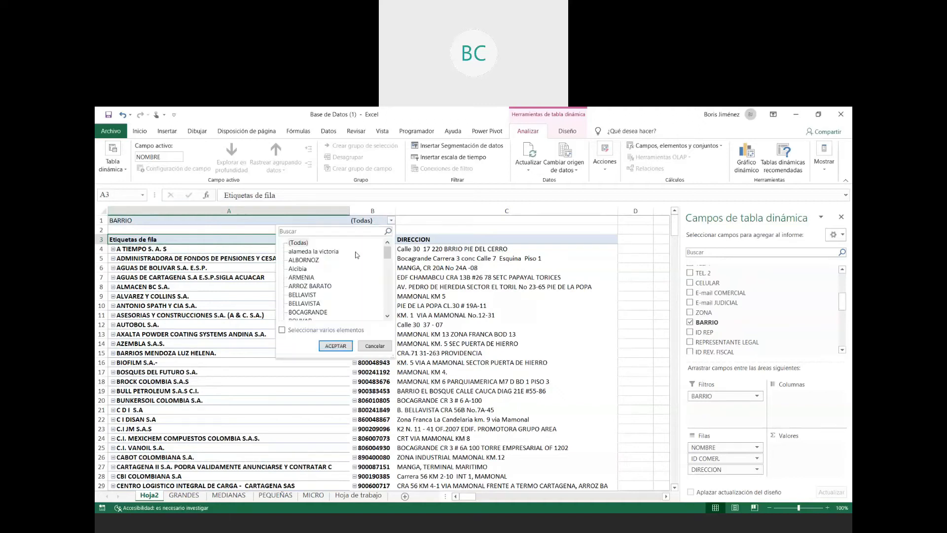
{"action": "left_click", "coordinate": [307, 287]}
{"action": "left_click", "coordinate": [335, 346]}
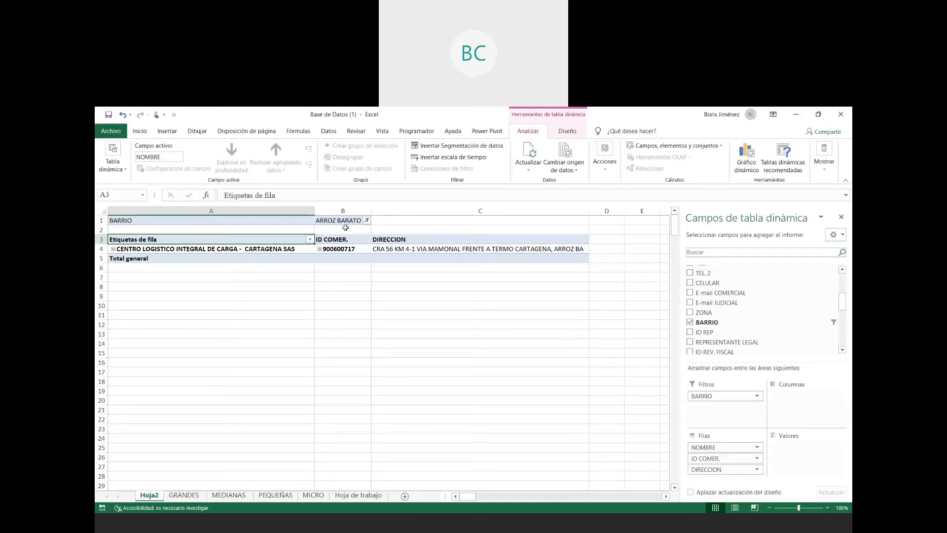
- Change the BARRIO filter to Alcibia, and after that to CEBALLOS
{"action": "left_click", "coordinate": [367, 220]}
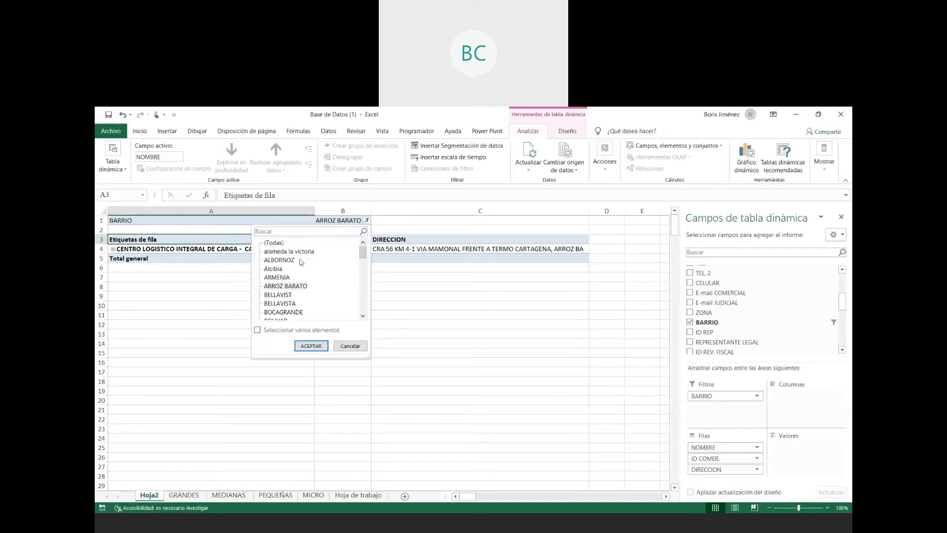
{"action": "left_click", "coordinate": [273, 269]}
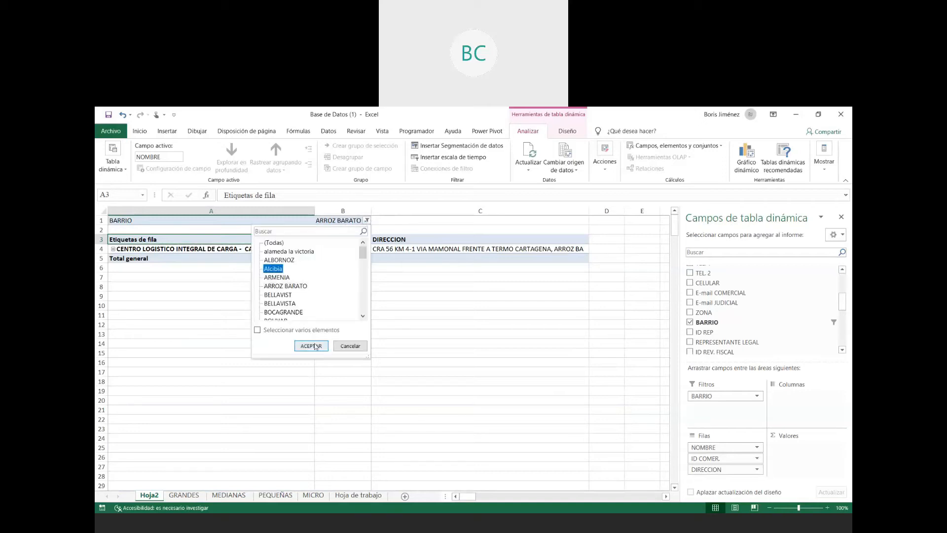
{"action": "left_click", "coordinate": [311, 346]}
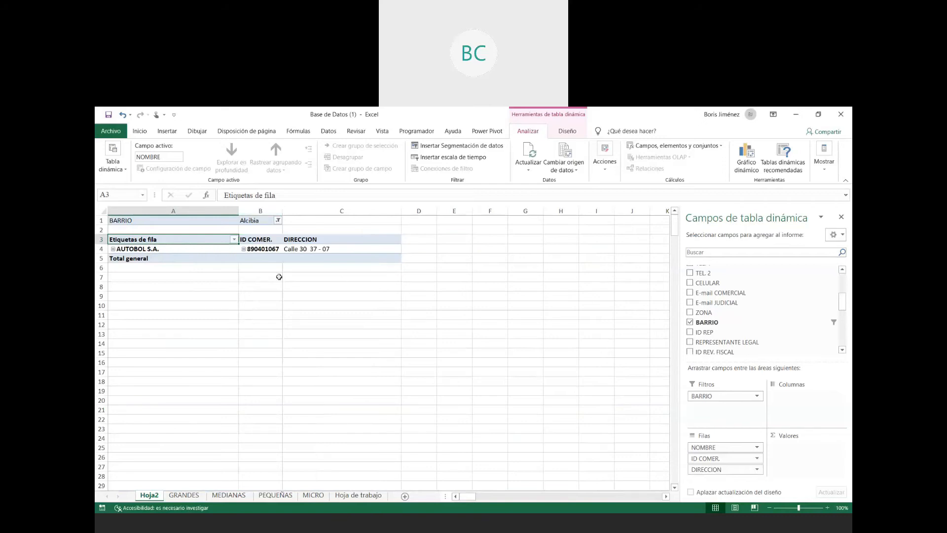
{"action": "left_click", "coordinate": [278, 221]}
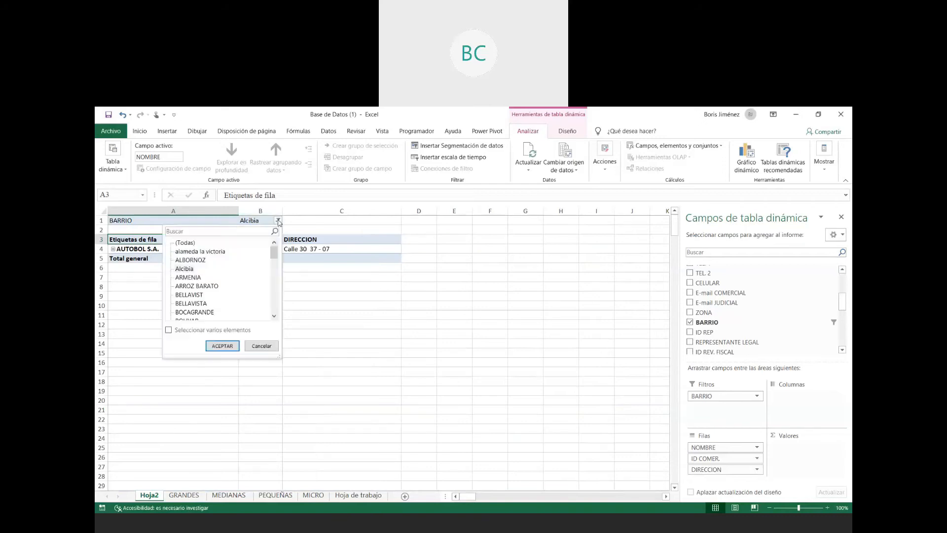
{"action": "scroll", "coordinate": [229, 276], "scroll_direction": "down", "scroll_amount": 1}
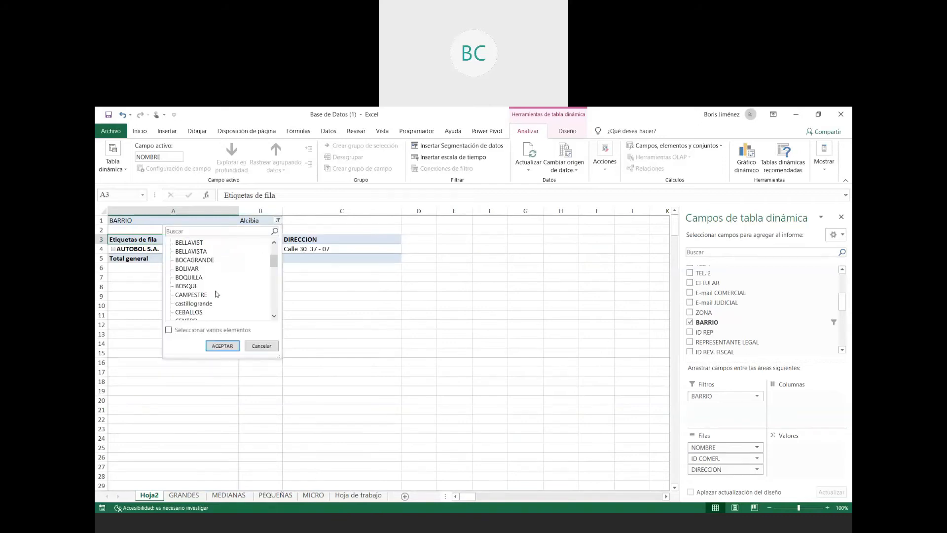
{"action": "left_click", "coordinate": [195, 313]}
{"action": "left_click", "coordinate": [222, 346]}
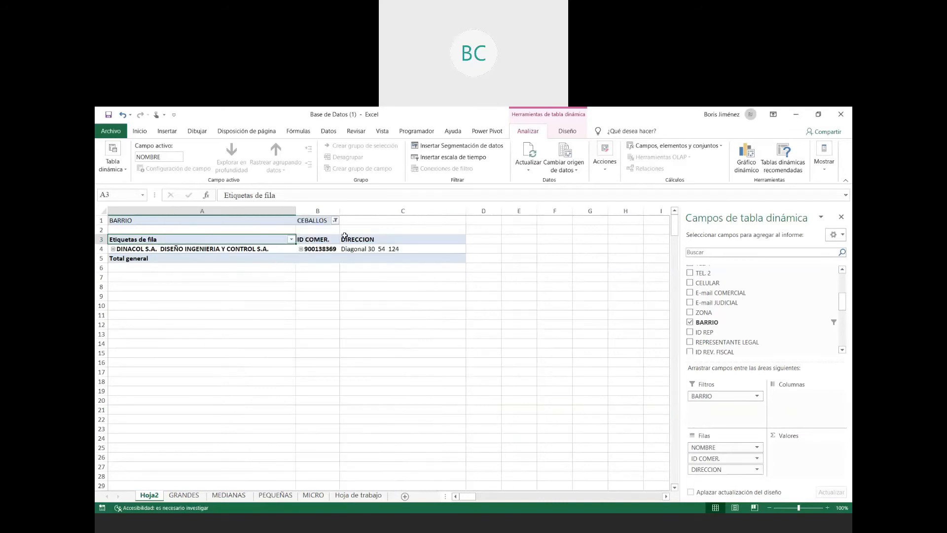
- Allow multiple items in the BARRIO filter and add ARMENIA, BELLAVISTA and BOCAGRANDE to the selection
{"action": "left_click", "coordinate": [335, 220]}
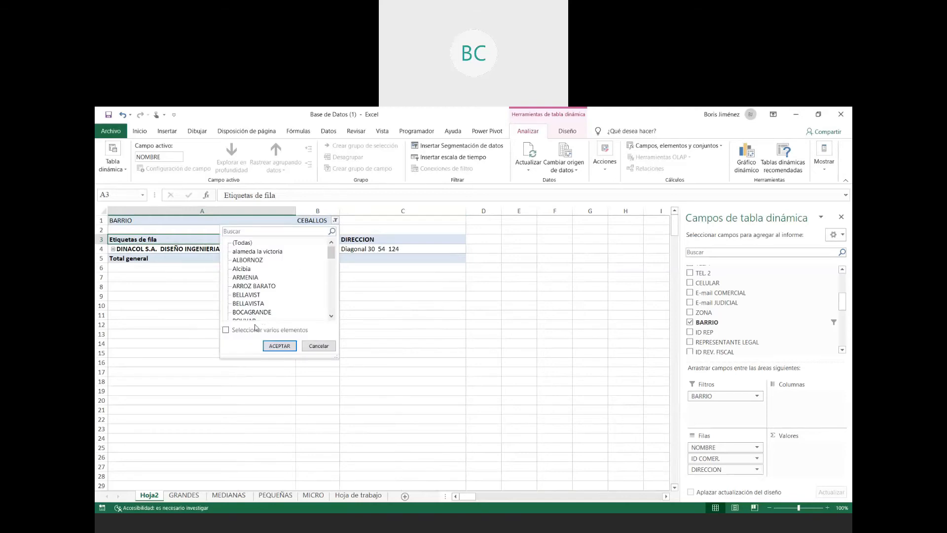
{"action": "left_click", "coordinate": [226, 330]}
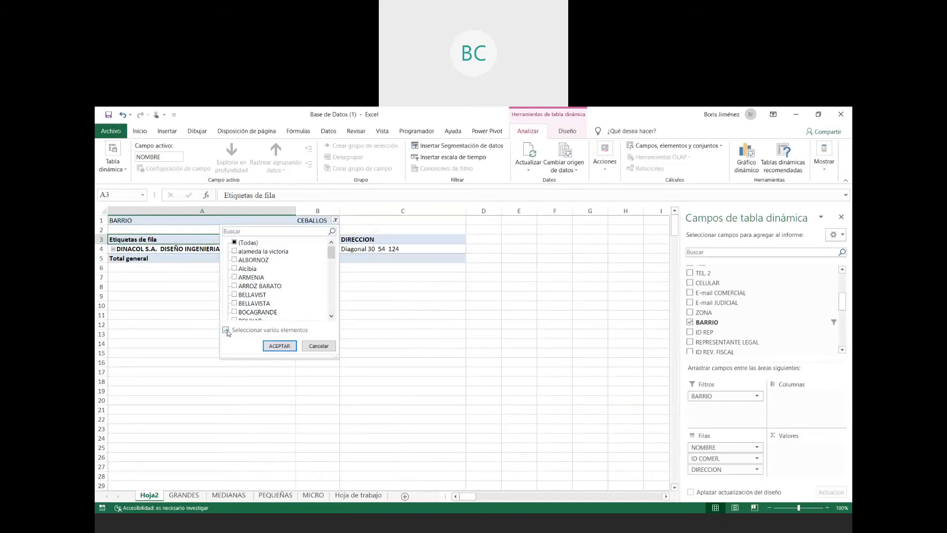
{"action": "left_click", "coordinate": [235, 277]}
{"action": "left_click", "coordinate": [234, 304]}
{"action": "left_click", "coordinate": [235, 311]}
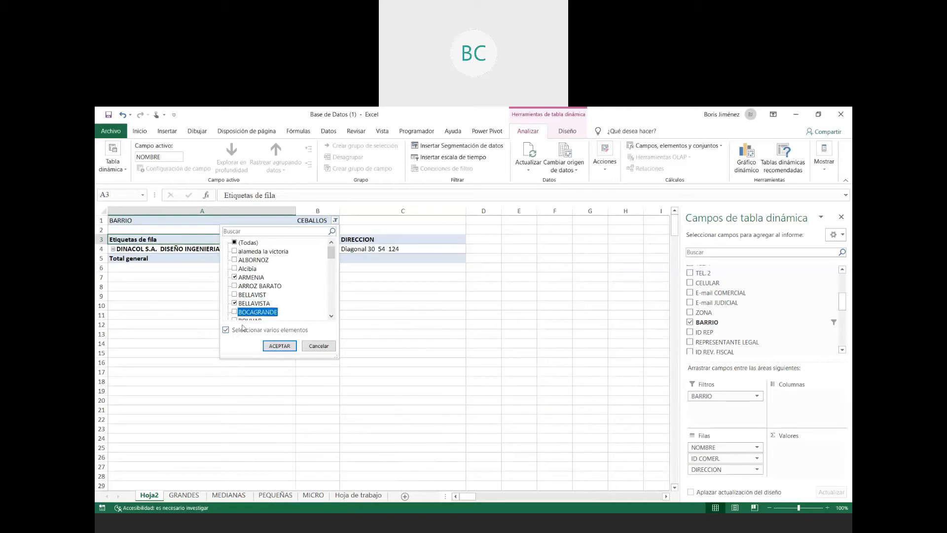
{"action": "left_click", "coordinate": [281, 348]}
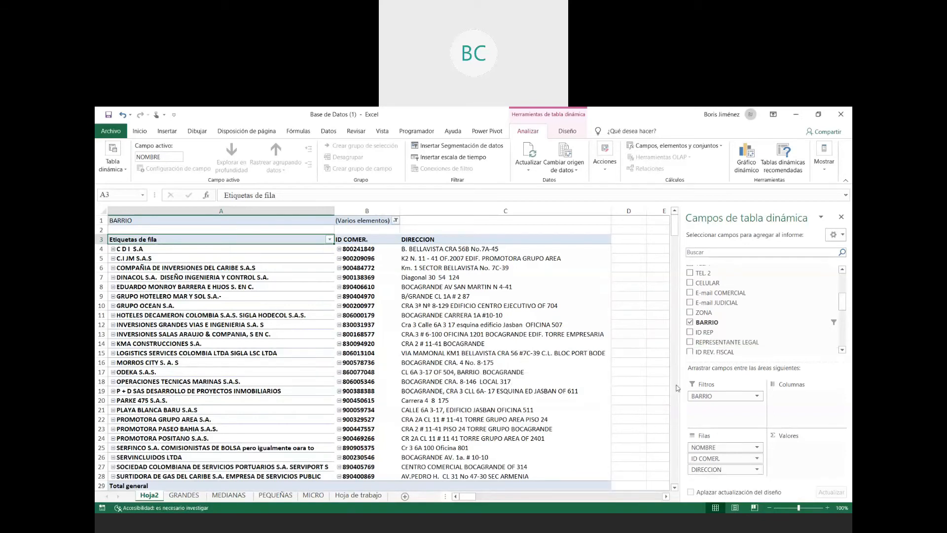
- Add ZONA as a report filter above BARRIO and reset the BARRIO filter to (Todas)
{"action": "left_click_drag", "start_coordinate": [701, 312], "coordinate": [712, 393]}
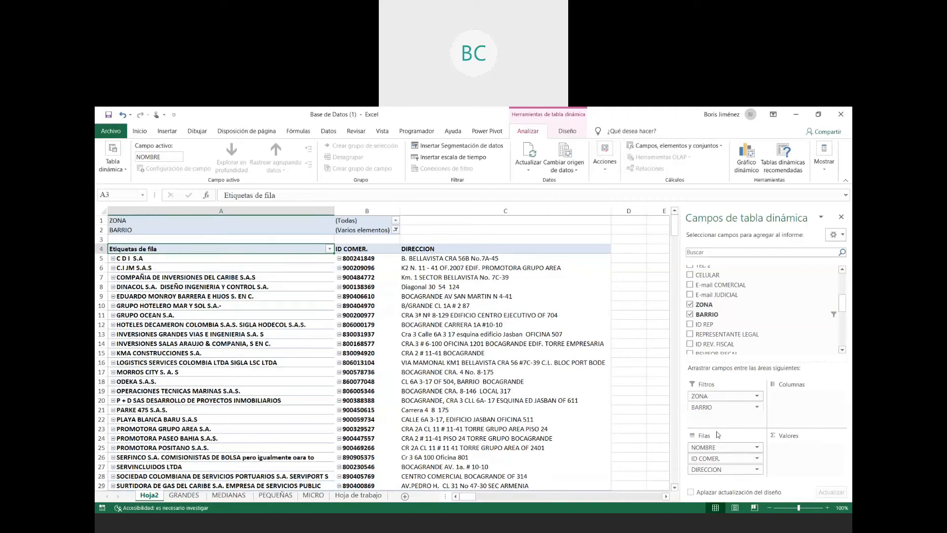
{"action": "left_click", "coordinate": [757, 396]}
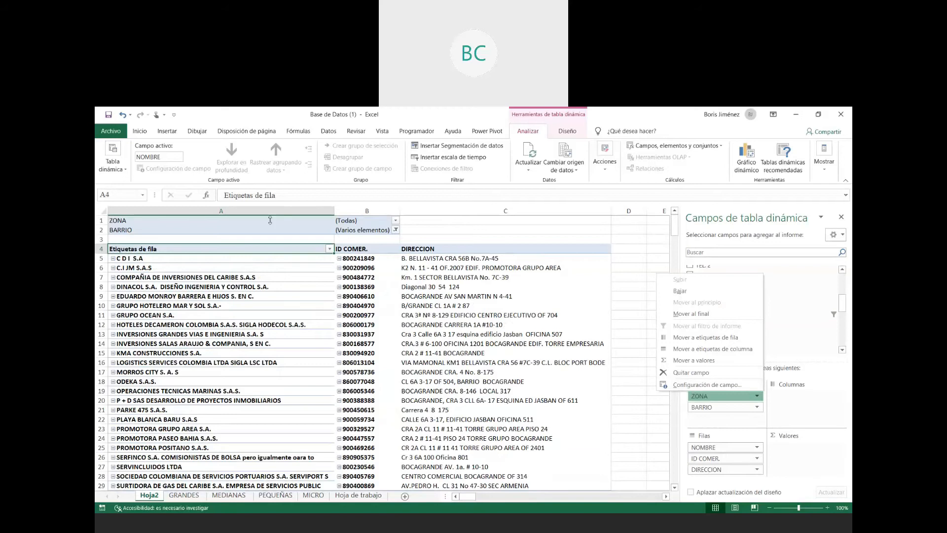
{"action": "left_click", "coordinate": [395, 229]}
{"action": "left_click", "coordinate": [295, 254]}
{"action": "left_click", "coordinate": [341, 356]}
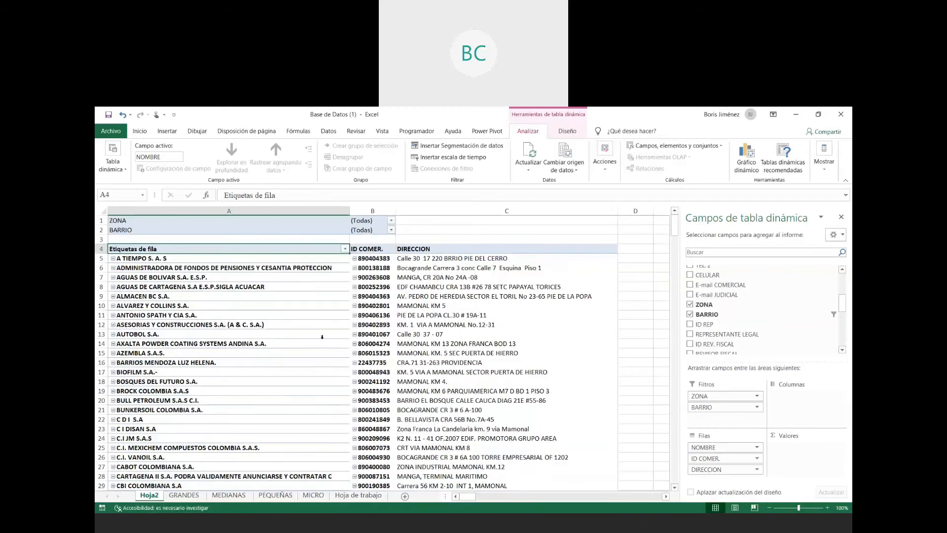
- Filter the pivot table to ZONA 102070113
{"action": "left_click", "coordinate": [757, 397]}
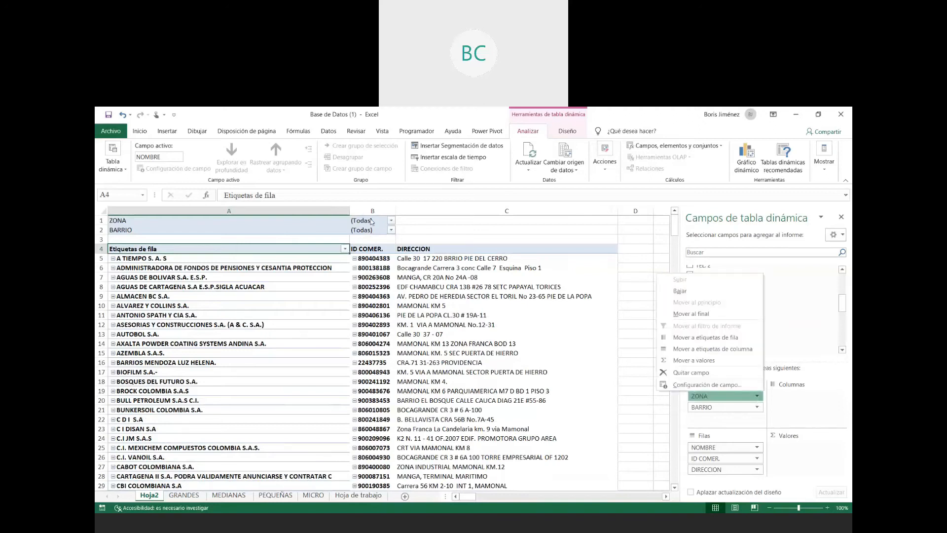
{"action": "left_click", "coordinate": [390, 220]}
{"action": "left_click", "coordinate": [391, 220]}
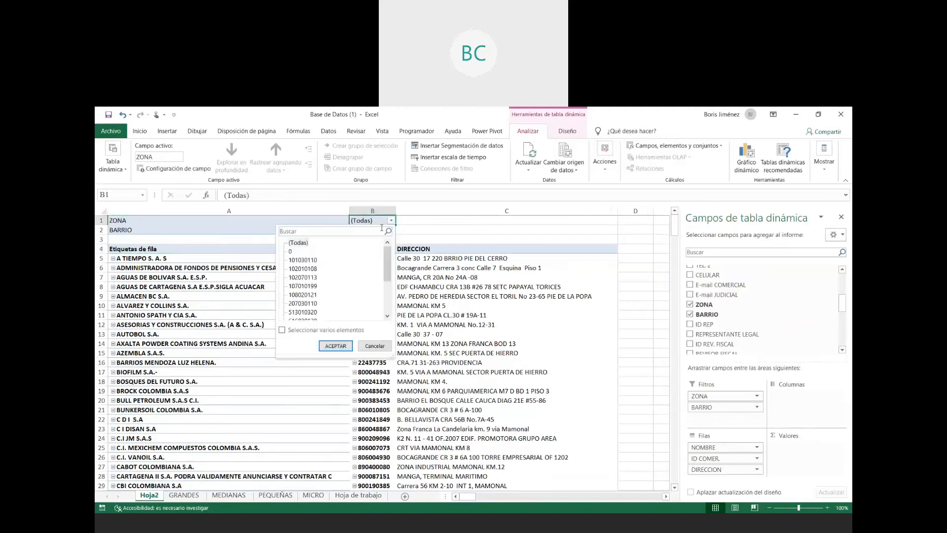
{"action": "left_click", "coordinate": [303, 277]}
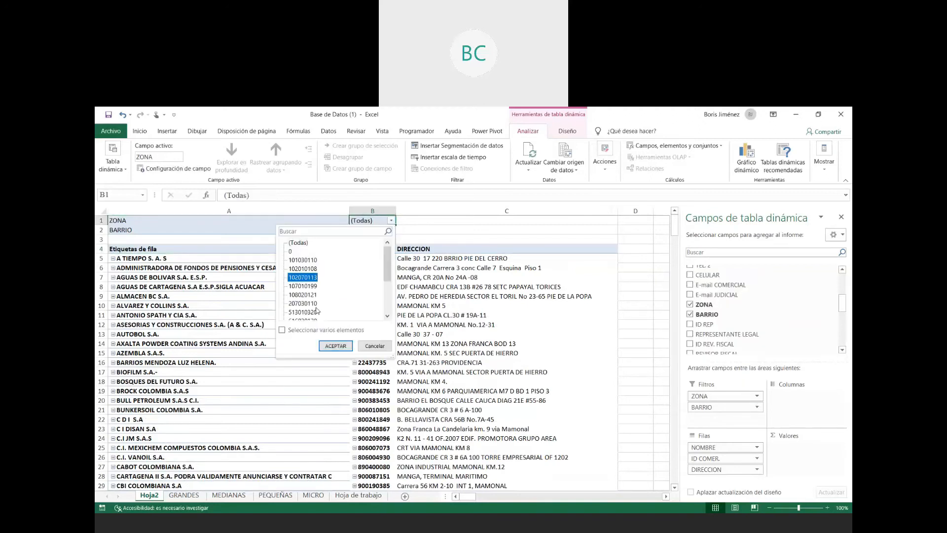
{"action": "left_click", "coordinate": [335, 346]}
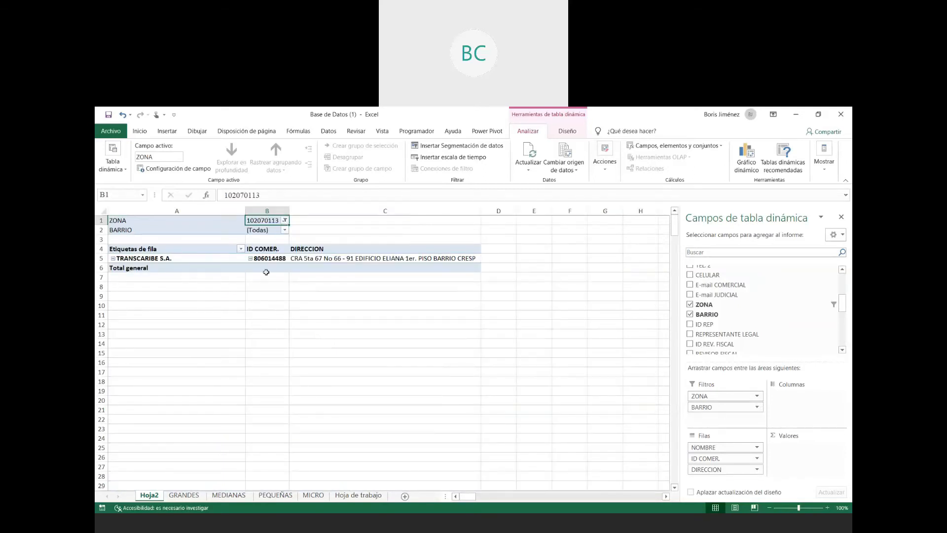
{"action": "left_click", "coordinate": [285, 230]}
{"action": "left_click", "coordinate": [185, 252]}
{"action": "left_click_drag", "start_coordinate": [281, 265], "coordinate": [285, 295]}
{"action": "scroll", "coordinate": [284, 296], "scroll_direction": "up", "scroll_amount": 10}
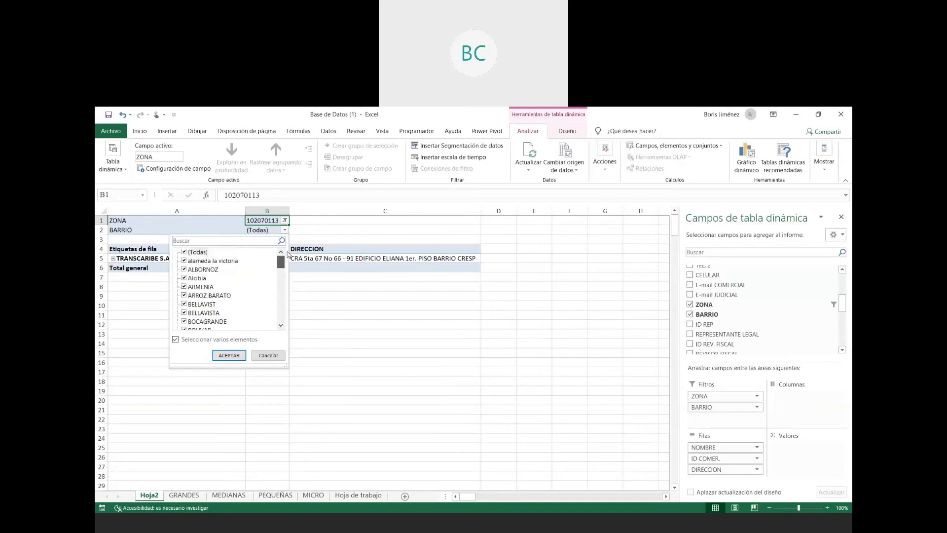
{"action": "left_click", "coordinate": [271, 355]}
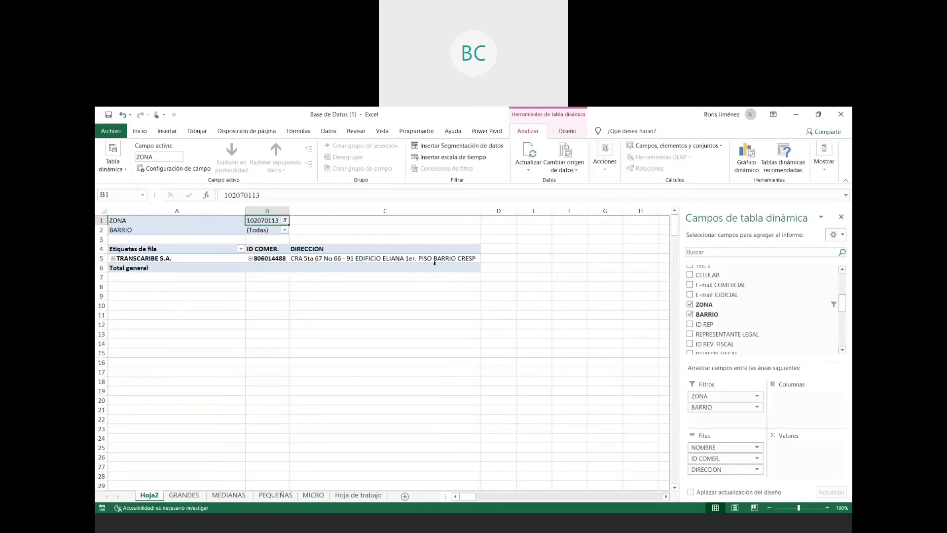
- Turn off multiple selection in the BARRIO filter and filter the pivot table to ARMENIA
{"action": "left_click", "coordinate": [284, 230]}
{"action": "left_click", "coordinate": [176, 339]}
{"action": "left_click", "coordinate": [229, 355]}
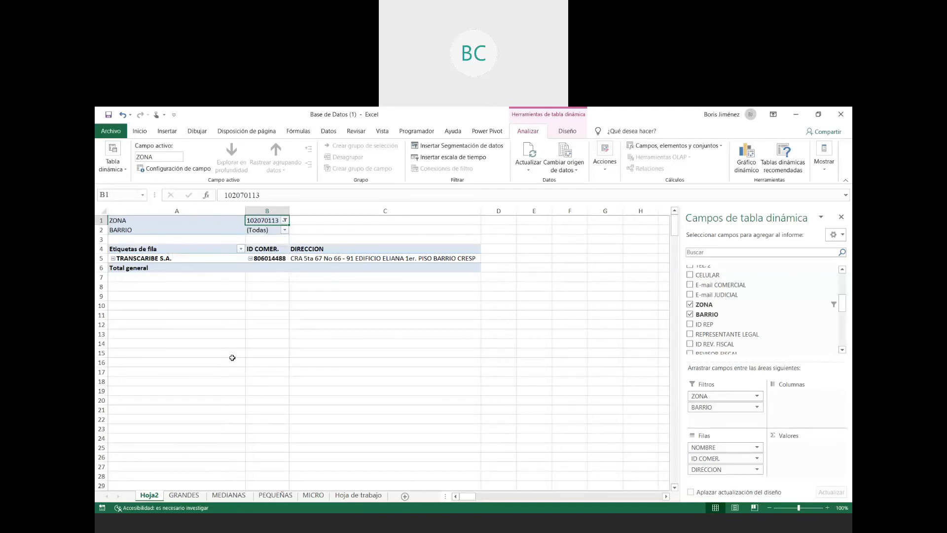
{"action": "left_click", "coordinate": [285, 230]}
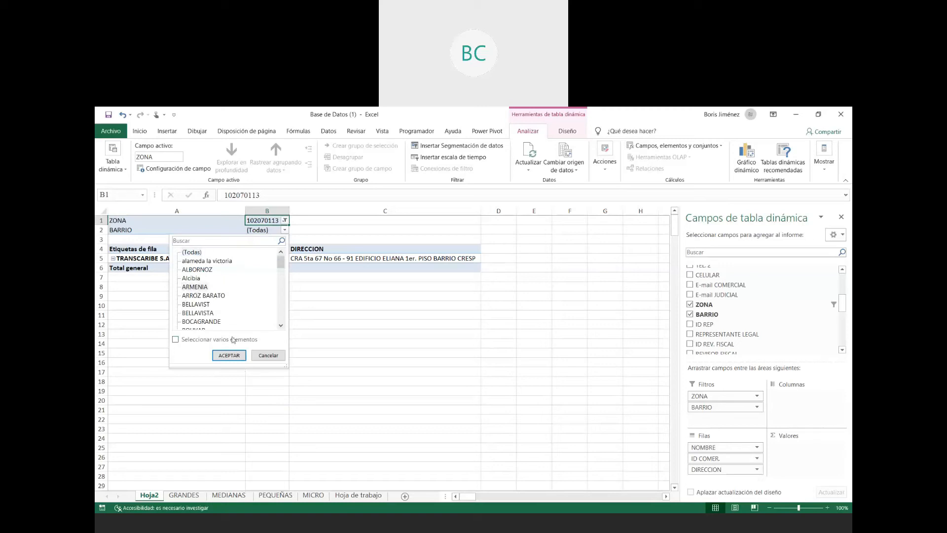
{"action": "left_click", "coordinate": [232, 357]}
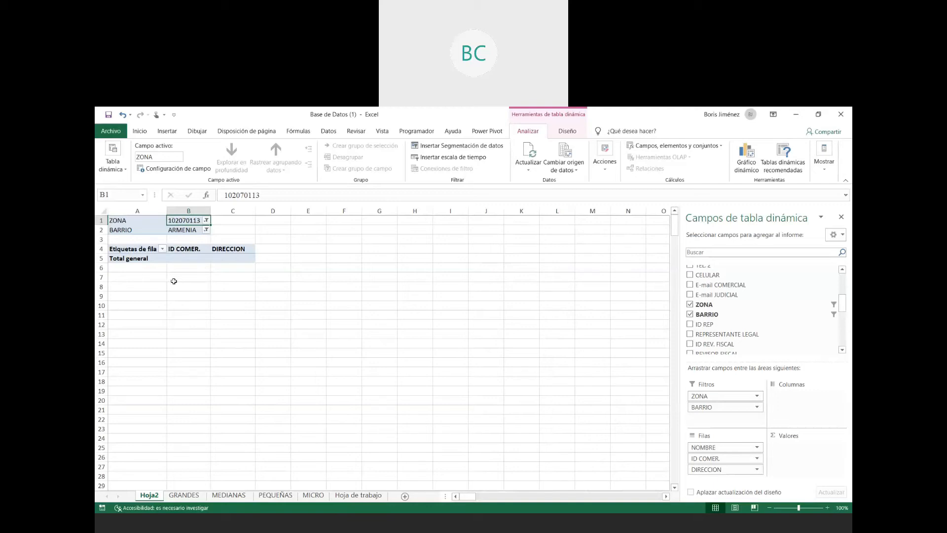
- Change the BARRIO filter to CRESPO
{"action": "left_click", "coordinate": [206, 230]}
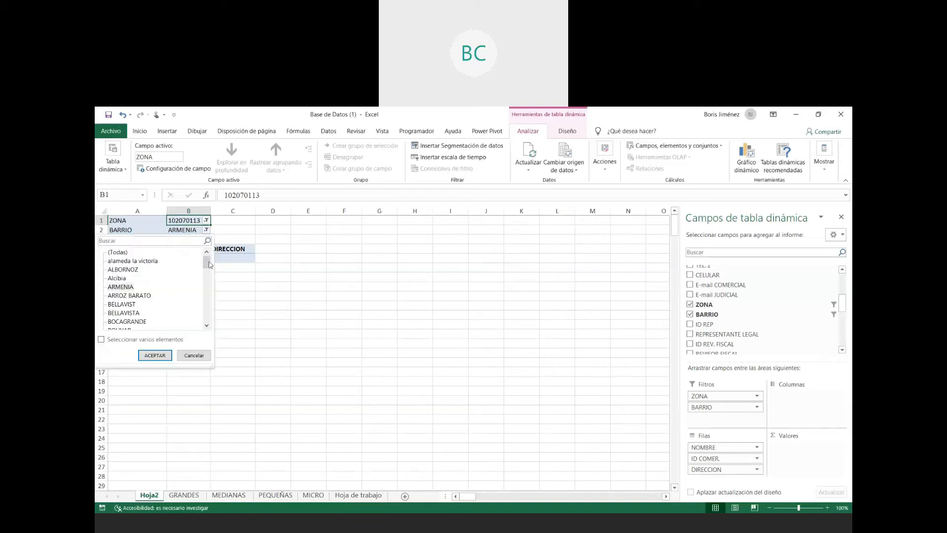
{"action": "left_click_drag", "start_coordinate": [209, 265], "coordinate": [210, 274]}
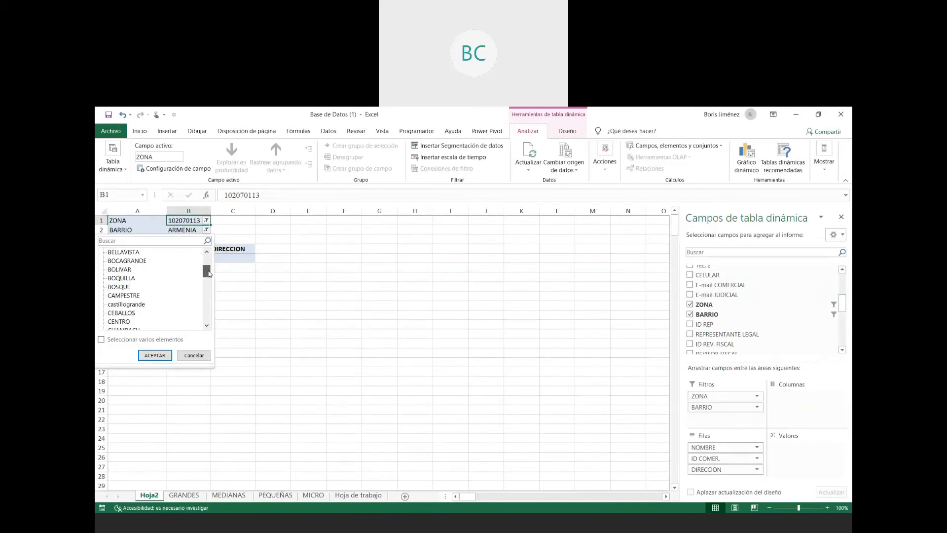
{"action": "scroll", "coordinate": [124, 299], "scroll_direction": "down", "scroll_amount": 3}
{"action": "left_click", "coordinate": [124, 296]}
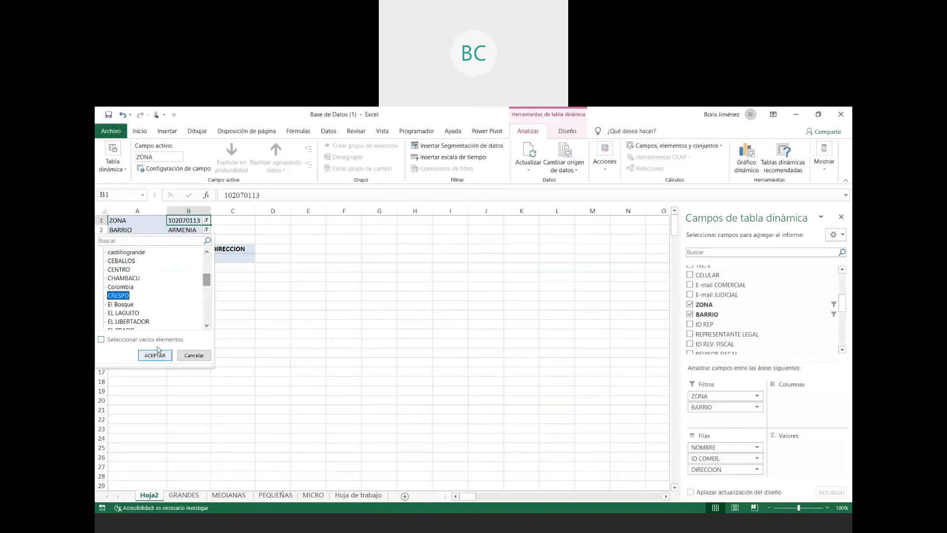
{"action": "left_click", "coordinate": [155, 355]}
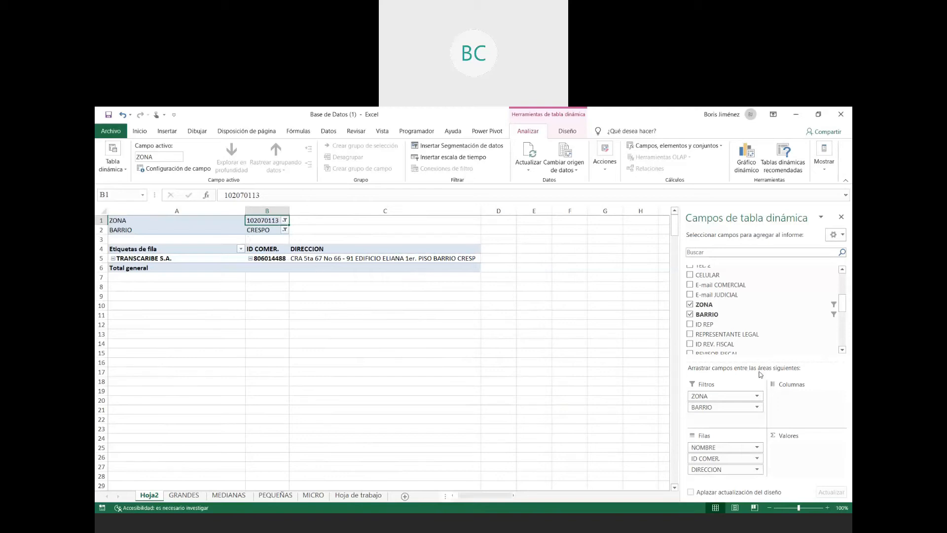
- Add CIIU as a report filter below BARRIO and reset the BARRIO and ZONA filters to (Todas)
{"action": "scroll", "coordinate": [845, 297], "scroll_direction": "down", "scroll_amount": 4}
{"action": "left_click_drag", "start_coordinate": [693, 302], "coordinate": [700, 420]}
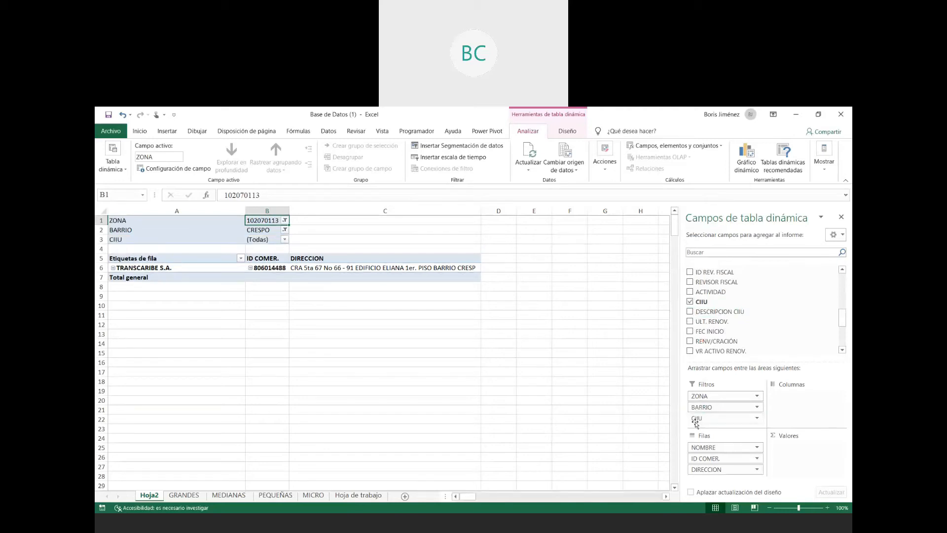
{"action": "left_click", "coordinate": [284, 230]}
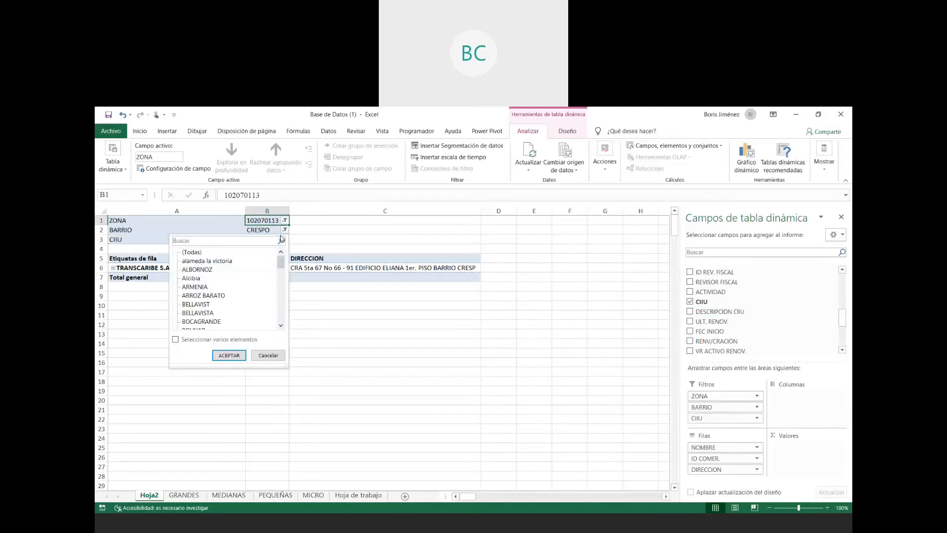
{"action": "key", "text": "Escape"}
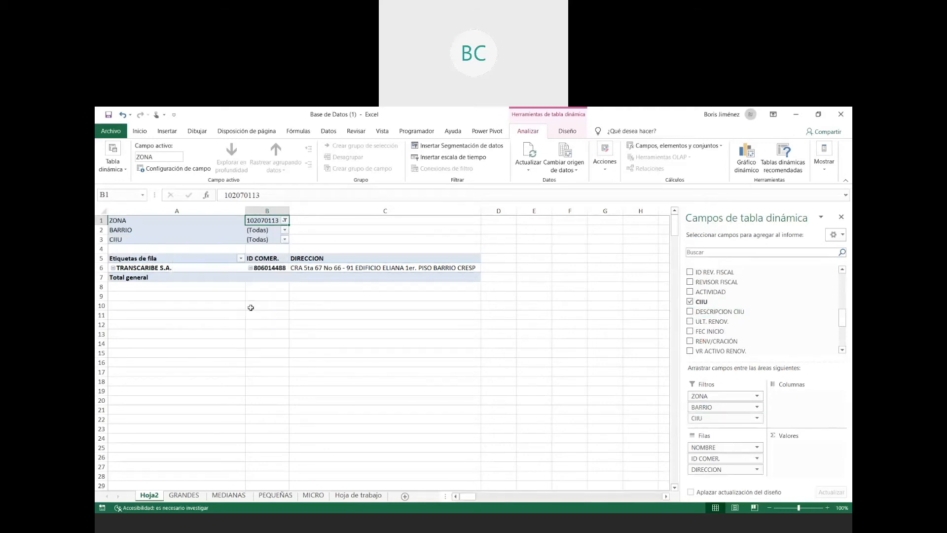
{"action": "left_click", "coordinate": [284, 220]}
{"action": "left_click", "coordinate": [197, 244]}
{"action": "left_click", "coordinate": [228, 345]}
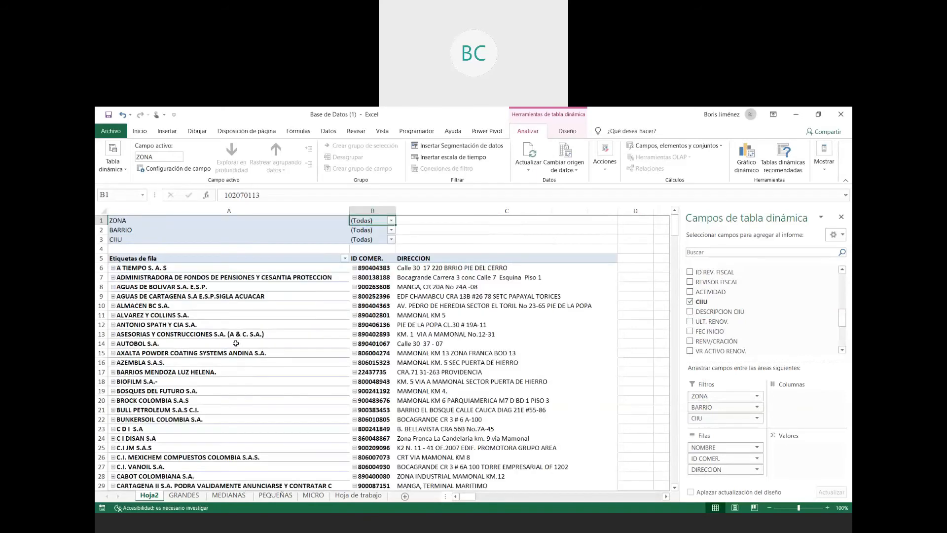
- Filter the pivot table to CIIU code 1051
{"action": "left_click", "coordinate": [391, 239]}
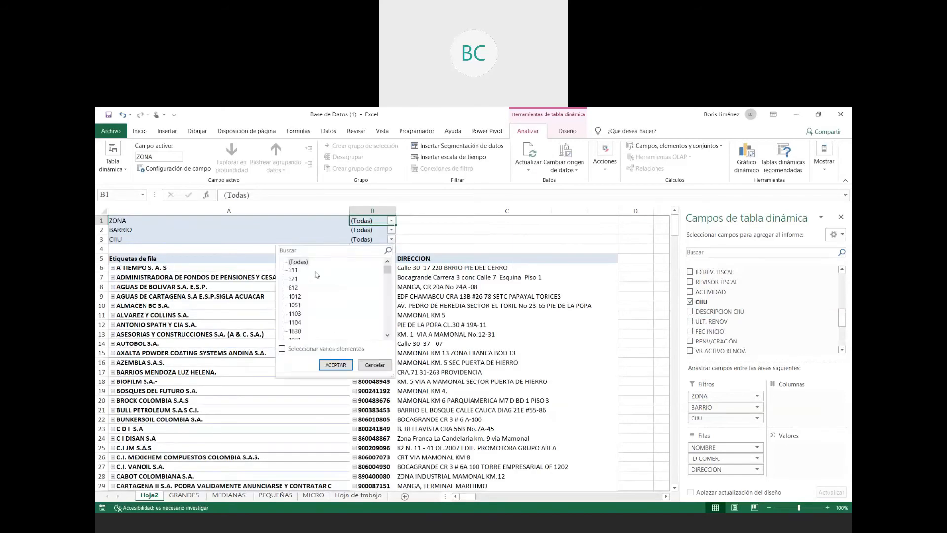
{"action": "left_click", "coordinate": [295, 305]}
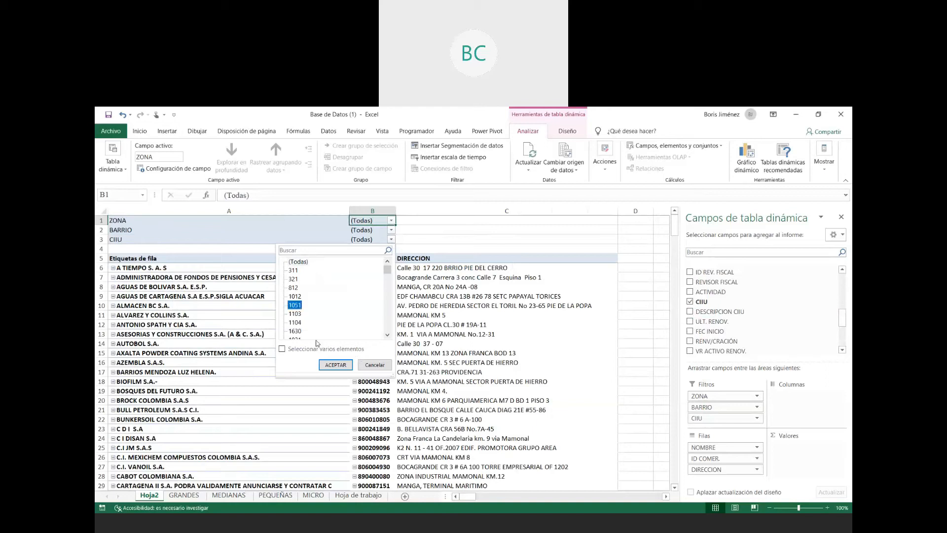
{"action": "left_click", "coordinate": [336, 364]}
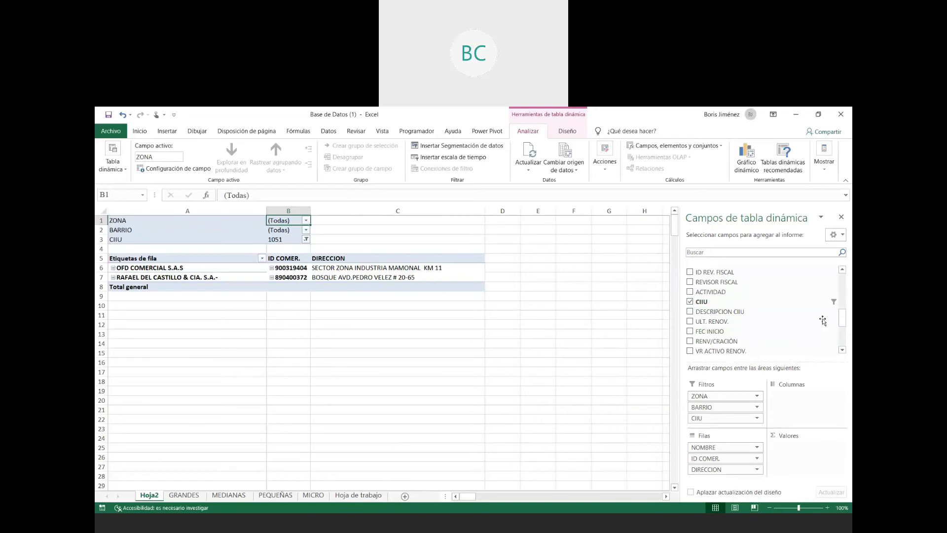
- Add the INGRESOS field to the pivot table's values area
{"action": "scroll", "coordinate": [822, 320], "scroll_direction": "down", "scroll_amount": 2}
{"action": "scroll", "coordinate": [819, 324], "scroll_direction": "up", "scroll_amount": 4}
{"action": "scroll", "coordinate": [764, 315], "scroll_direction": "down", "scroll_amount": 3}
{"action": "scroll", "coordinate": [760, 314], "scroll_direction": "down", "scroll_amount": 5}
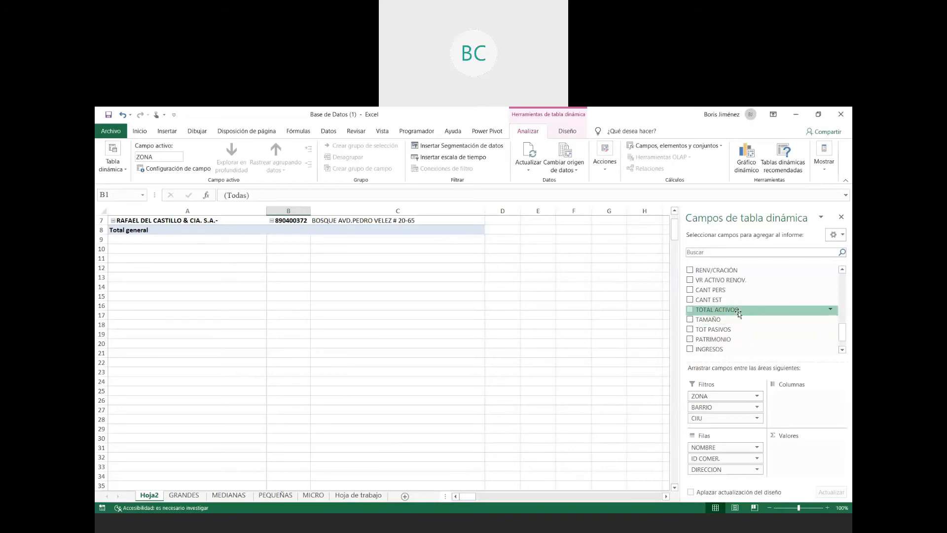
{"action": "scroll", "coordinate": [750, 327], "scroll_direction": "down", "scroll_amount": 1}
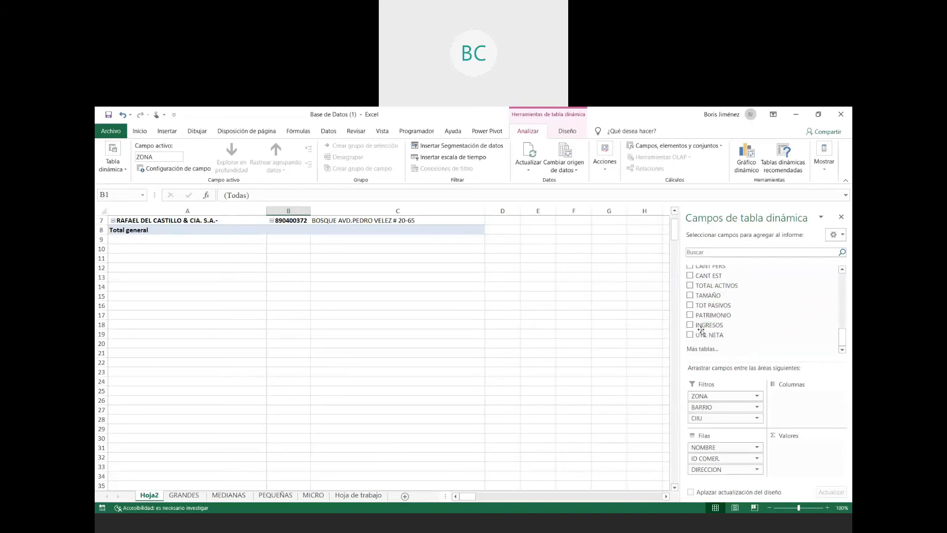
{"action": "left_click_drag", "start_coordinate": [697, 327], "coordinate": [785, 454]}
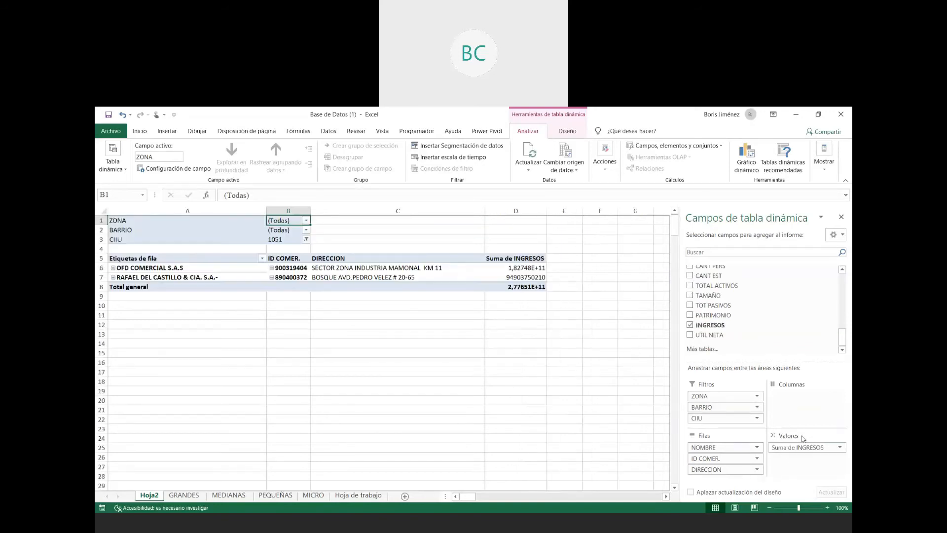
- Summarize the INGRESOS value field by Recuento instead of Suma
{"action": "left_click", "coordinate": [840, 448]}
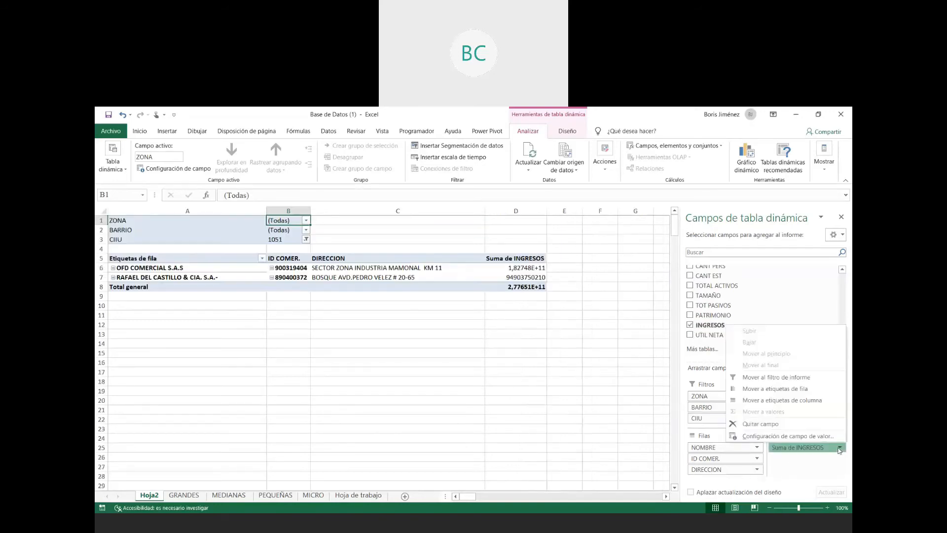
{"action": "left_click", "coordinate": [809, 437]}
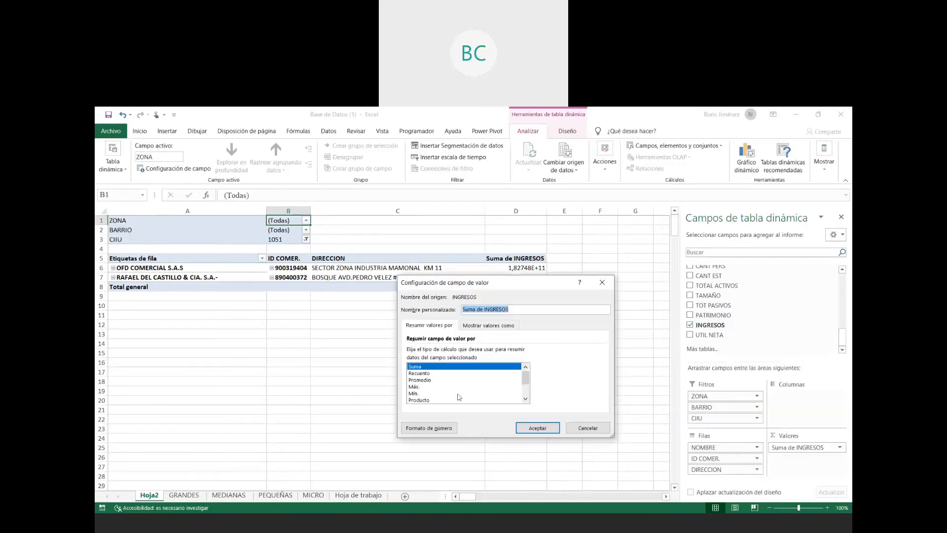
{"action": "mouse_move", "coordinate": [526, 380]}
{"action": "left_mouse_down"}
{"action": "mouse_move", "coordinate": [525, 400]}
{"action": "mouse_move", "coordinate": [526, 372]}
{"action": "left_mouse_up"}
{"action": "left_click", "coordinate": [430, 373]}
{"action": "left_click", "coordinate": [541, 428]}
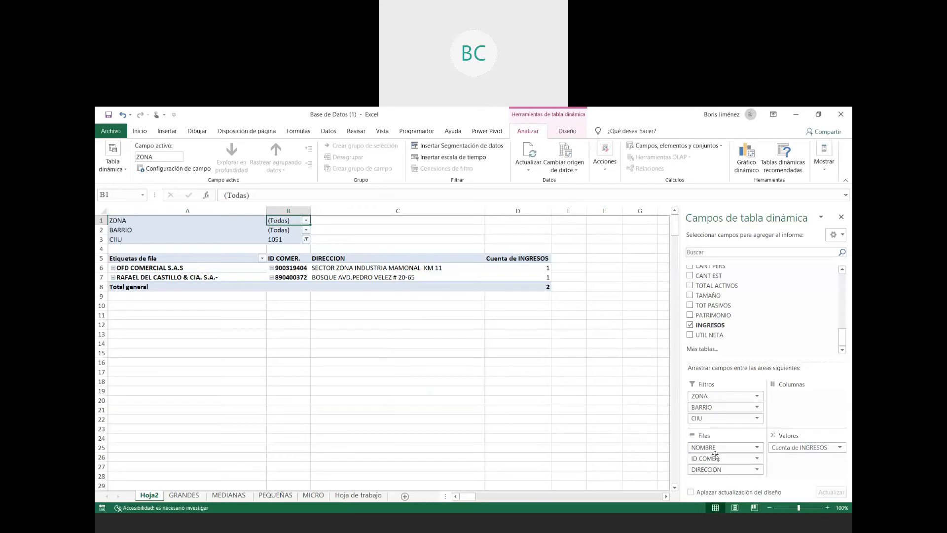
- Set the INGRESOS value field to be summarized by Suma again
{"action": "left_click", "coordinate": [793, 448]}
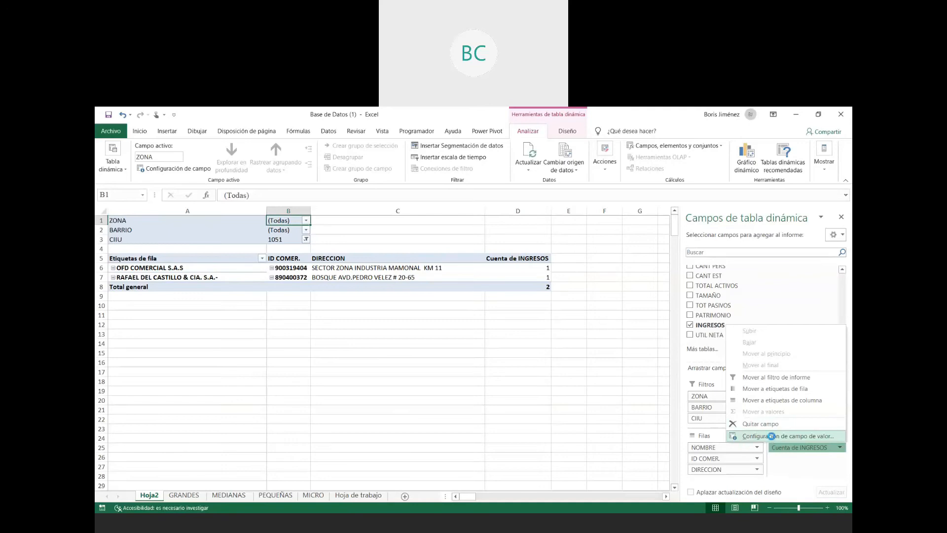
{"action": "left_click", "coordinate": [772, 437]}
{"action": "left_click", "coordinate": [430, 367]}
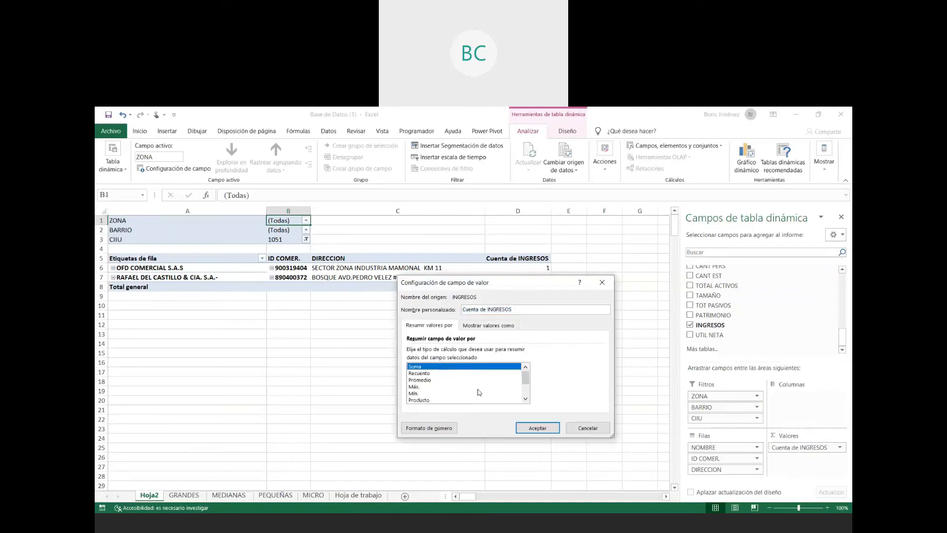
{"action": "left_click", "coordinate": [527, 427]}
{"action": "left_click", "coordinate": [515, 304]}
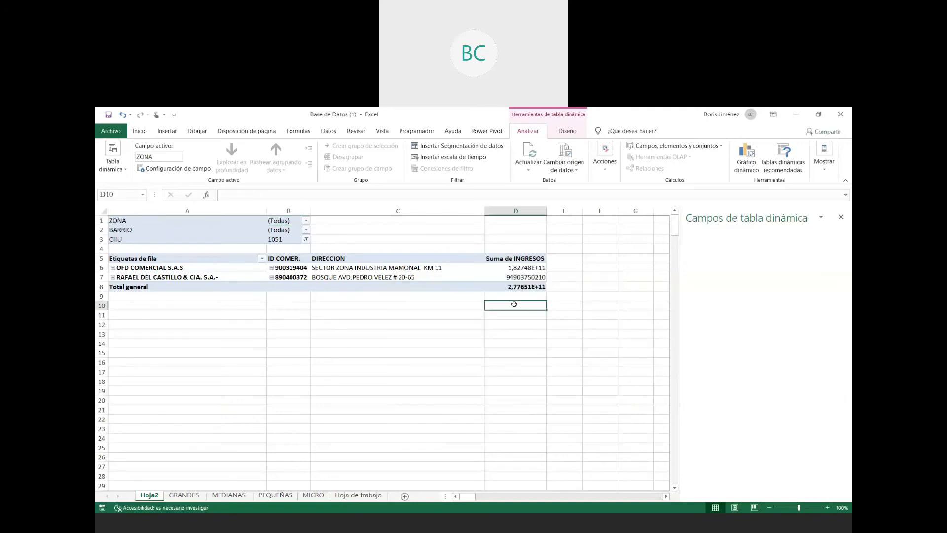
- Apply the Moneda number format to the two companies' INGRESOS values in D6:D7
{"action": "left_click", "coordinate": [538, 277]}
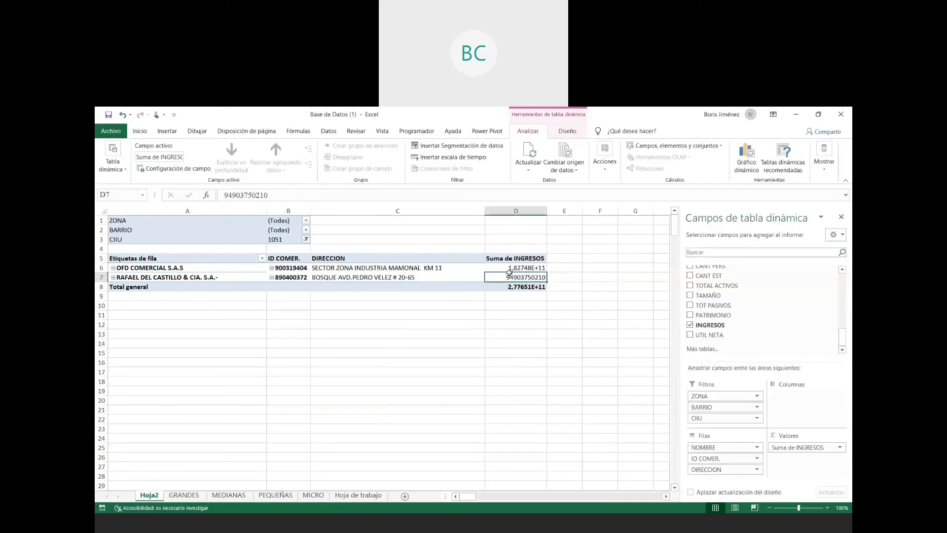
{"action": "left_click_drag", "start_coordinate": [509, 272], "coordinate": [511, 278]}
{"action": "left_click", "coordinate": [143, 132]}
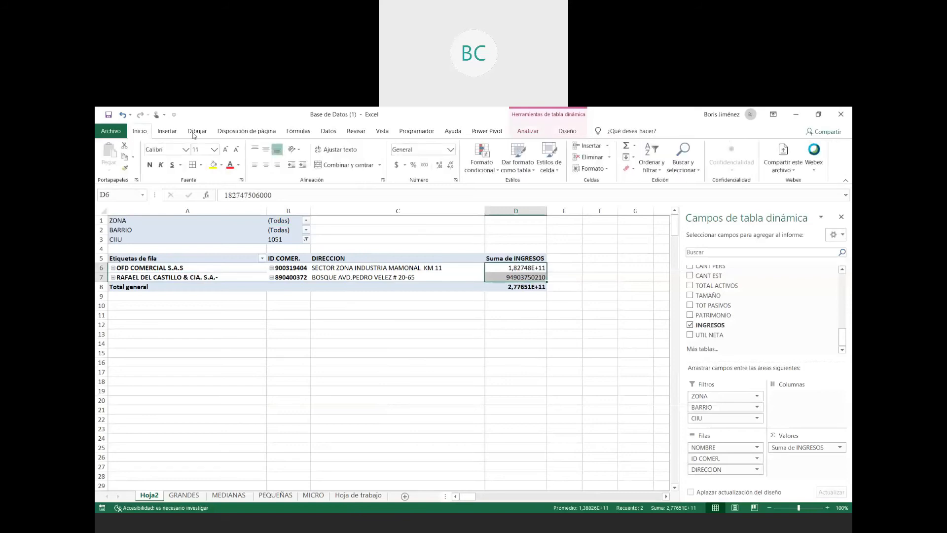
{"action": "left_click", "coordinate": [450, 150]}
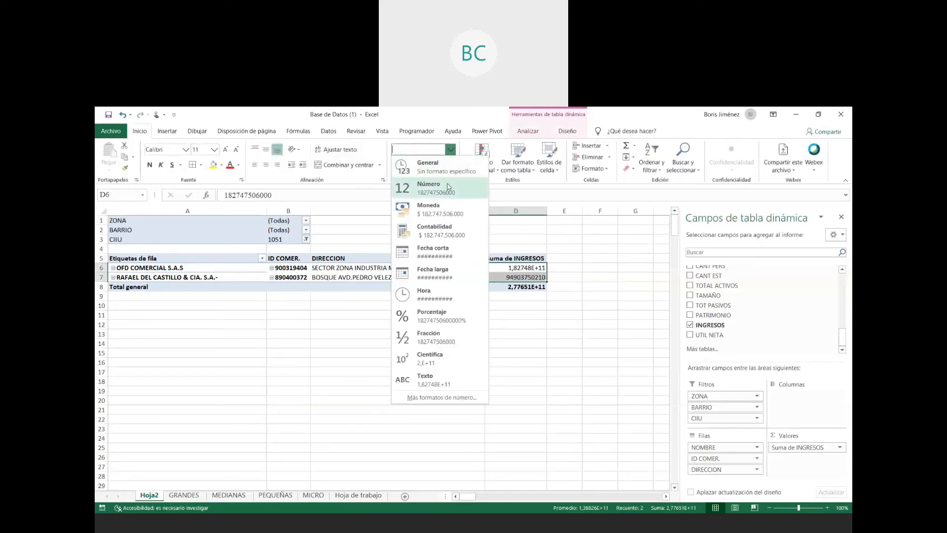
{"action": "left_click", "coordinate": [447, 210]}
{"action": "left_click", "coordinate": [517, 351]}
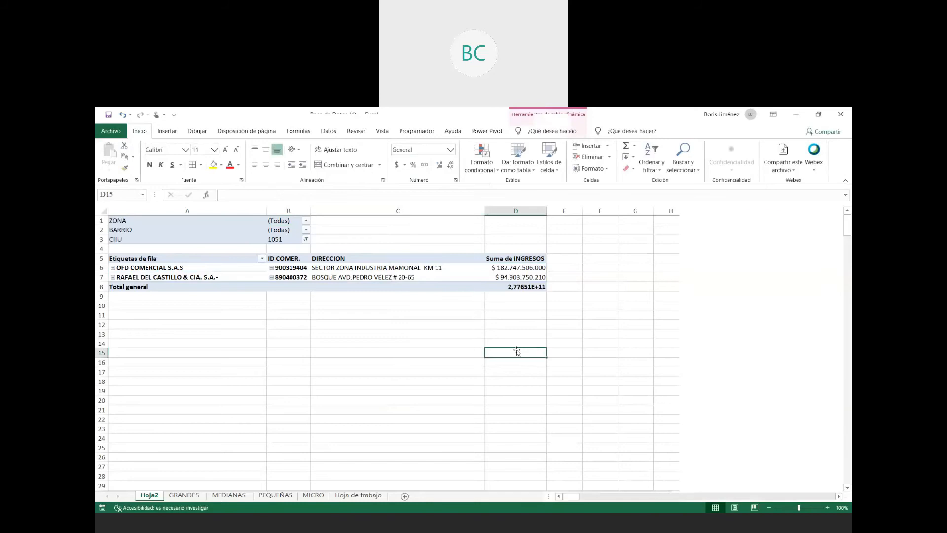
{"action": "left_click", "coordinate": [524, 268]}
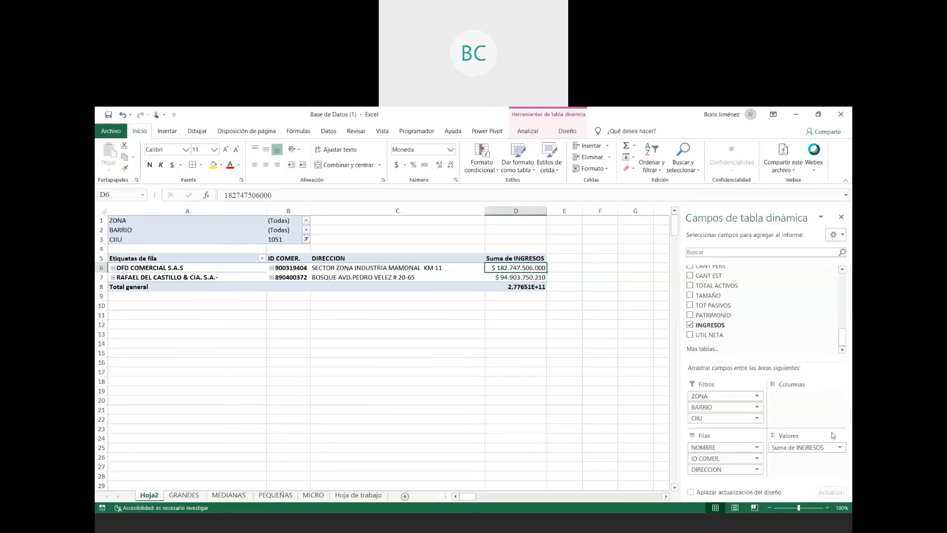
- Reset the CIIU filter to (Todas)
{"action": "left_click", "coordinate": [306, 240]}
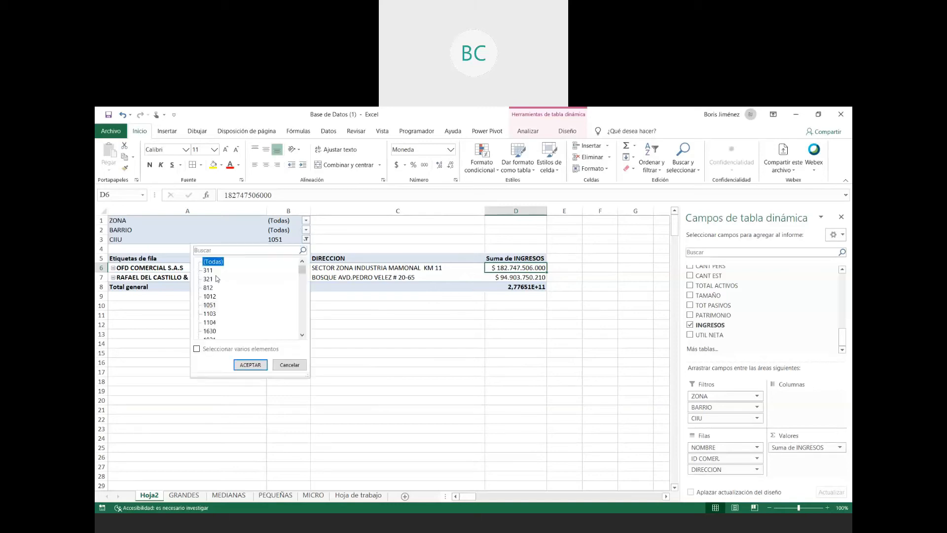
{"action": "left_click", "coordinate": [244, 365]}
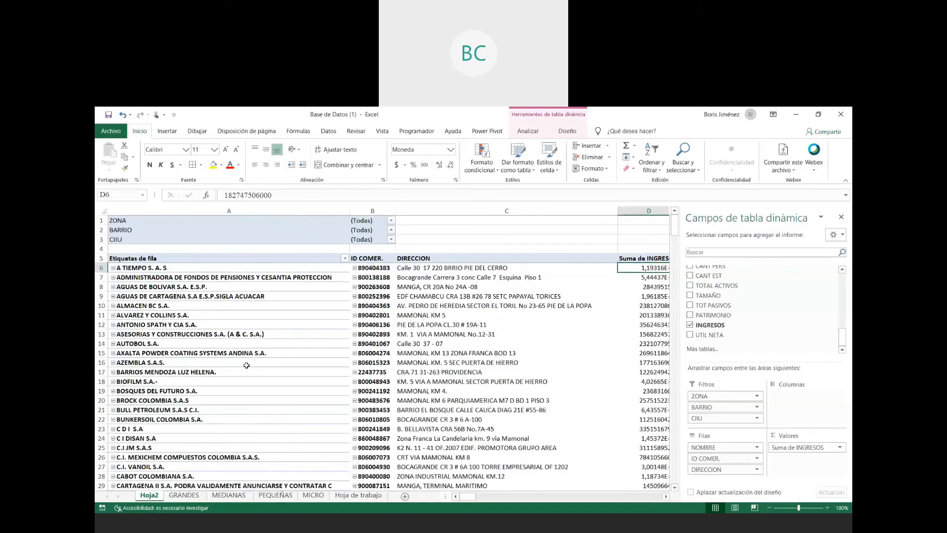
- Apply the Moneda number format to the Suma de INGRESOS header cell D5
{"action": "left_click", "coordinate": [642, 257]}
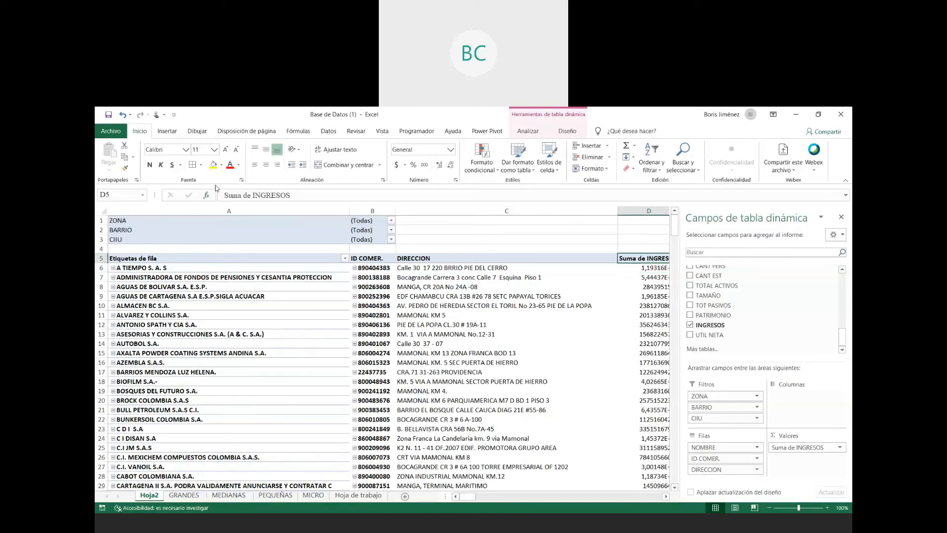
{"action": "left_click", "coordinate": [450, 149]}
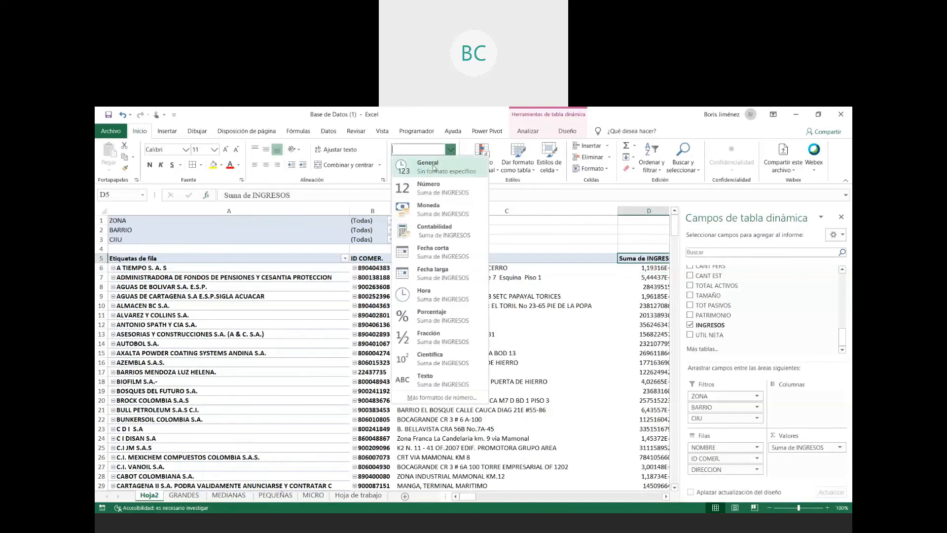
{"action": "left_click", "coordinate": [438, 210]}
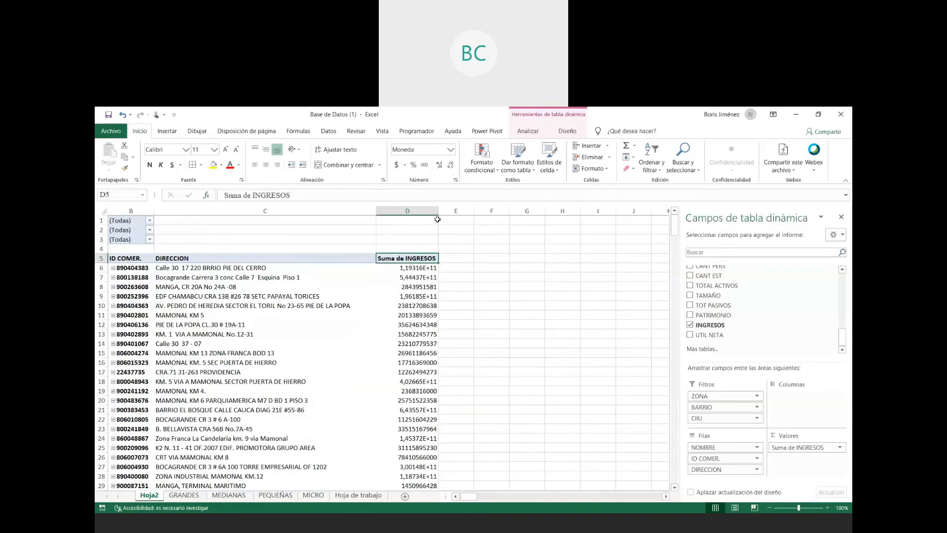
- Apply the Contabilidad format with the $ symbol to all INGRESOS values from D6 down through the grand total
{"action": "left_click", "coordinate": [425, 266]}
{"action": "key", "text": "ctrl+shift+Down"}
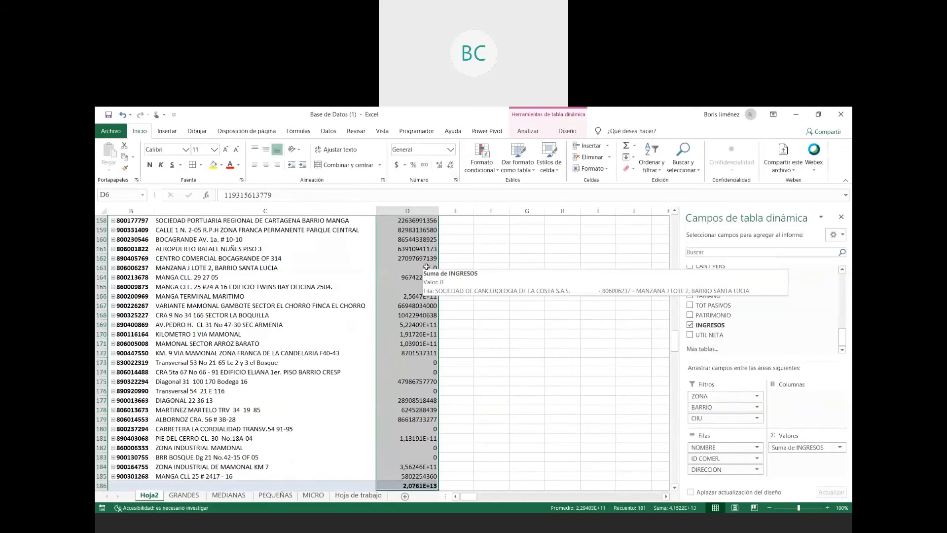
{"action": "left_click", "coordinate": [398, 165]}
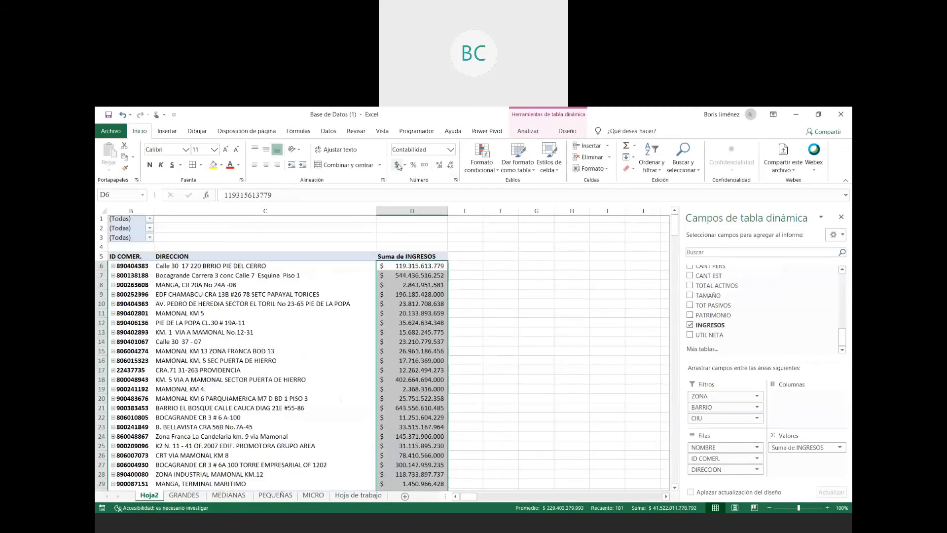
- Review the formatted INGRESOS values and the overall layout of the pivot table
{"action": "left_click", "coordinate": [537, 323]}
{"action": "scroll", "coordinate": [214, 349], "scroll_direction": "down", "scroll_amount": 7}
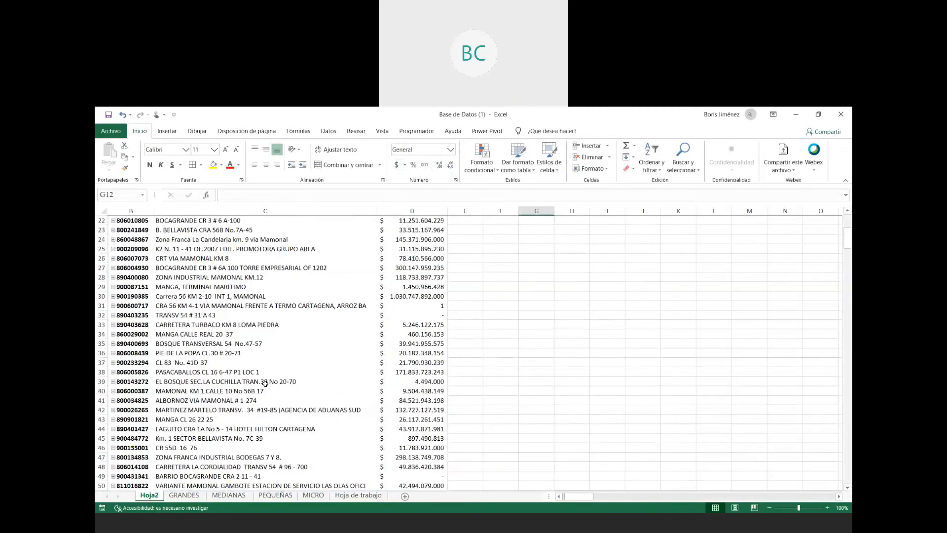
{"action": "scroll", "coordinate": [265, 382], "scroll_direction": "up", "scroll_amount": 6}
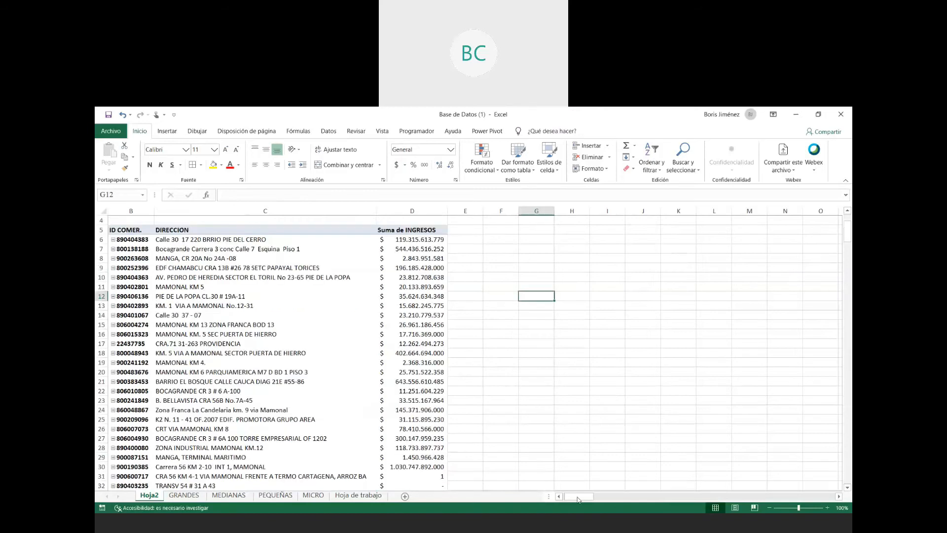
{"action": "scroll", "coordinate": [578, 499], "scroll_direction": "up", "scroll_amount": 1}
{"action": "left_click_drag", "start_coordinate": [578, 499], "coordinate": [561, 499]}
{"action": "left_click", "coordinate": [297, 365]}
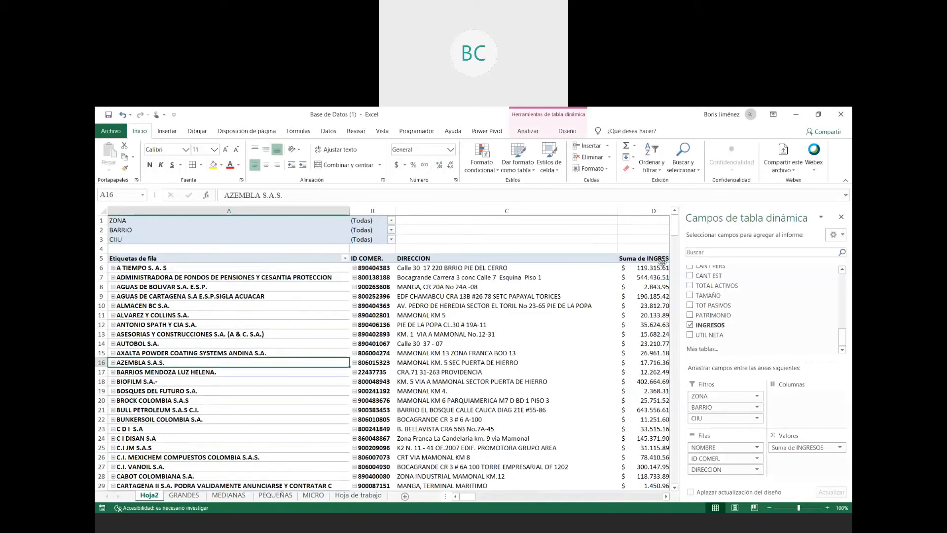
{"action": "left_click", "coordinate": [542, 234]}
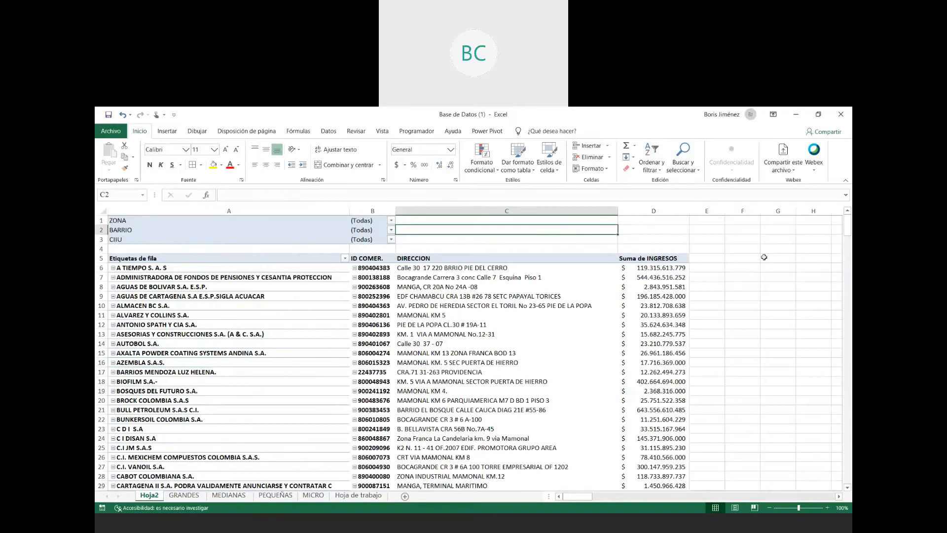
{"action": "left_click", "coordinate": [751, 360]}
{"action": "left_click", "coordinate": [708, 344]}
{"action": "left_click", "coordinate": [755, 278]}
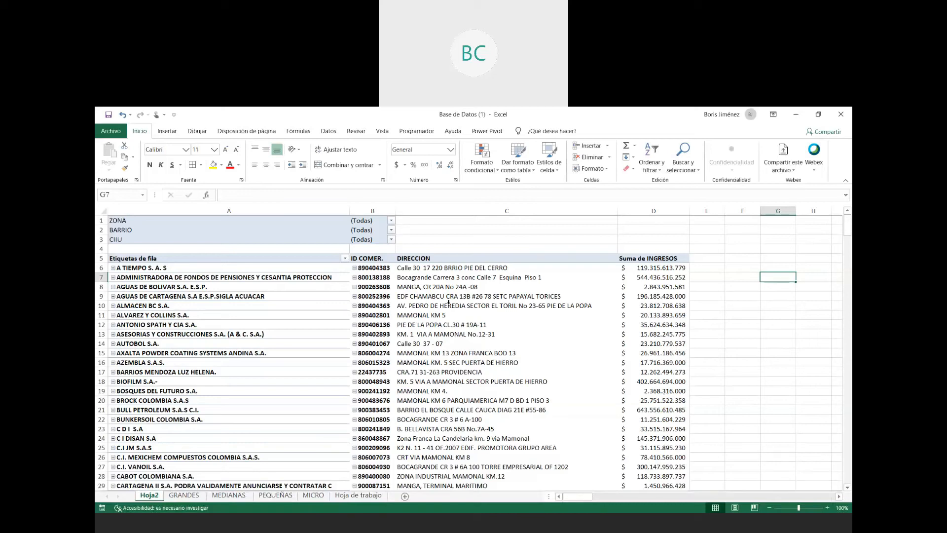
- Apply a light orange style to the pivot table and enable banded rows and banded columns
{"action": "left_click", "coordinate": [448, 302]}
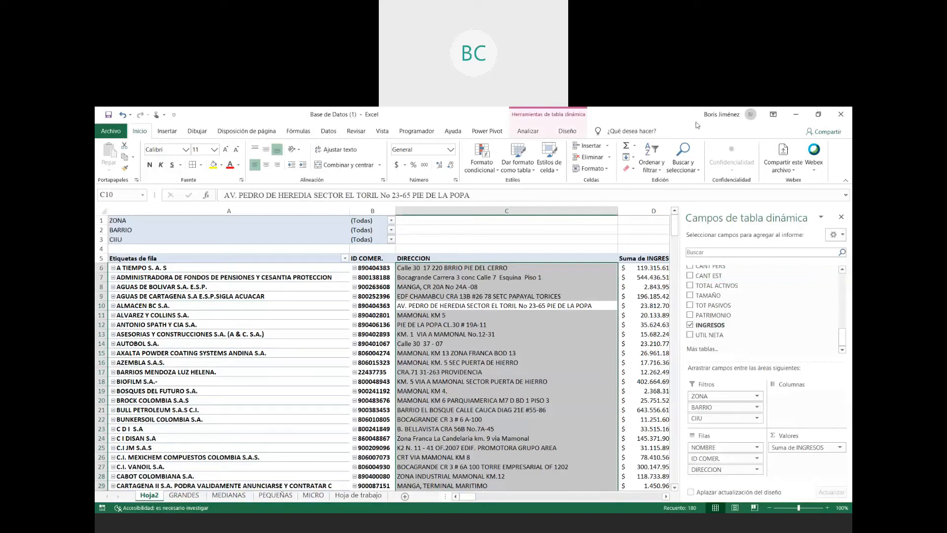
{"action": "left_click", "coordinate": [571, 131]}
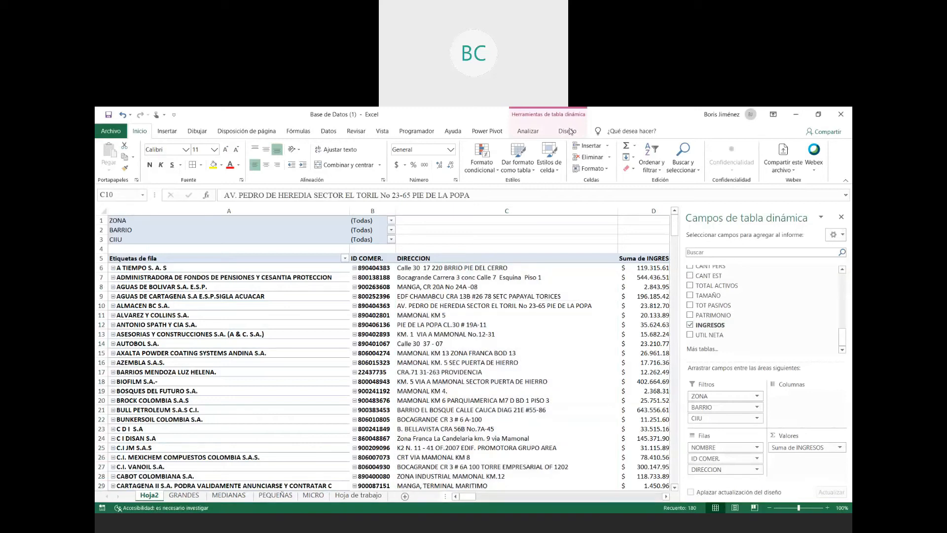
{"action": "left_click", "coordinate": [568, 131]}
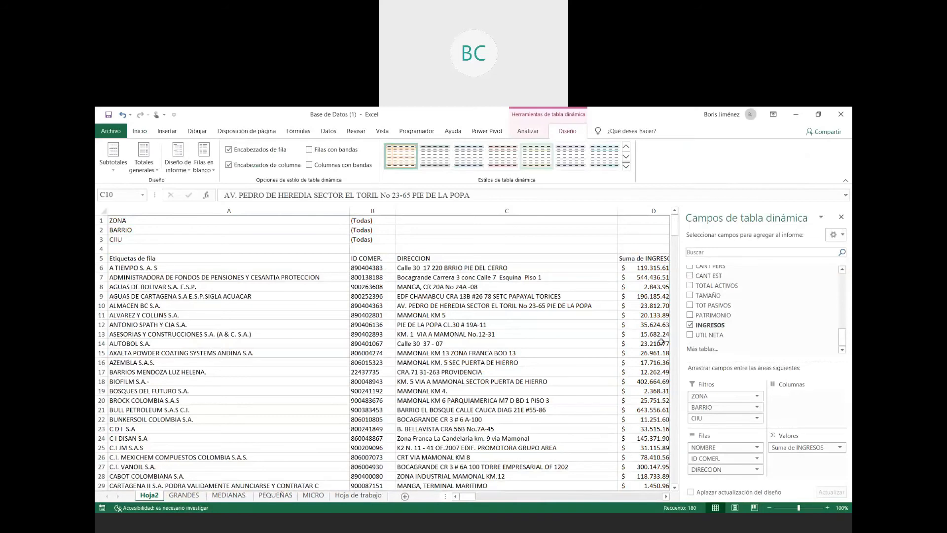
{"action": "left_click", "coordinate": [310, 150]}
{"action": "left_click", "coordinate": [310, 166]}
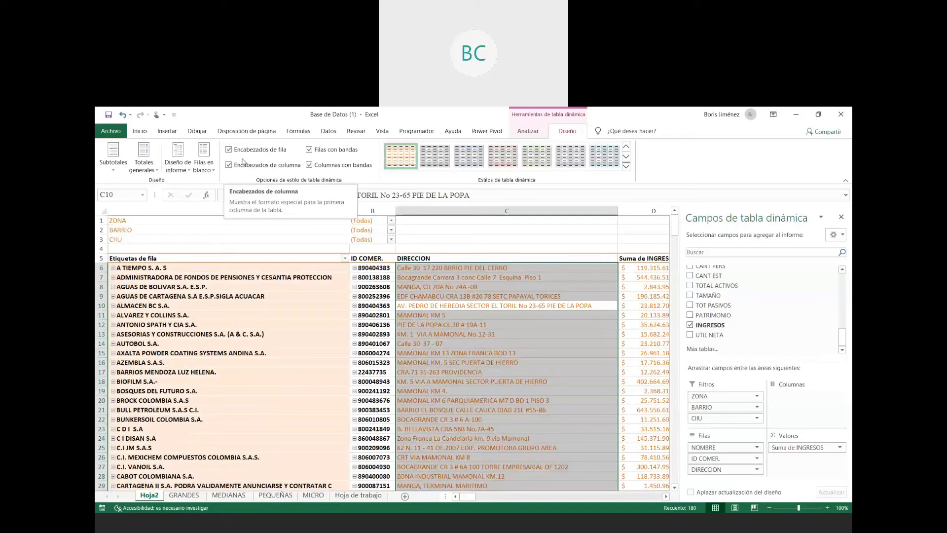
{"action": "left_click", "coordinate": [432, 360]}
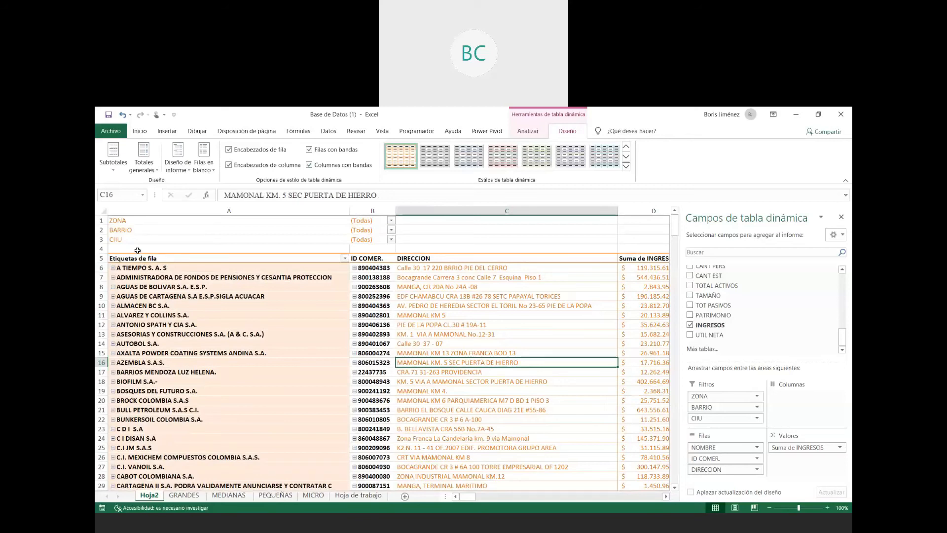
- Hide the pivot table's +/- buttons and try toggling the field headers and the field list
{"action": "left_click", "coordinate": [118, 171]}
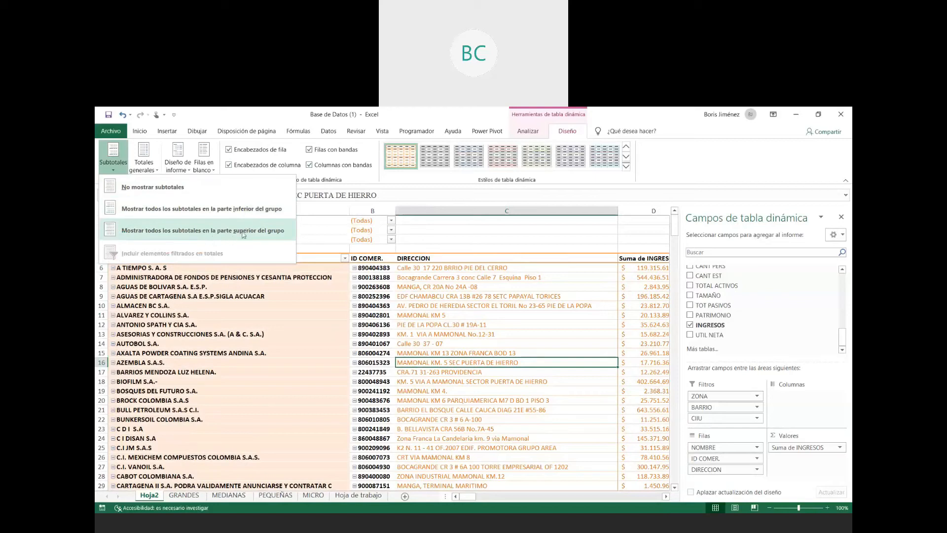
{"action": "left_click", "coordinate": [528, 131]}
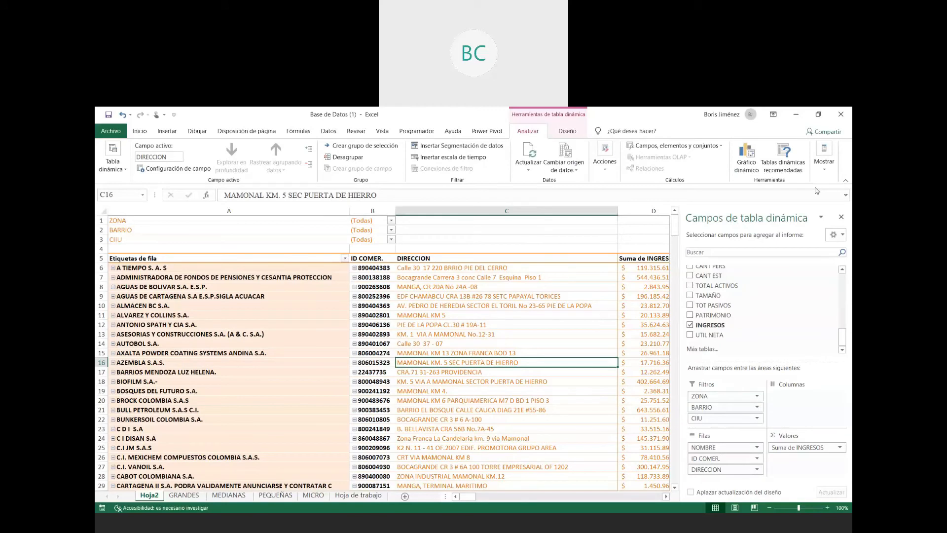
{"action": "left_click", "coordinate": [831, 160]}
{"action": "left_click", "coordinate": [807, 210]}
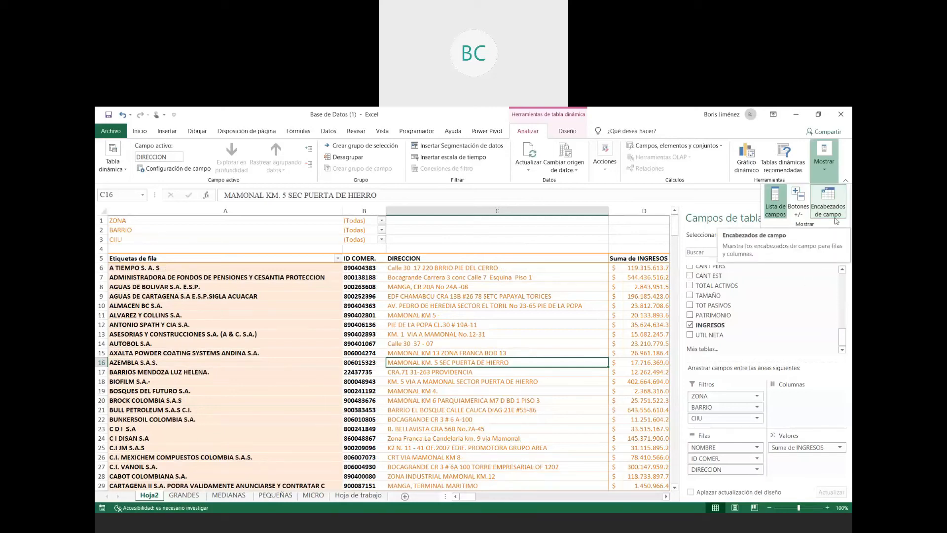
{"action": "left_click", "coordinate": [822, 203]}
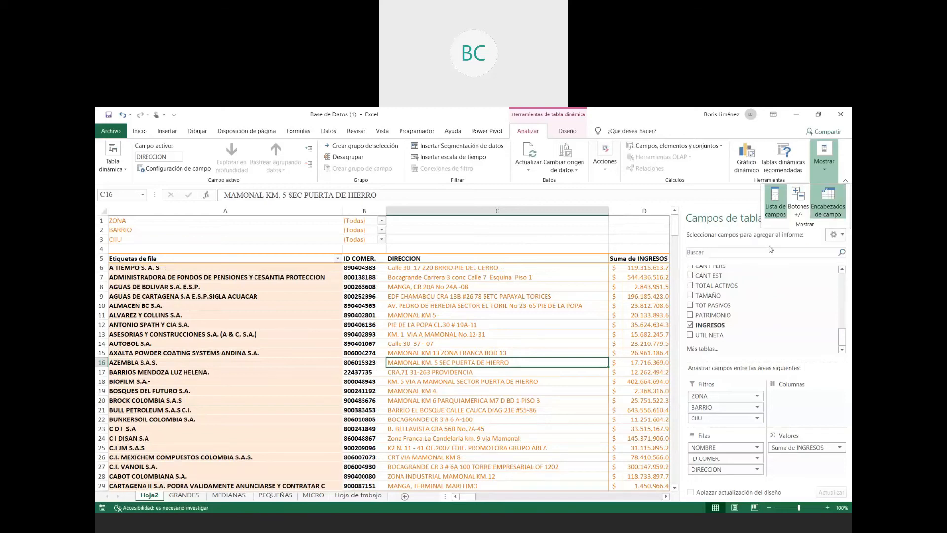
{"action": "left_click", "coordinate": [779, 204]}
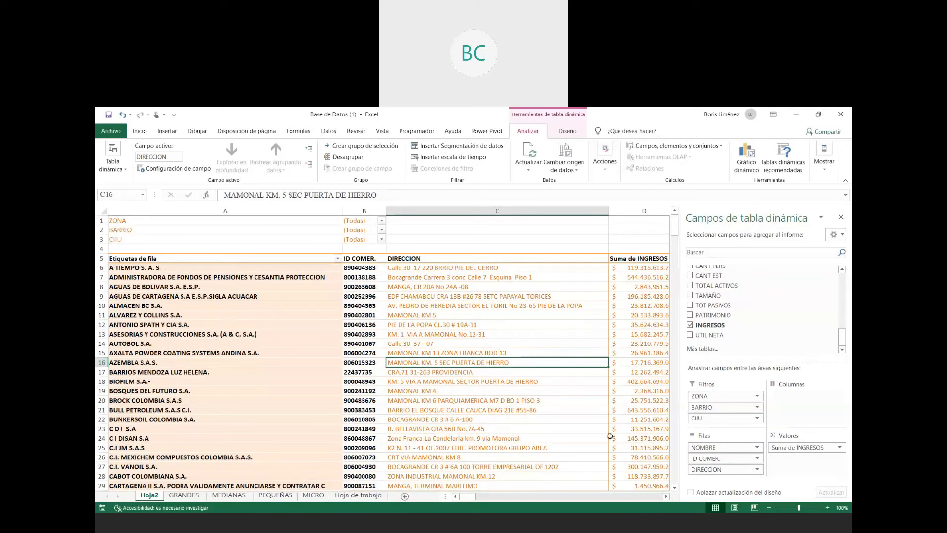
- Remove the ZONA, BARRIO and CIIU report filters and insert a slicer for the CIIU field
{"action": "left_click_drag", "start_coordinate": [704, 407], "coordinate": [750, 308]}
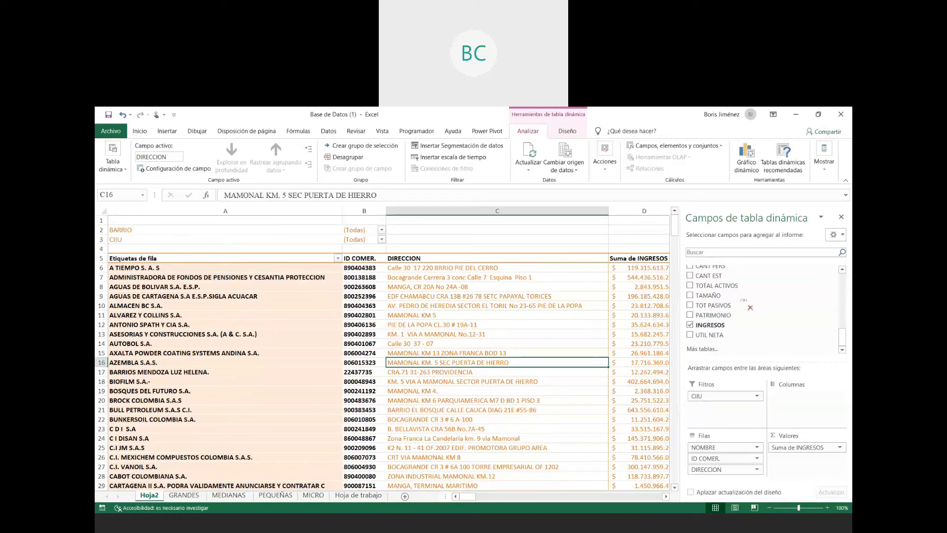
{"action": "left_click_drag", "start_coordinate": [751, 307], "coordinate": [750, 308]}
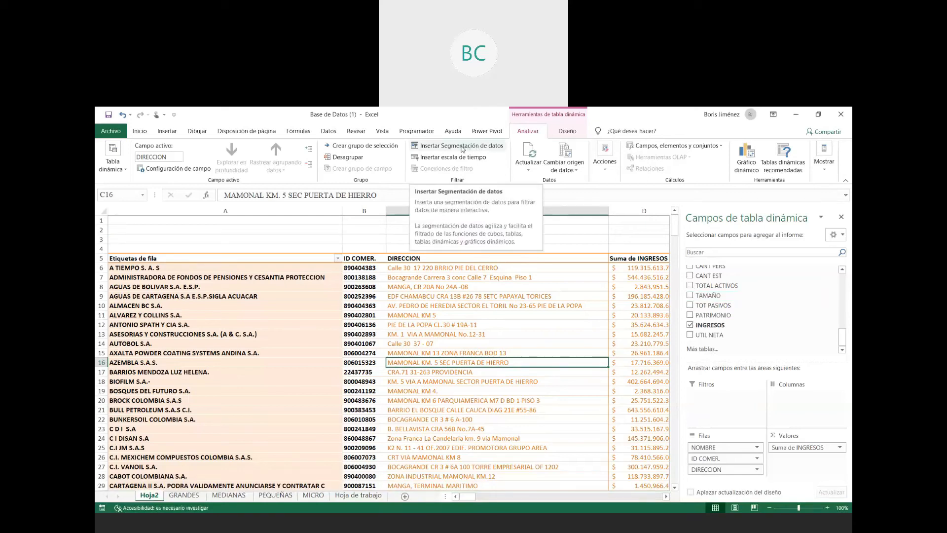
{"action": "left_click", "coordinate": [463, 148]}
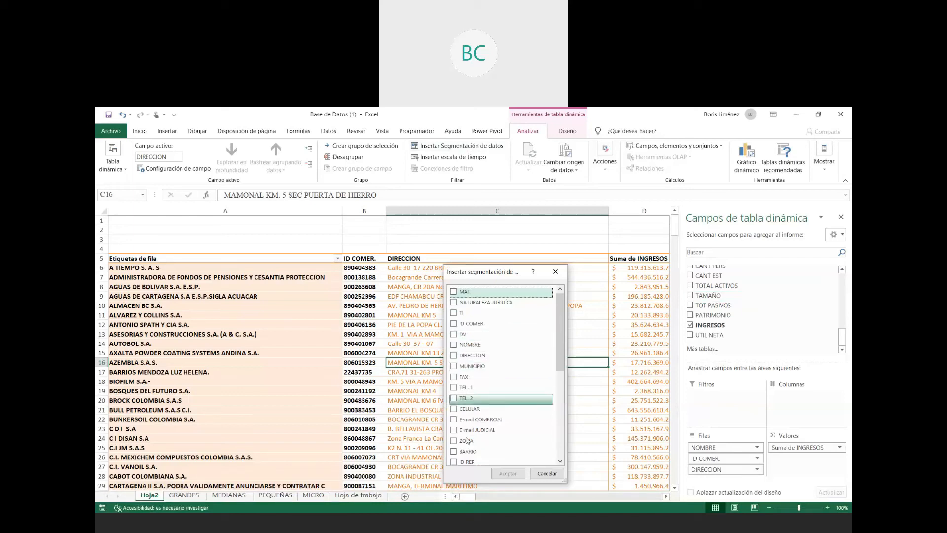
{"action": "scroll", "coordinate": [468, 425], "scroll_direction": "down", "scroll_amount": 5}
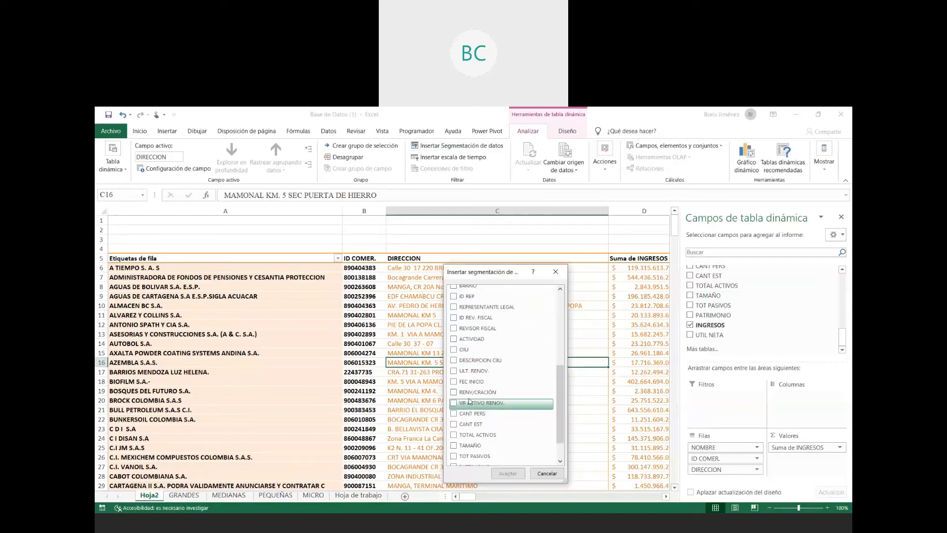
{"action": "left_click", "coordinate": [454, 350]}
{"action": "left_click", "coordinate": [508, 473]}
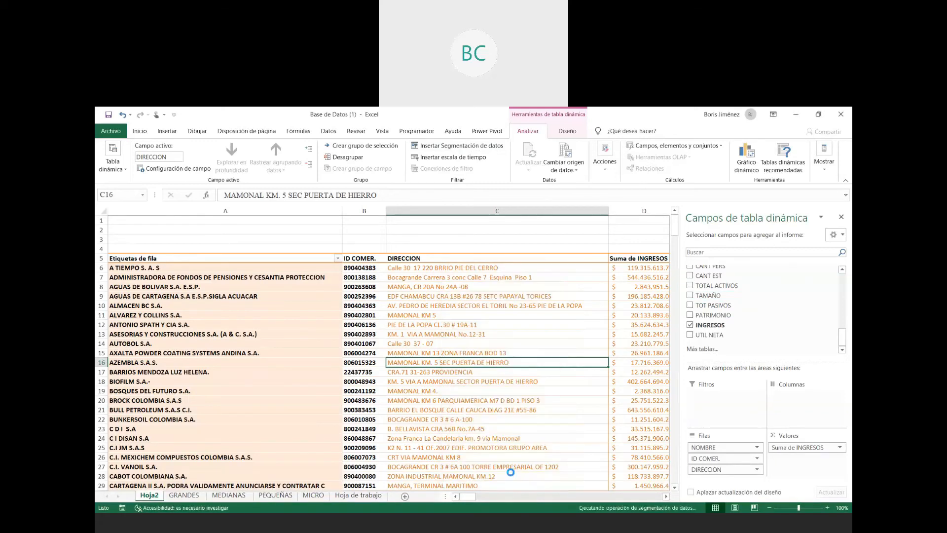
- Move the CIIU slicer to cell A1 and resize it to about 1.9 cm high and 12.6 cm wide, above the row labels
{"action": "left_click_drag", "start_coordinate": [375, 295], "coordinate": [136, 221]}
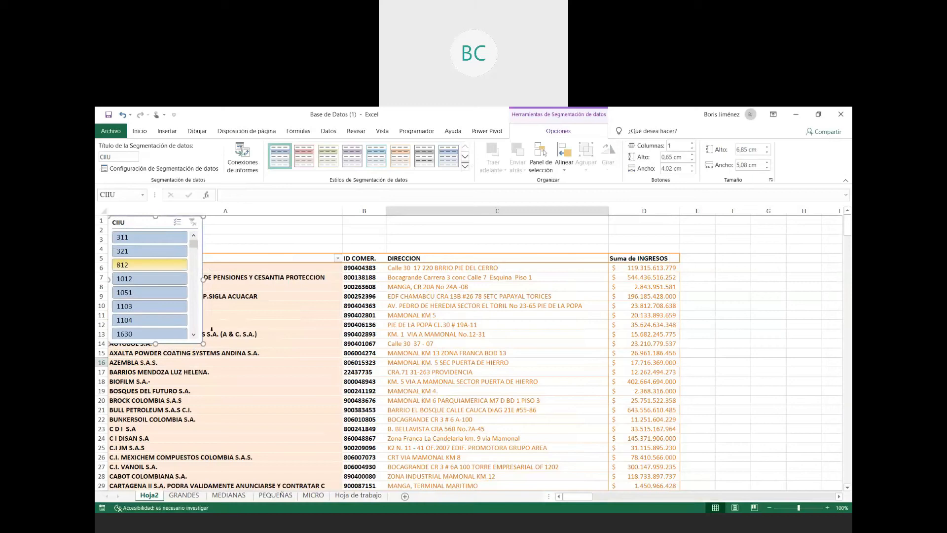
{"action": "left_click_drag", "start_coordinate": [246, 303], "coordinate": [347, 248]}
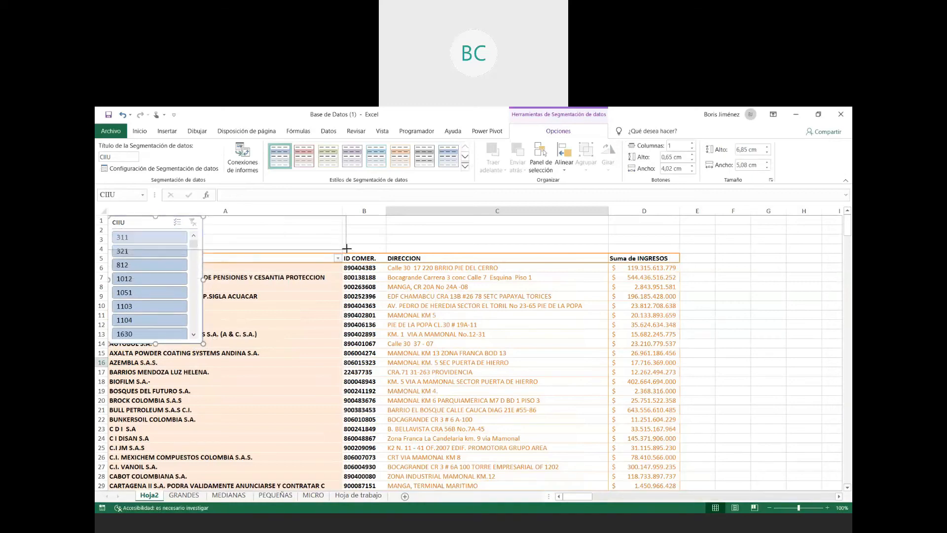
{"action": "left_click_drag", "start_coordinate": [347, 248], "coordinate": [343, 251]}
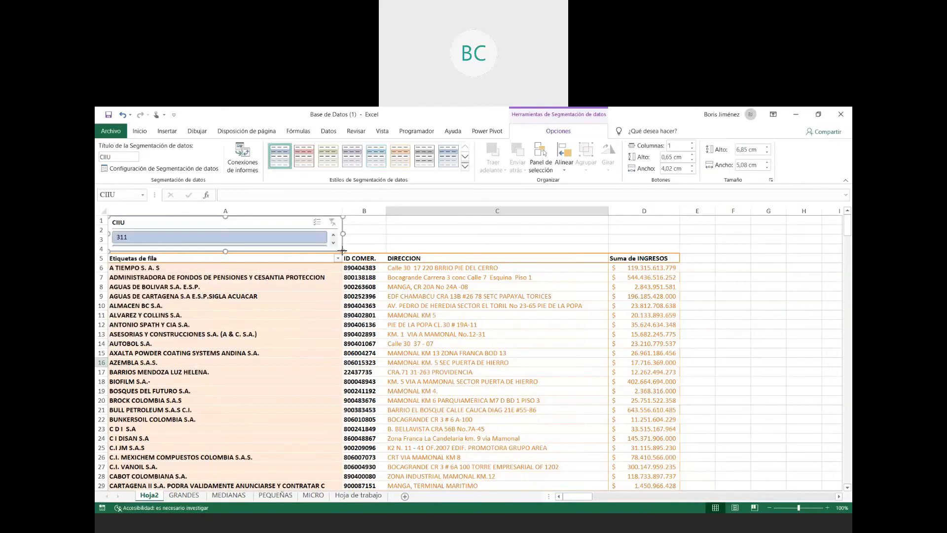
- Insert four rows above the pivot table's header row and extend the CIIU slicer down to about row 8
{"action": "left_click", "coordinate": [101, 258]}
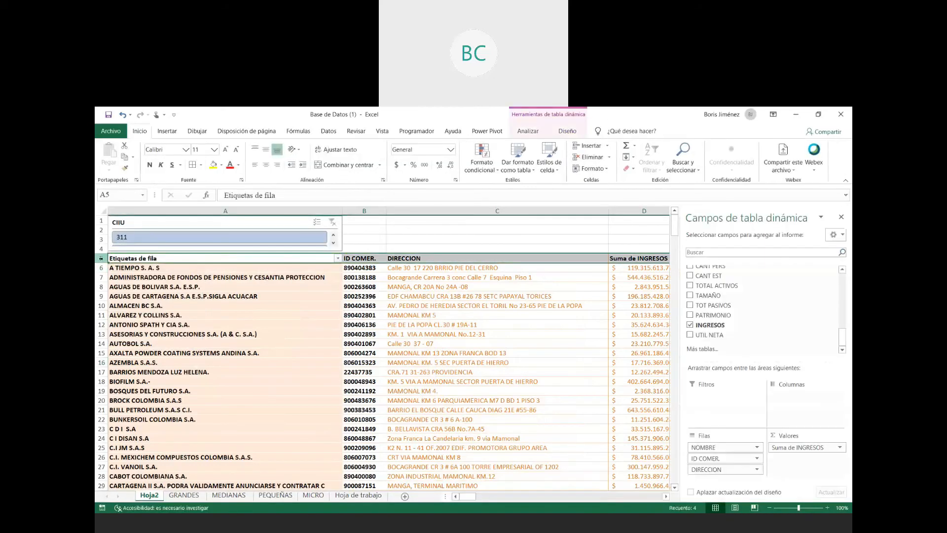
{"action": "key", "text": "ctrl+plus"}
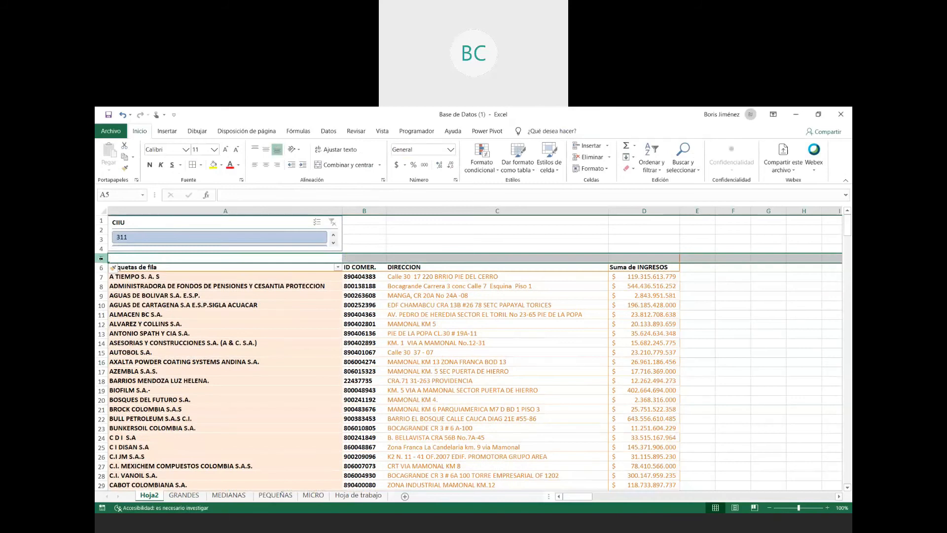
{"action": "key", "text": "ctrl+plus"}
{"action": "key", "text": "ctrl+plus"}
{"action": "key", "text": "ctrl+plus"}
{"action": "left_click", "coordinate": [274, 248]}
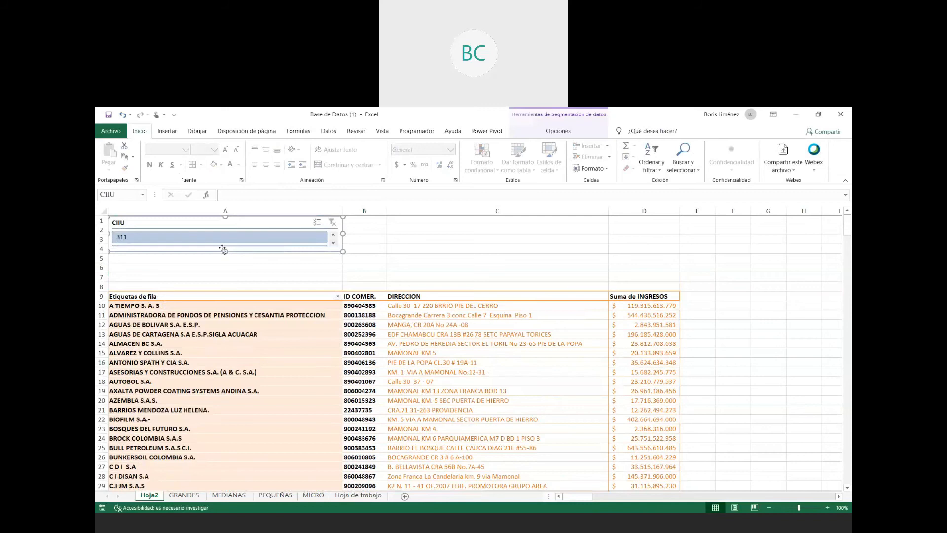
{"action": "left_click_drag", "start_coordinate": [225, 250], "coordinate": [223, 282]}
- Turn on multiple selection in the CIIU slicer and deselect the values 321 and 311
{"action": "left_click", "coordinate": [317, 223]}
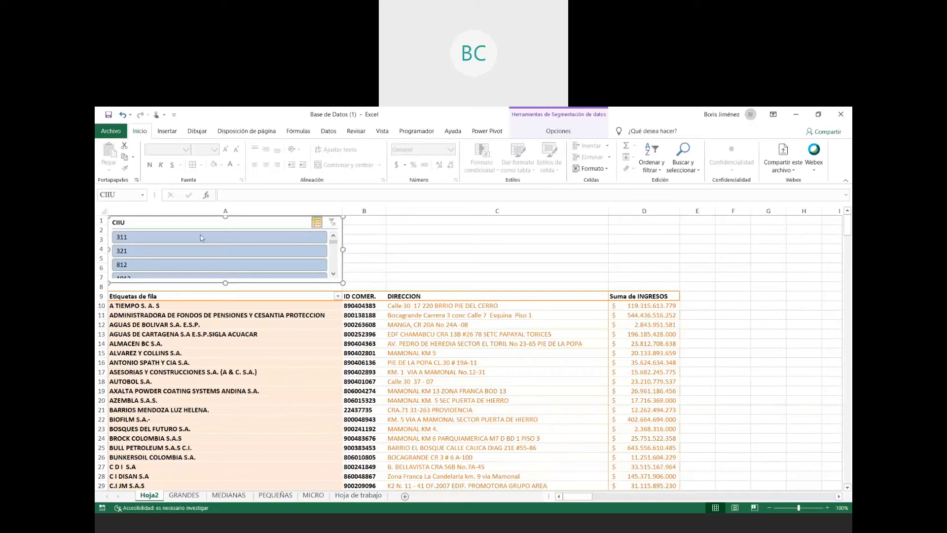
{"action": "left_click", "coordinate": [319, 265]}
{"action": "left_click", "coordinate": [327, 227]}
{"action": "left_click", "coordinate": [251, 253]}
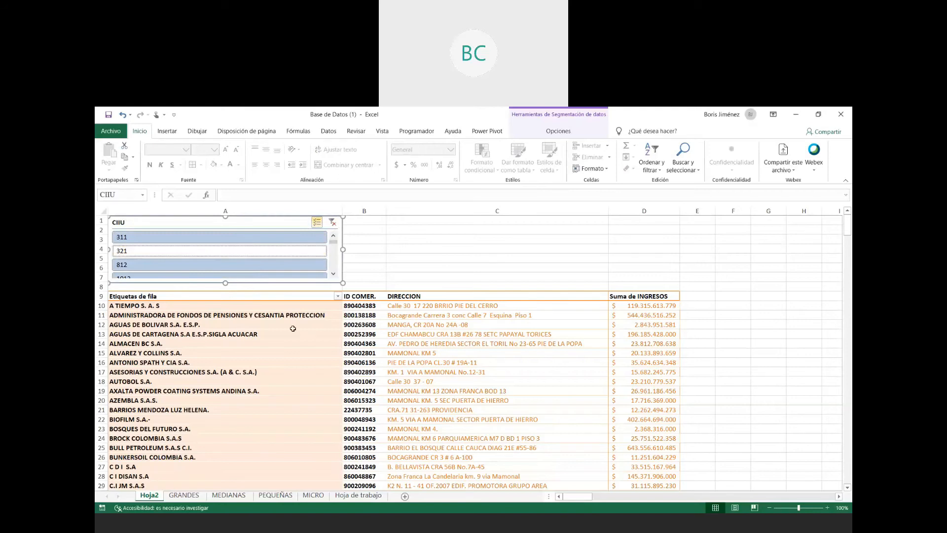
{"action": "left_click", "coordinate": [215, 238]}
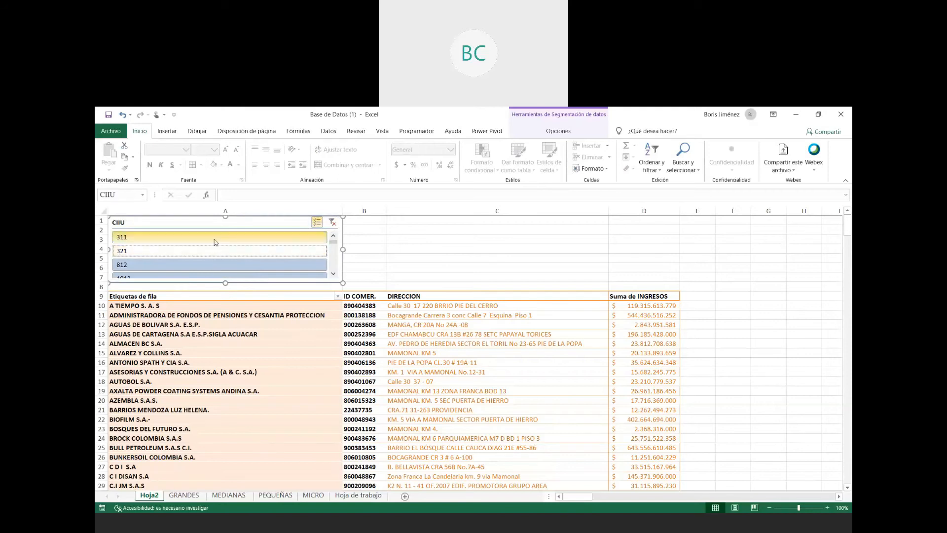
{"action": "left_click", "coordinate": [273, 346]}
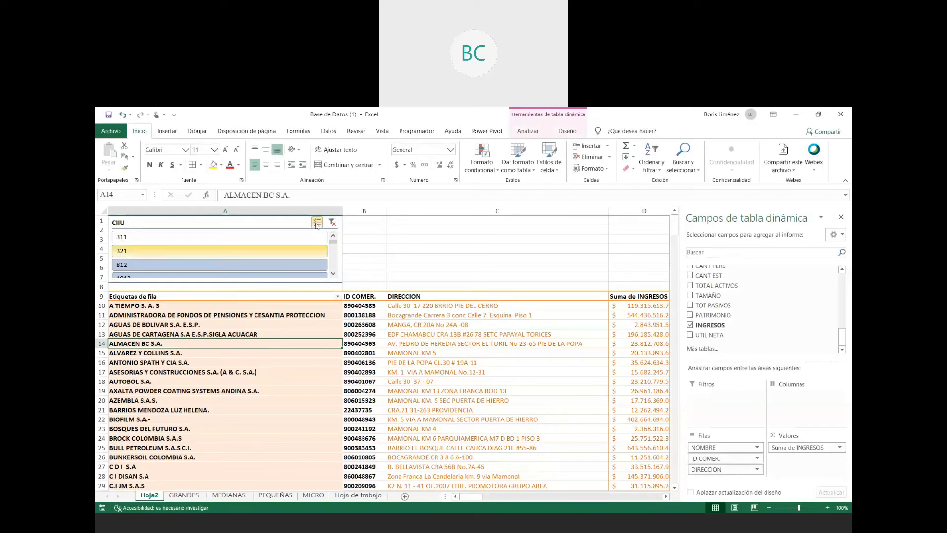
- Clear the CIIU slicer and turn off its multiple selection, filtering the pivot table by 321, 311 and 812 in turn
{"action": "left_click", "coordinate": [332, 222]}
{"action": "left_click", "coordinate": [317, 222]}
{"action": "left_click", "coordinate": [270, 250]}
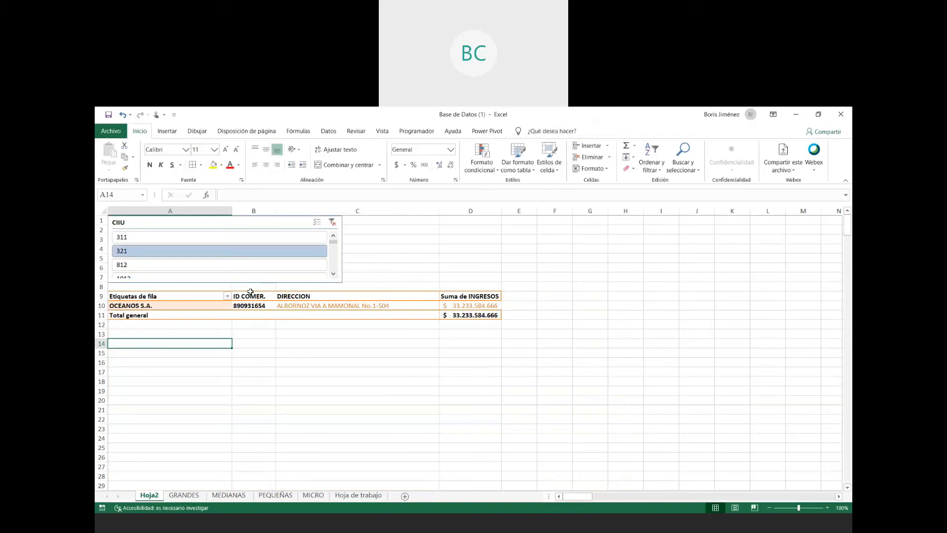
{"action": "left_click", "coordinate": [222, 237]}
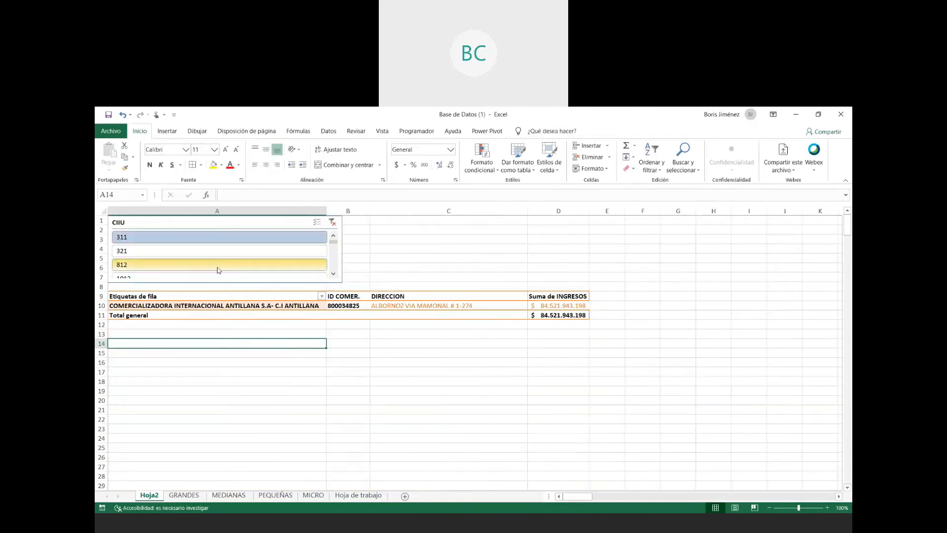
{"action": "left_click", "coordinate": [219, 266]}
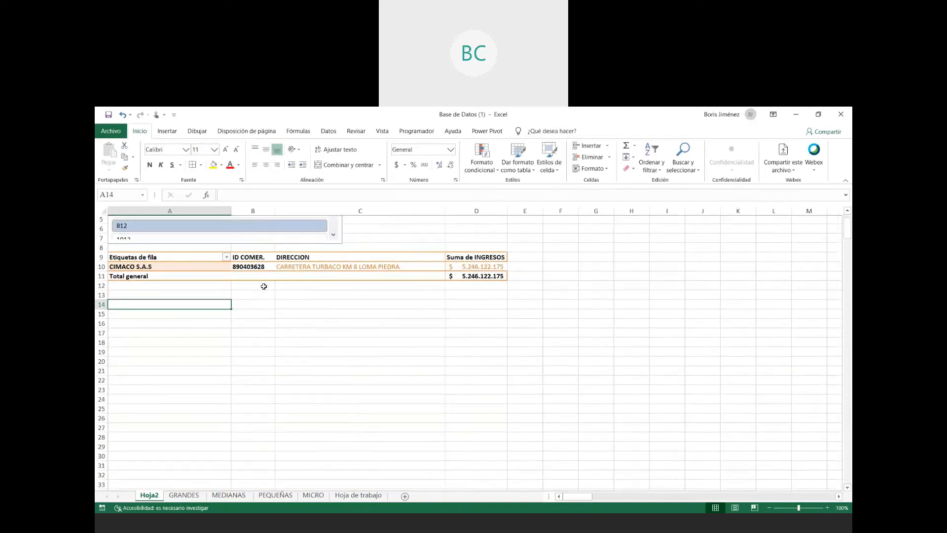
- Filter the pivot table by CIIU codes further down the slicer, including 1103, and finish on 1051
{"action": "left_click", "coordinate": [334, 276]}
{"action": "left_click", "coordinate": [334, 275]}
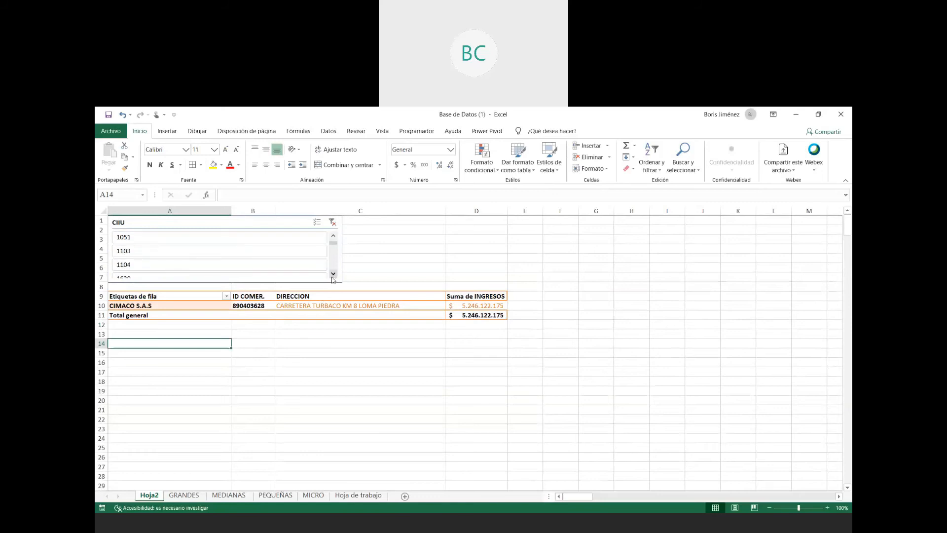
{"action": "left_click", "coordinate": [246, 277]}
{"action": "left_click", "coordinate": [261, 251]}
{"action": "left_click", "coordinate": [249, 237]}
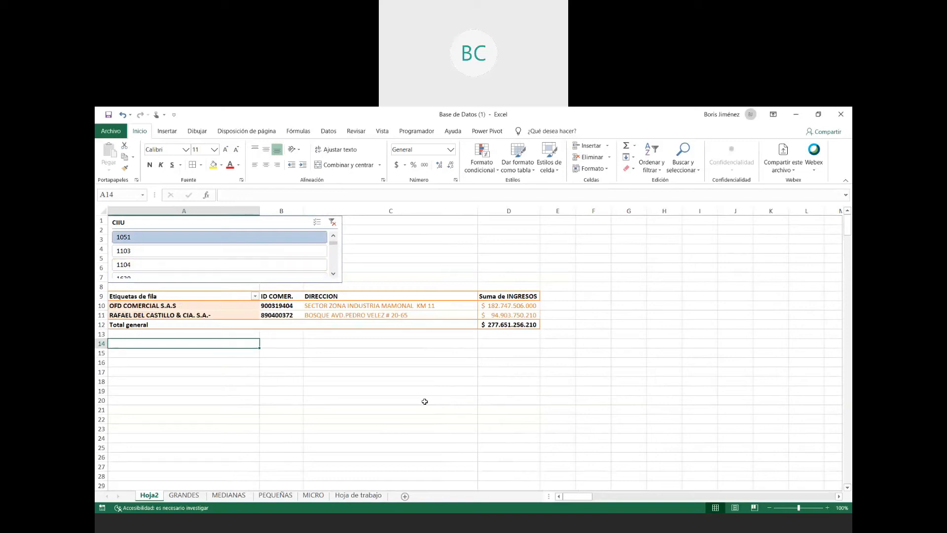
- Apply the light orange slicer style to the CIIU slicer to match the pivot table
{"action": "left_click", "coordinate": [254, 222]}
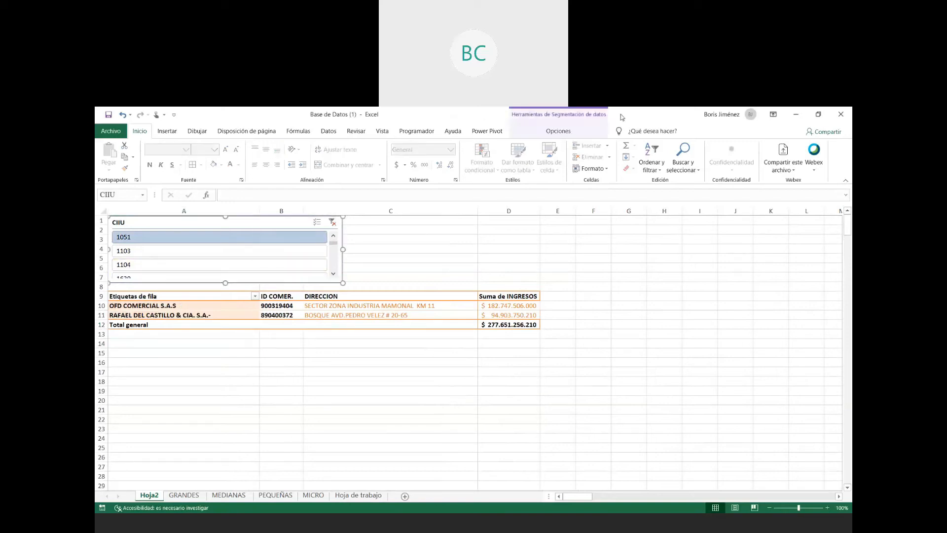
{"action": "left_click", "coordinate": [573, 131]}
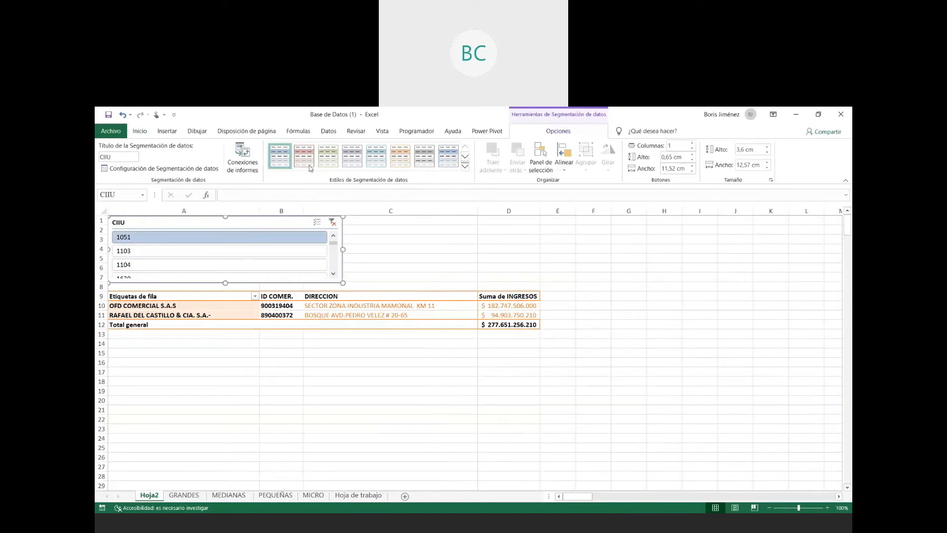
{"action": "left_click", "coordinate": [399, 157]}
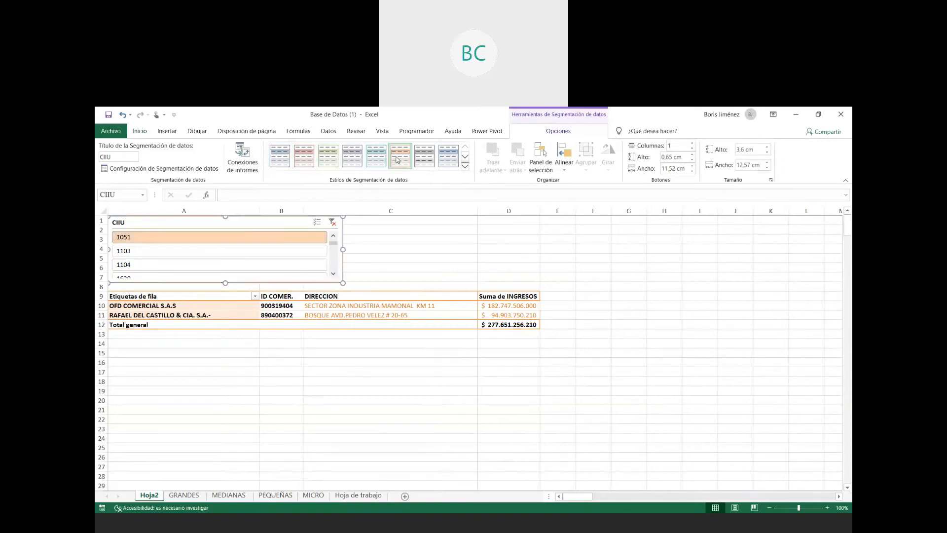
{"action": "left_click", "coordinate": [387, 371]}
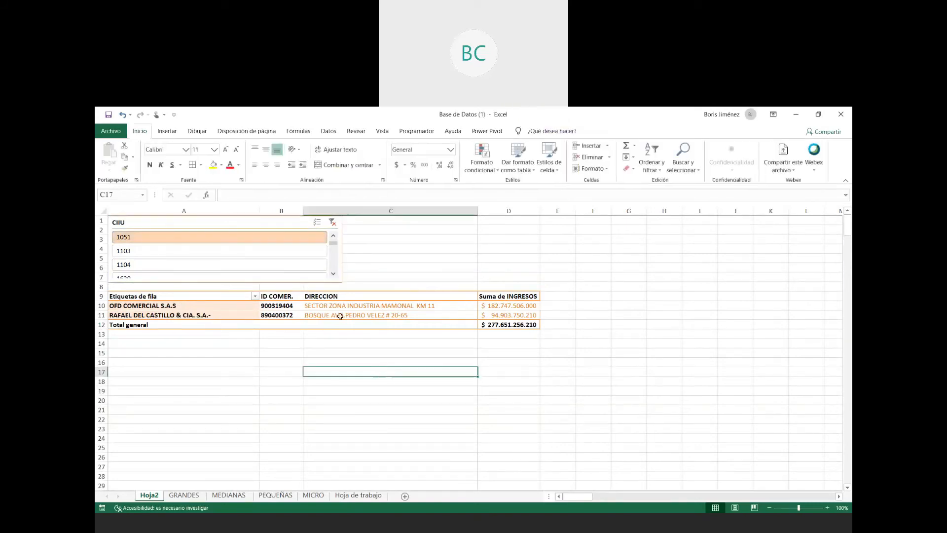
- Insert a slicer for the MUNICIPIO field, place it above the DIRECCION column and shorten it to about 3.5 cm high
{"action": "left_click", "coordinate": [279, 224]}
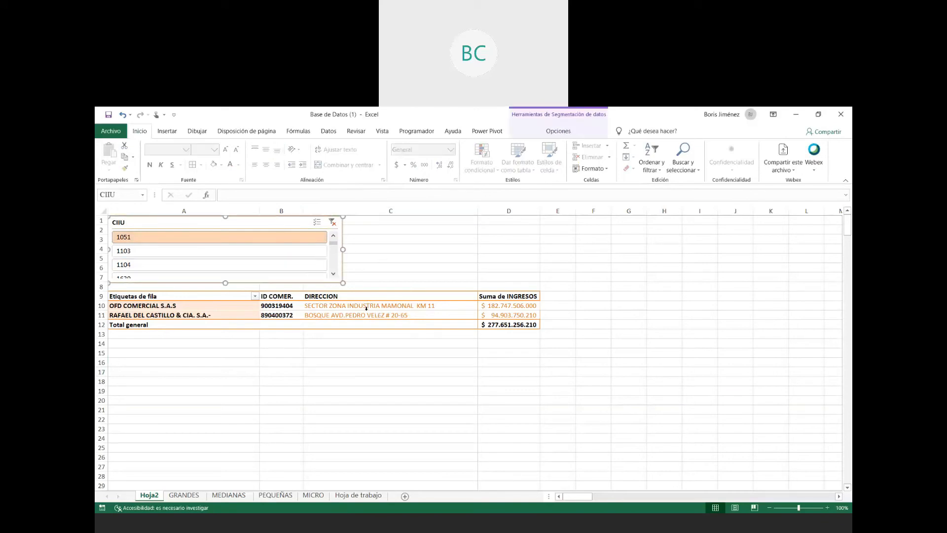
{"action": "left_click_drag", "start_coordinate": [366, 316], "coordinate": [366, 307]}
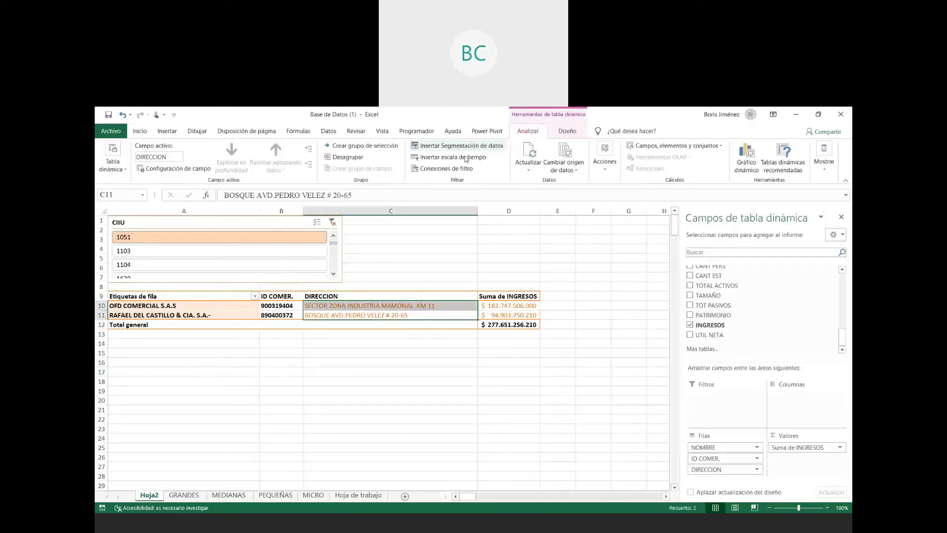
{"action": "left_click", "coordinate": [464, 146]}
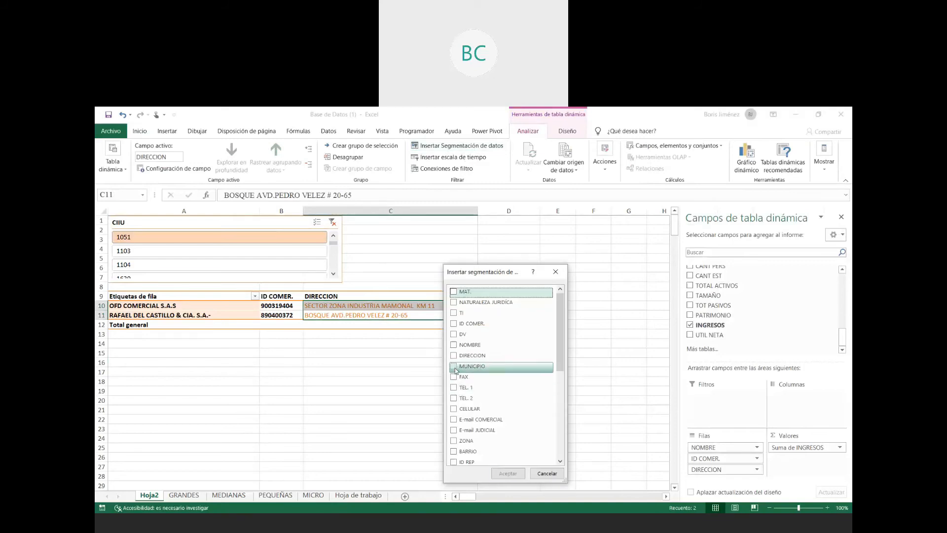
{"action": "left_click", "coordinate": [455, 367]}
{"action": "left_click", "coordinate": [508, 474]}
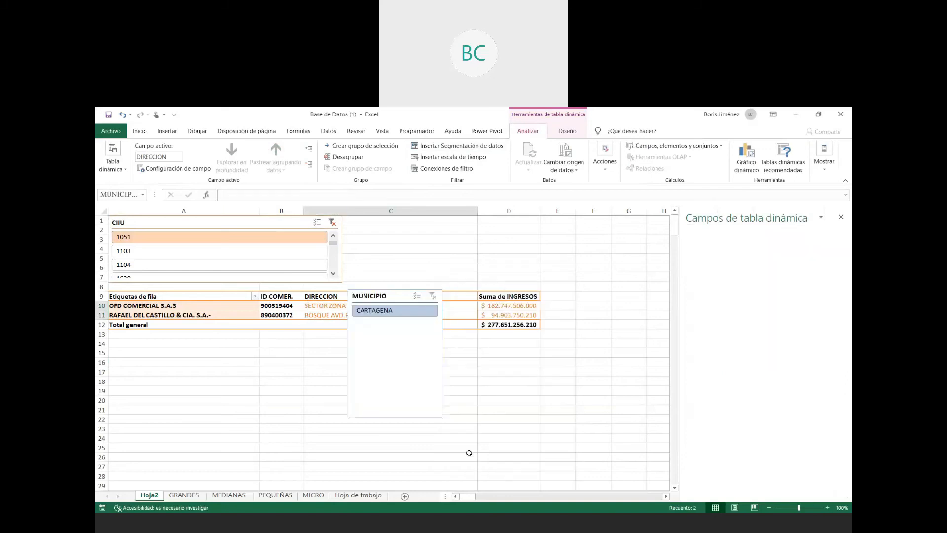
{"action": "left_click_drag", "start_coordinate": [377, 294], "coordinate": [424, 219]}
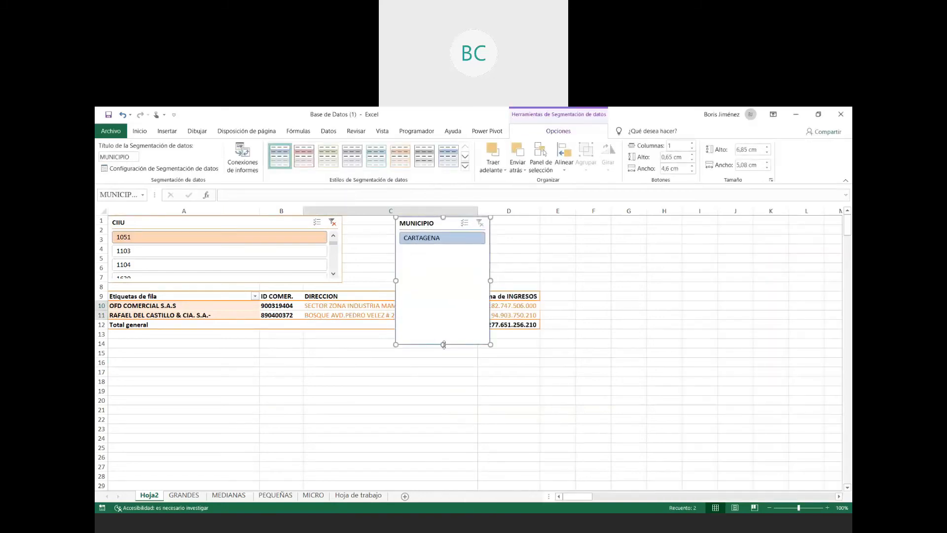
{"action": "left_click_drag", "start_coordinate": [444, 344], "coordinate": [443, 284]}
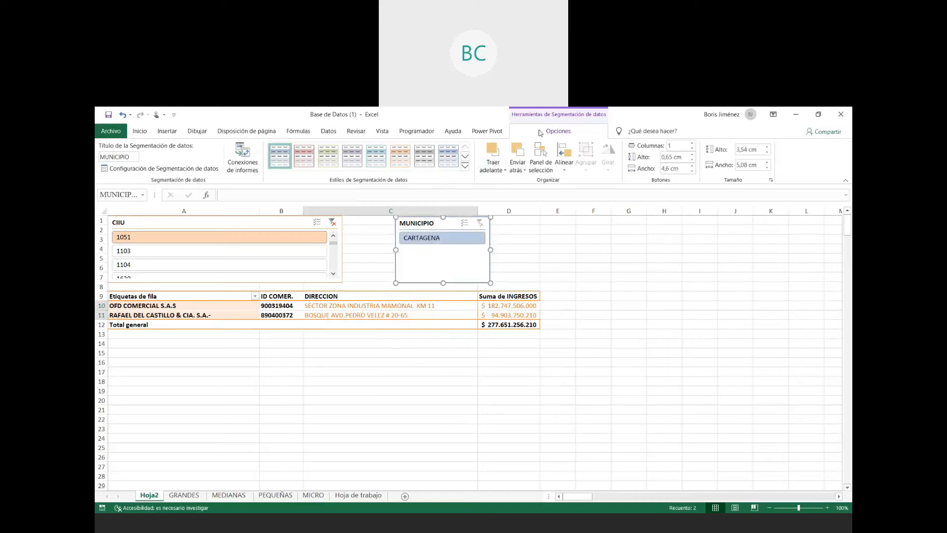
- Insert a slicer for the BARRIO field, place it beyond the MUNICIPIO slicer at row 1 and shorten it to about 3.5 cm high
{"action": "left_click", "coordinate": [428, 319]}
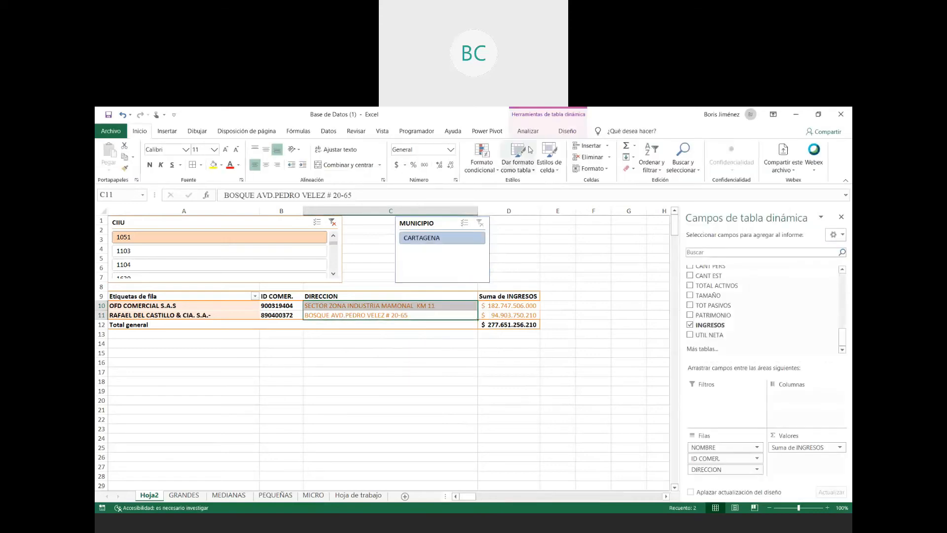
{"action": "left_click", "coordinate": [528, 131]}
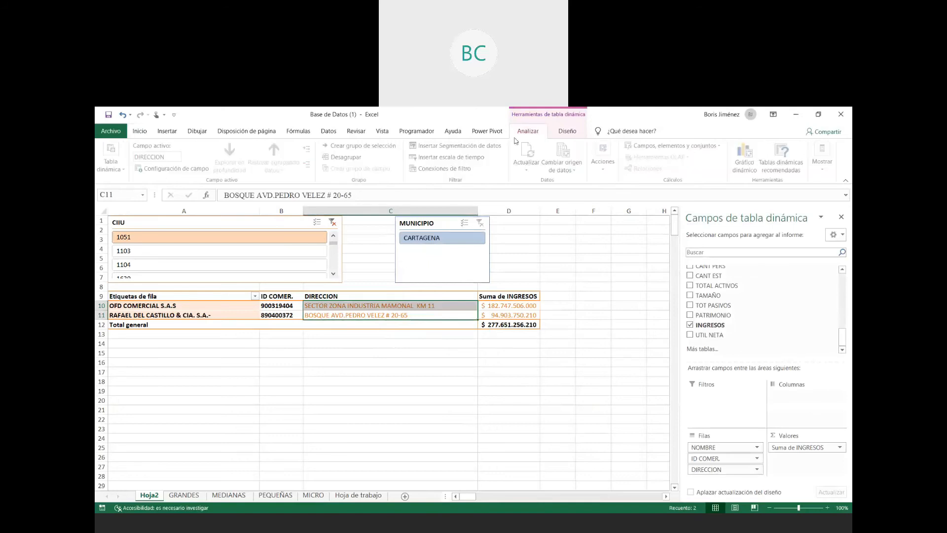
{"action": "left_click", "coordinate": [455, 146]}
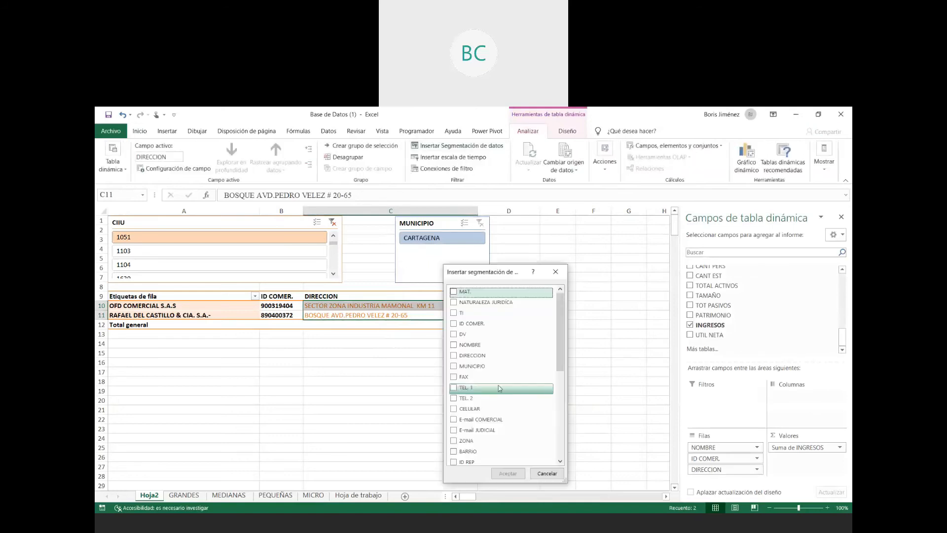
{"action": "scroll", "coordinate": [500, 371], "scroll_direction": "down", "scroll_amount": 1}
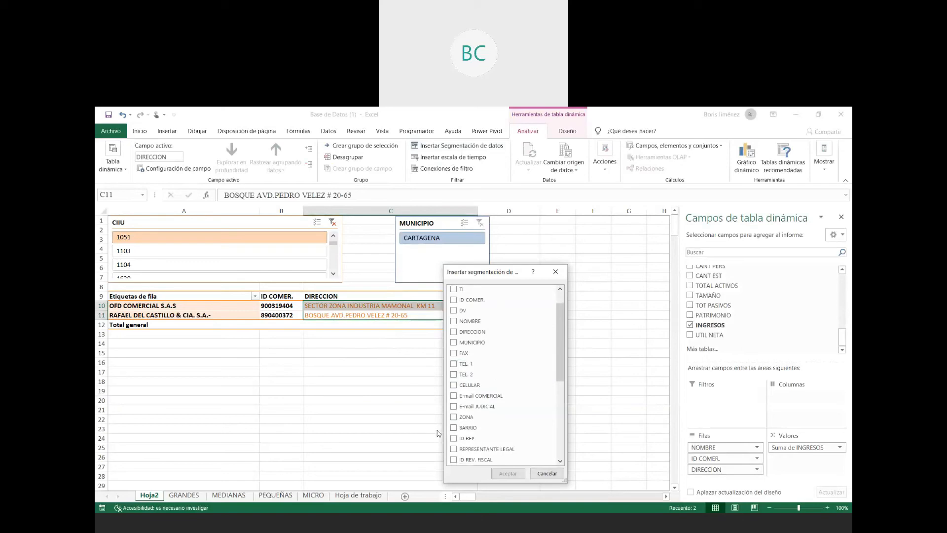
{"action": "left_click", "coordinate": [453, 428]}
{"action": "left_click", "coordinate": [508, 474]}
{"action": "left_click_drag", "start_coordinate": [383, 294], "coordinate": [576, 221]}
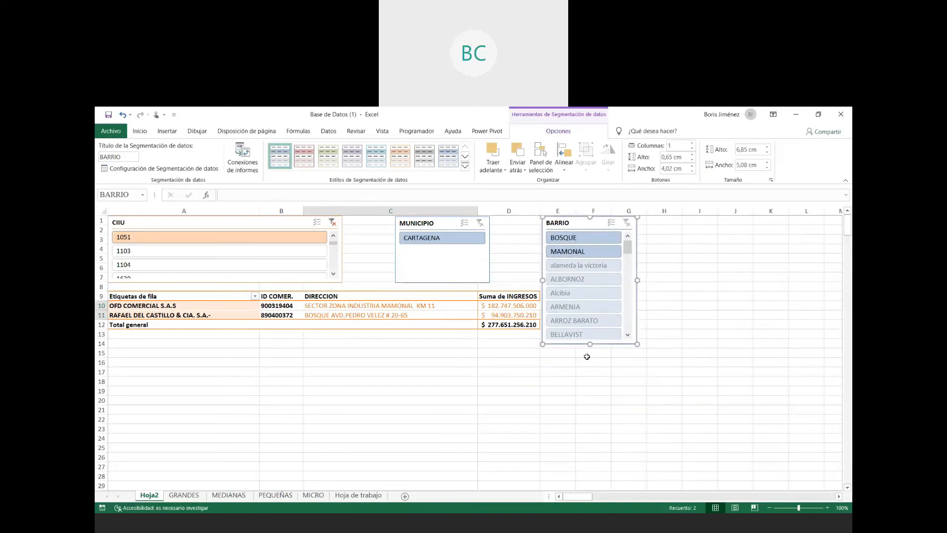
{"action": "left_click_drag", "start_coordinate": [590, 344], "coordinate": [590, 283]}
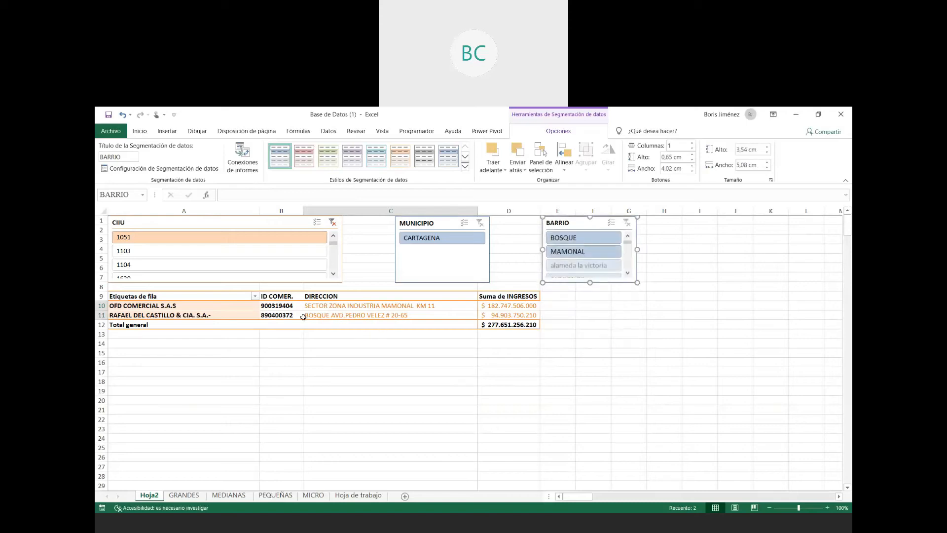
- Clear the CIIU slicer's filter and move the BARRIO slicer closer to the MUNICIPIO slicer
{"action": "left_click", "coordinate": [332, 223]}
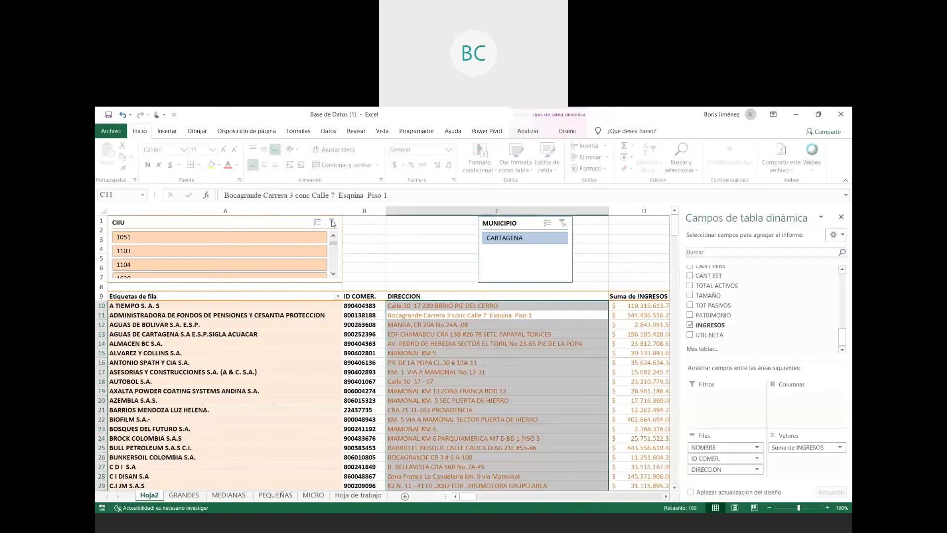
{"action": "left_click", "coordinate": [429, 258]}
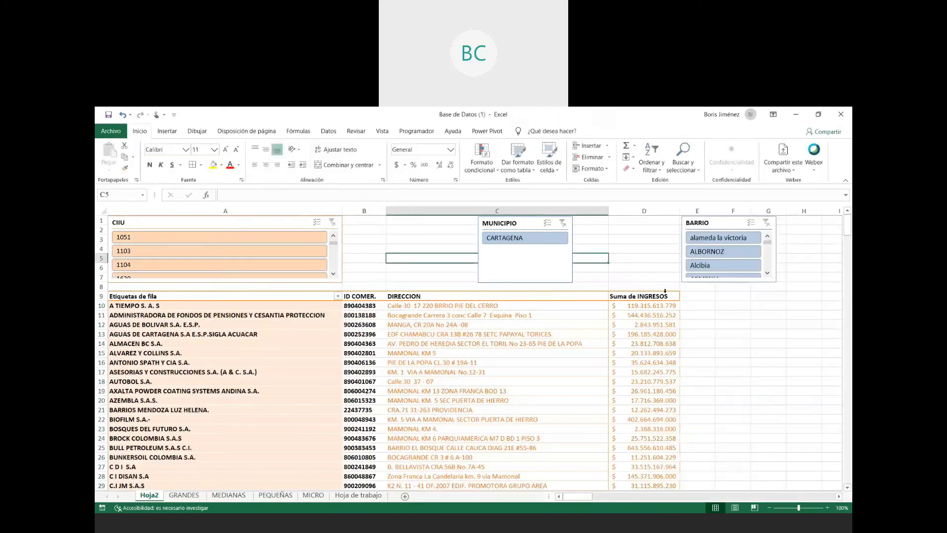
{"action": "left_click_drag", "start_coordinate": [700, 223], "coordinate": [627, 223]}
- Filter the pivot table by the BARRIO values ALBORNOZ, Alcibia and alameda la victoria in turn, returning to ALBORNOZ, and shift the MUNICIPIO slicer toward CIIU
{"action": "left_click", "coordinate": [637, 251]}
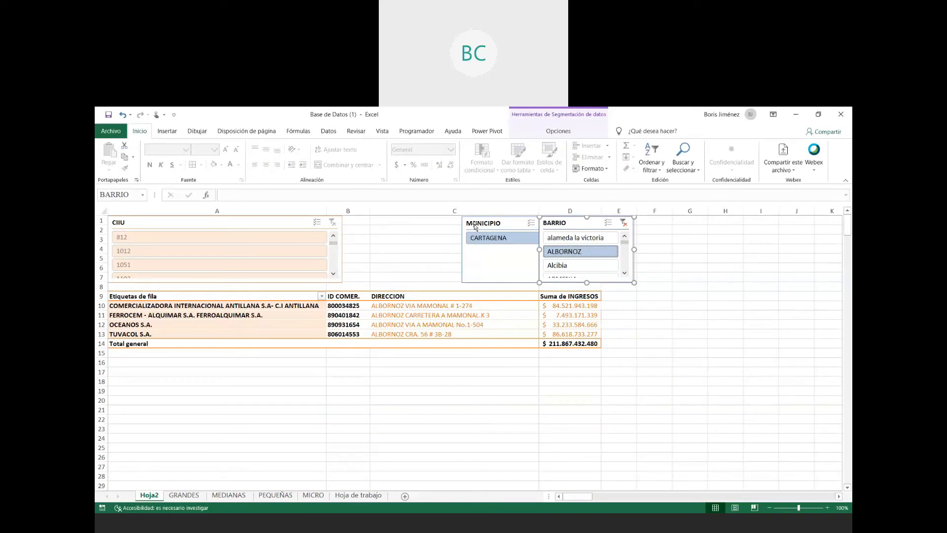
{"action": "left_click", "coordinate": [474, 224]}
{"action": "left_click", "coordinate": [558, 267]}
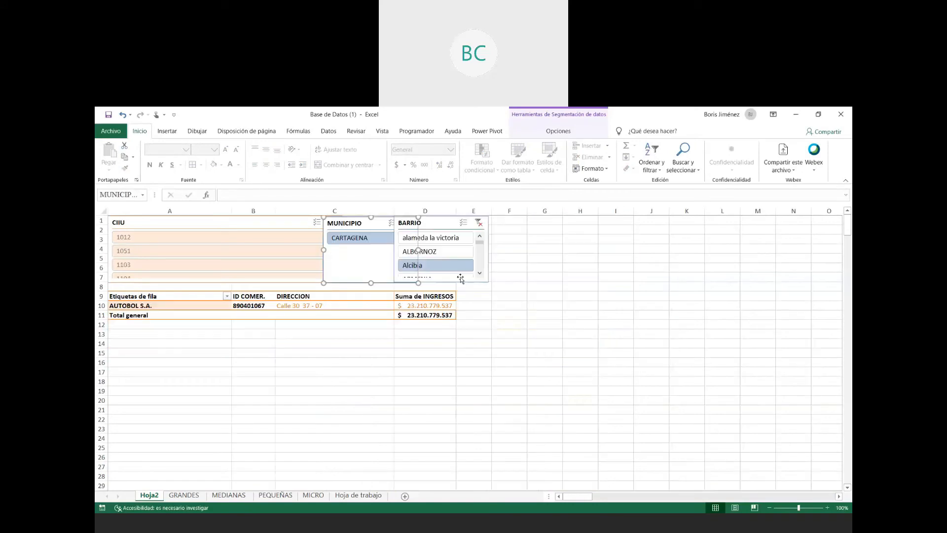
{"action": "left_click", "coordinate": [441, 237]}
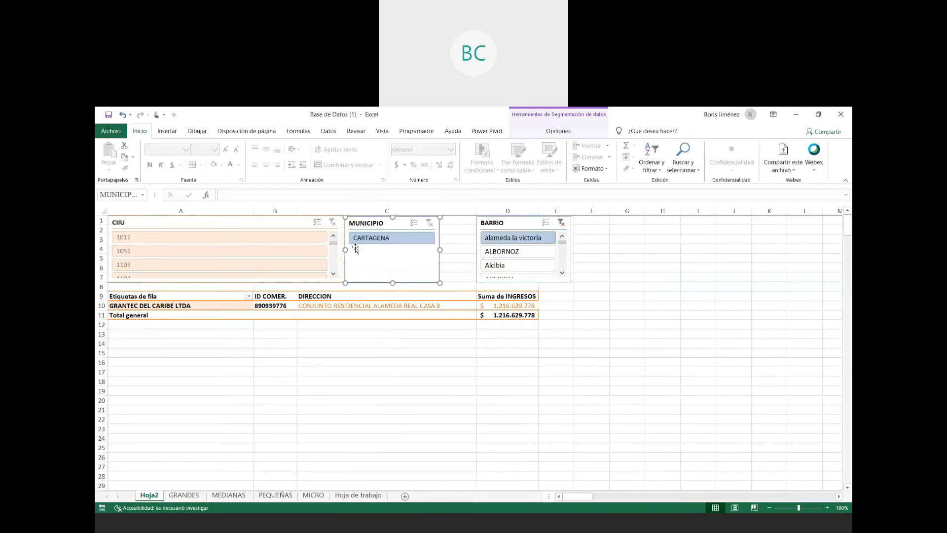
{"action": "left_click", "coordinate": [368, 242]}
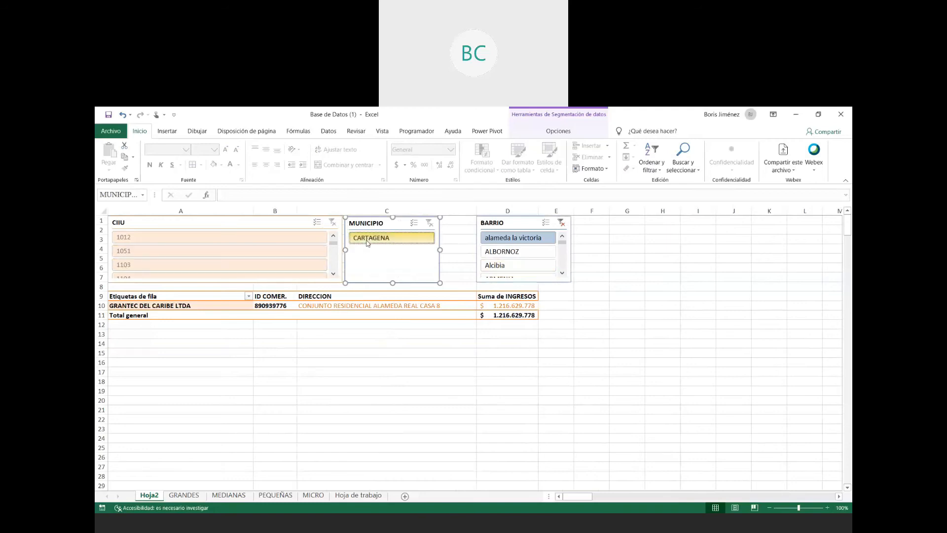
{"action": "left_click", "coordinate": [507, 253]}
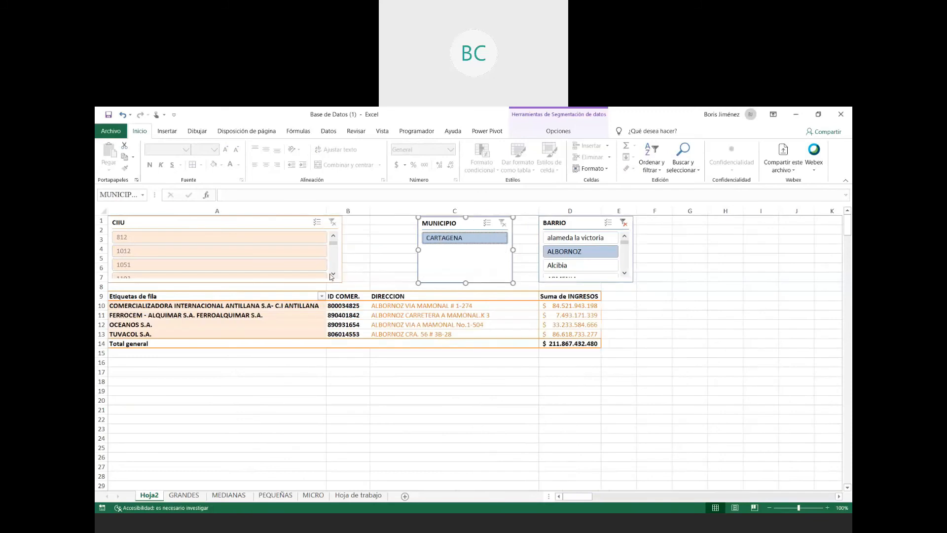
- Find the CIIU codes still available for ALBORNOZ in the slicer and filter the pivot table by 4663
{"action": "left_click", "coordinate": [332, 253]}
{"action": "left_click", "coordinate": [333, 256]}
{"action": "left_click", "coordinate": [333, 264]}
{"action": "mouse_move", "coordinate": [333, 248]}
{"action": "left_mouse_down"}
{"action": "mouse_move", "coordinate": [335, 270]}
{"action": "mouse_move", "coordinate": [337, 244]}
{"action": "left_mouse_up"}
{"action": "scroll", "coordinate": [194, 269], "scroll_direction": "up", "scroll_amount": 5}
{"action": "left_click", "coordinate": [194, 265]}
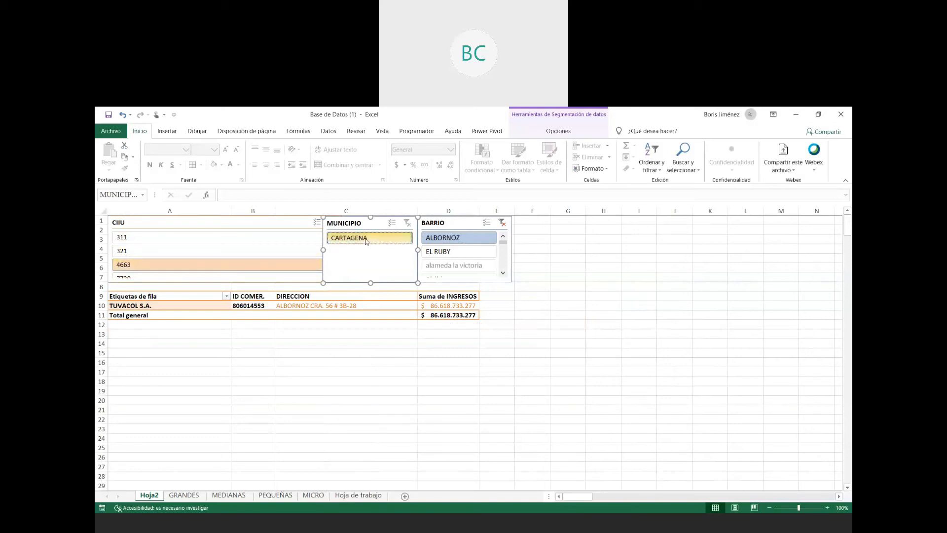
- Spread out the BARRIO and MUNICIPIO slicers so that neither overlaps the CIIU slicer
{"action": "left_click_drag", "start_coordinate": [457, 226], "coordinate": [528, 226]}
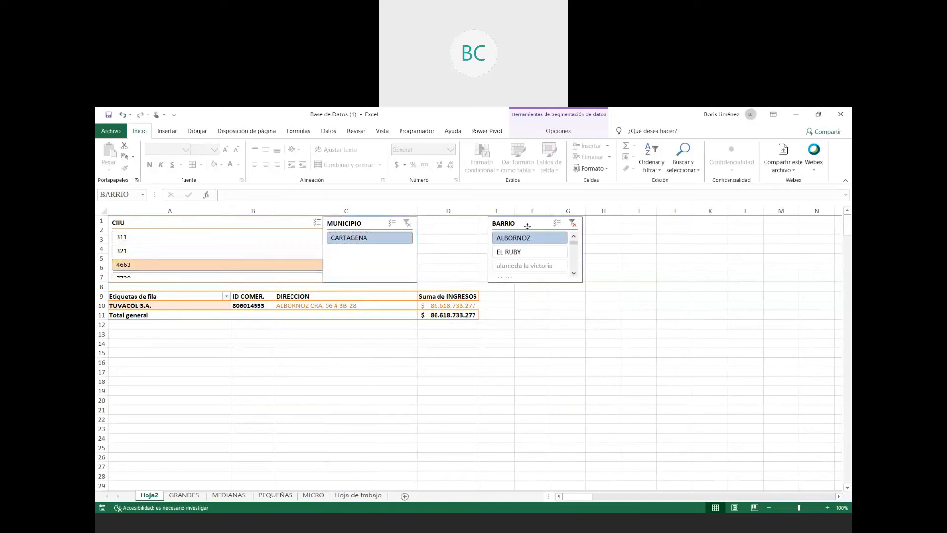
{"action": "left_click_drag", "start_coordinate": [357, 223], "coordinate": [394, 223]}
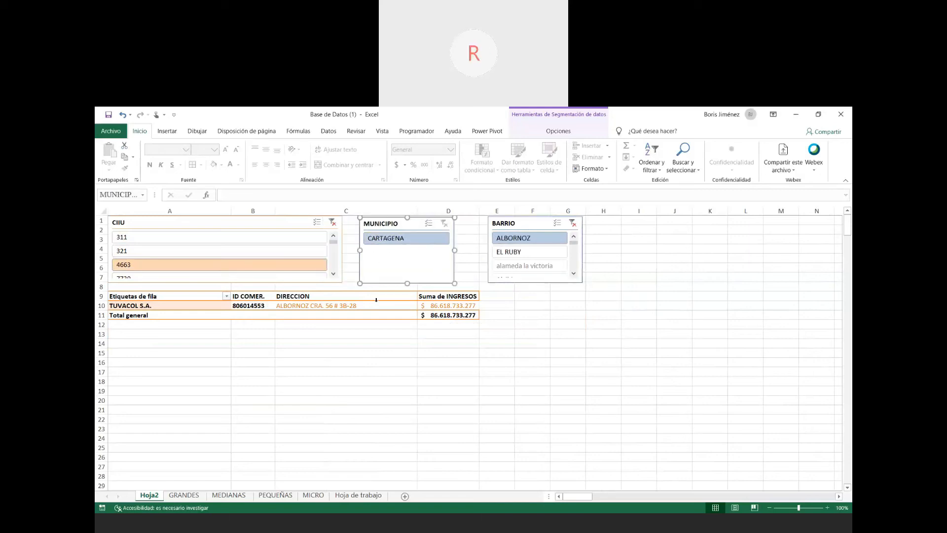
{"action": "left_click", "coordinate": [333, 305]}
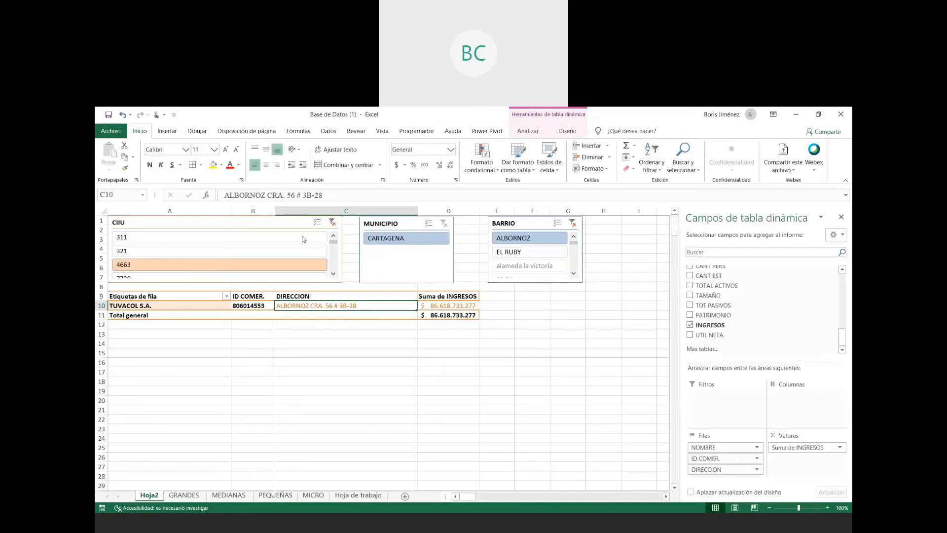
- Clear the filters of the CIIU and BARRIO slicers to show all companies in the pivot table
{"action": "left_click", "coordinate": [333, 222]}
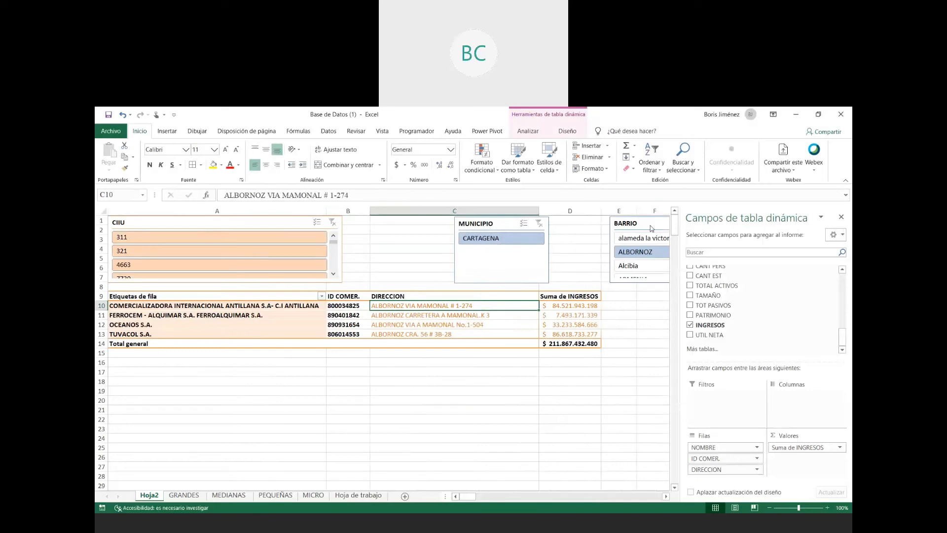
{"action": "left_click", "coordinate": [554, 440]}
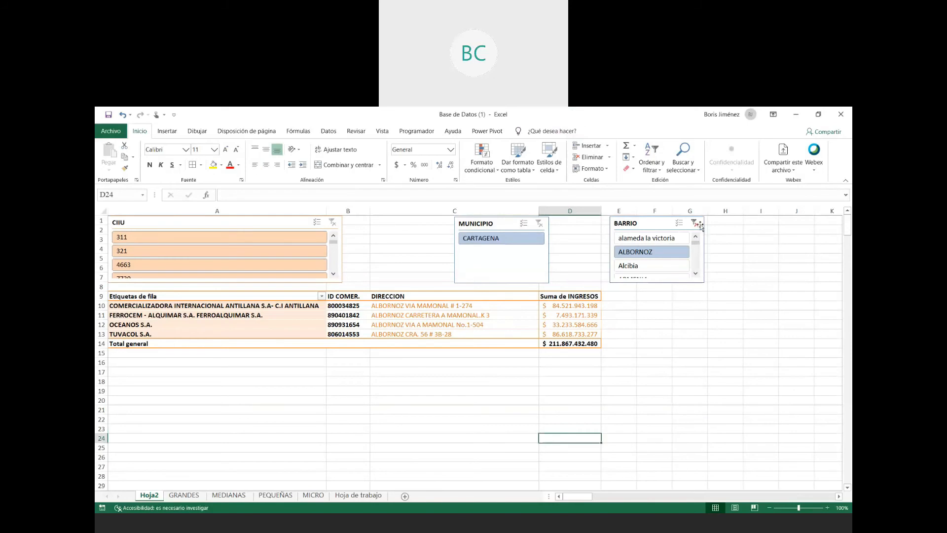
{"action": "left_click", "coordinate": [693, 224]}
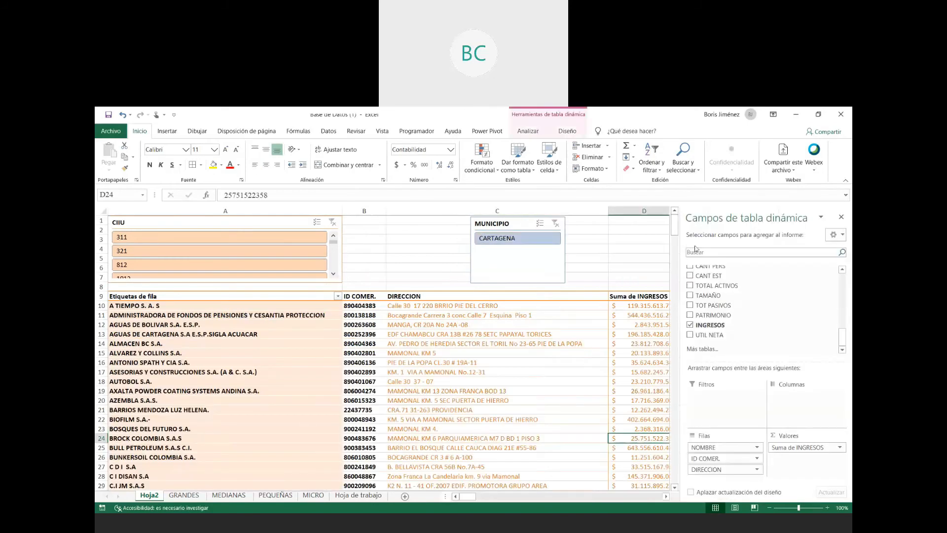
{"action": "left_click", "coordinate": [605, 257]}
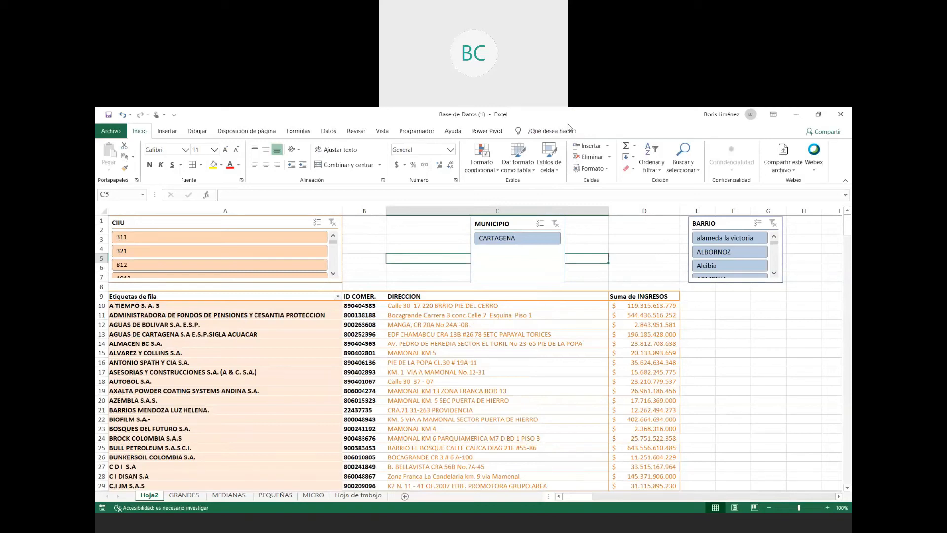
{"action": "left_click", "coordinate": [780, 408]}
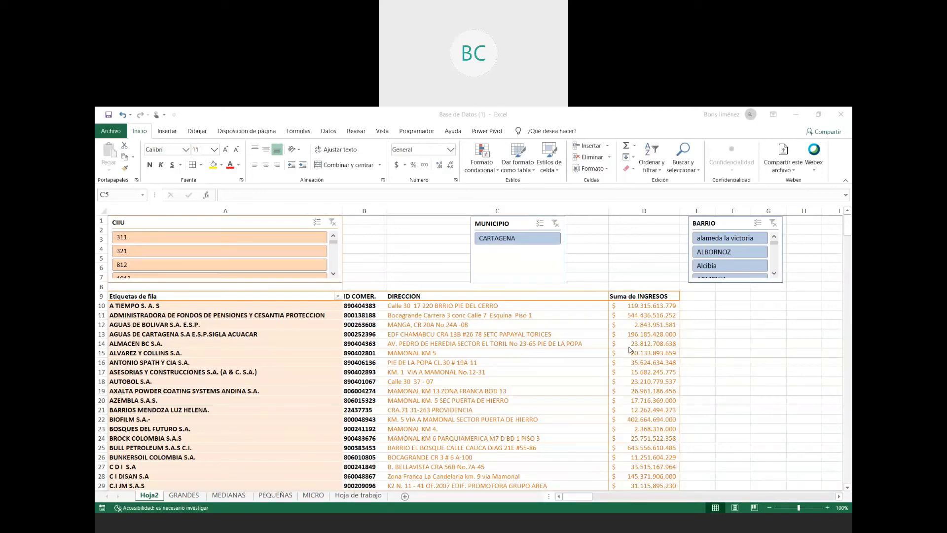
- Review the subtotal and layout settings of the pivot table's ID COMER. row field, leaving them as they are
{"action": "left_click", "coordinate": [480, 329]}
{"action": "left_click", "coordinate": [457, 334]}
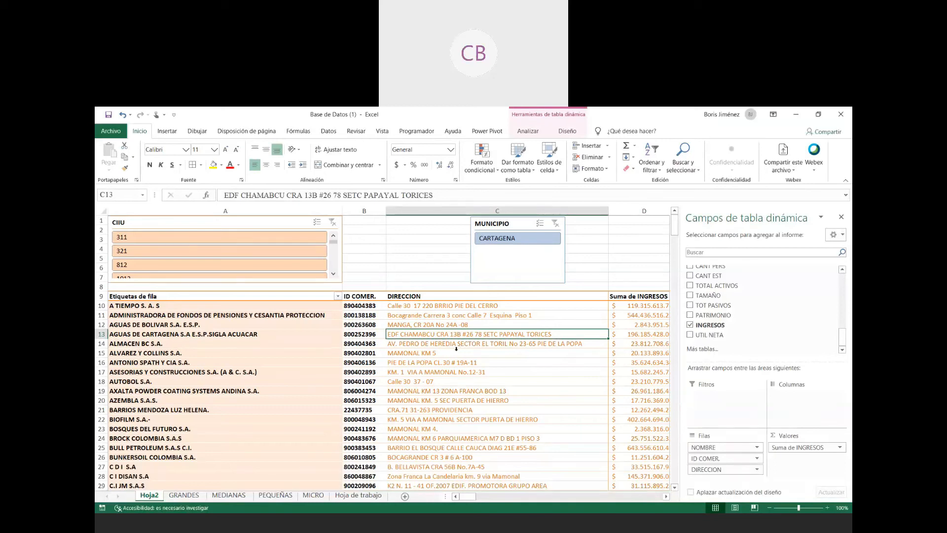
{"action": "left_click", "coordinate": [757, 459]}
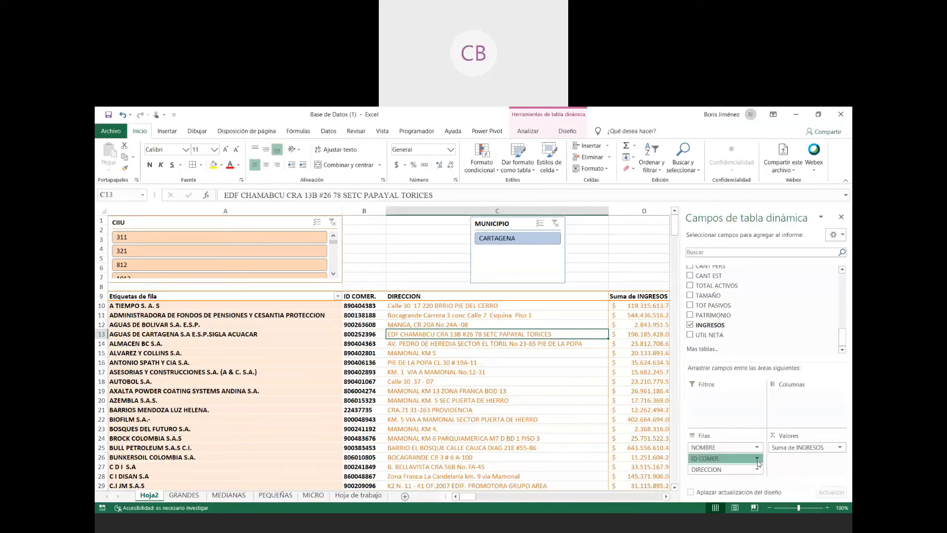
{"action": "left_click", "coordinate": [757, 459]}
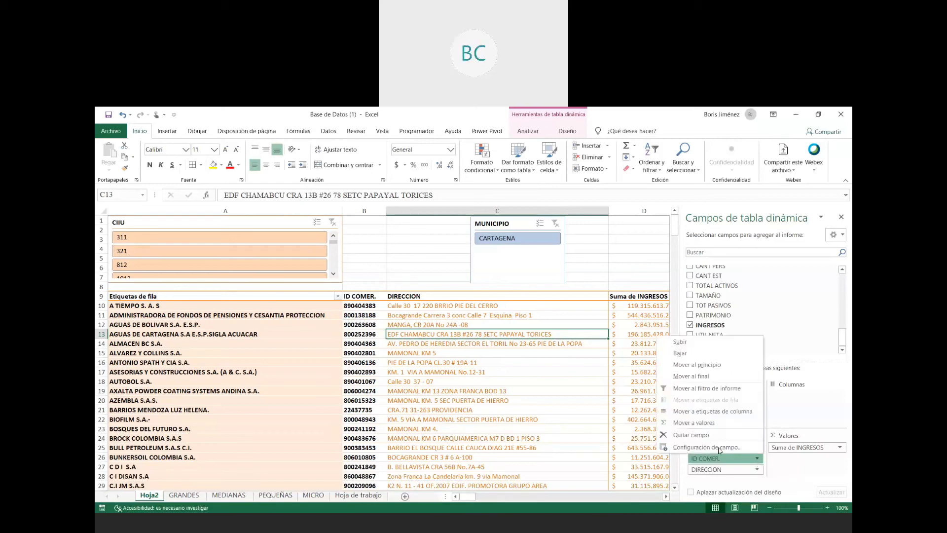
{"action": "left_click", "coordinate": [700, 451]}
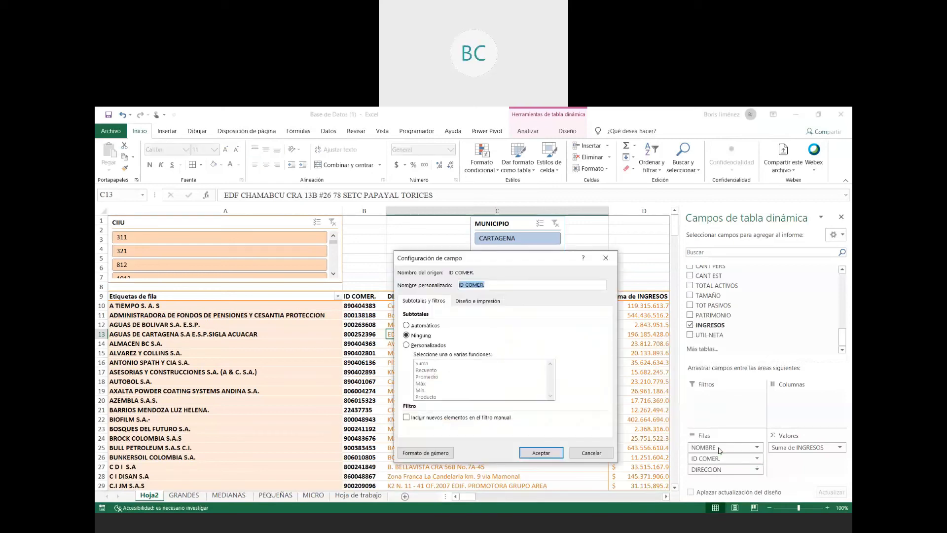
{"action": "left_click", "coordinate": [413, 336]}
{"action": "left_click", "coordinate": [469, 302]}
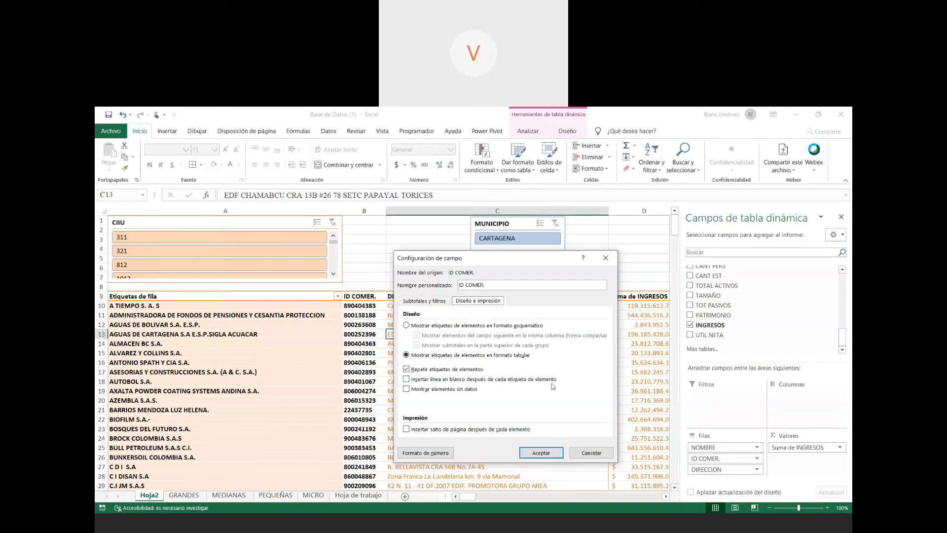
{"action": "left_click", "coordinate": [583, 454]}
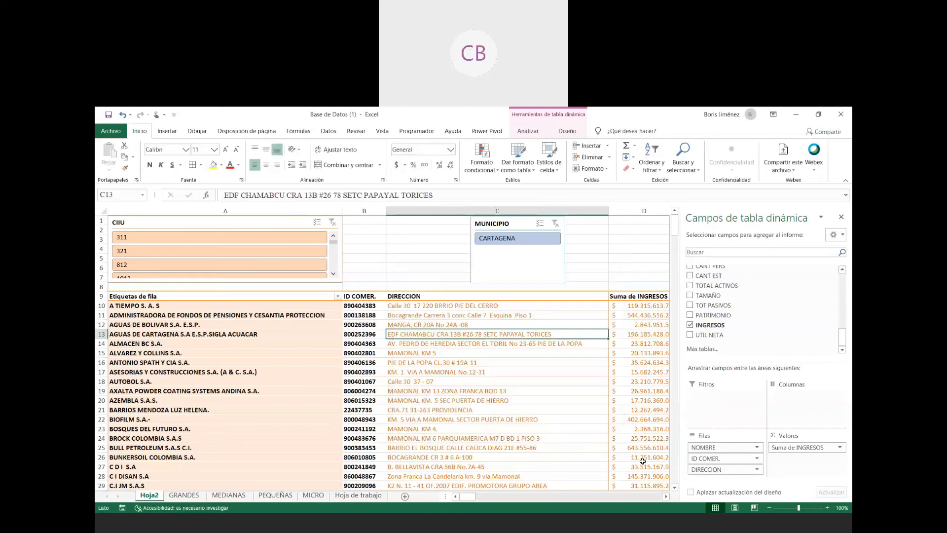
- Add PATRIMONIO to the pivot table and move it from the values to the row fields below DIRECCION
{"action": "left_click", "coordinate": [567, 347]}
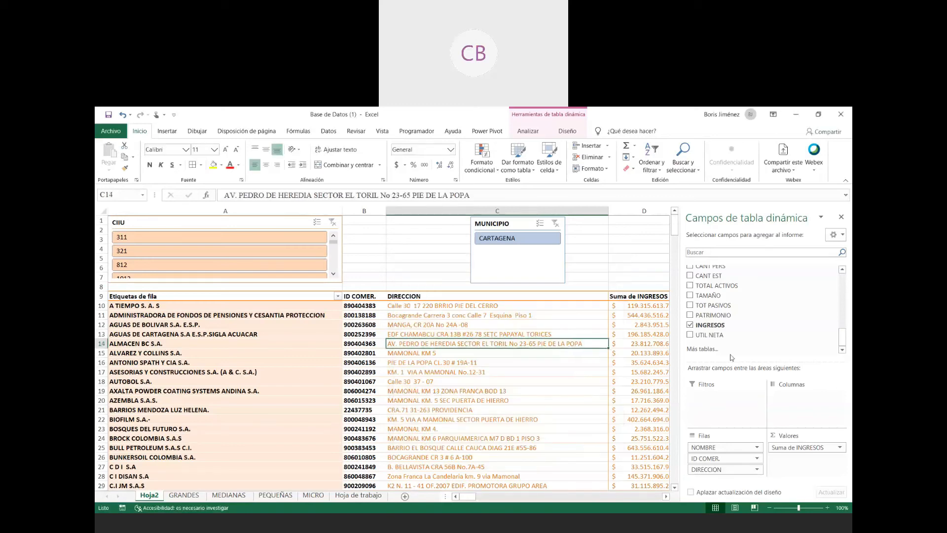
{"action": "left_click", "coordinate": [690, 316]}
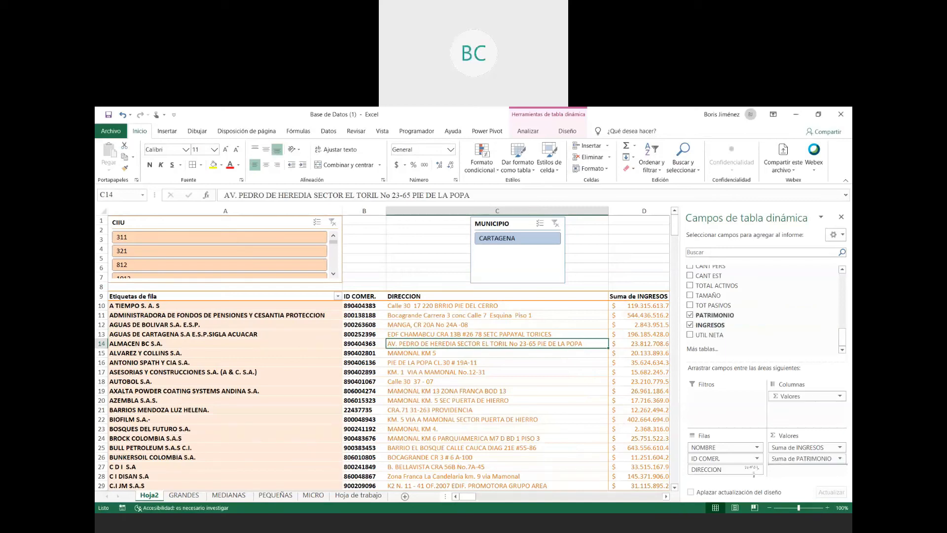
{"action": "left_click_drag", "start_coordinate": [716, 472], "coordinate": [716, 475]}
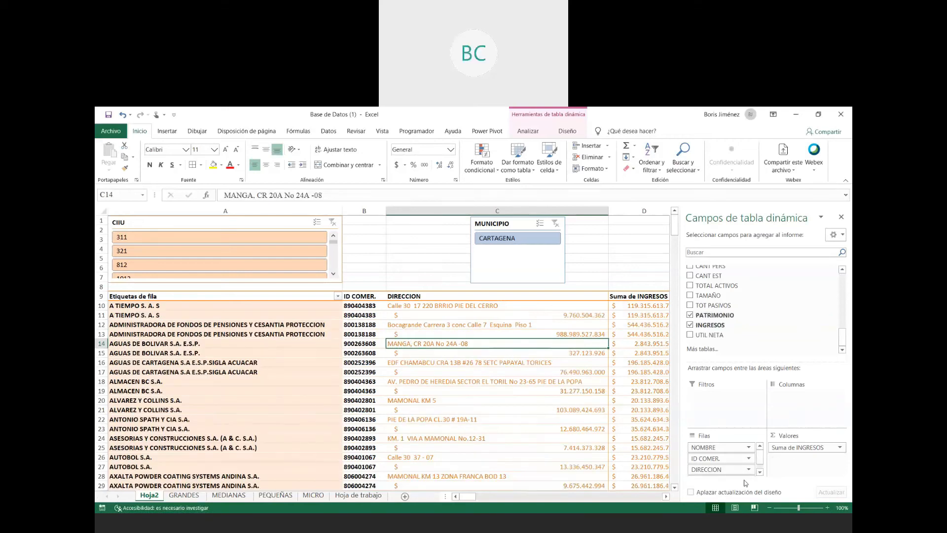
- Check the layout and print settings of the ID COMER. row field again
{"action": "left_click", "coordinate": [749, 460]}
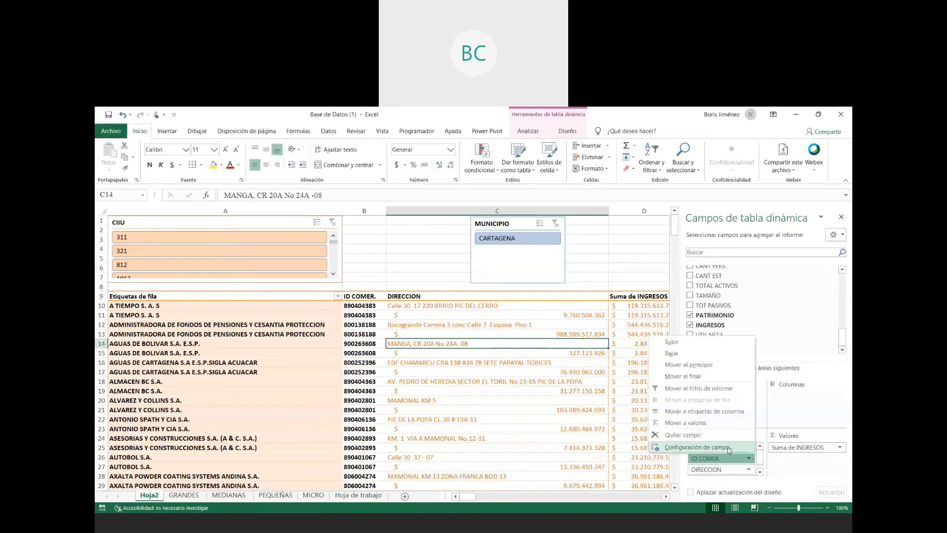
{"action": "left_click", "coordinate": [698, 447]}
{"action": "left_click", "coordinate": [465, 304]}
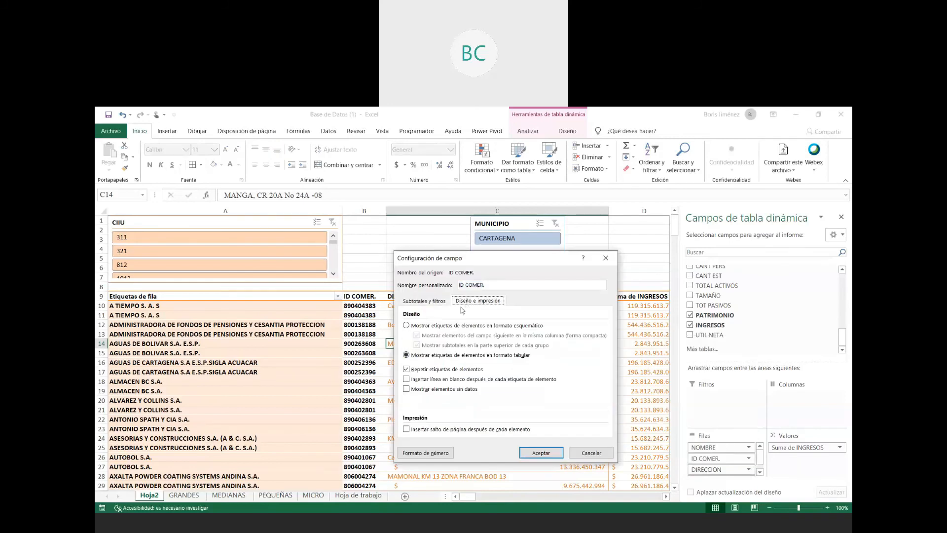
{"action": "left_click", "coordinate": [541, 453]}
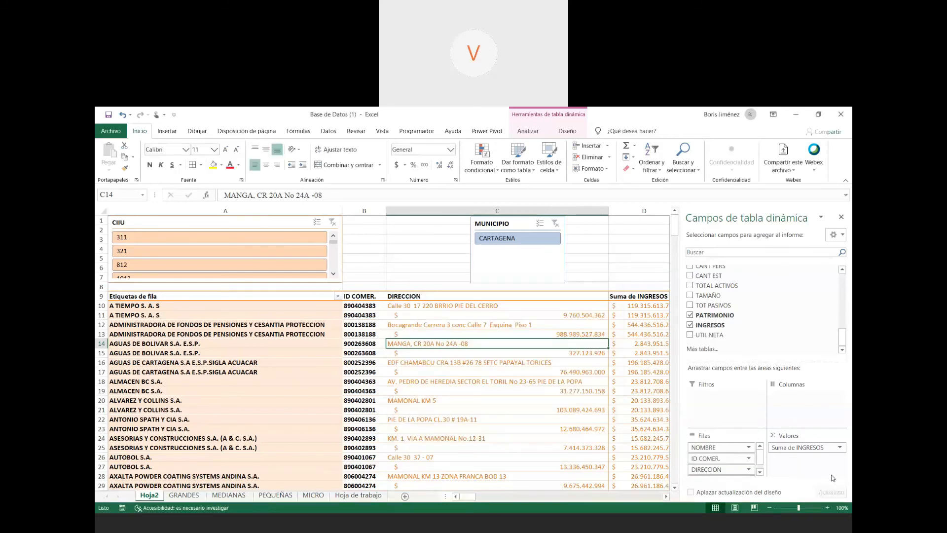
- Set the DIRECCION row field to no subtotals and make it repeat its item labels
{"action": "left_click", "coordinate": [748, 469]}
{"action": "left_click", "coordinate": [714, 458]}
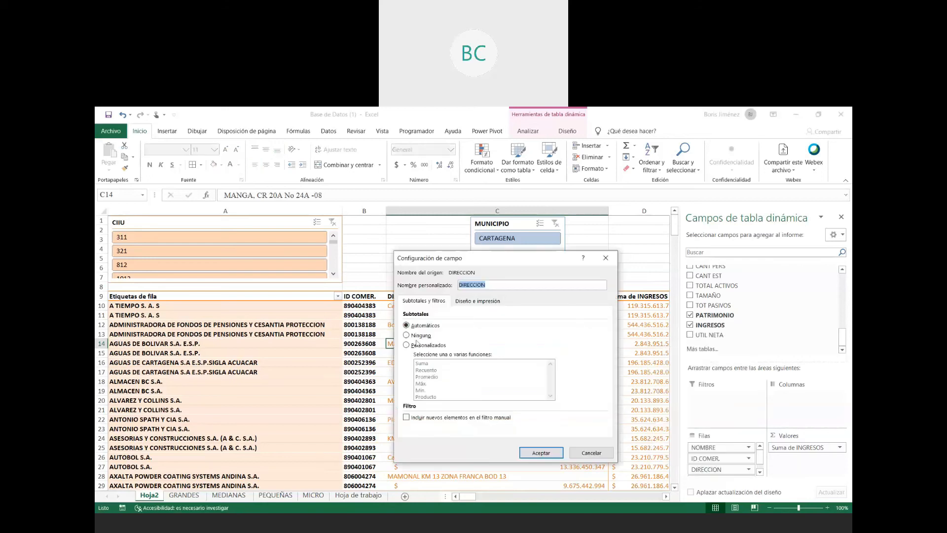
{"action": "left_click", "coordinate": [419, 336]}
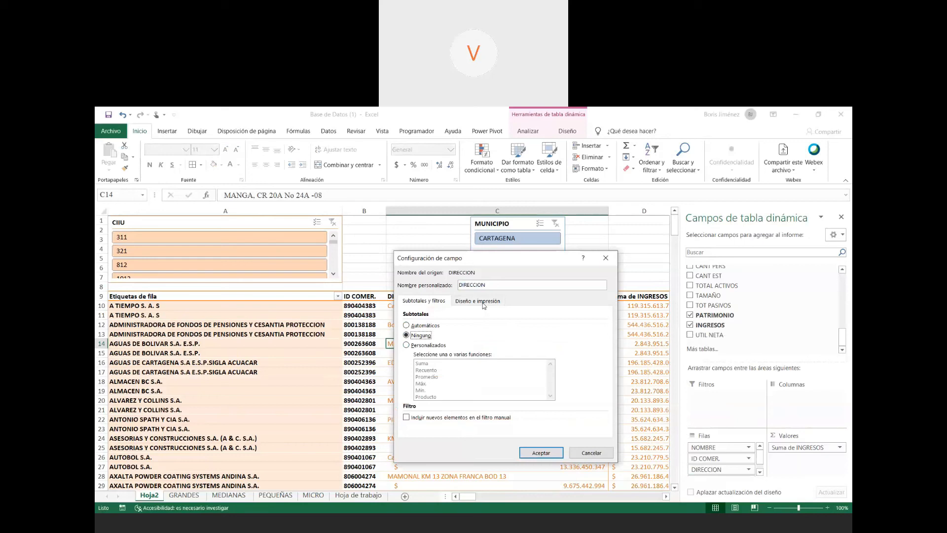
{"action": "left_click", "coordinate": [484, 302]}
{"action": "left_click", "coordinate": [444, 371]}
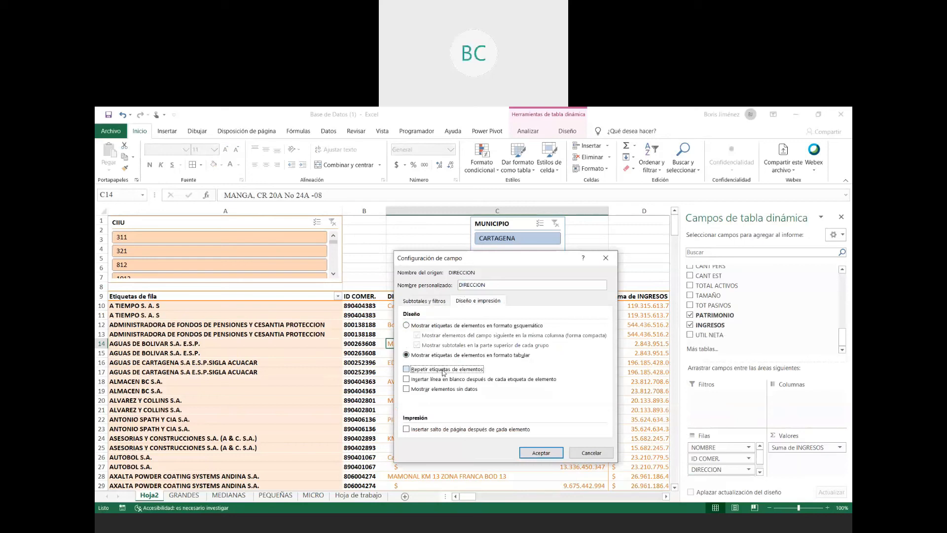
{"action": "left_click", "coordinate": [549, 453]}
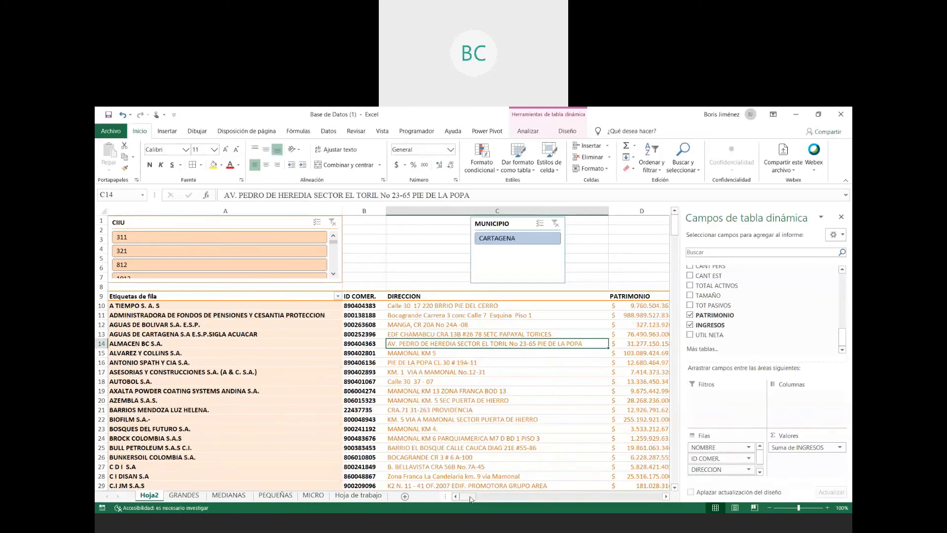
{"action": "left_click", "coordinate": [641, 239]}
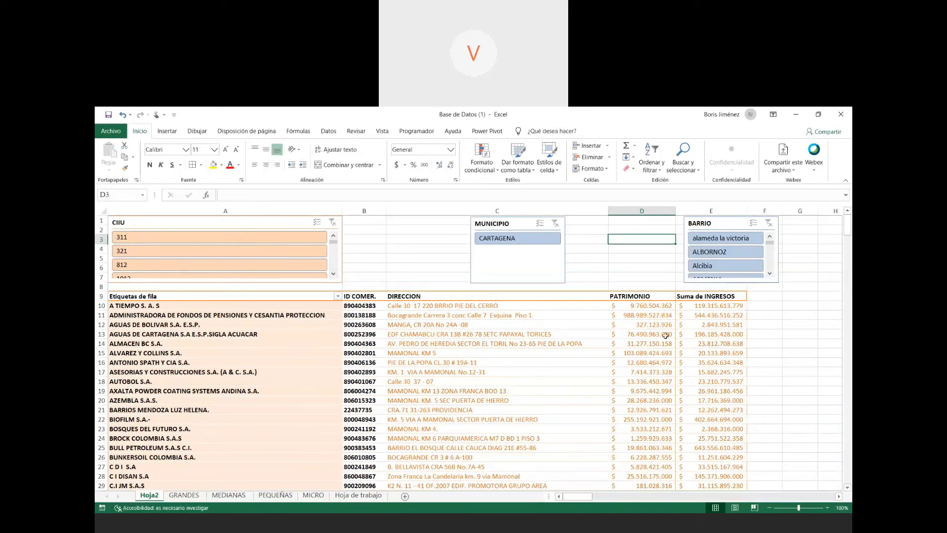
- Add BARRIO as the first row field of the pivot table, above NOMBRE
{"action": "left_click", "coordinate": [422, 346]}
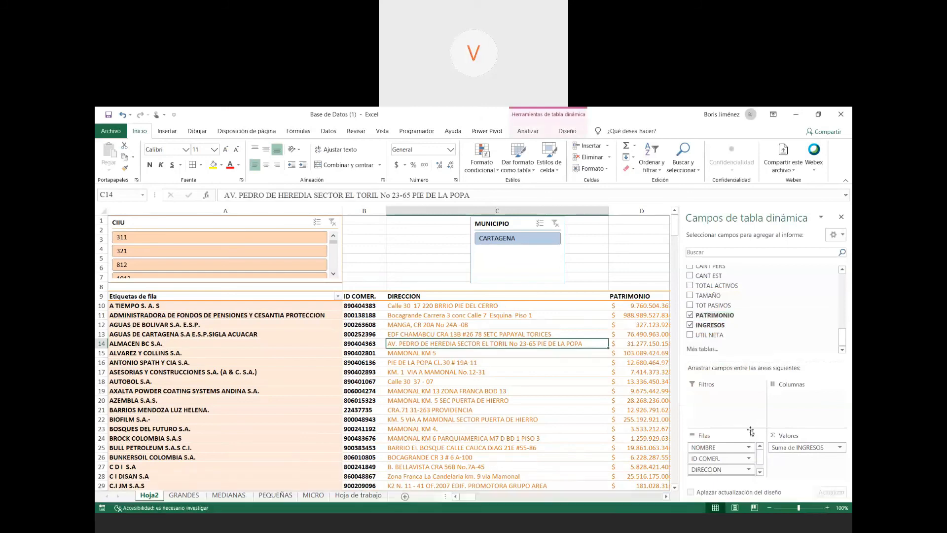
{"action": "scroll", "coordinate": [726, 323], "scroll_direction": "up", "scroll_amount": 5}
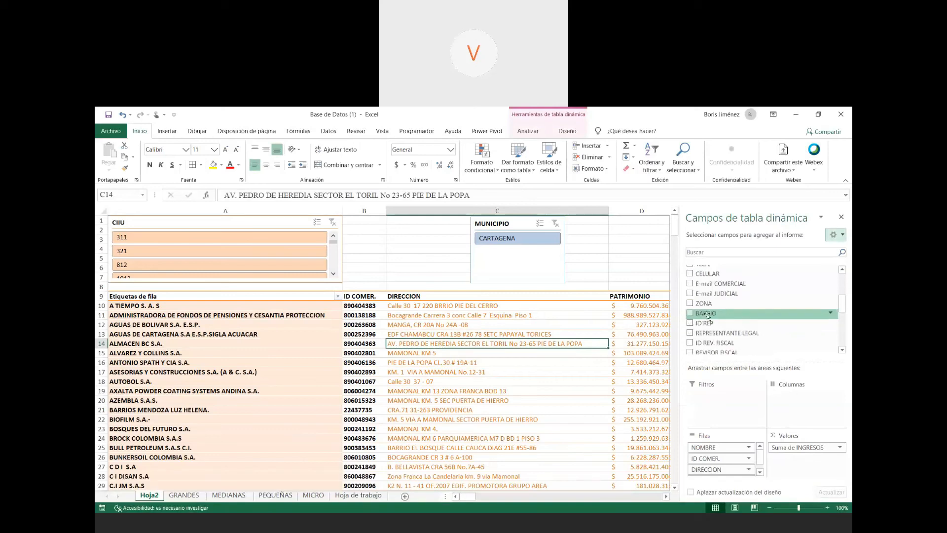
{"action": "left_click_drag", "start_coordinate": [726, 324], "coordinate": [715, 446]}
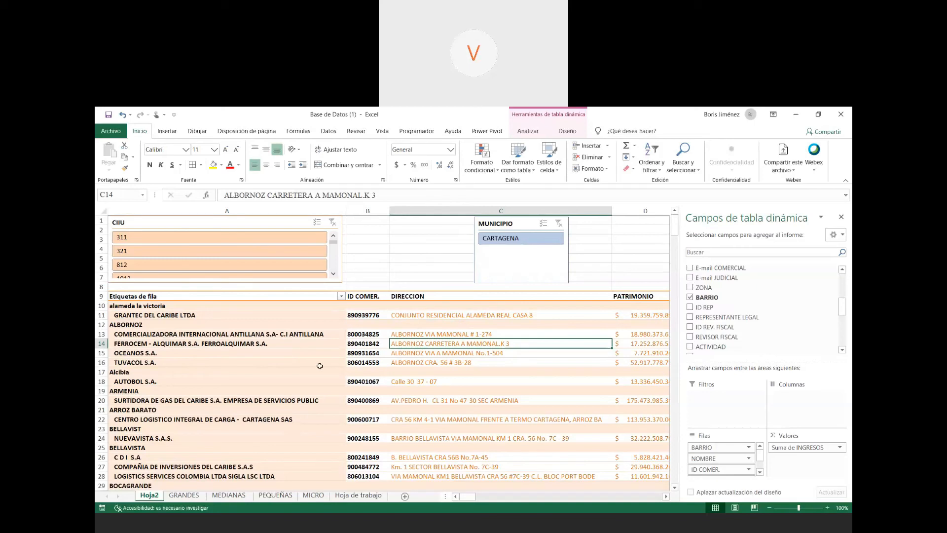
- Examine how the companies are grouped under the BARRIO labels, from alameda la victoria to ARMENIA
{"action": "left_click", "coordinate": [118, 306]}
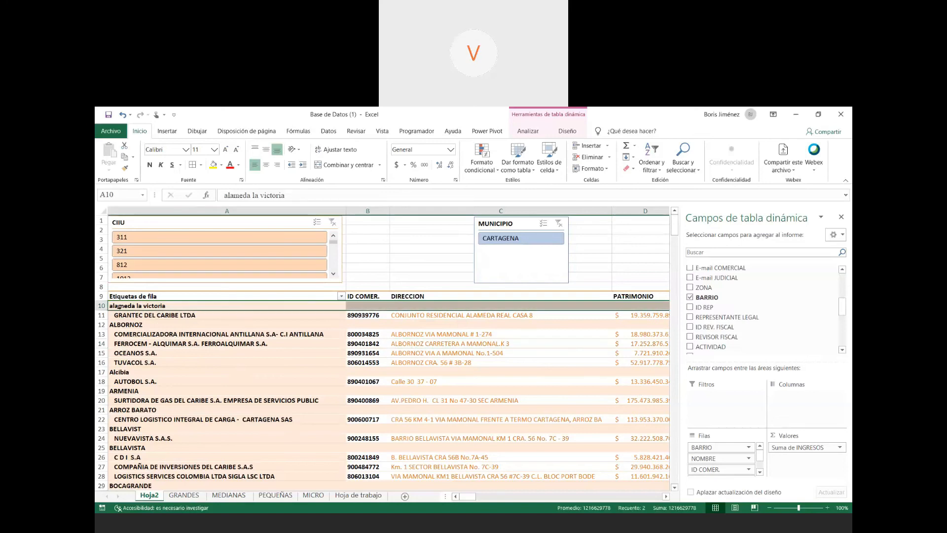
{"action": "left_click", "coordinate": [166, 316]}
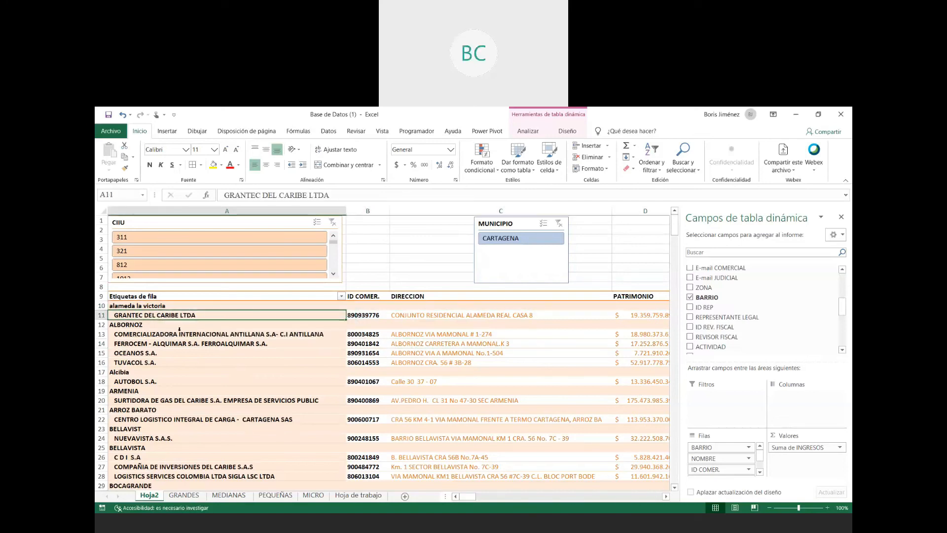
{"action": "left_click", "coordinate": [202, 336]}
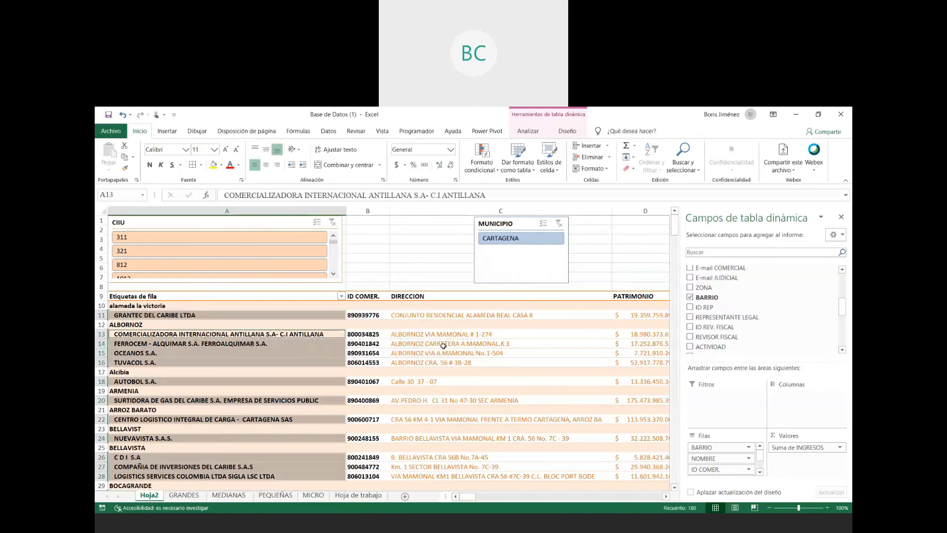
{"action": "left_click", "coordinate": [145, 373]}
{"action": "left_click", "coordinate": [151, 391]}
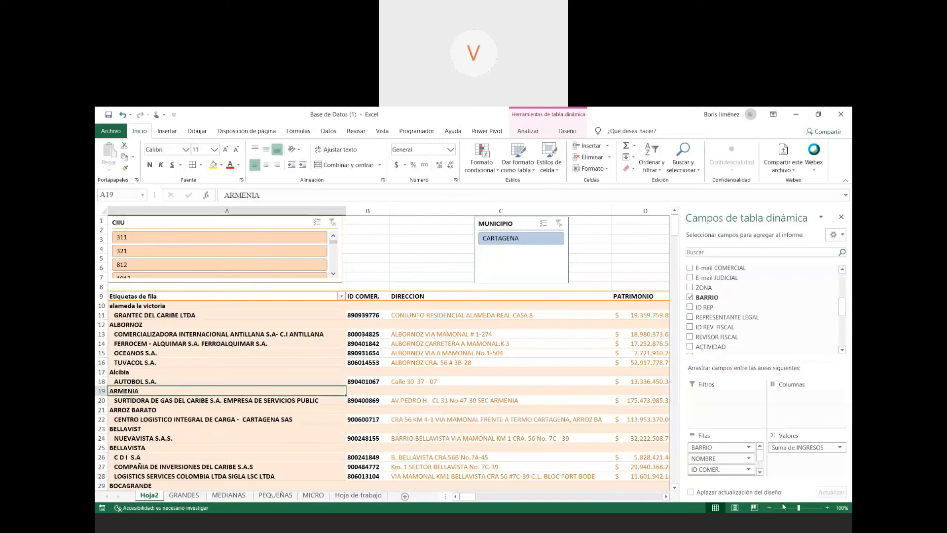
- Set the BARRIO row field to no subtotals and show its item labels in tabular format
{"action": "left_click", "coordinate": [749, 447]}
{"action": "left_click", "coordinate": [697, 436]}
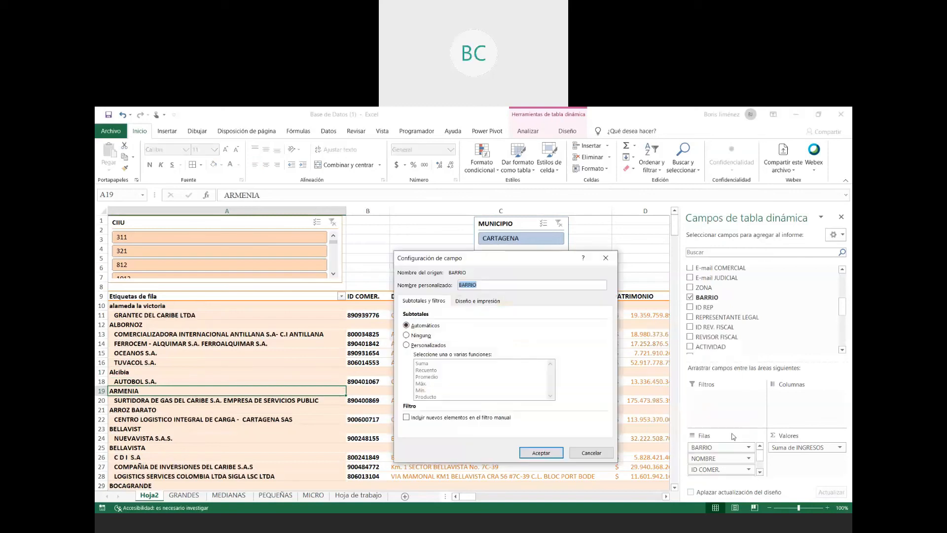
{"action": "left_click", "coordinate": [419, 336]}
{"action": "left_click", "coordinate": [467, 302]}
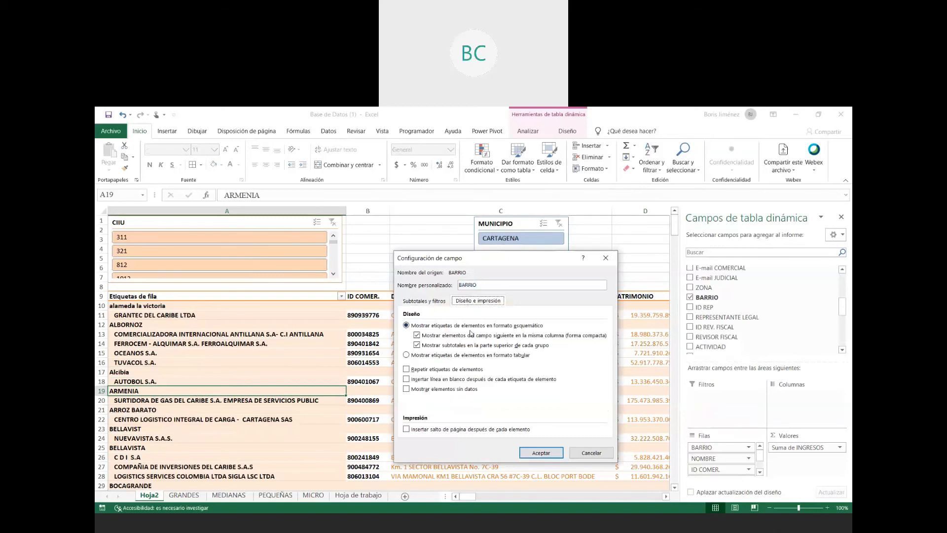
{"action": "left_click", "coordinate": [434, 356]}
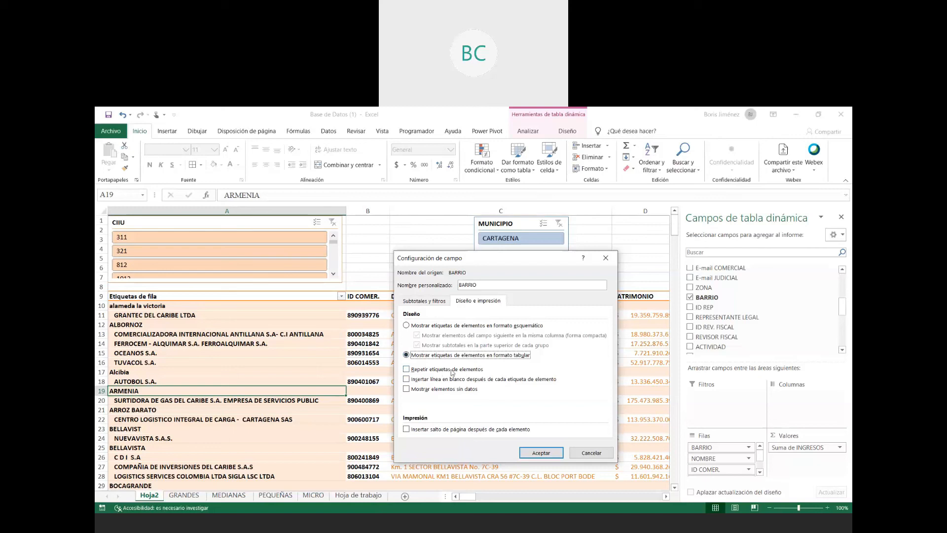
{"action": "left_click", "coordinate": [541, 452]}
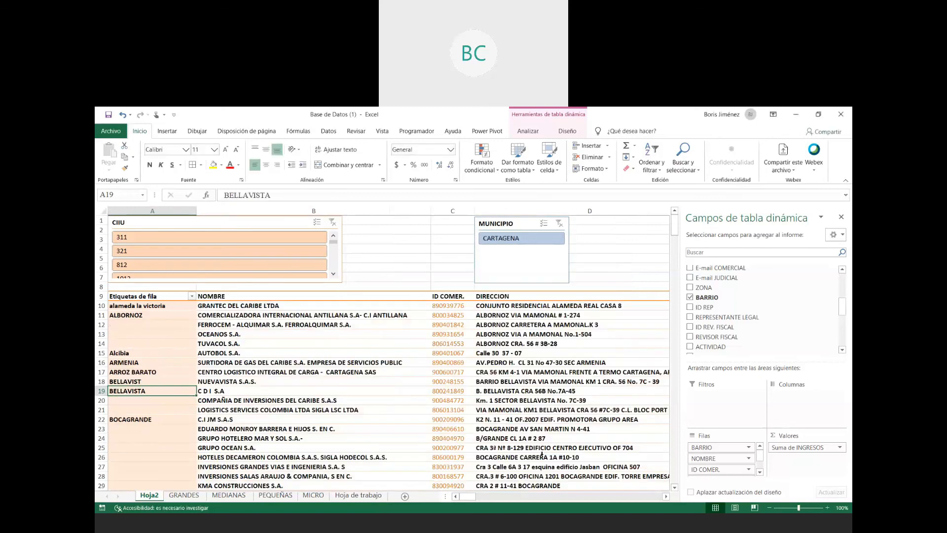
- Examine which companies are listed beside each BARRIO, from ALBORNOZ down through BOCAGRANDE and MAMONAL
{"action": "left_click", "coordinate": [283, 419]}
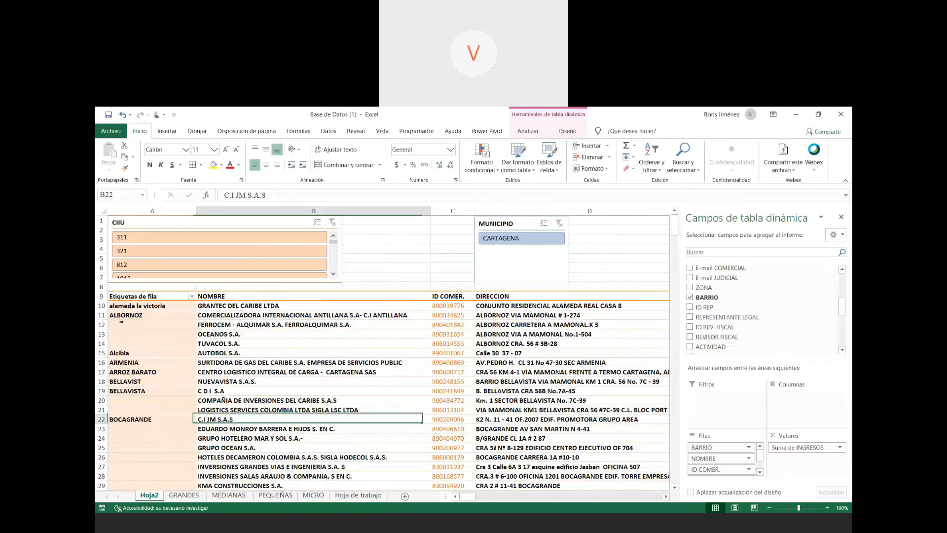
{"action": "left_click_drag", "start_coordinate": [204, 315], "coordinate": [205, 343]}
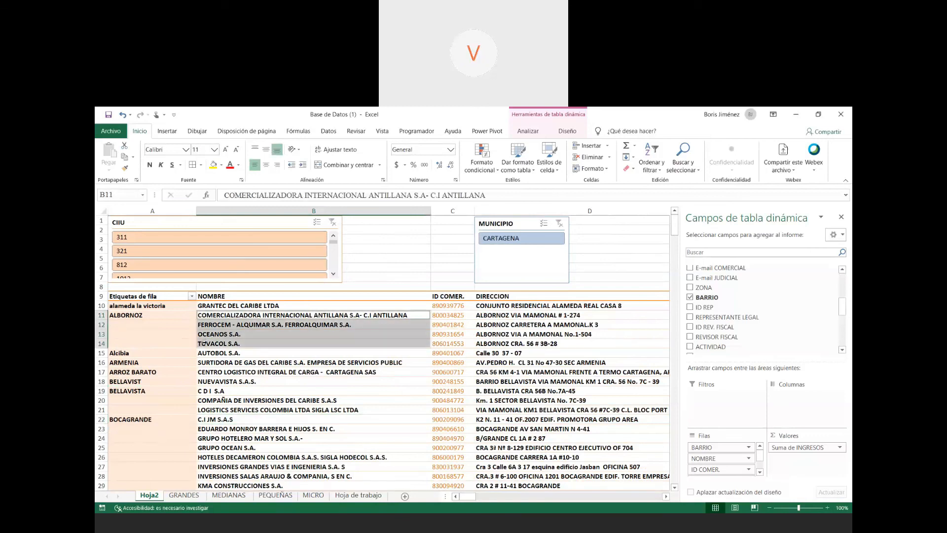
{"action": "left_click", "coordinate": [208, 354]}
{"action": "left_click", "coordinate": [212, 364]}
{"action": "scroll", "coordinate": [283, 395], "scroll_direction": "down", "scroll_amount": 4}
{"action": "scroll", "coordinate": [283, 395], "scroll_direction": "down", "scroll_amount": 2}
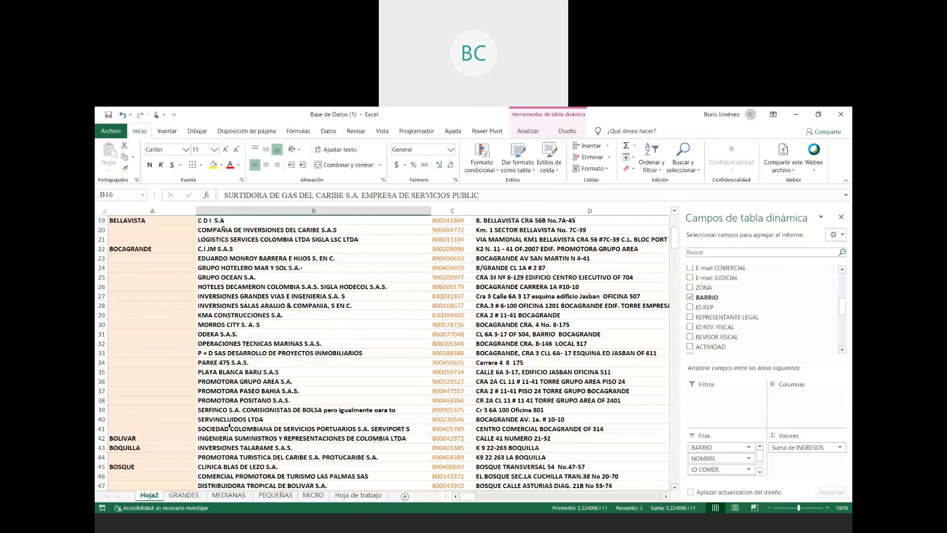
{"action": "scroll", "coordinate": [363, 384], "scroll_direction": "down", "scroll_amount": 2}
{"action": "scroll", "coordinate": [362, 384], "scroll_direction": "down", "scroll_amount": 7}
{"action": "scroll", "coordinate": [373, 373], "scroll_direction": "down", "scroll_amount": 10}
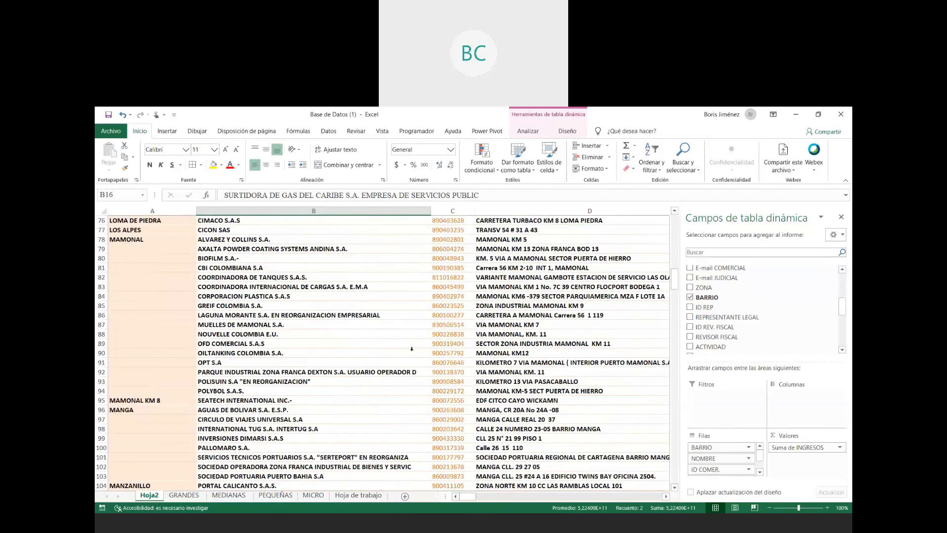
- Examine the remaining BARRIO groups, from MAMONAL through (en blanco) to the Total general row, and return to the ALBORNOZ label
{"action": "scroll", "coordinate": [416, 346], "scroll_direction": "down", "scroll_amount": 2}
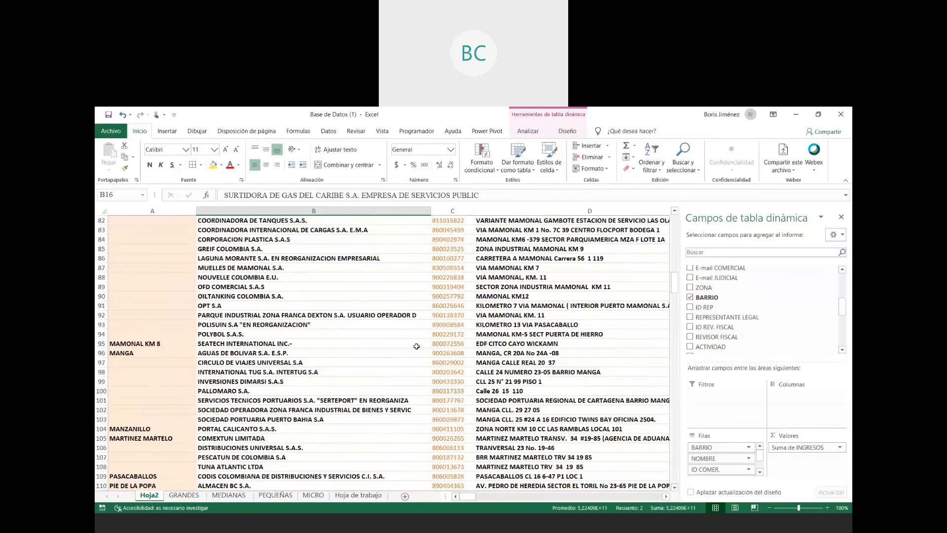
{"action": "scroll", "coordinate": [416, 346], "scroll_direction": "down", "scroll_amount": 7}
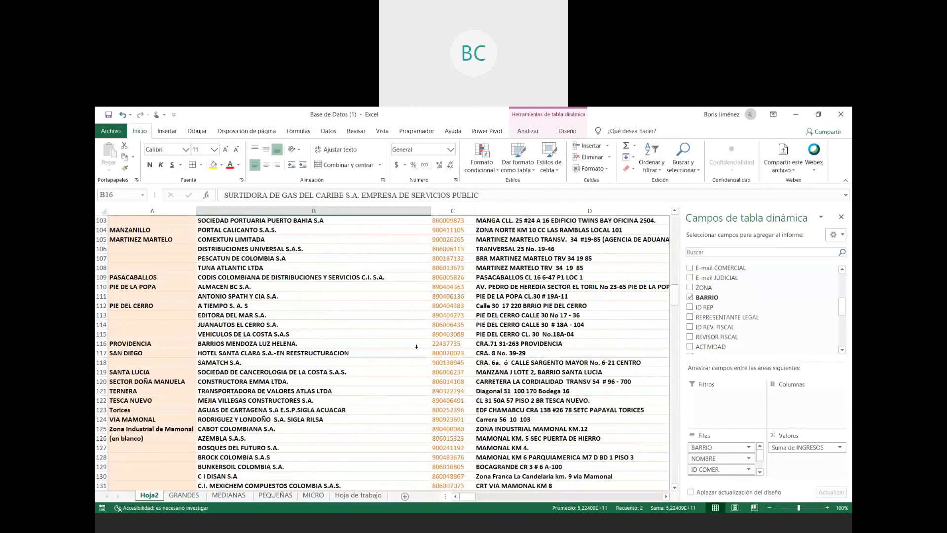
{"action": "scroll", "coordinate": [416, 346], "scroll_direction": "down", "scroll_amount": 20}
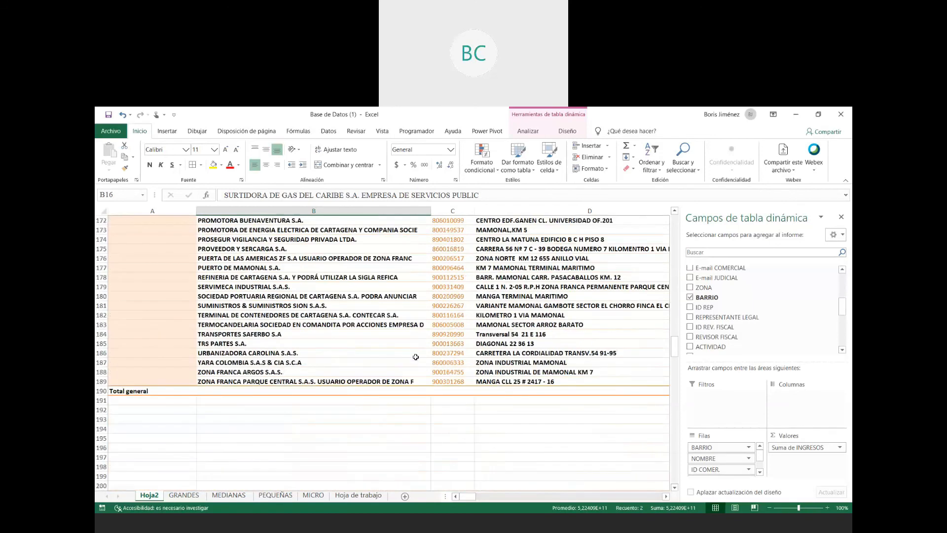
{"action": "scroll", "coordinate": [416, 357], "scroll_direction": "up", "scroll_amount": 18}
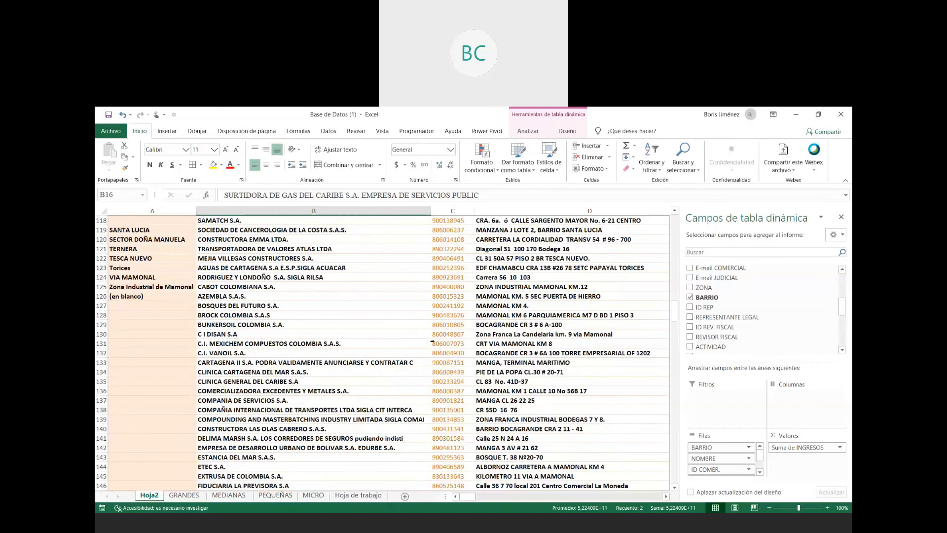
{"action": "scroll", "coordinate": [432, 341], "scroll_direction": "up", "scroll_amount": 20}
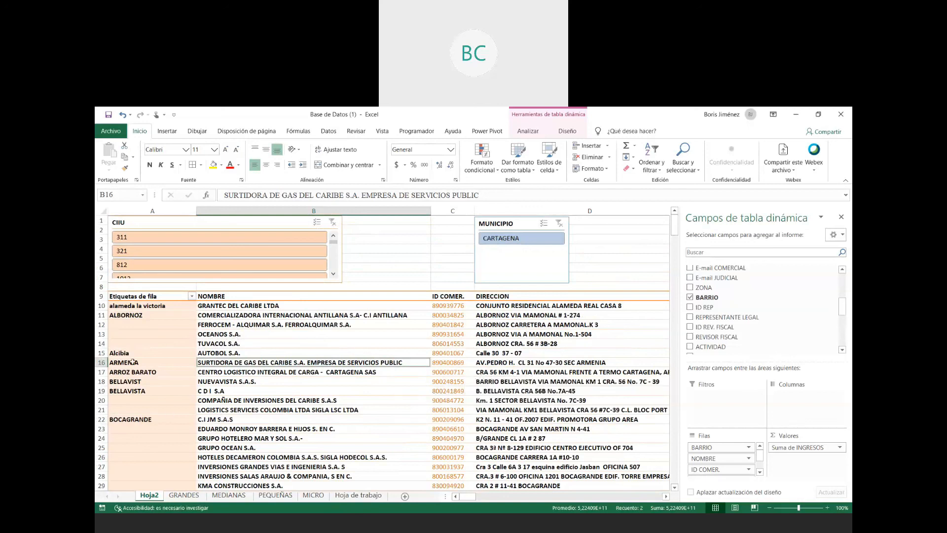
{"action": "left_click", "coordinate": [138, 314]}
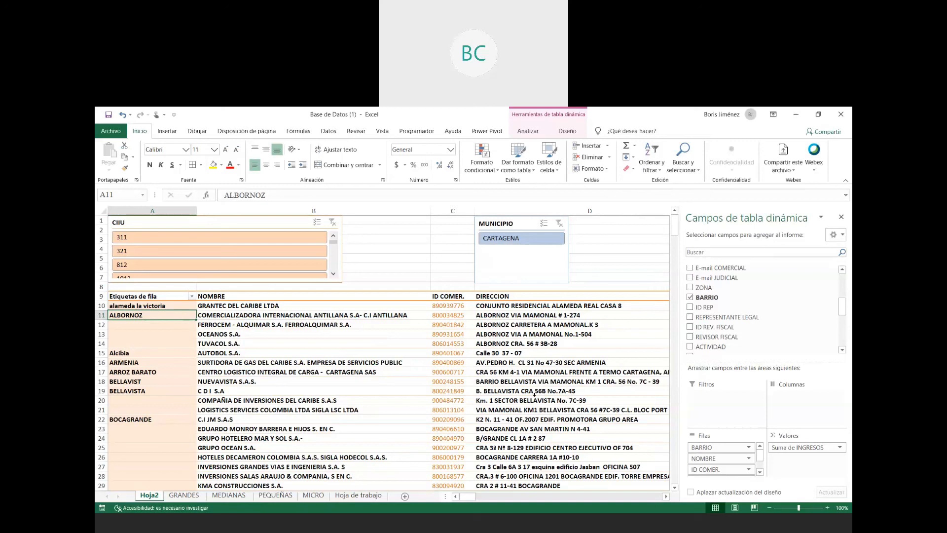
- Undo the tabular format of the BARRIO field and its addition to the pivot table's rows
{"action": "key", "text": "ctrl+z"}
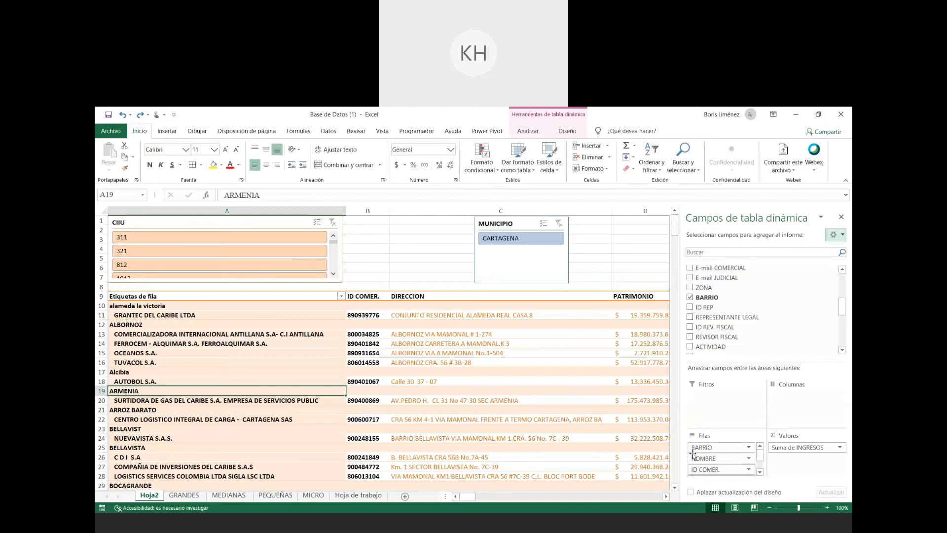
{"action": "left_click", "coordinate": [315, 376]}
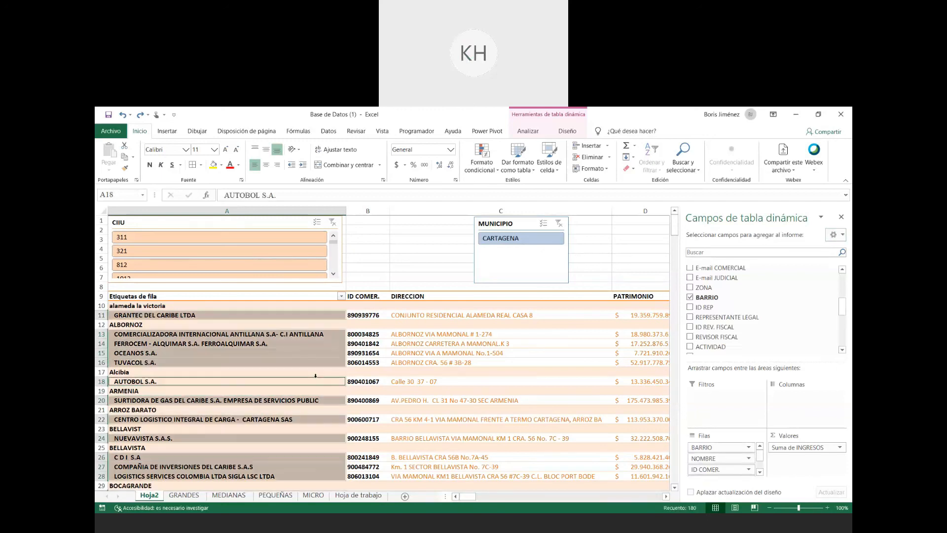
{"action": "left_click", "coordinate": [319, 373]}
{"action": "key", "text": "ctrl+z"}
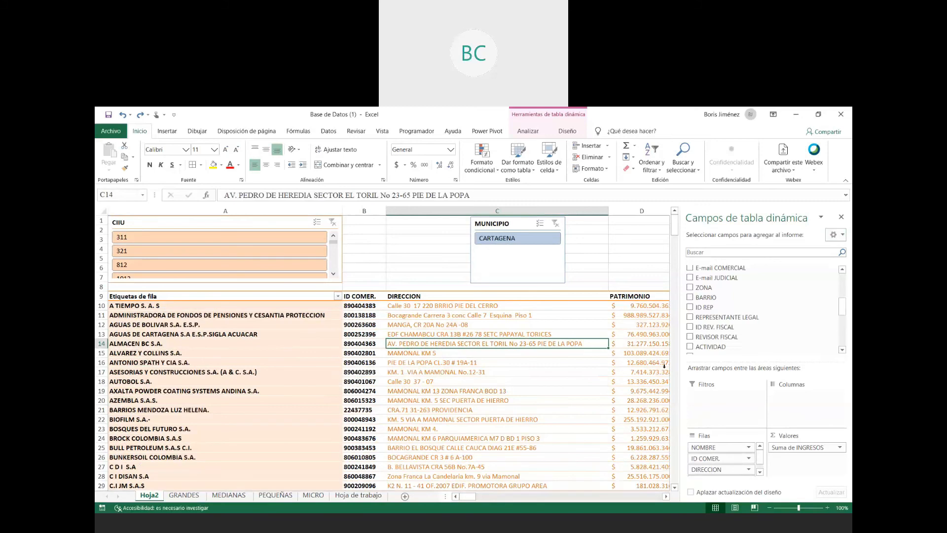
- Add BARRIO as the first row field above NOMBRE, with no subtotals and its item labels in tabular format
{"action": "left_click_drag", "start_coordinate": [707, 302], "coordinate": [709, 448]}
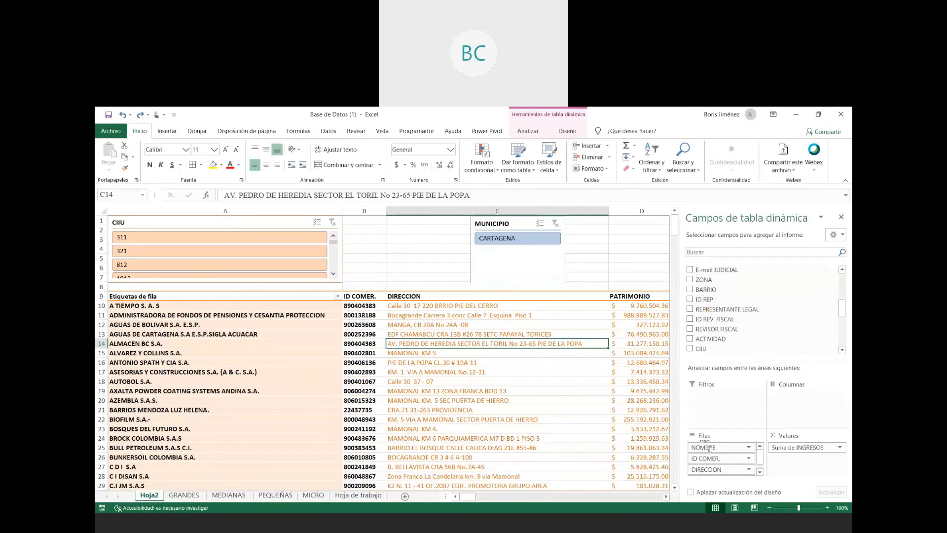
{"action": "left_click_drag", "start_coordinate": [709, 448], "coordinate": [710, 447]}
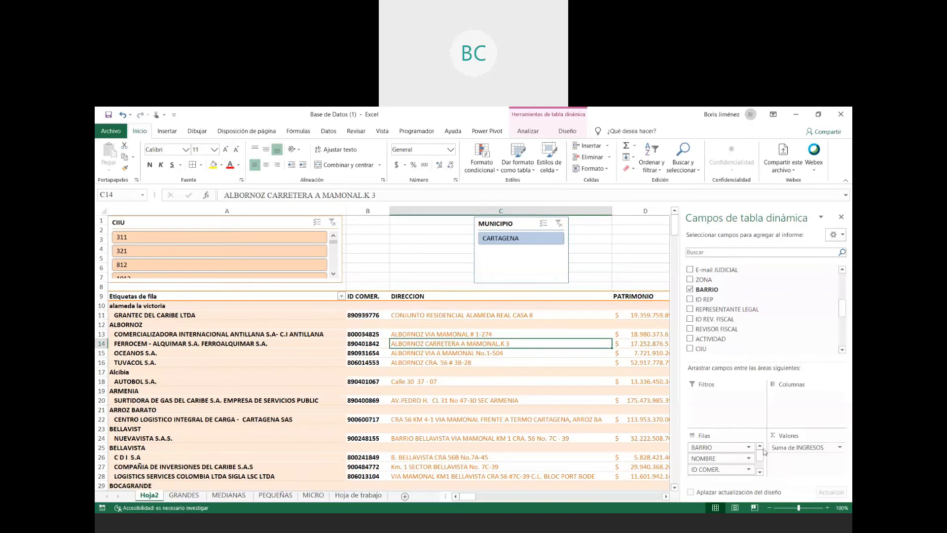
{"action": "left_click", "coordinate": [749, 448]}
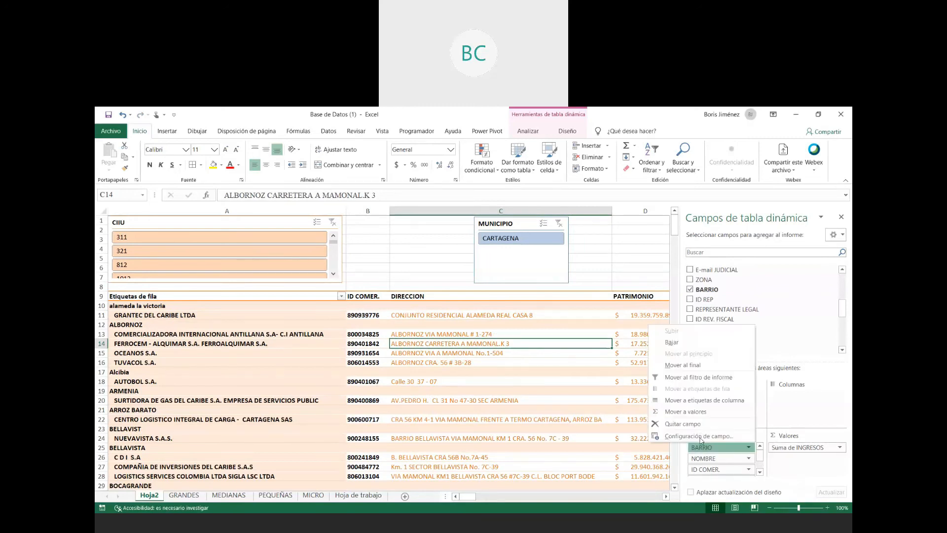
{"action": "left_click", "coordinate": [699, 437]}
{"action": "left_click", "coordinate": [408, 335]}
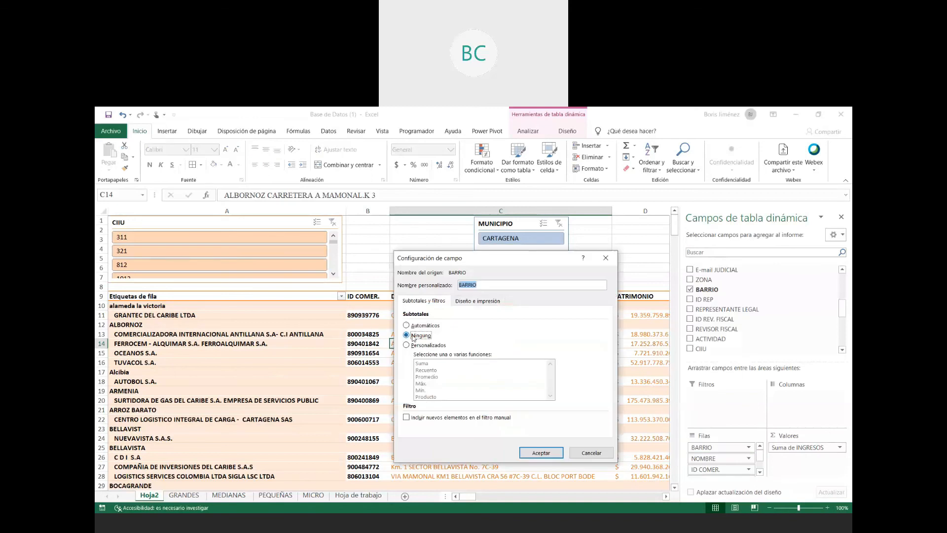
{"action": "left_click", "coordinate": [474, 301]}
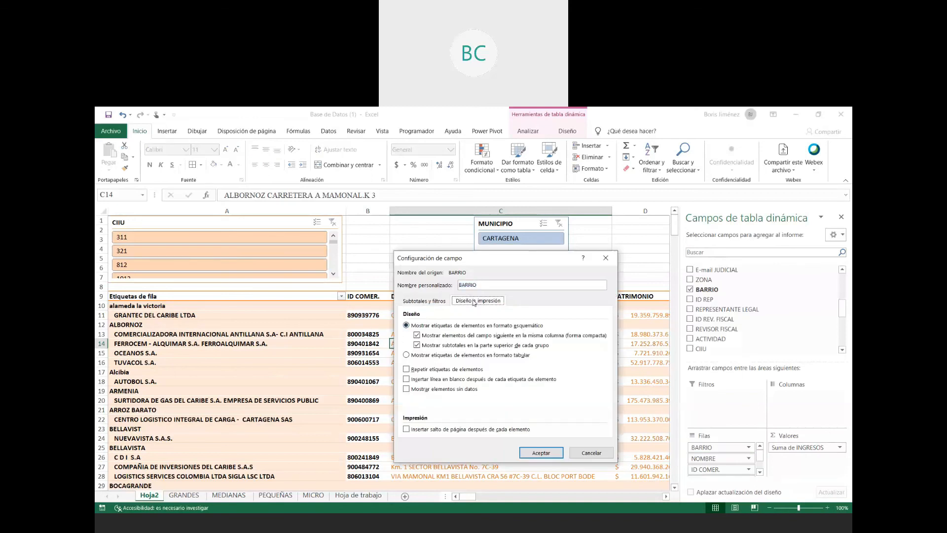
{"action": "left_click", "coordinate": [450, 355]}
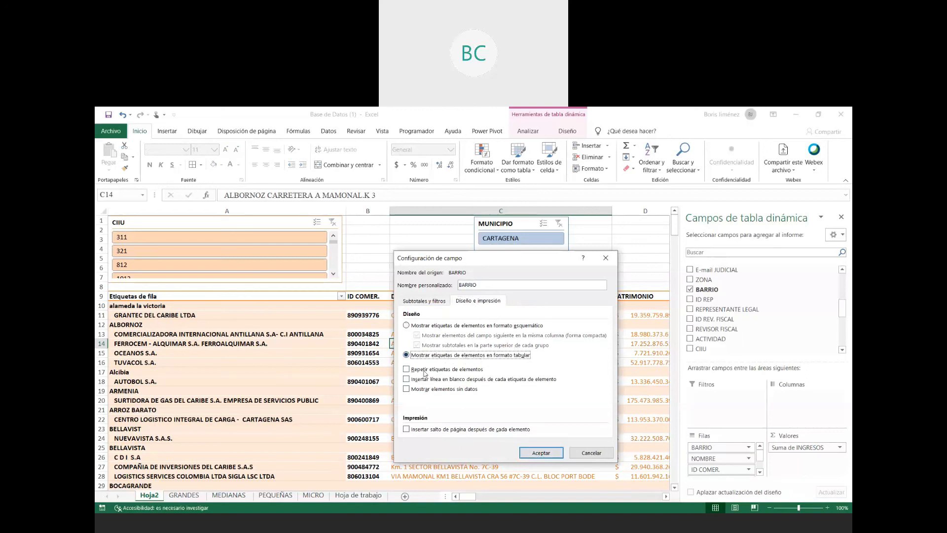
{"action": "left_click", "coordinate": [541, 453]}
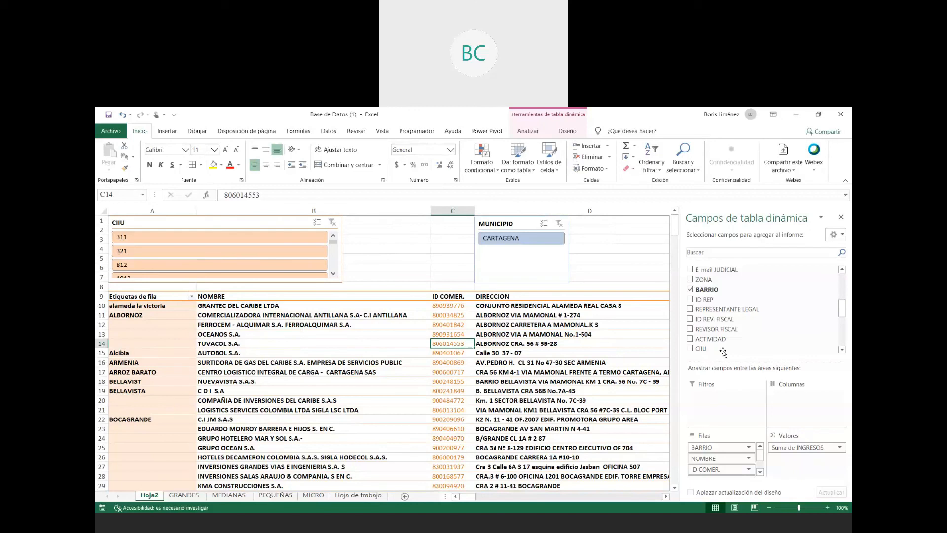
- Add CIIU as the first row field above BARRIO and show its item labels in tabular format
{"action": "left_click_drag", "start_coordinate": [723, 352], "coordinate": [717, 447]}
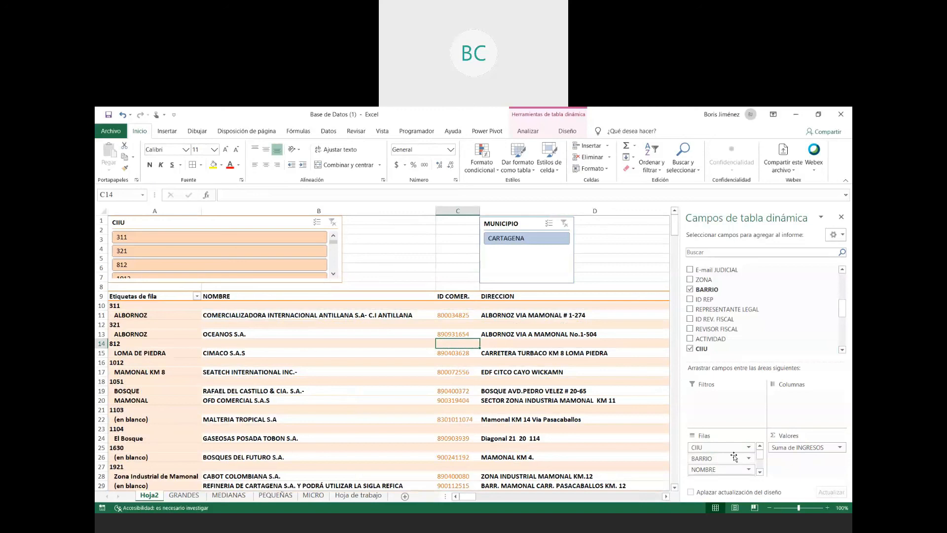
{"action": "left_click", "coordinate": [748, 447]}
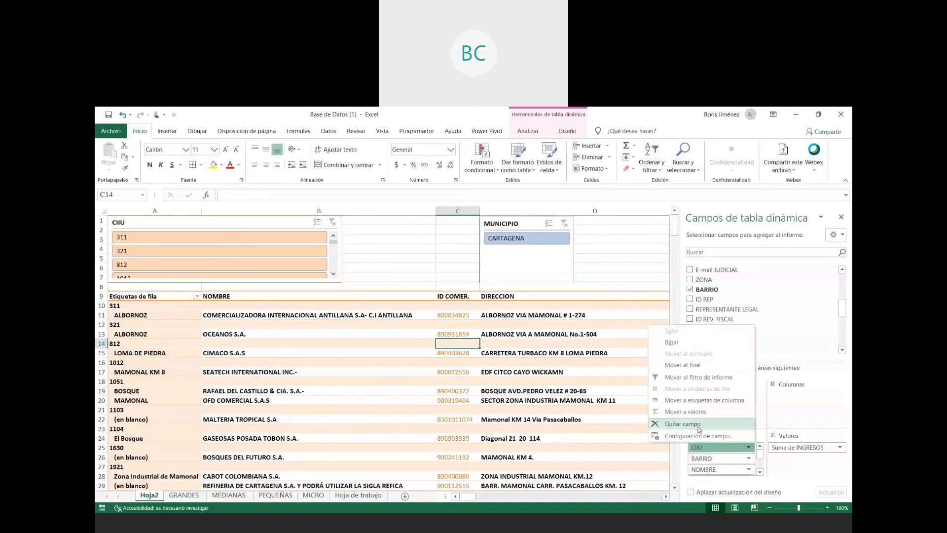
{"action": "left_click", "coordinate": [699, 436]}
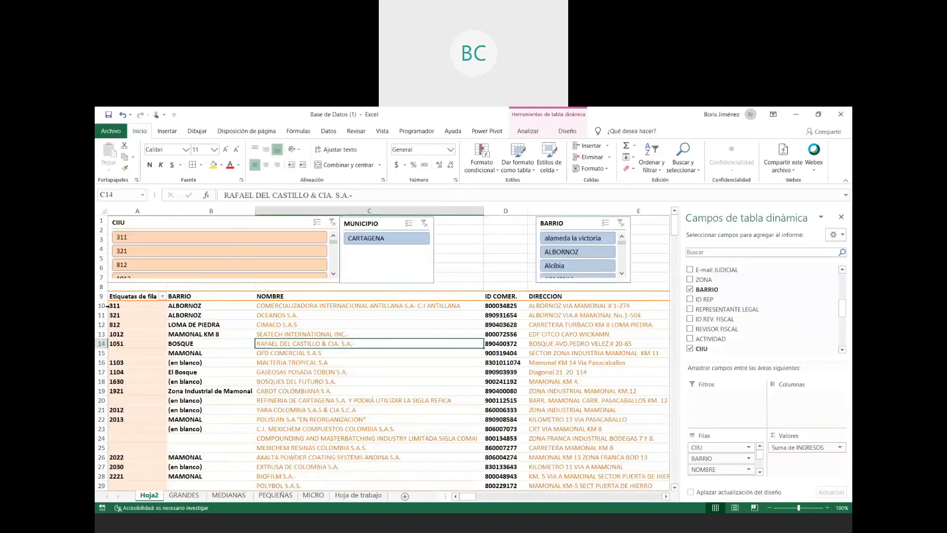
- Examine which BARRIO and company are listed beside each CIIU code, starting with codes 311 and 321
{"action": "left_click", "coordinate": [118, 306]}
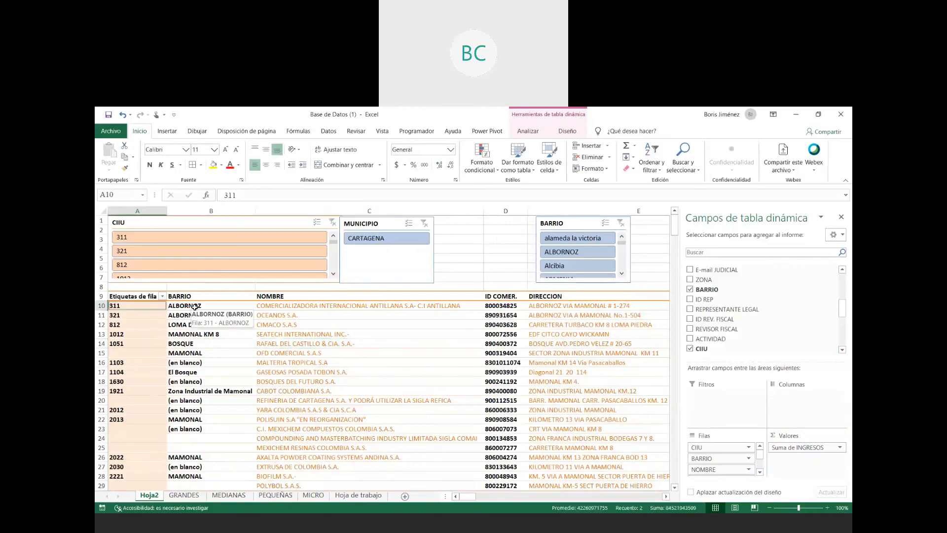
{"action": "left_click", "coordinate": [195, 306]}
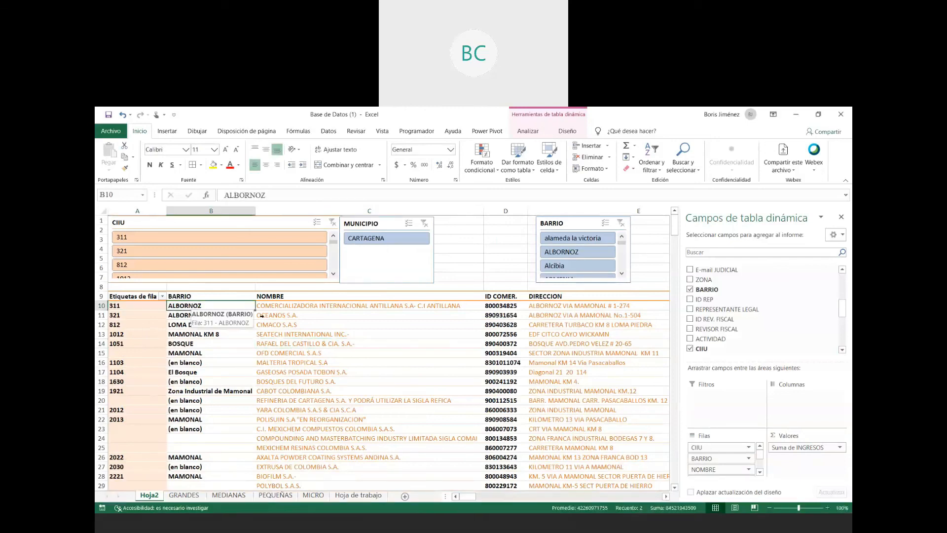
{"action": "left_click", "coordinate": [301, 306]}
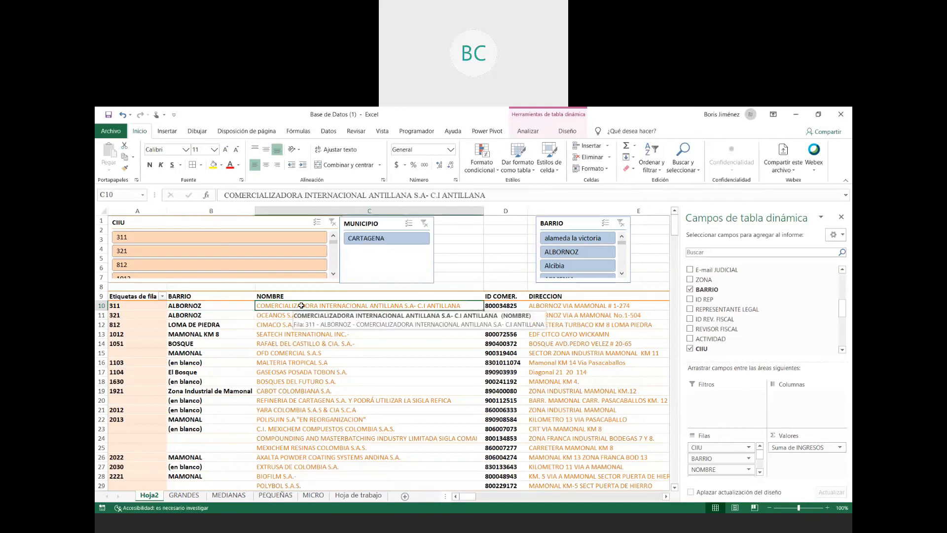
{"action": "left_click", "coordinate": [129, 316]}
{"action": "left_click", "coordinate": [187, 316]}
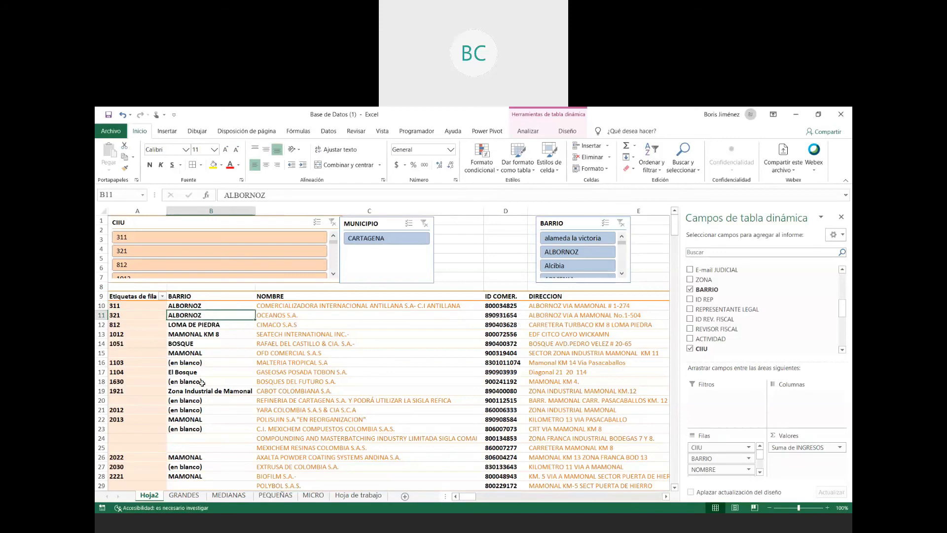
{"action": "scroll", "coordinate": [212, 390], "scroll_direction": "down", "scroll_amount": 4}
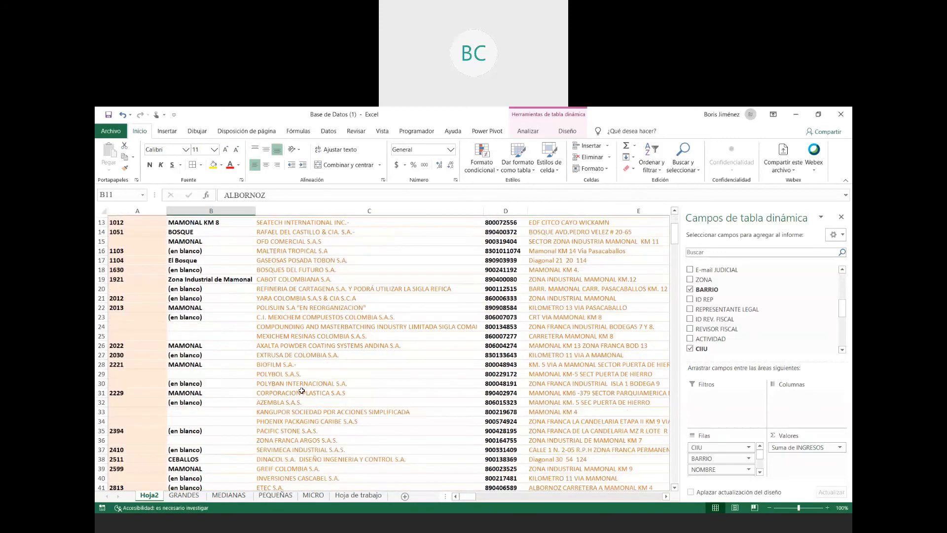
{"action": "scroll", "coordinate": [313, 386], "scroll_direction": "up", "scroll_amount": 3}
{"action": "scroll", "coordinate": [313, 386], "scroll_direction": "up", "scroll_amount": 1}
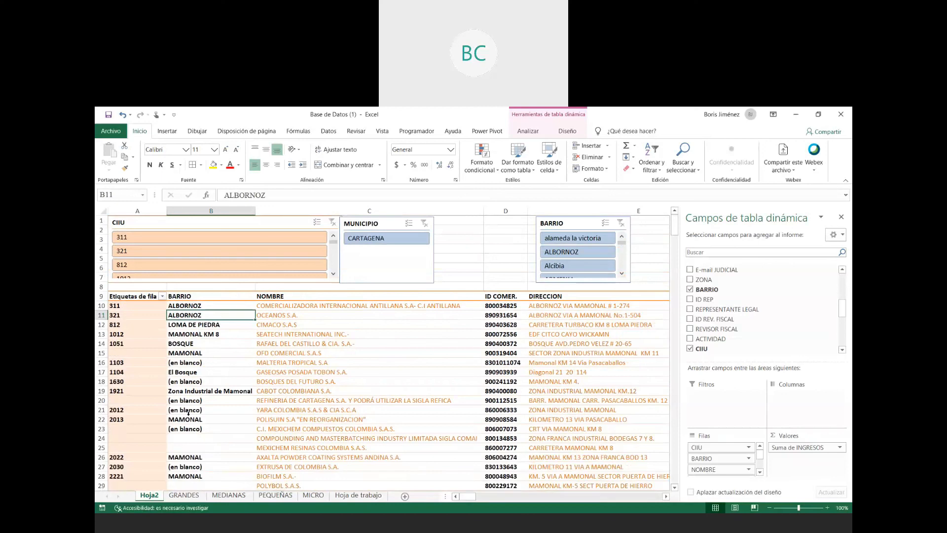
{"action": "left_click", "coordinate": [129, 296]}
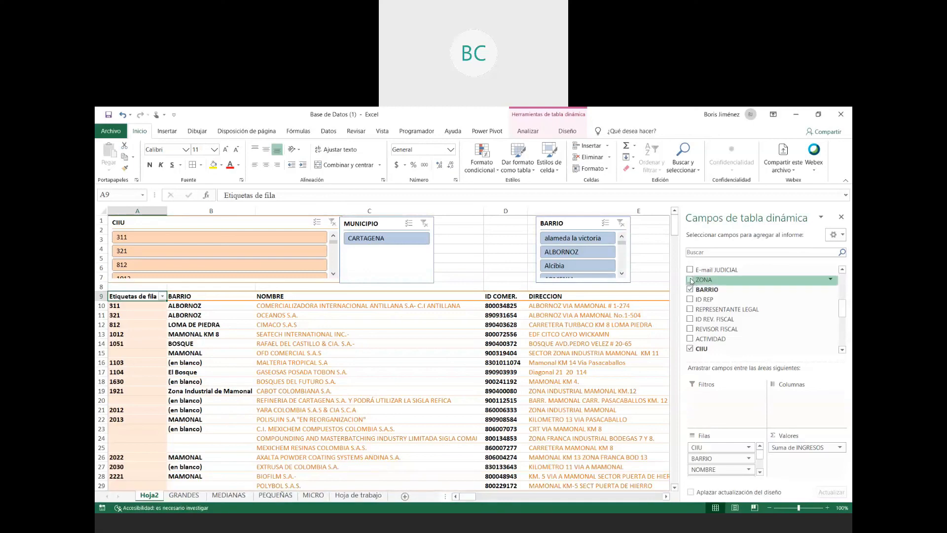
- Add ZONA as the first row field above CIIU and show its item labels in tabular format
{"action": "left_click_drag", "start_coordinate": [697, 281], "coordinate": [702, 446]}
{"action": "left_click", "coordinate": [703, 447]}
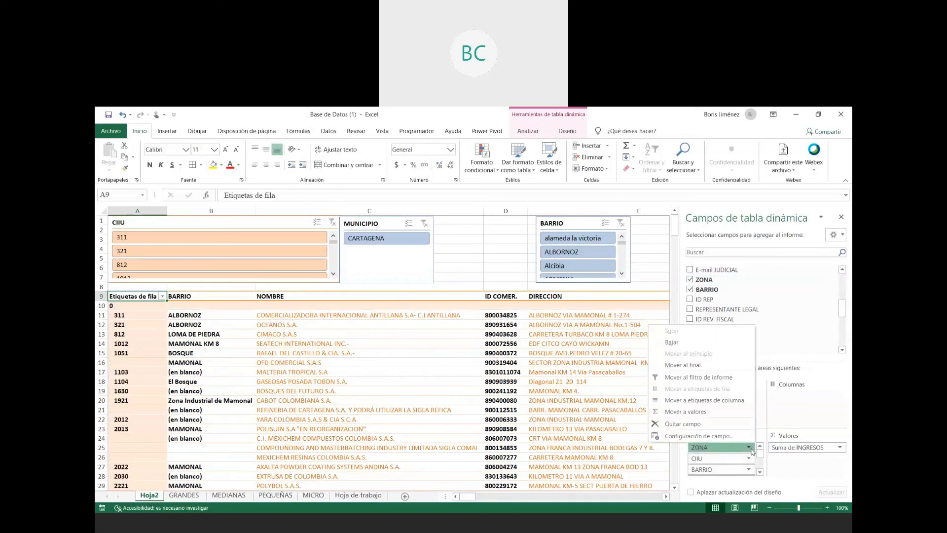
{"action": "left_click", "coordinate": [643, 438]}
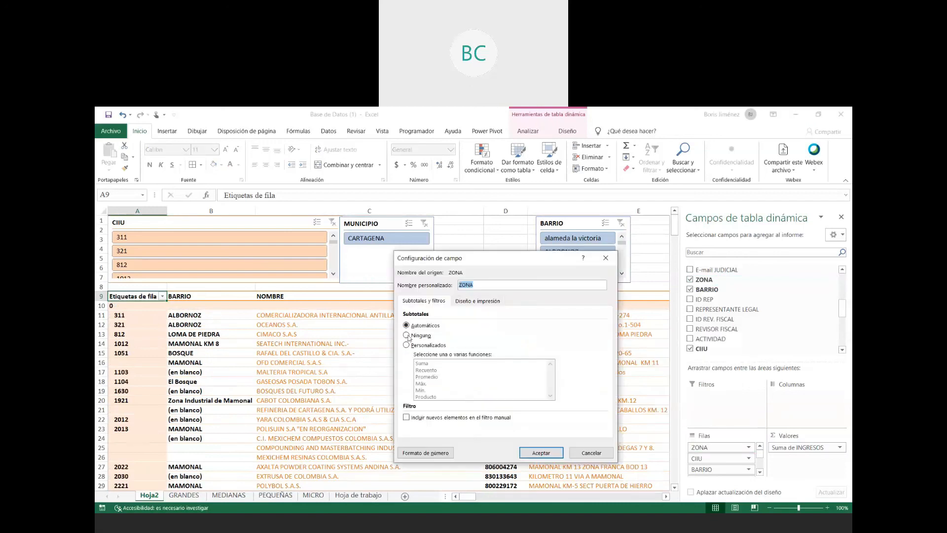
{"action": "left_click", "coordinate": [465, 304]}
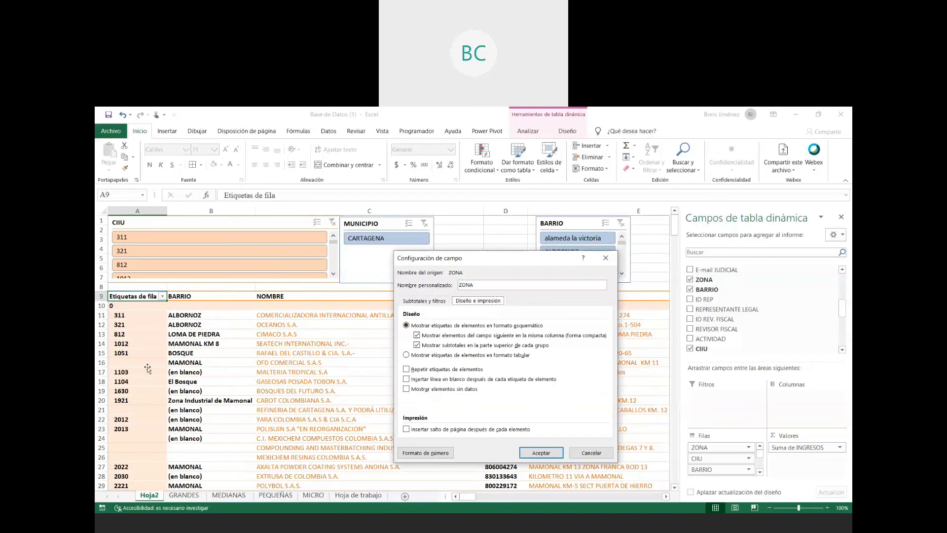
{"action": "left_click", "coordinate": [406, 354]}
{"action": "left_click", "coordinate": [541, 453]}
- Examine the ZONA codes with their CIIU, BARRIO and company entries down the pivot table, and return to its first rows
{"action": "left_click", "coordinate": [148, 371]}
{"action": "scroll", "coordinate": [184, 296], "scroll_direction": "down", "scroll_amount": 1}
{"action": "scroll", "coordinate": [184, 295], "scroll_direction": "down", "scroll_amount": 6}
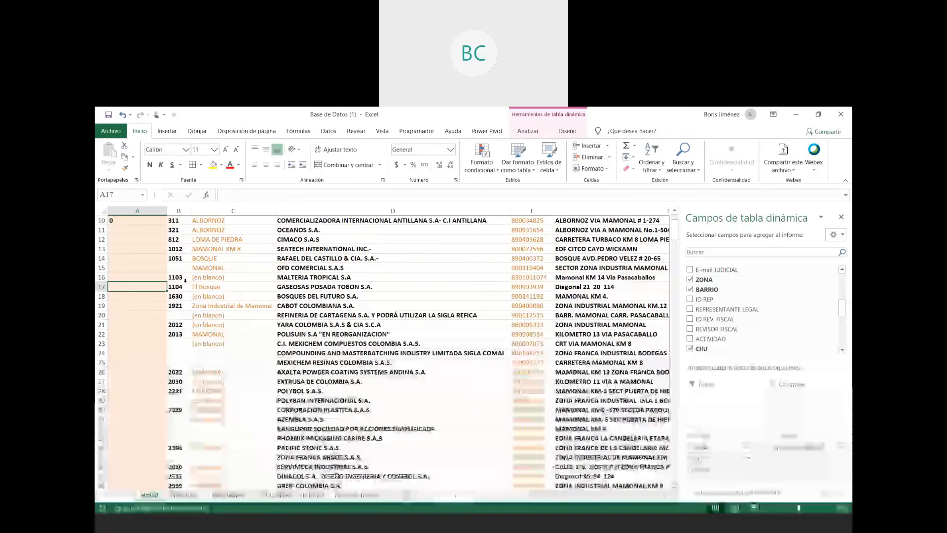
{"action": "scroll", "coordinate": [189, 359], "scroll_direction": "down", "scroll_amount": 3}
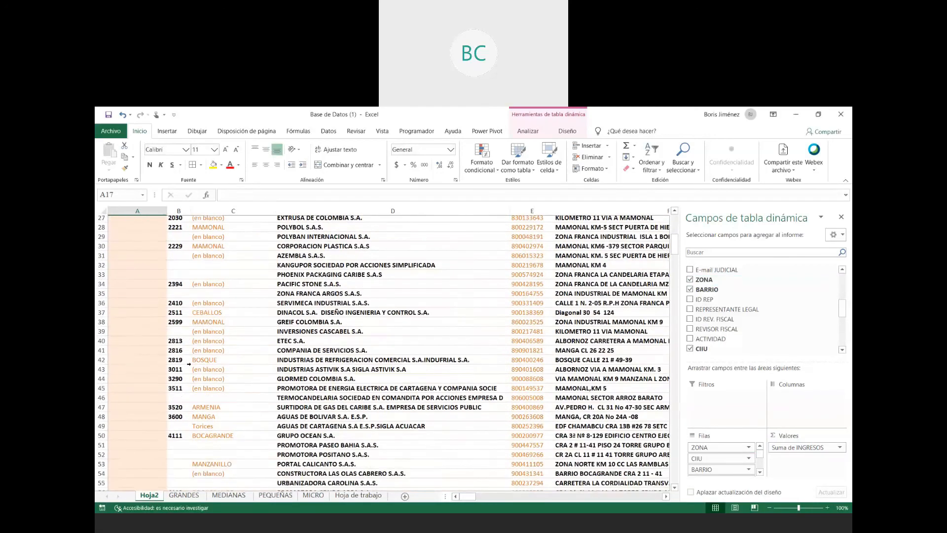
{"action": "scroll", "coordinate": [198, 363], "scroll_direction": "down", "scroll_amount": 2}
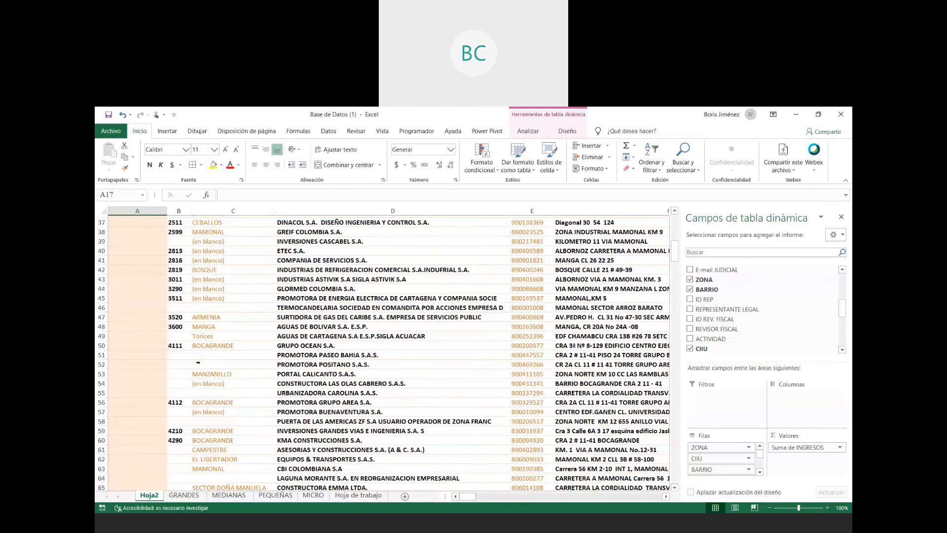
{"action": "scroll", "coordinate": [198, 363], "scroll_direction": "down", "scroll_amount": 20}
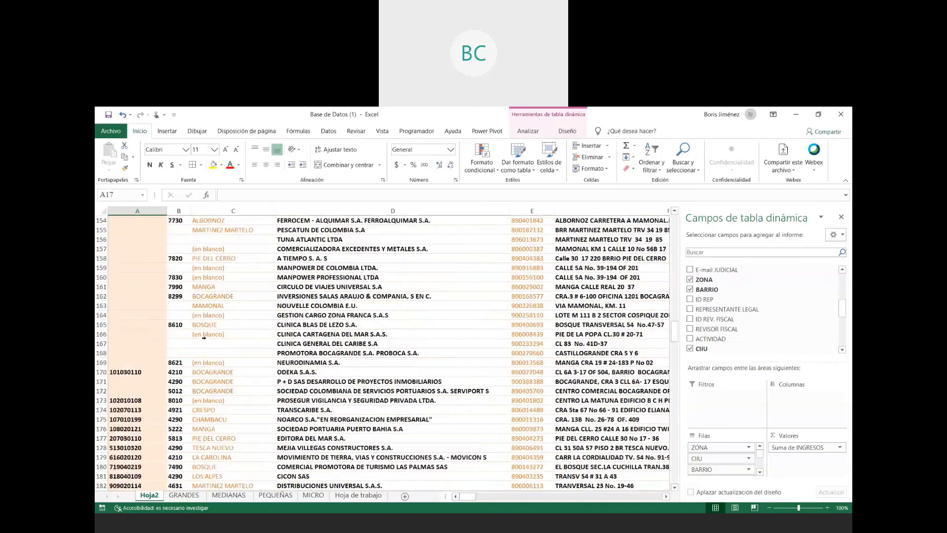
{"action": "scroll", "coordinate": [204, 337], "scroll_direction": "down", "scroll_amount": 1}
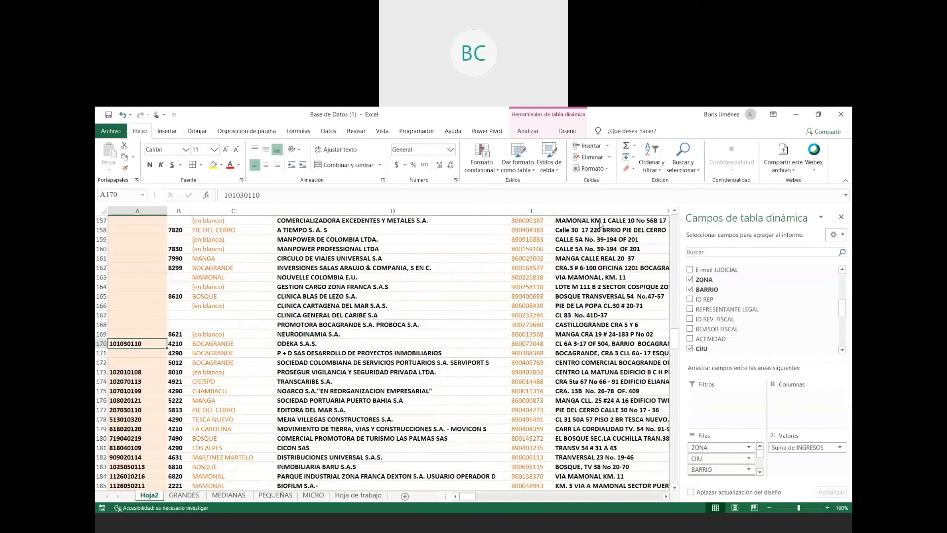
{"action": "left_click", "coordinate": [757, 326]}
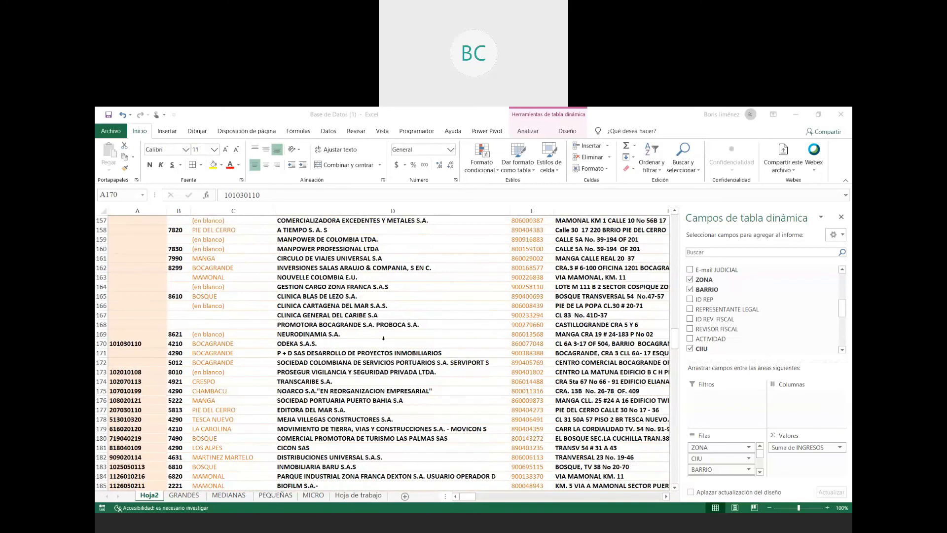
{"action": "left_click", "coordinate": [484, 359]}
{"action": "scroll", "coordinate": [571, 334], "scroll_direction": "up", "scroll_amount": 15}
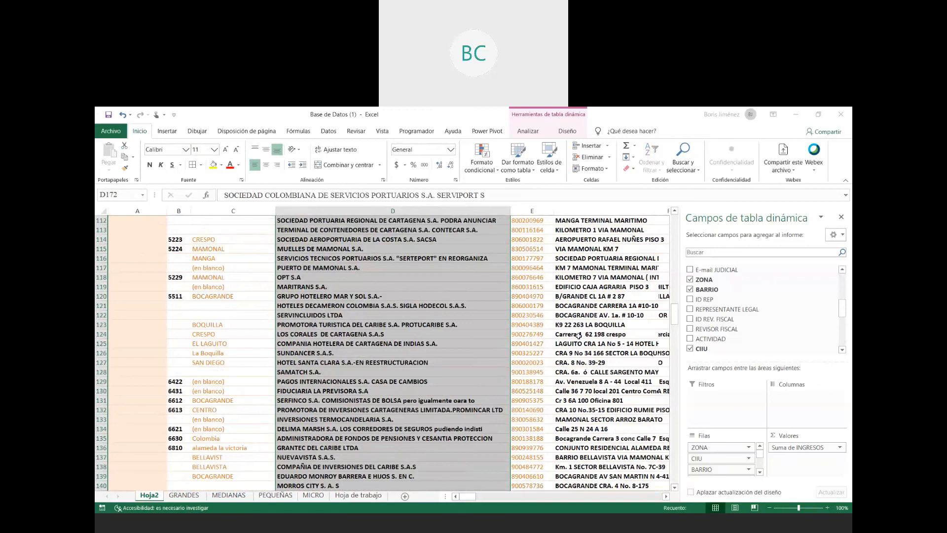
{"action": "scroll", "coordinate": [578, 336], "scroll_direction": "up", "scroll_amount": 20}
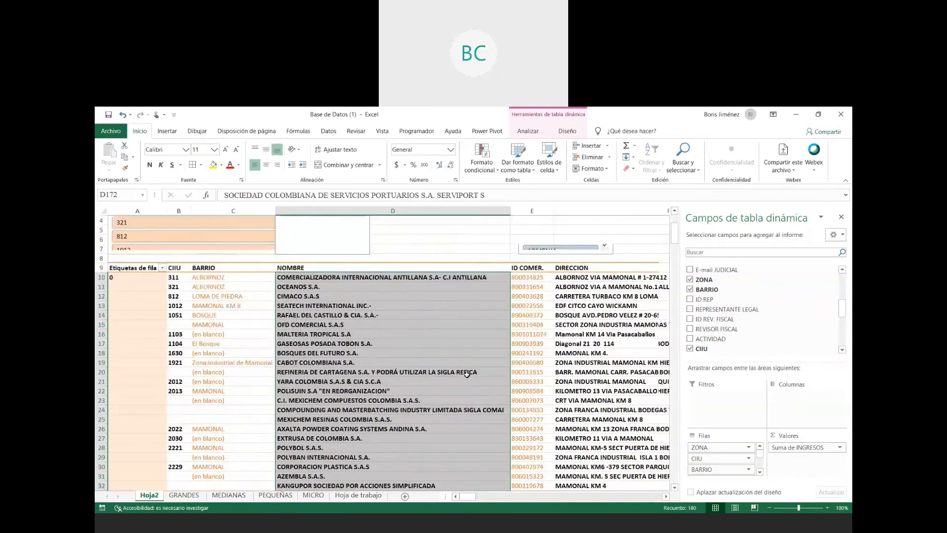
{"action": "scroll", "coordinate": [467, 374], "scroll_direction": "up", "scroll_amount": 1}
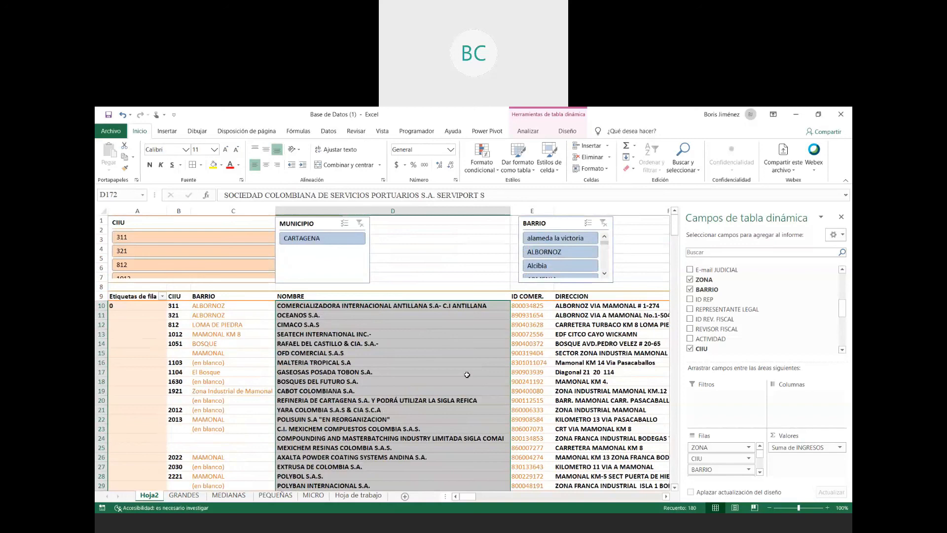
- Move the MUNICIPIO slicer into the gap between the CIIU and BARRIO slicers and save the workbook
{"action": "left_click_drag", "start_coordinate": [400, 225], "coordinate": [404, 226]}
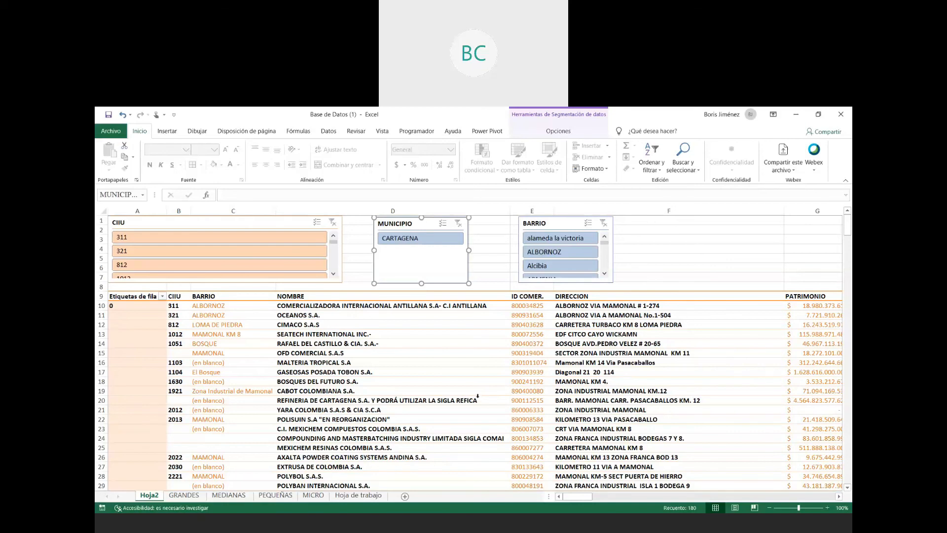
{"action": "left_click", "coordinate": [108, 115]}
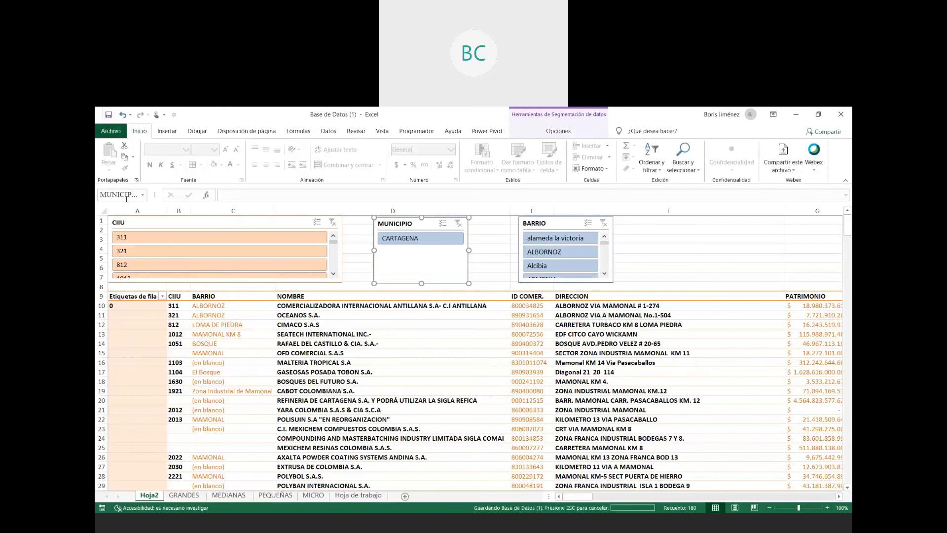